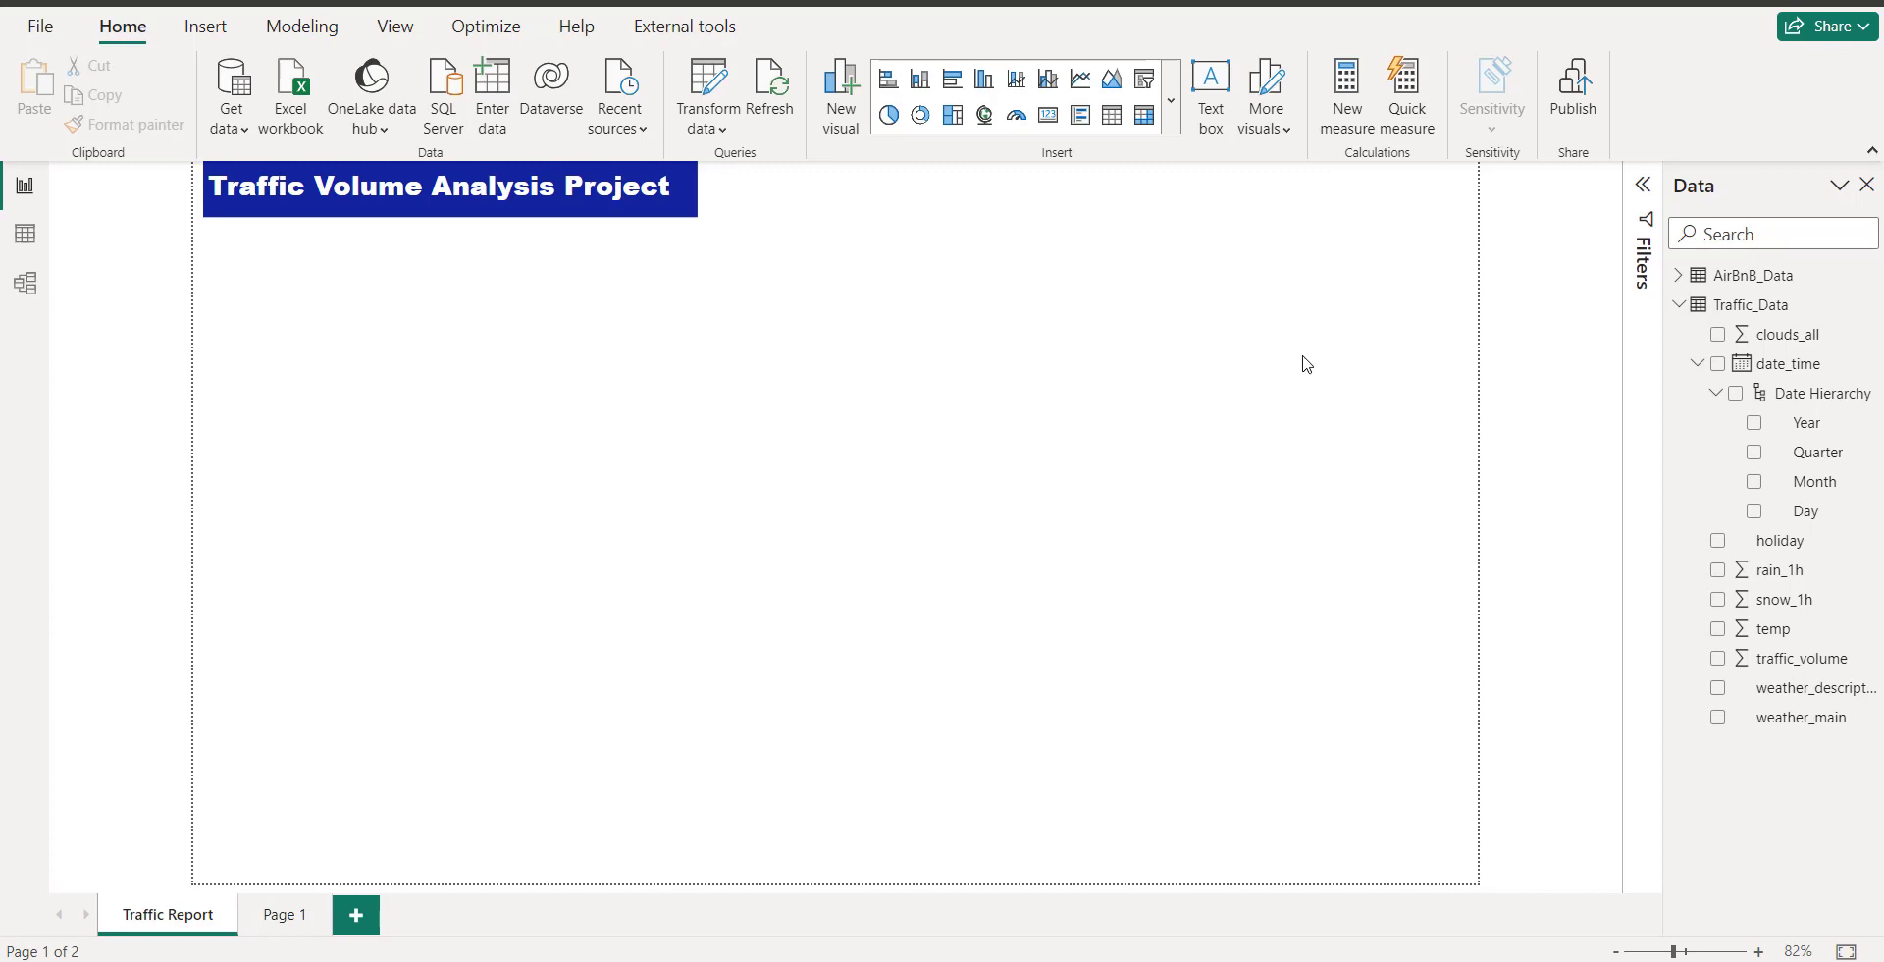
- Open the Traffic_Data table's records and check which distinct values the holiday column contains
left_click(1679, 305)
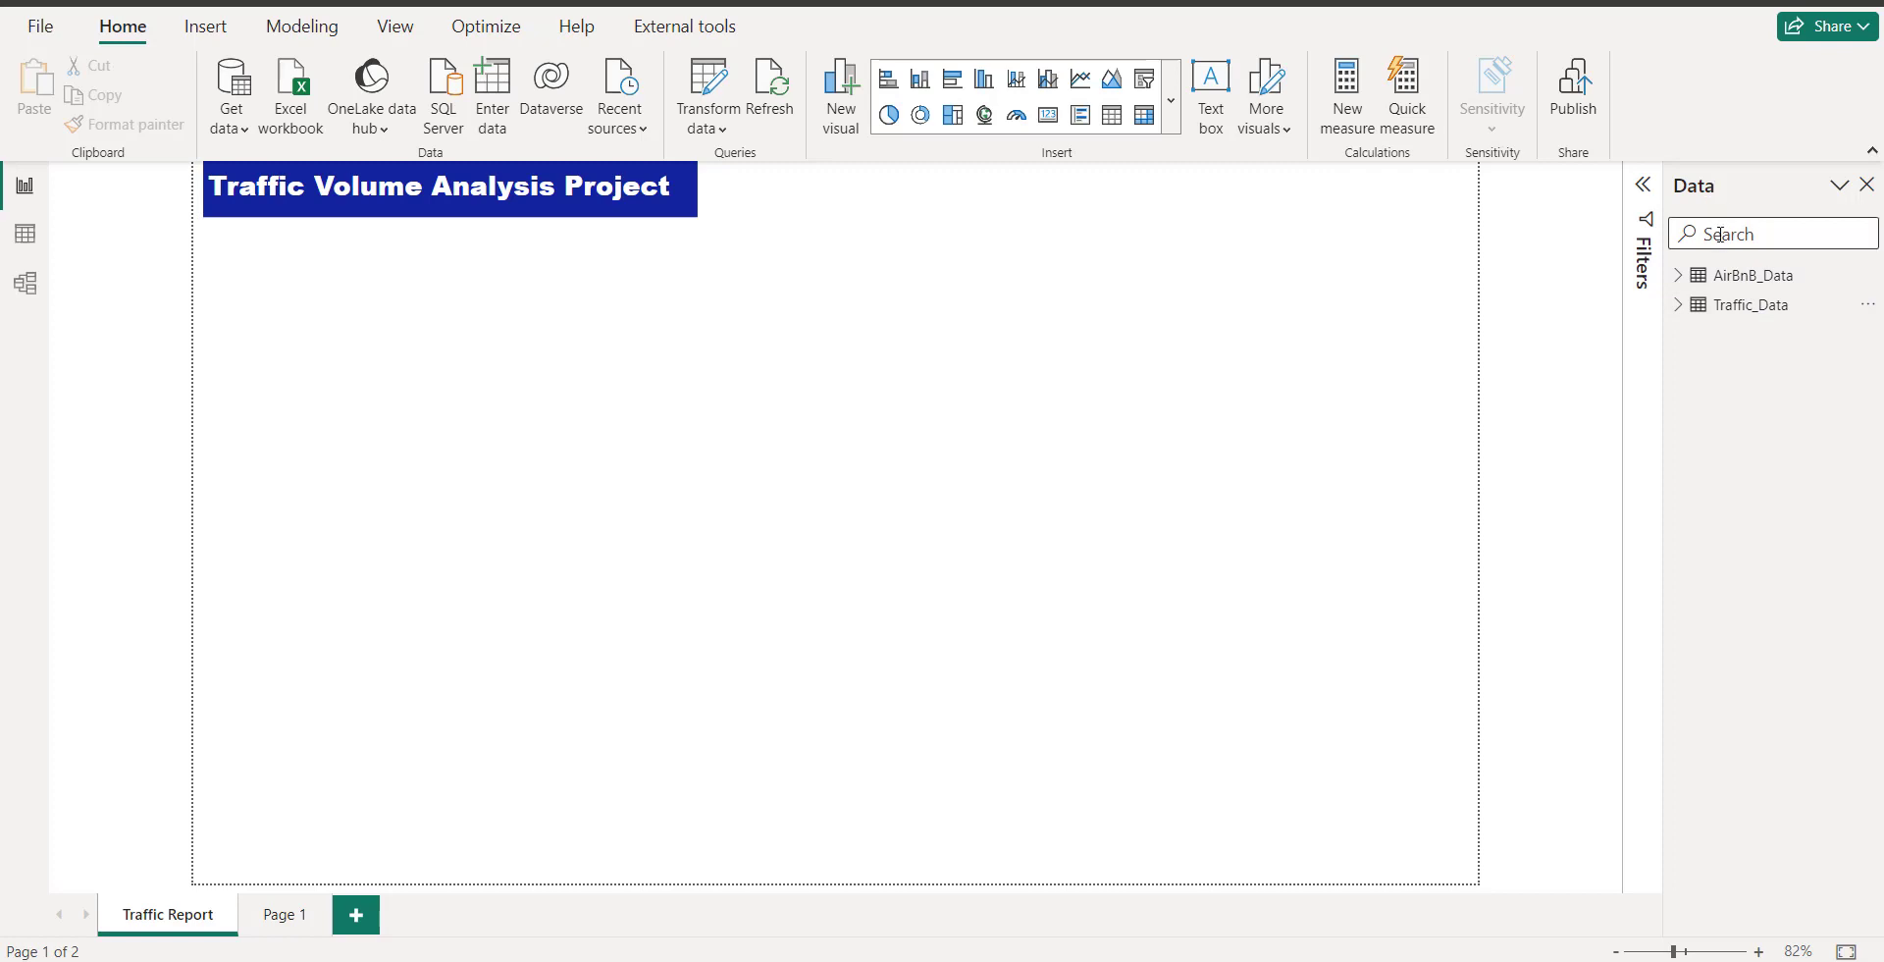
left_click(1678, 305)
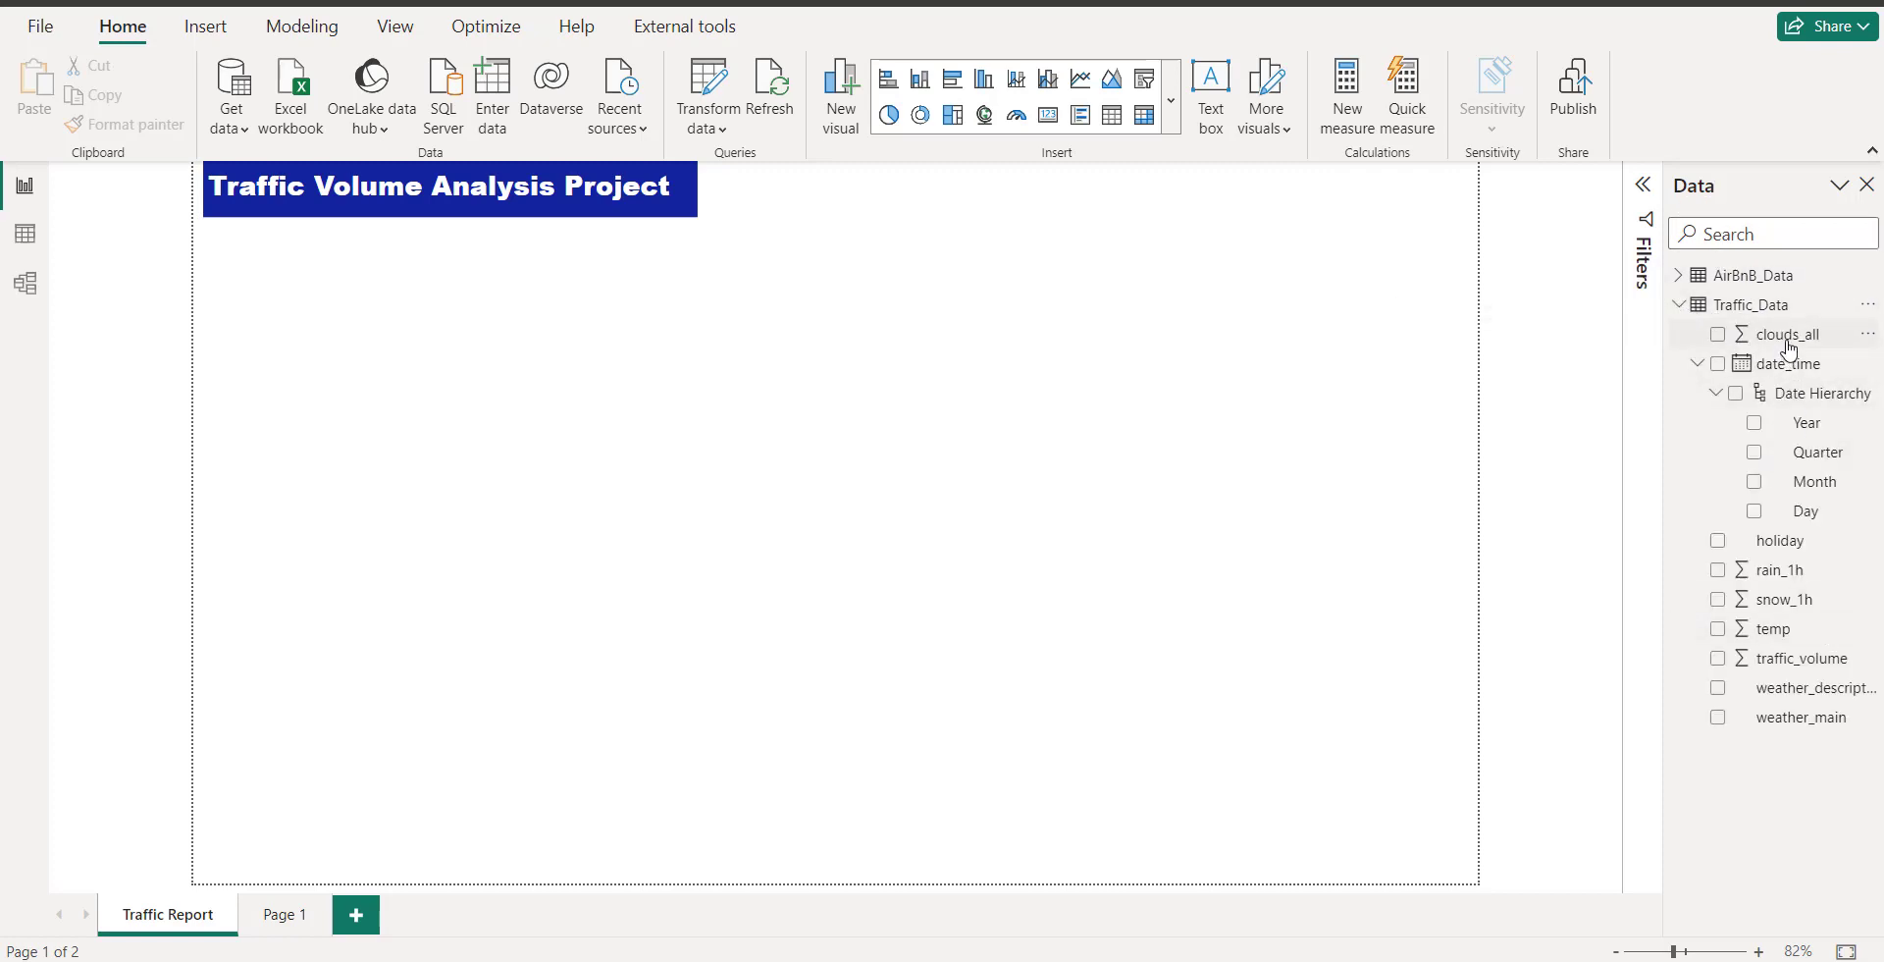
left_click(23, 237)
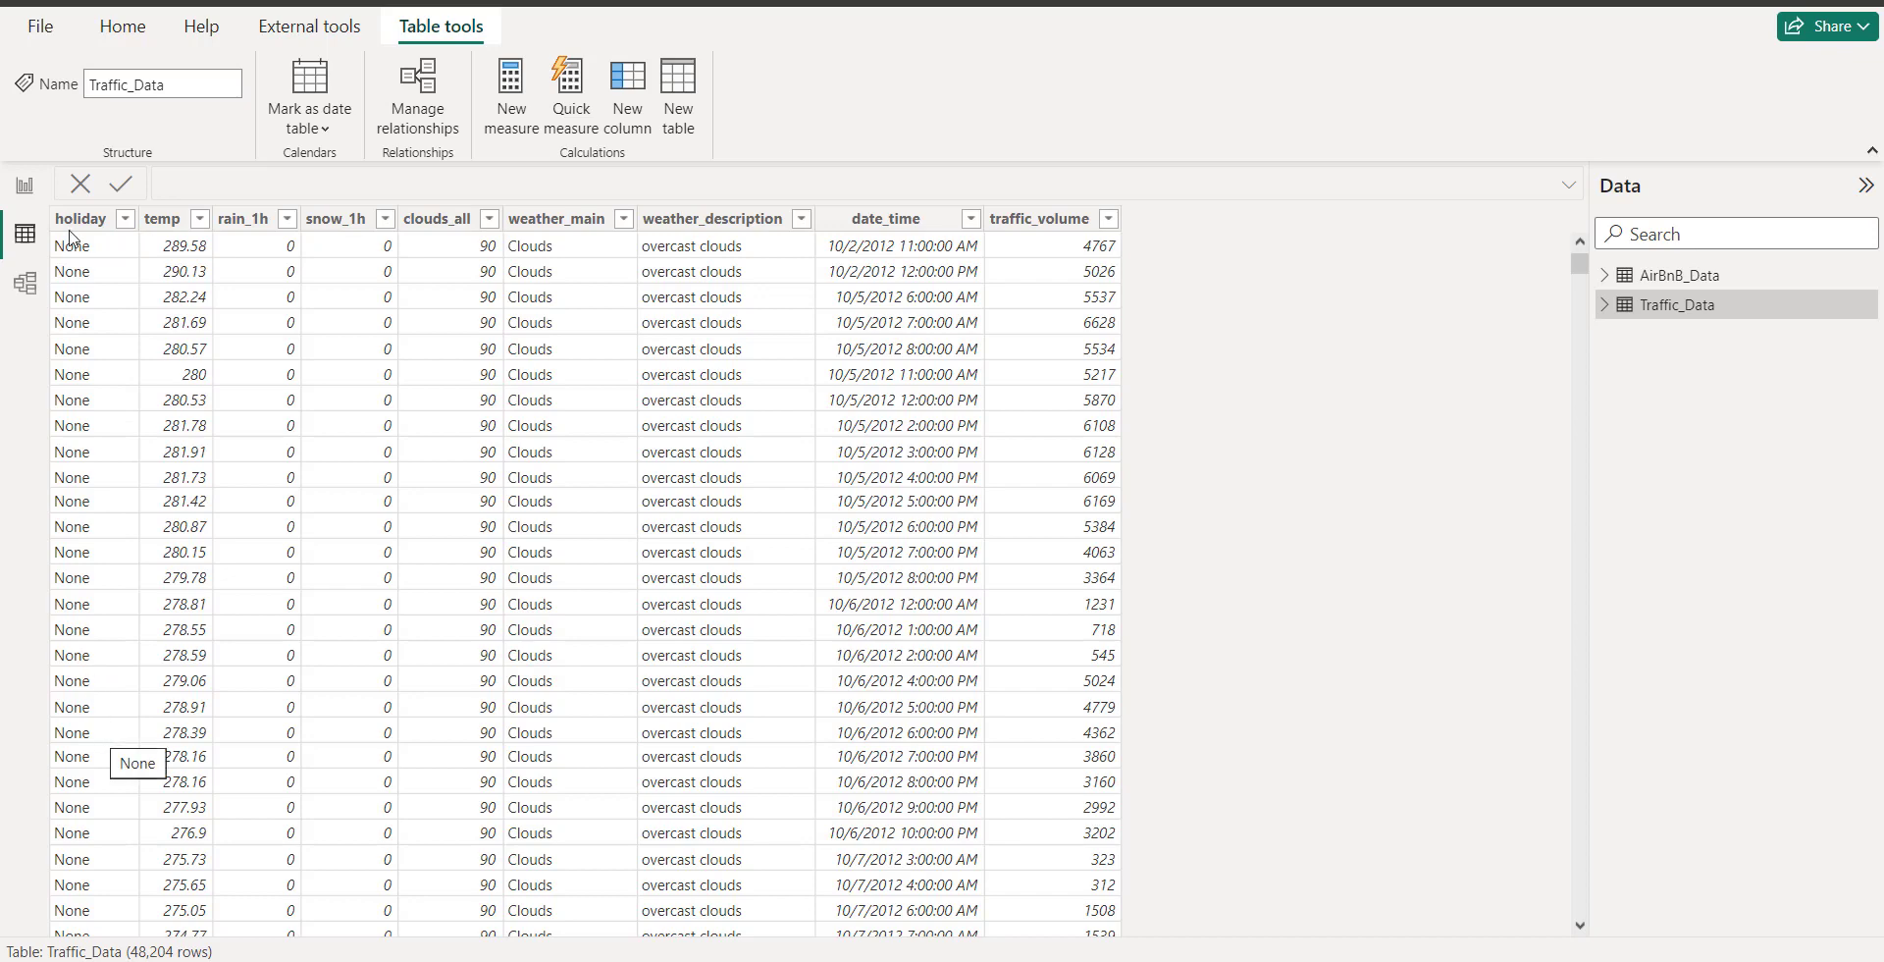
left_click(126, 219)
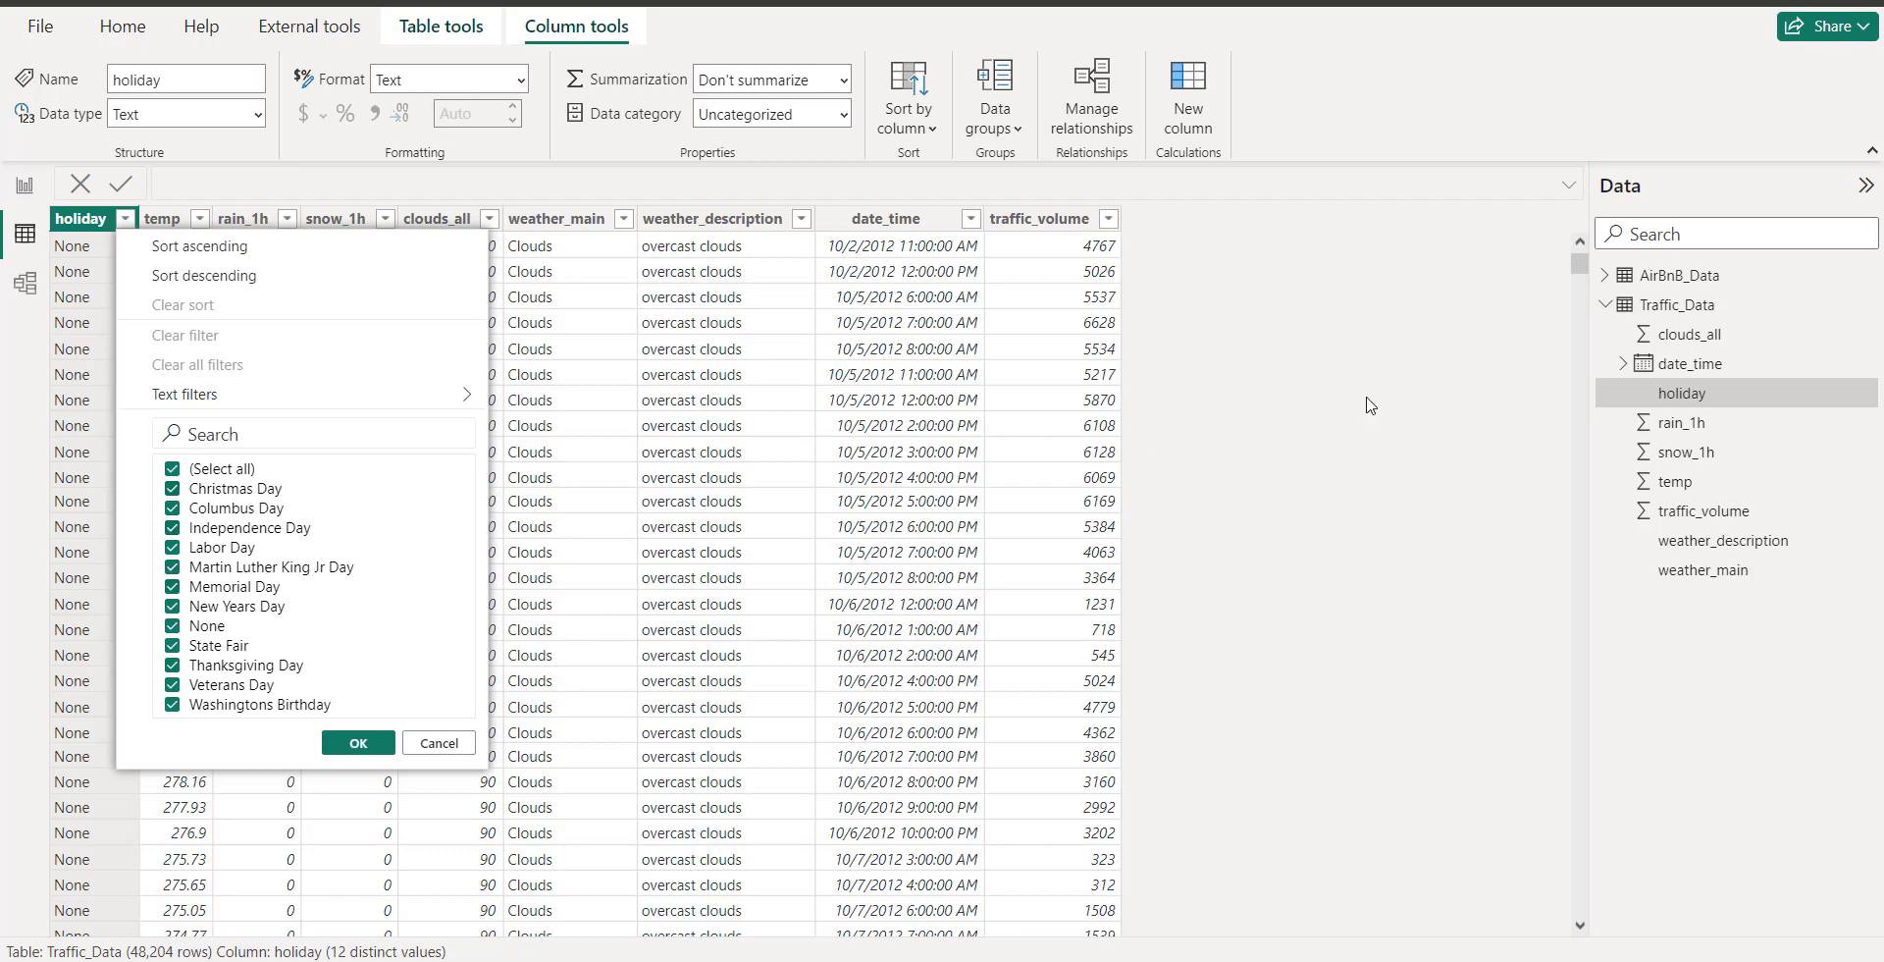
left_click(1397, 400)
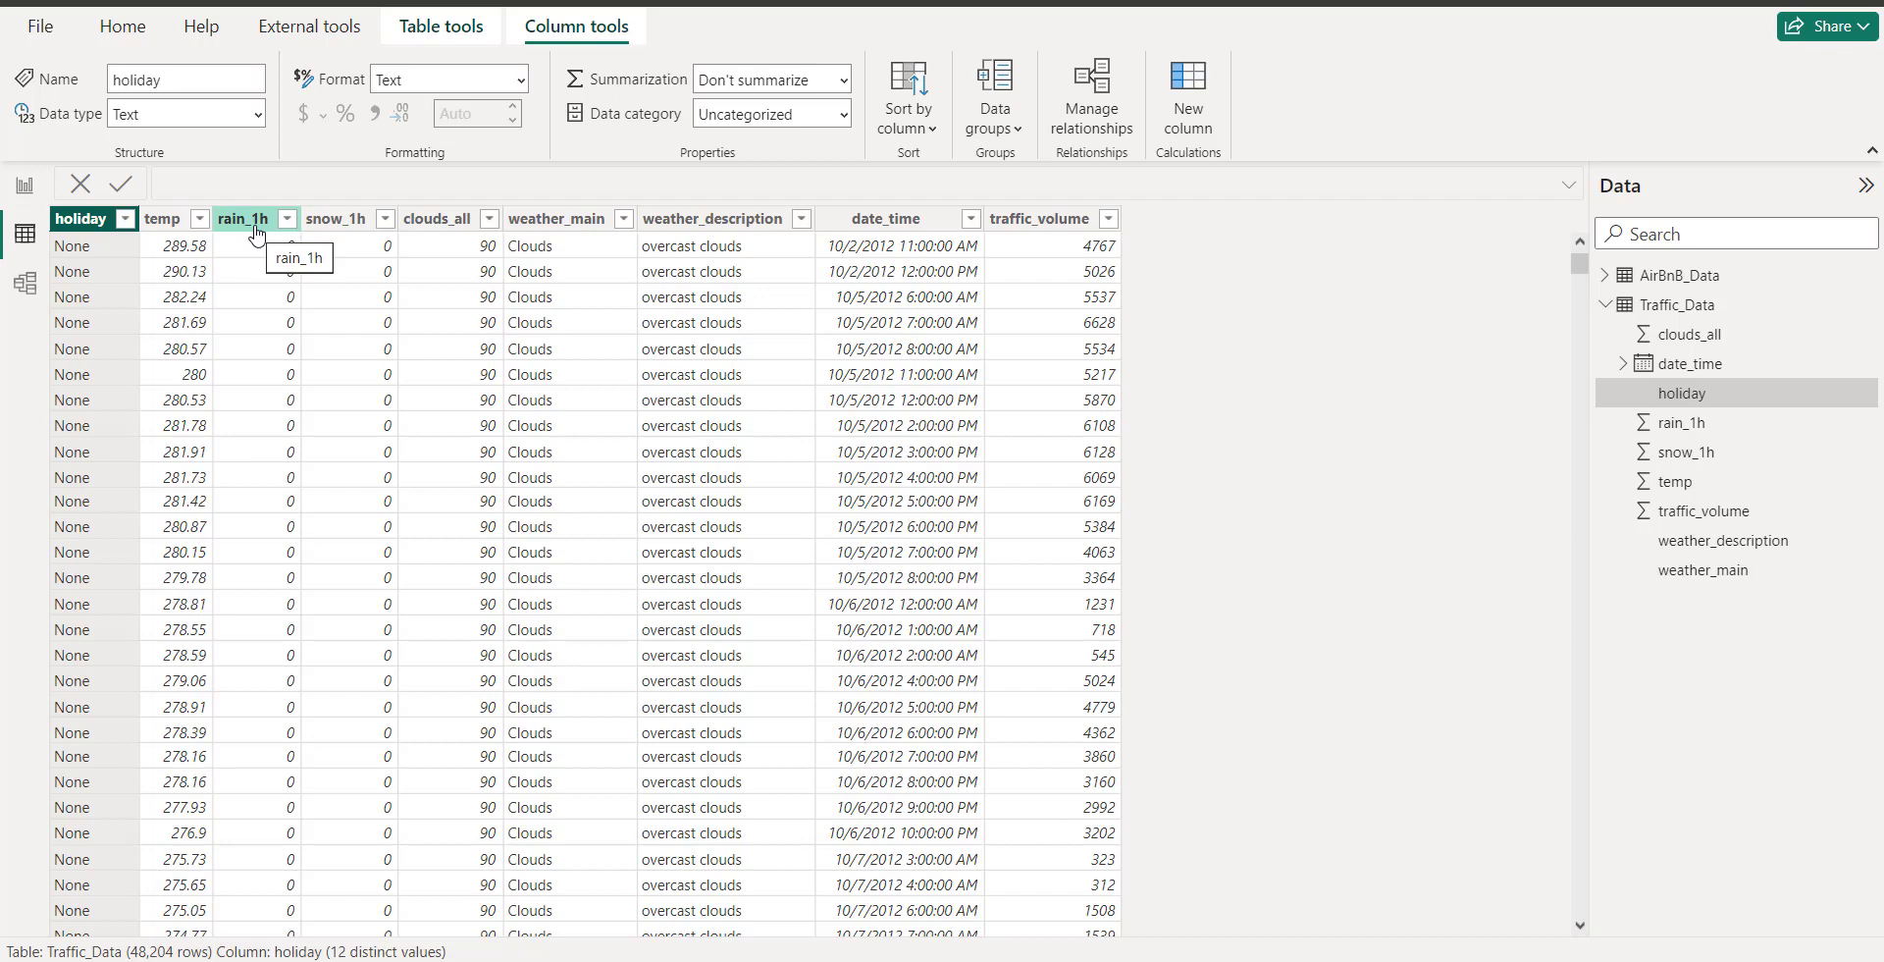
- Check the distinct values in the rain_1h, snow_1h and clouds_all columns of Traffic_Data
left_click(285, 218)
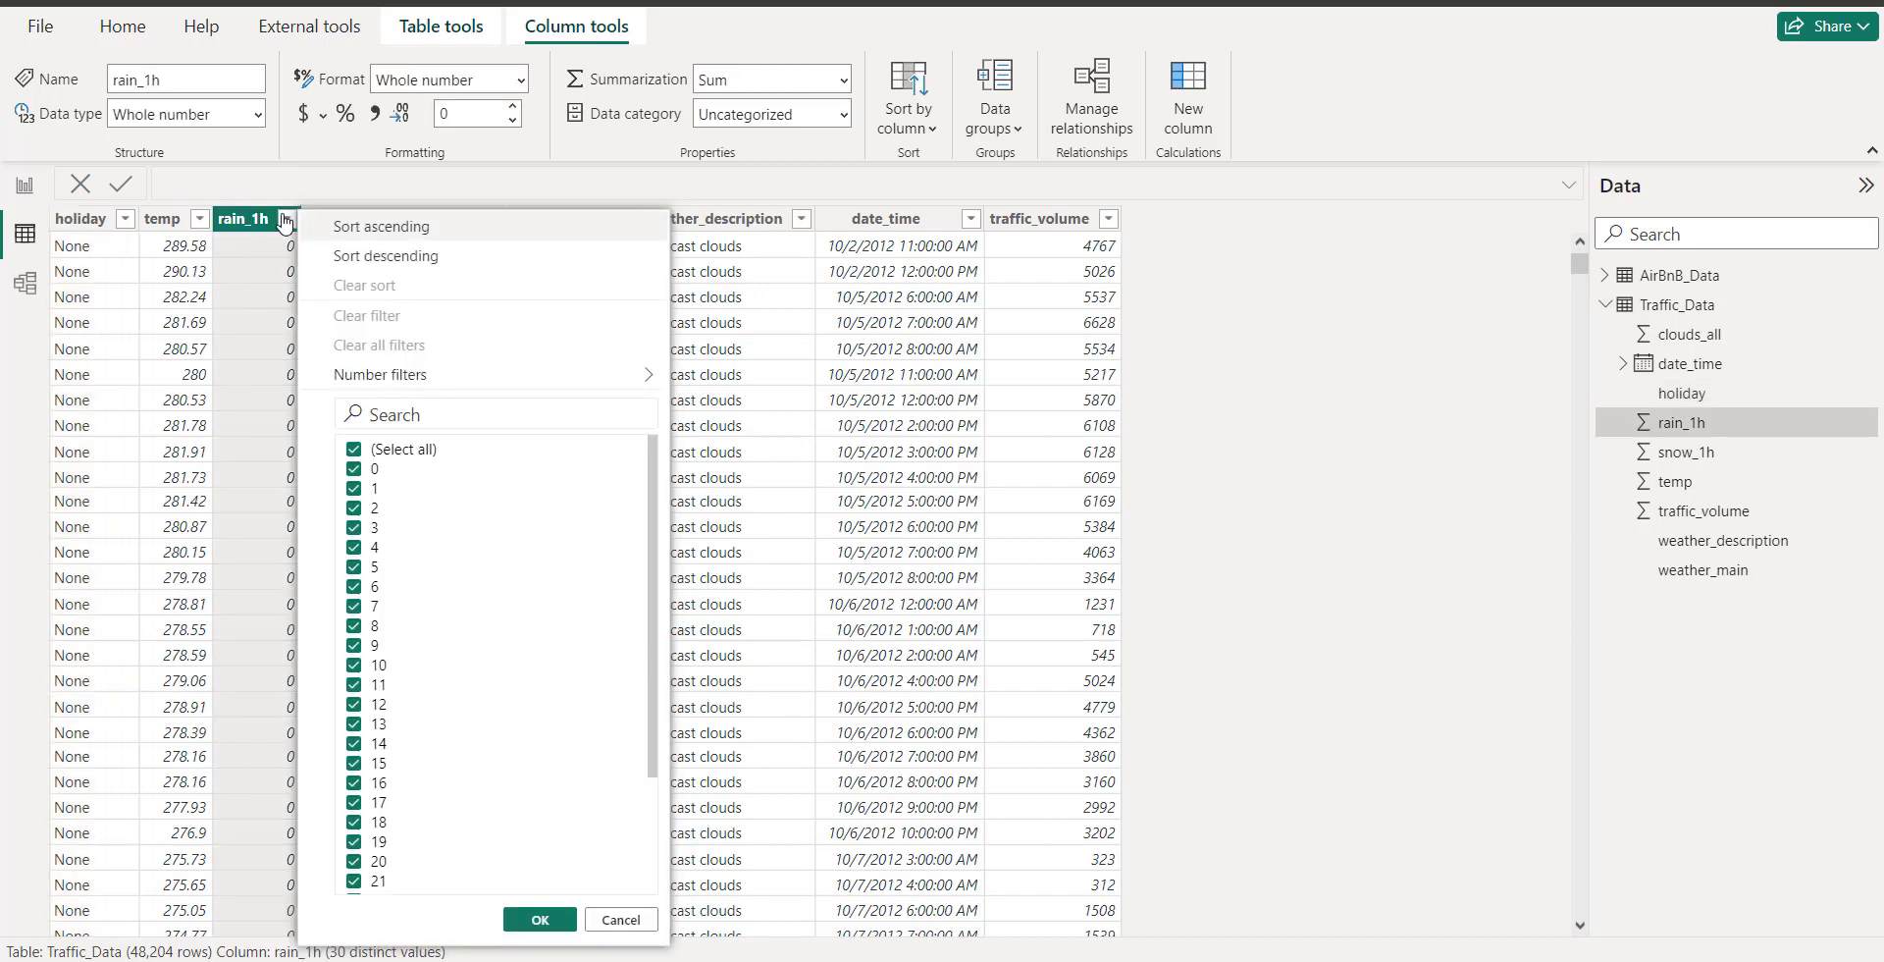
left_click(521, 194)
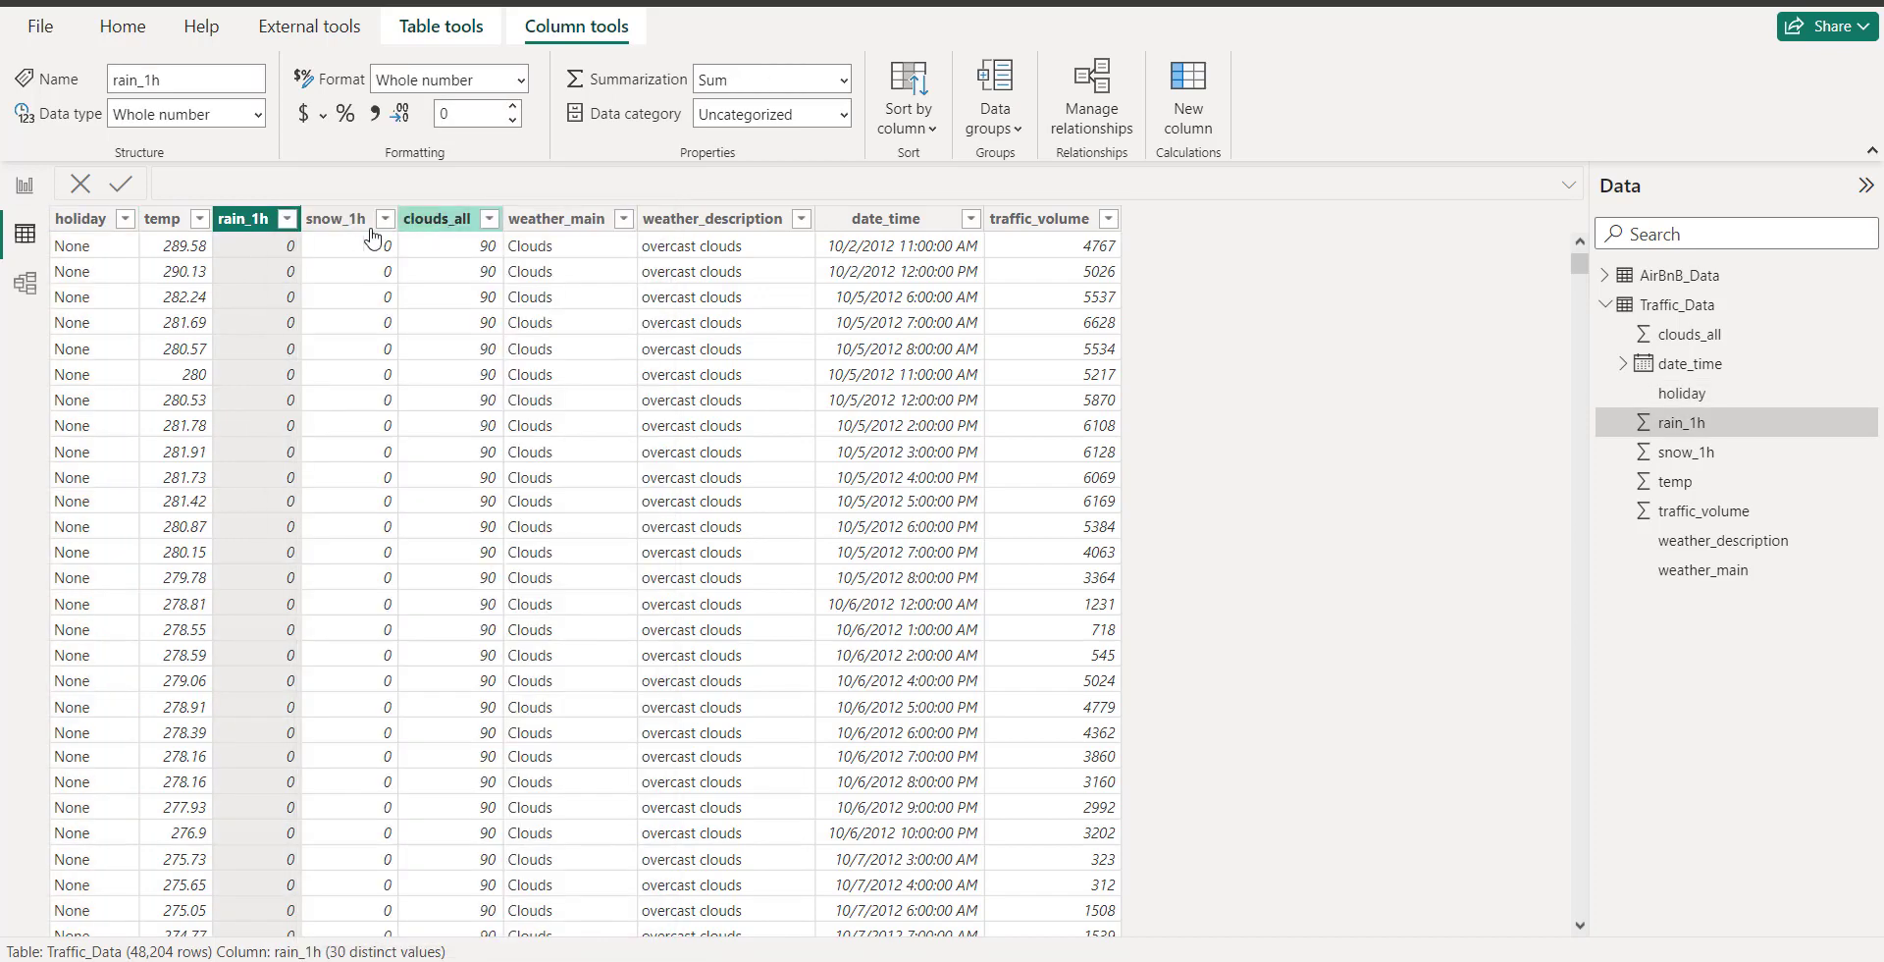
left_click(386, 219)
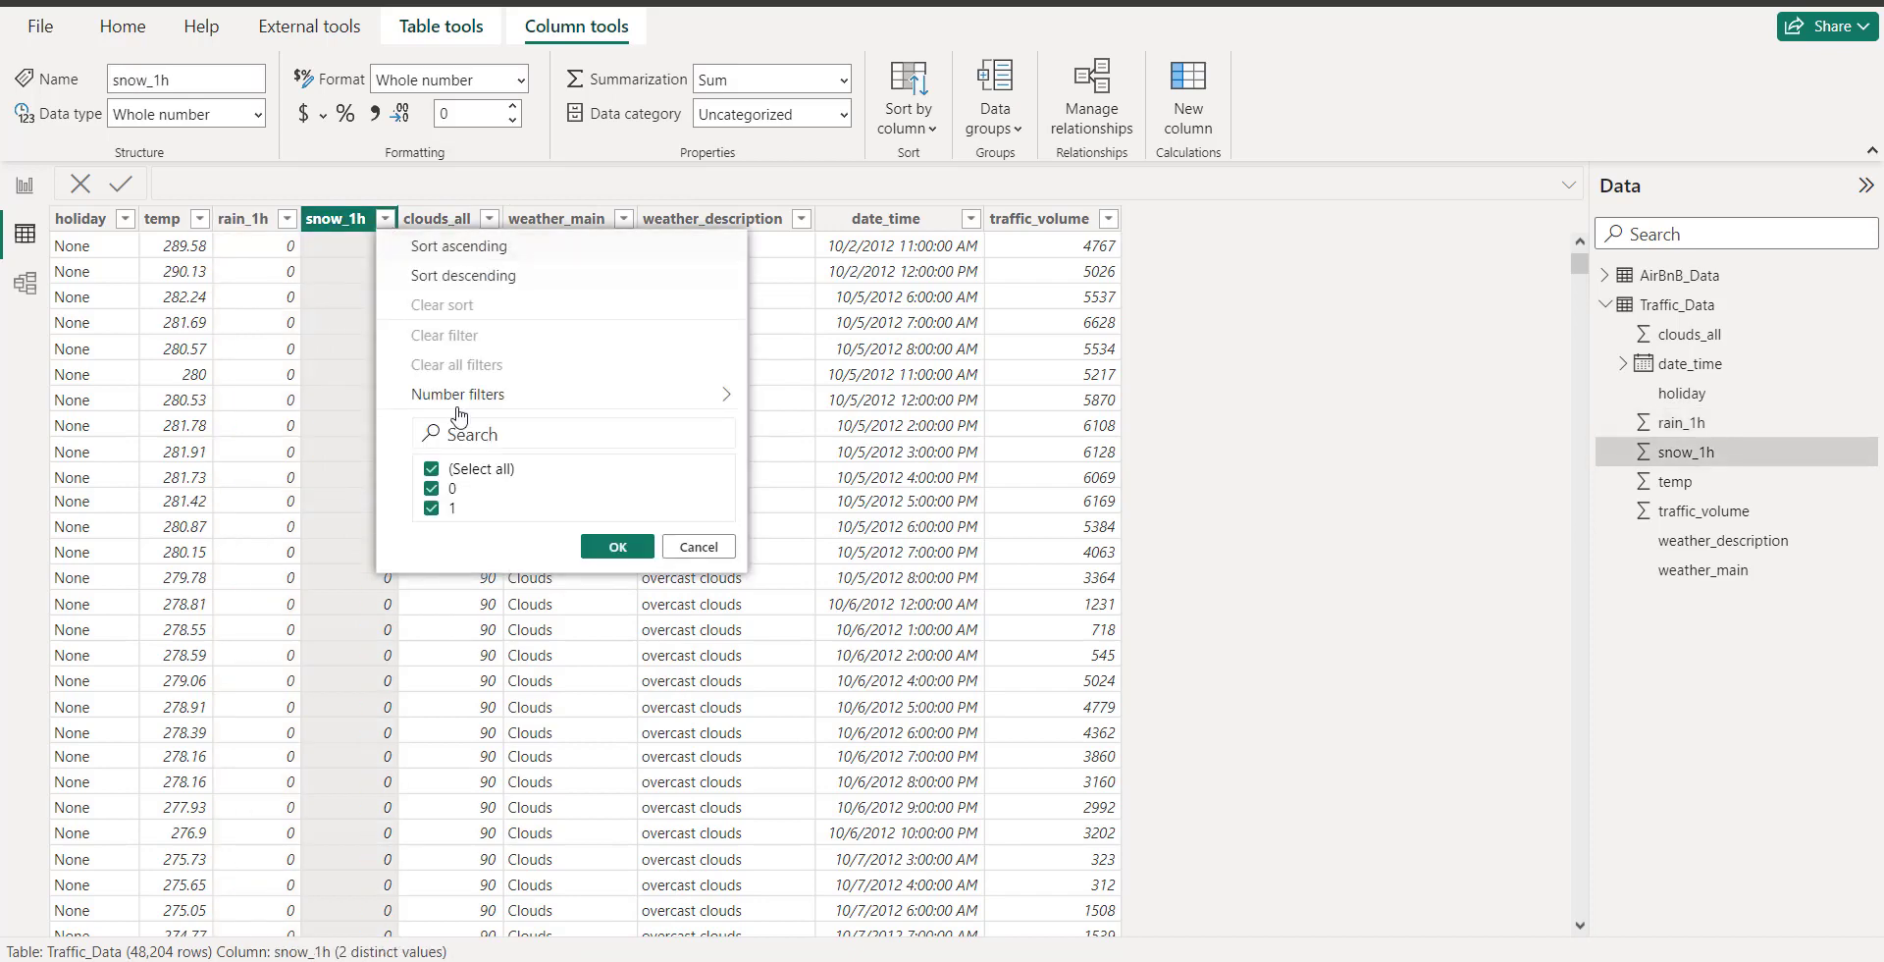
left_click(463, 183)
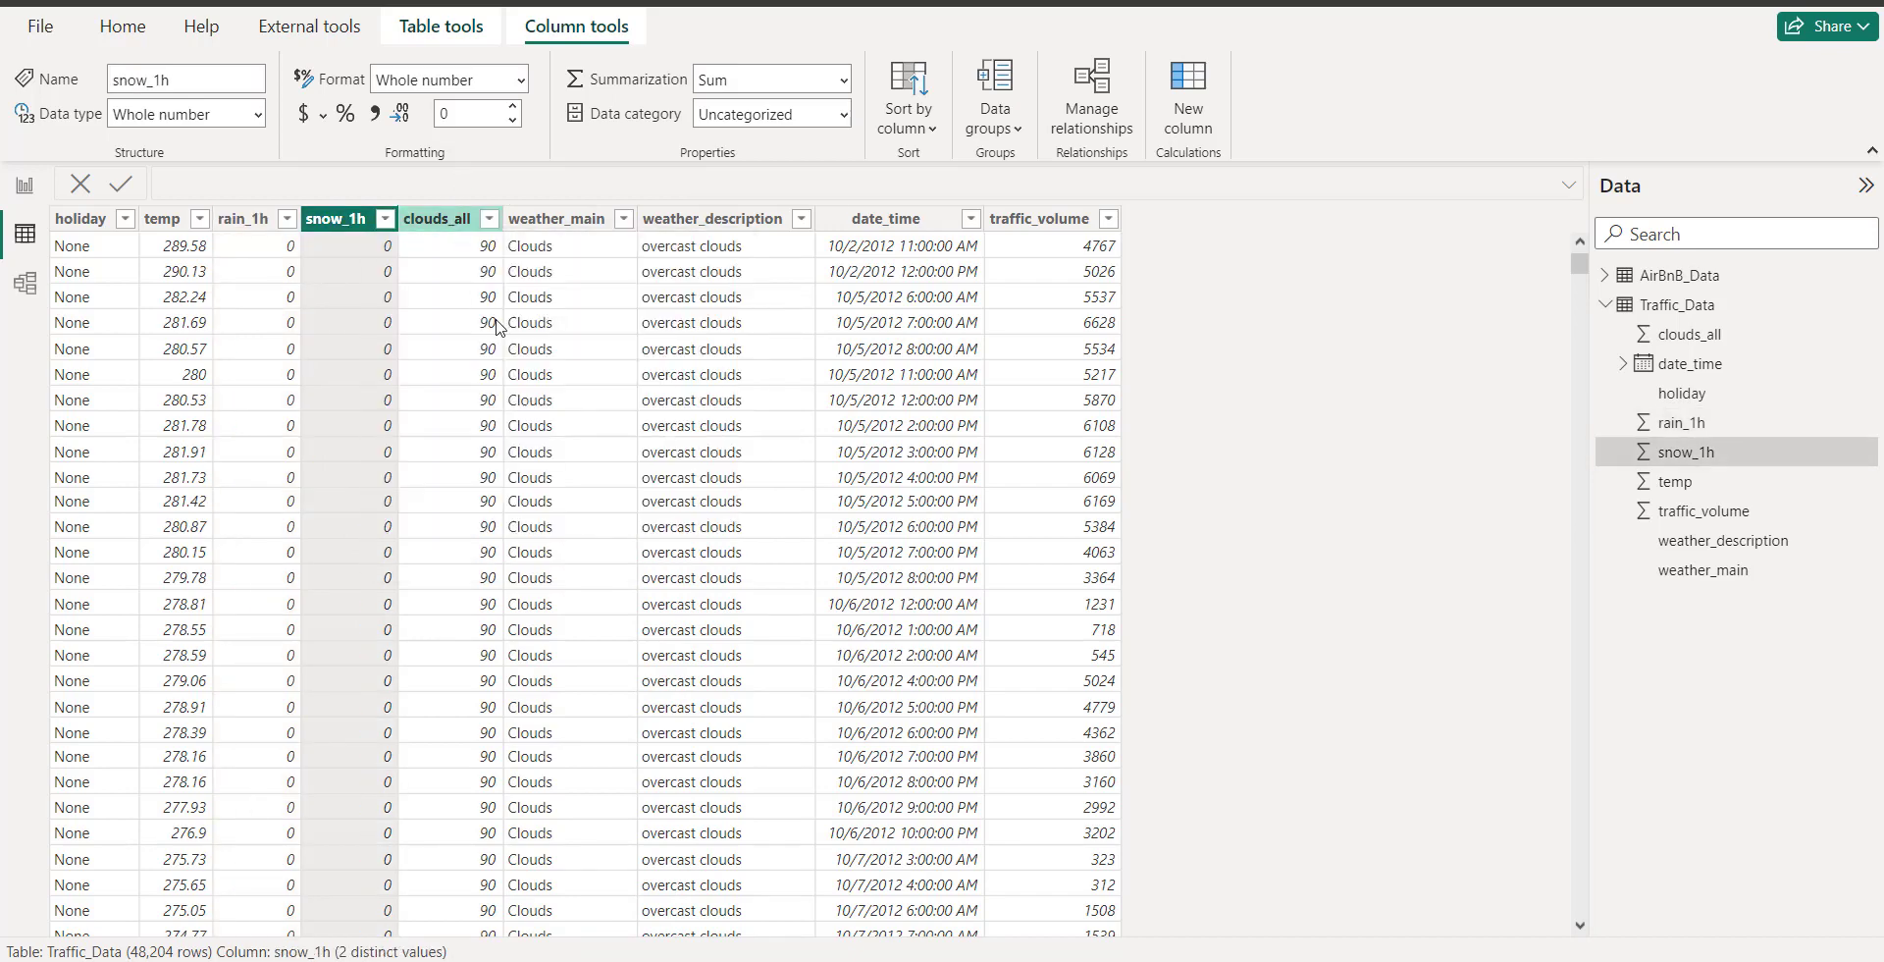
left_click(489, 219)
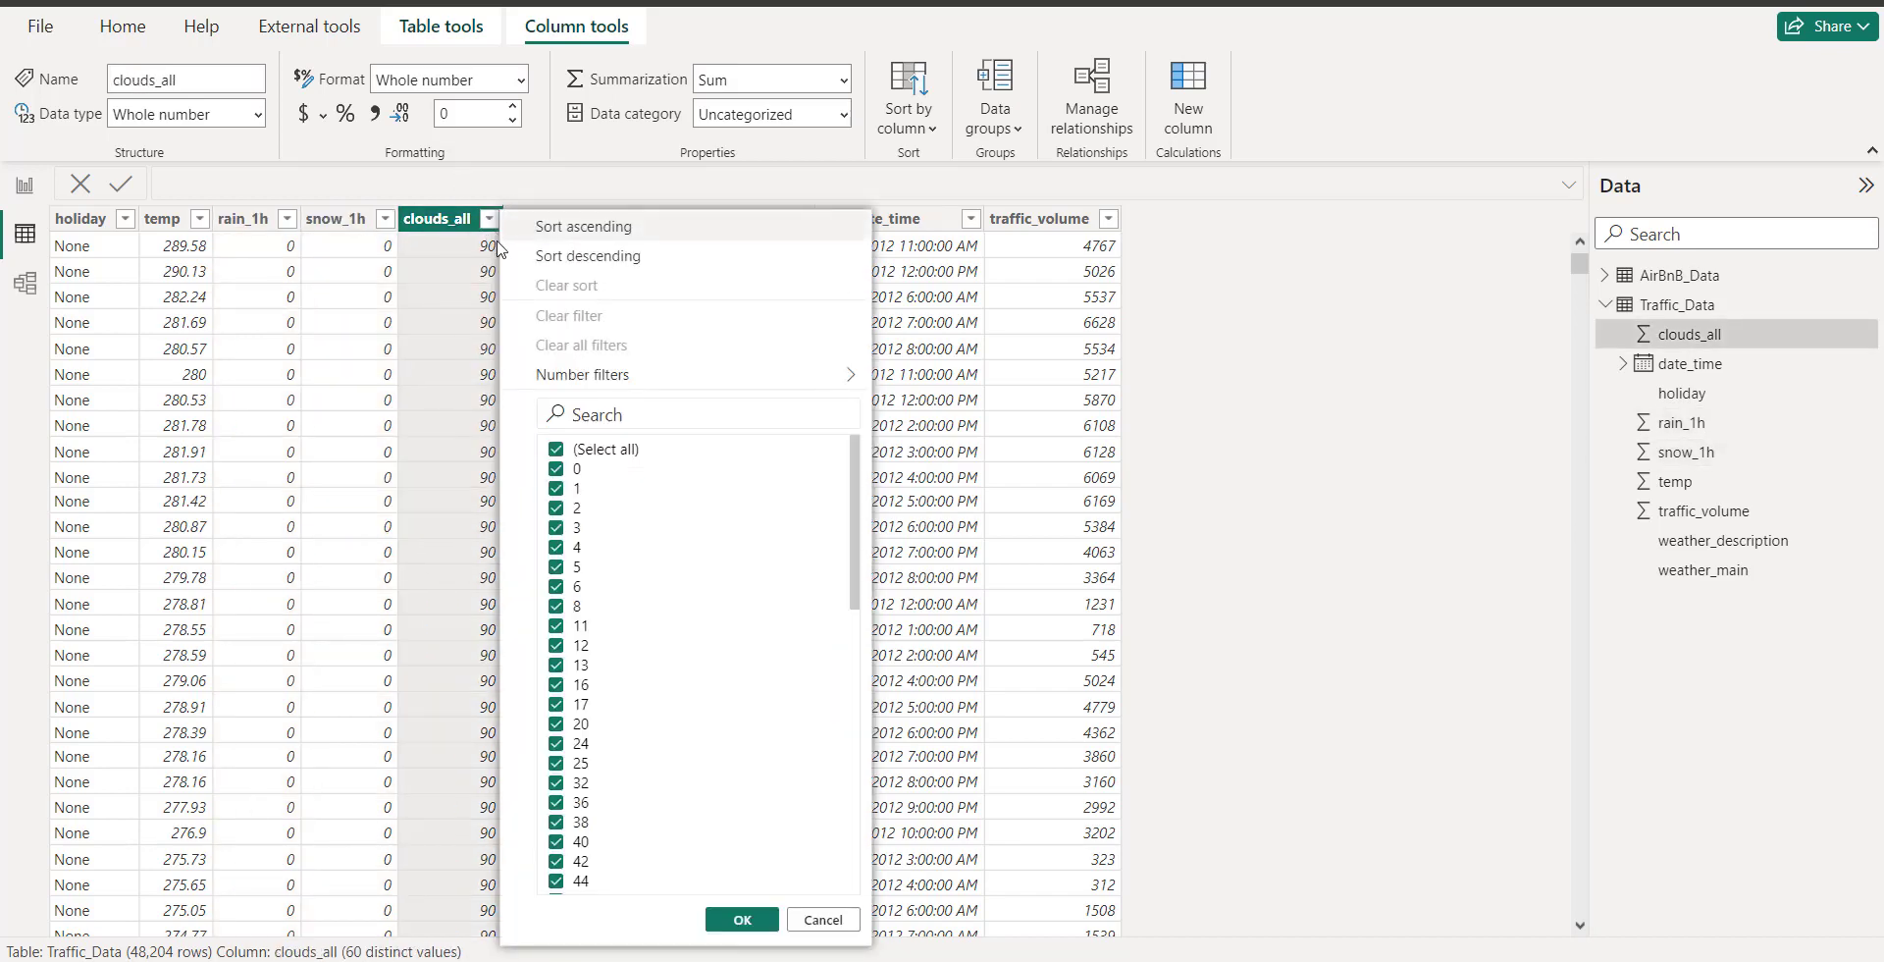
left_click(482, 196)
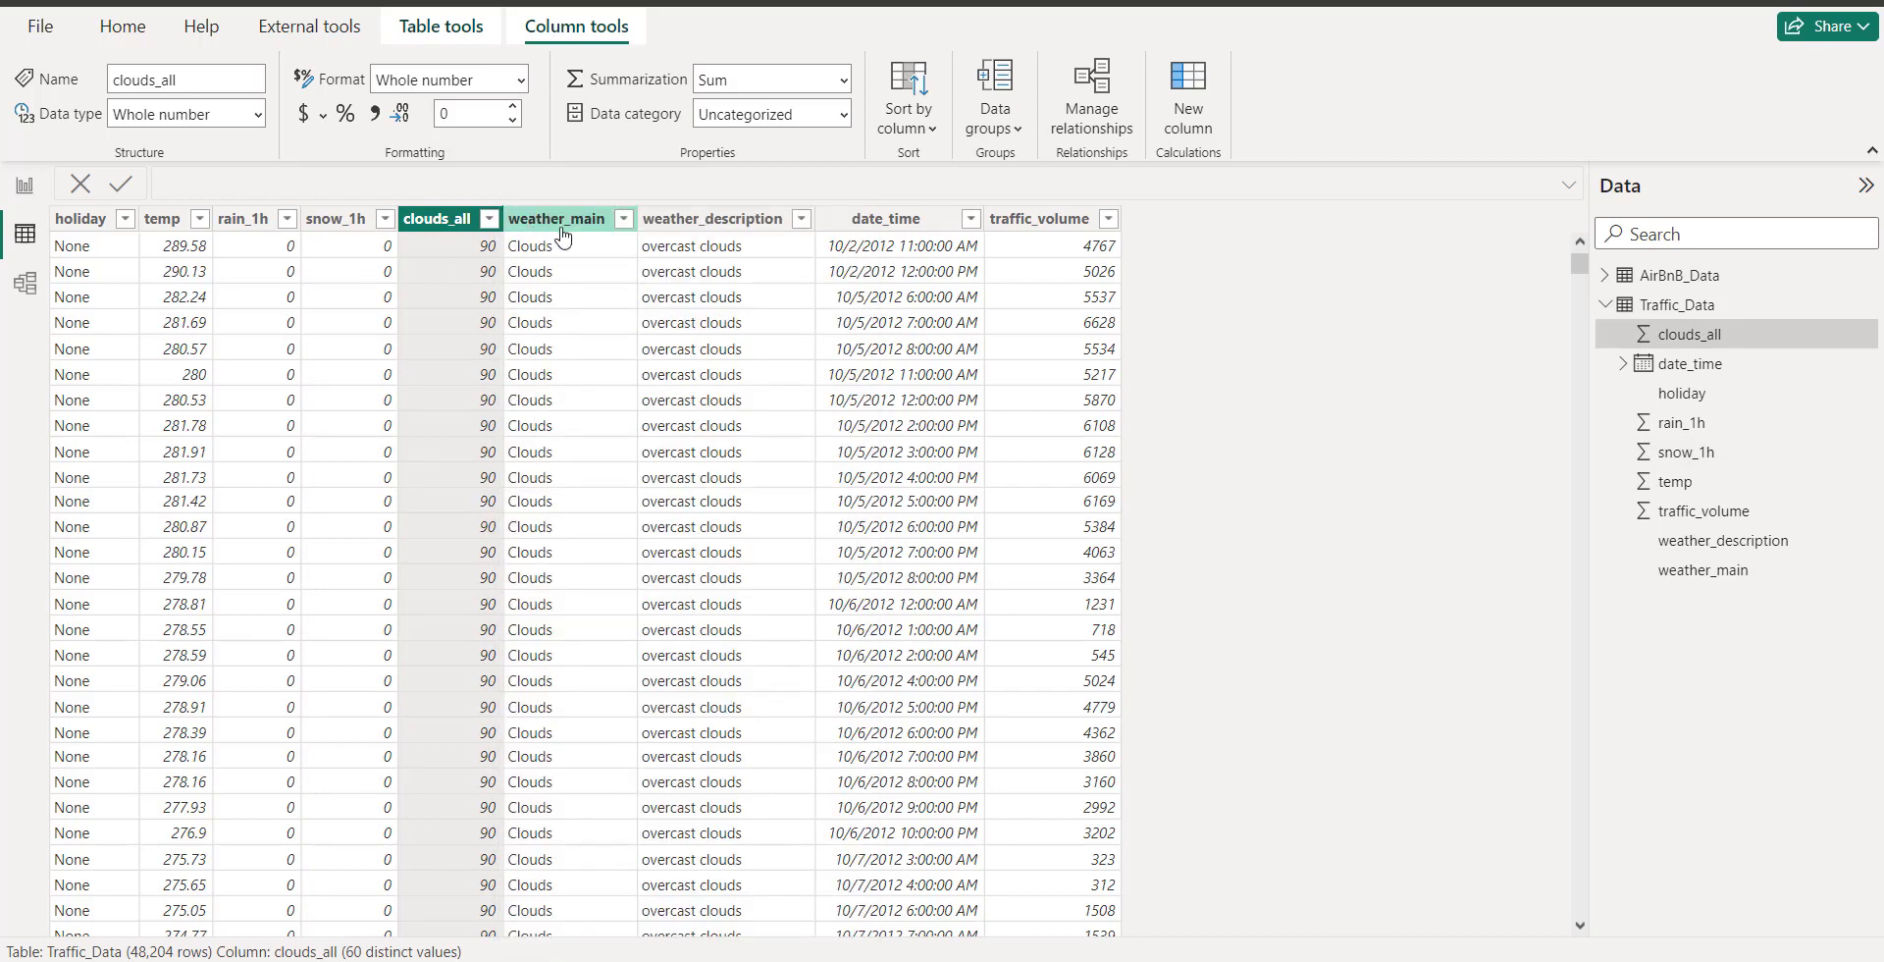
- Examine the weather_main, date_time and traffic_volume columns of Traffic_Data without filtering them
left_click(623, 218)
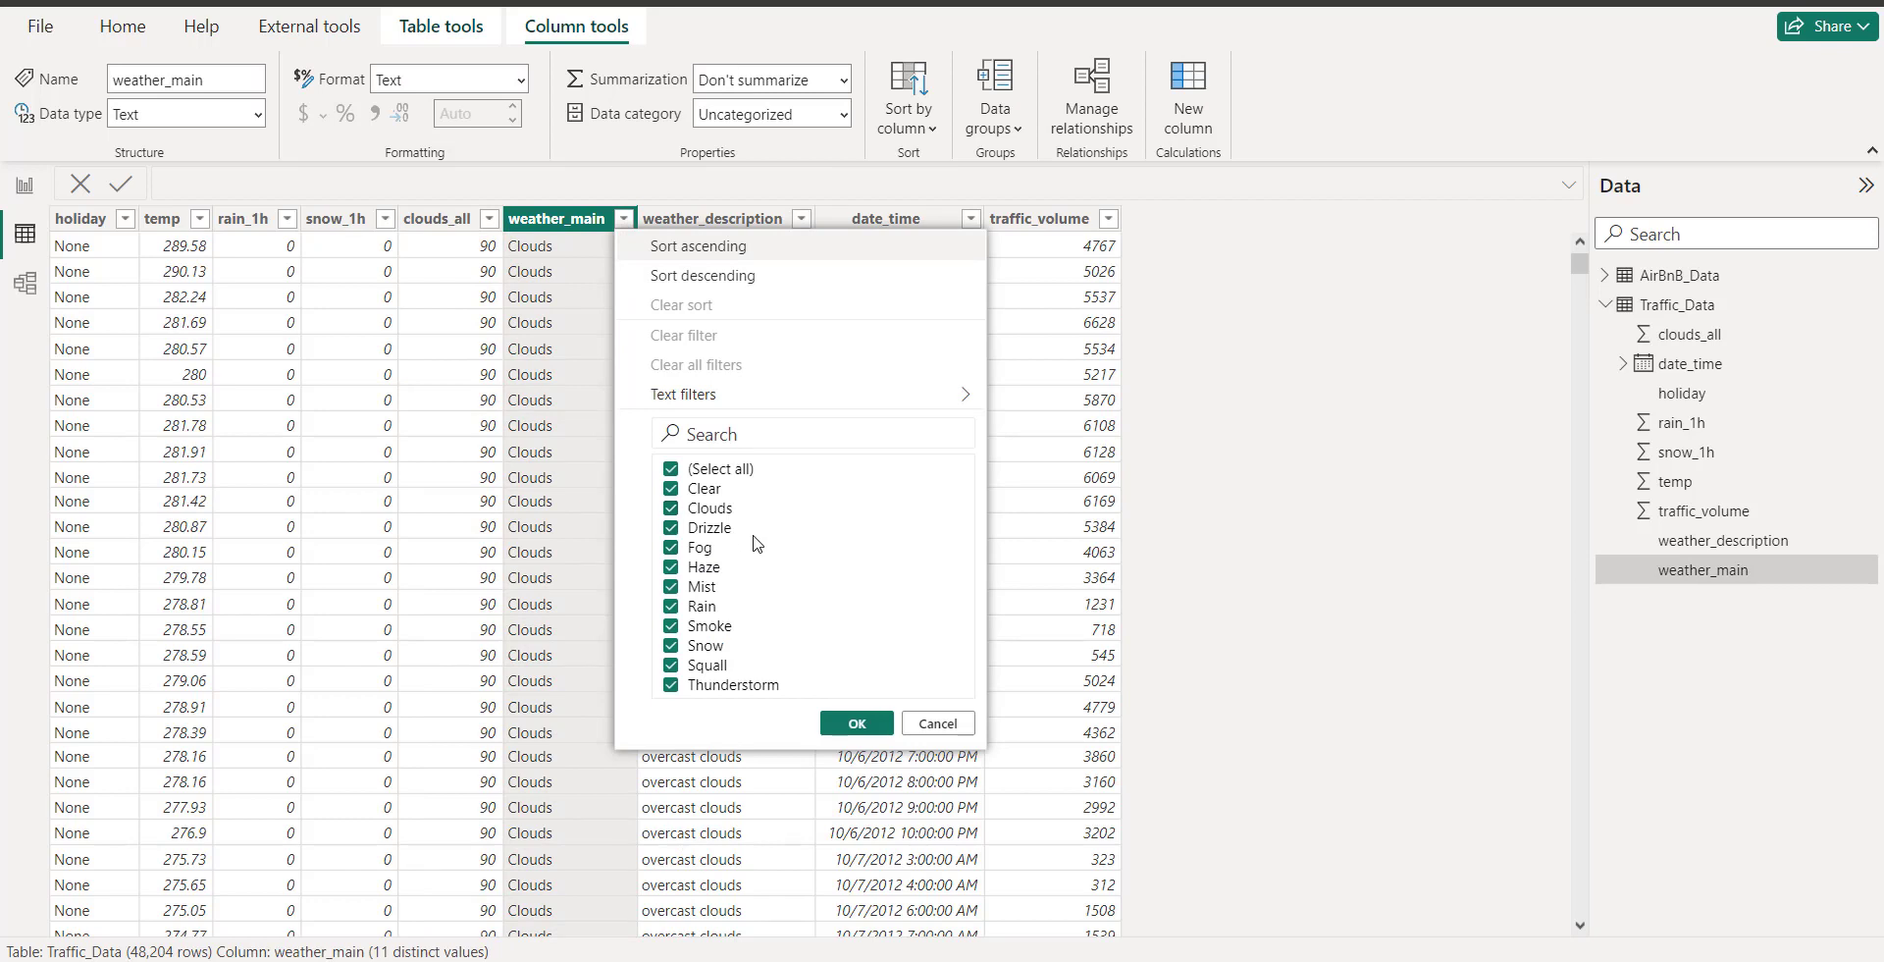
left_click(688, 194)
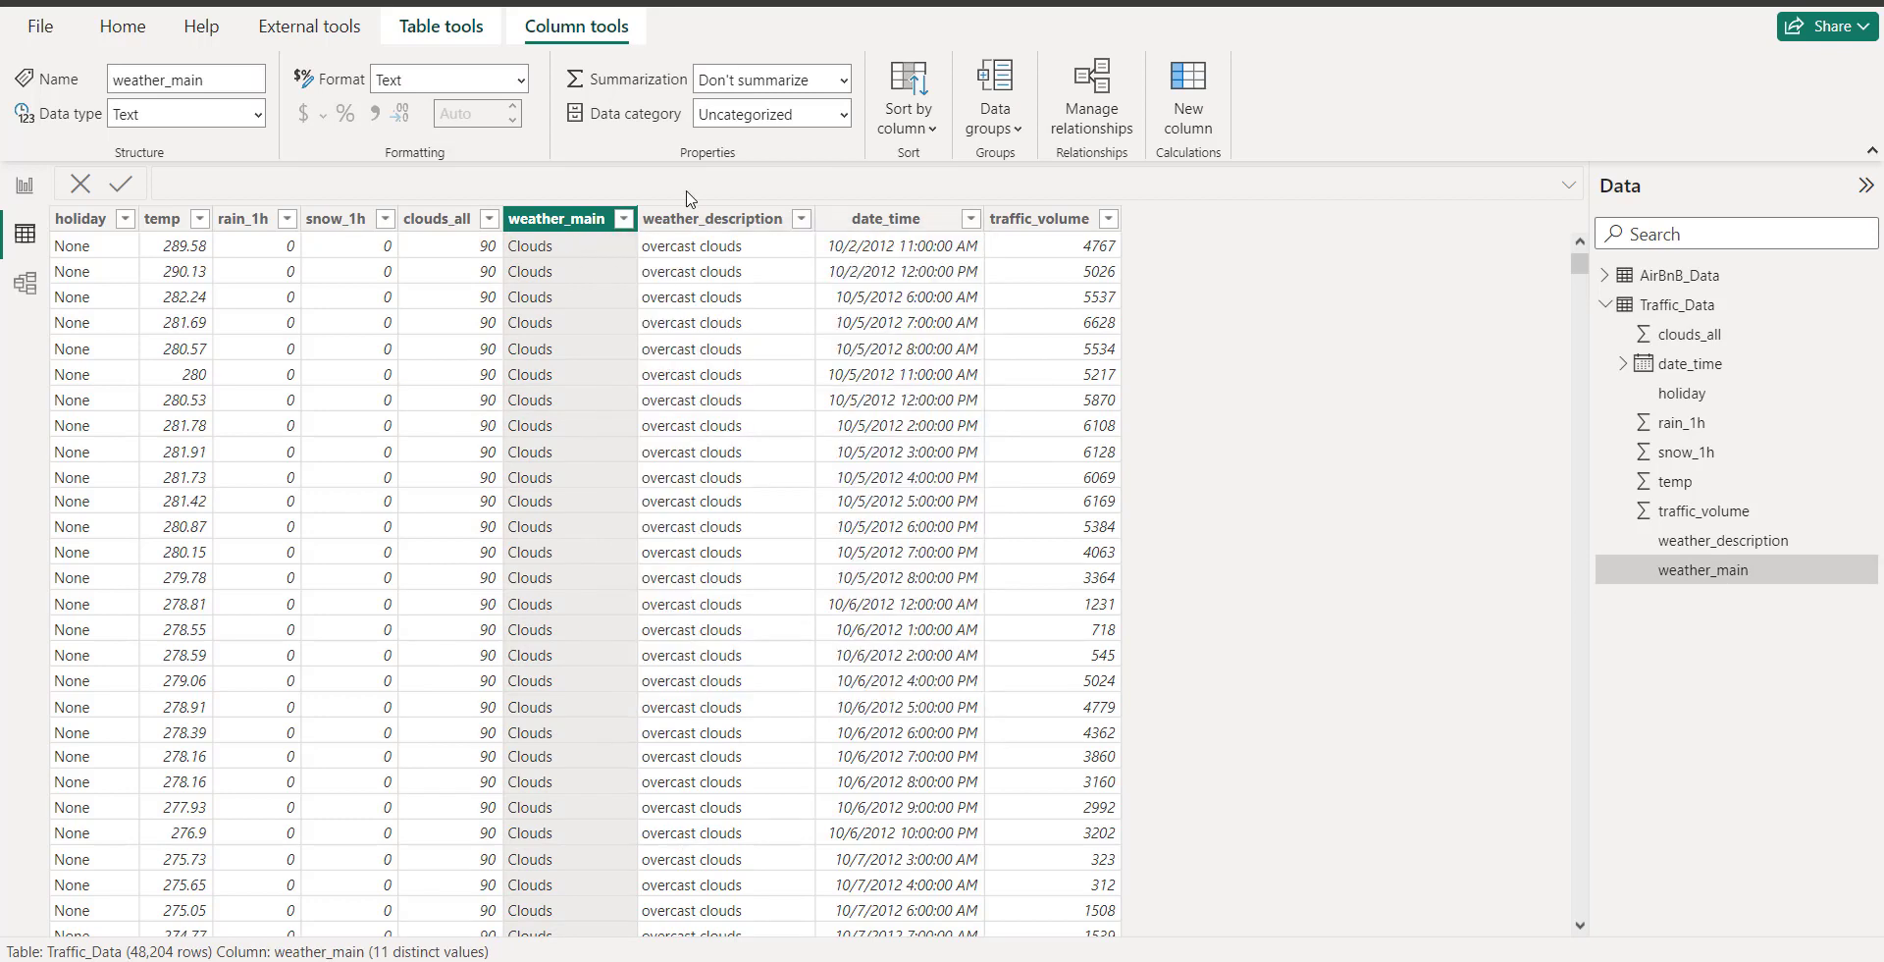
left_click(927, 228)
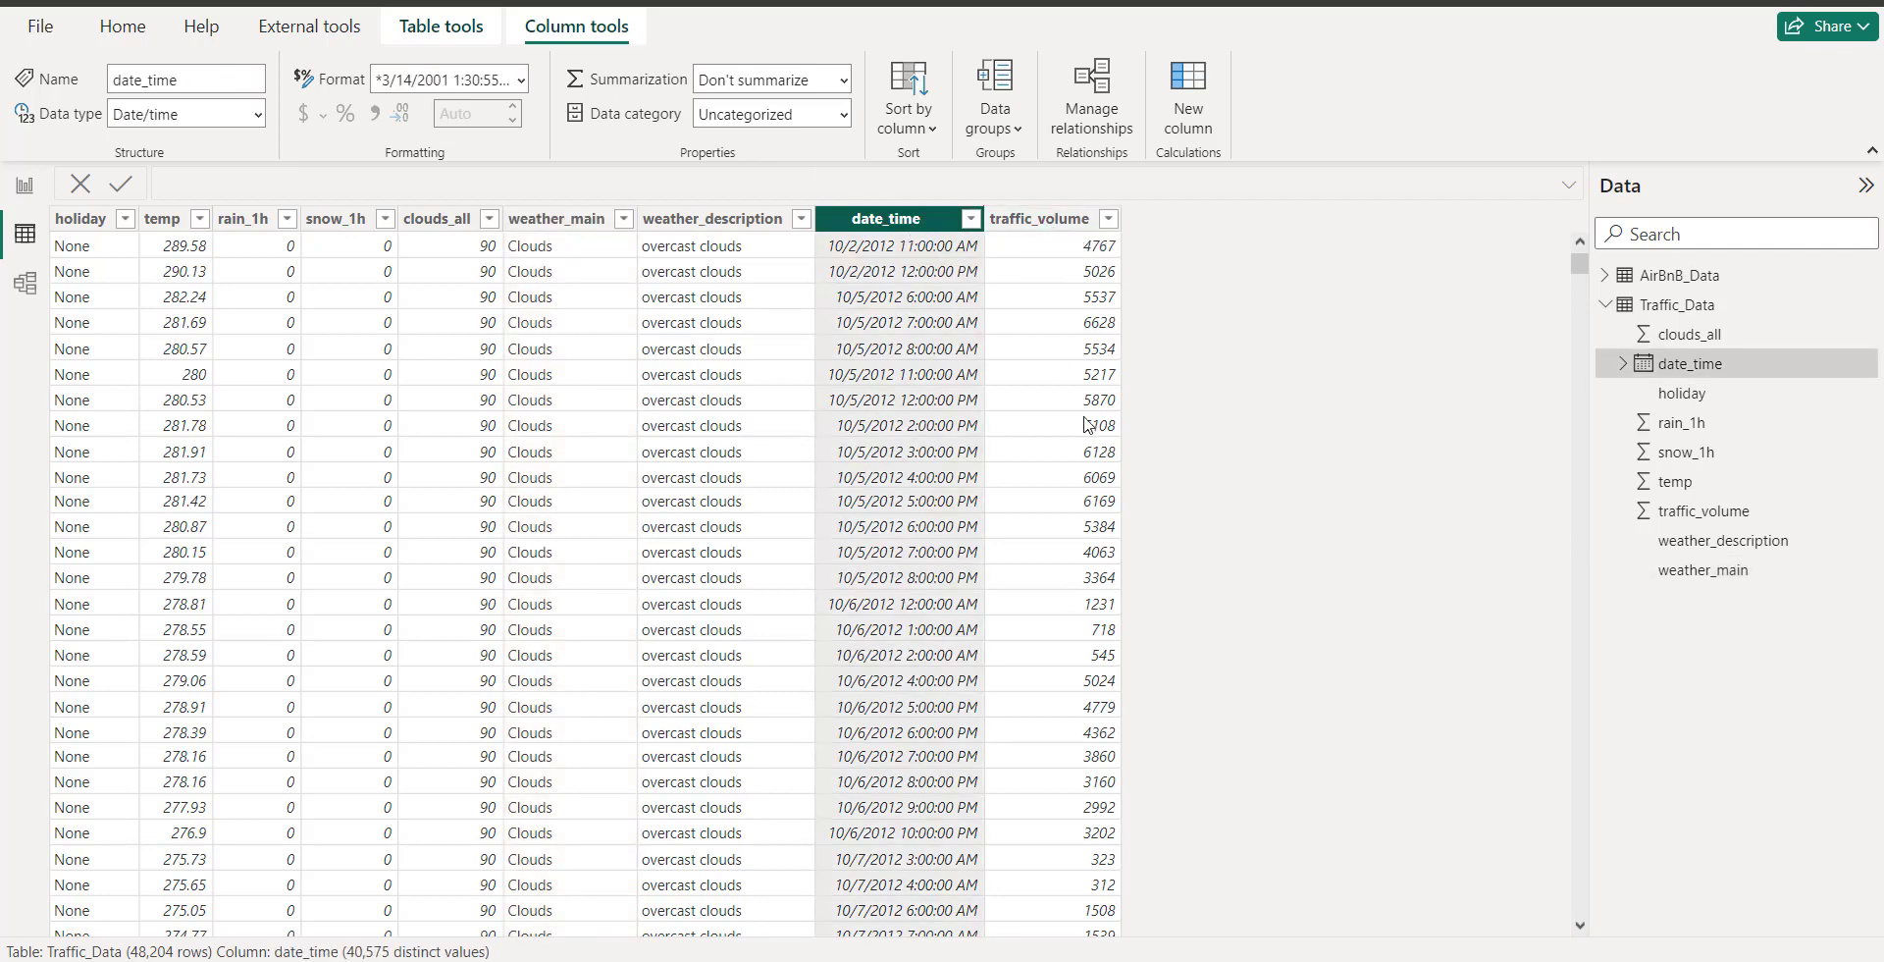
left_click(1108, 218)
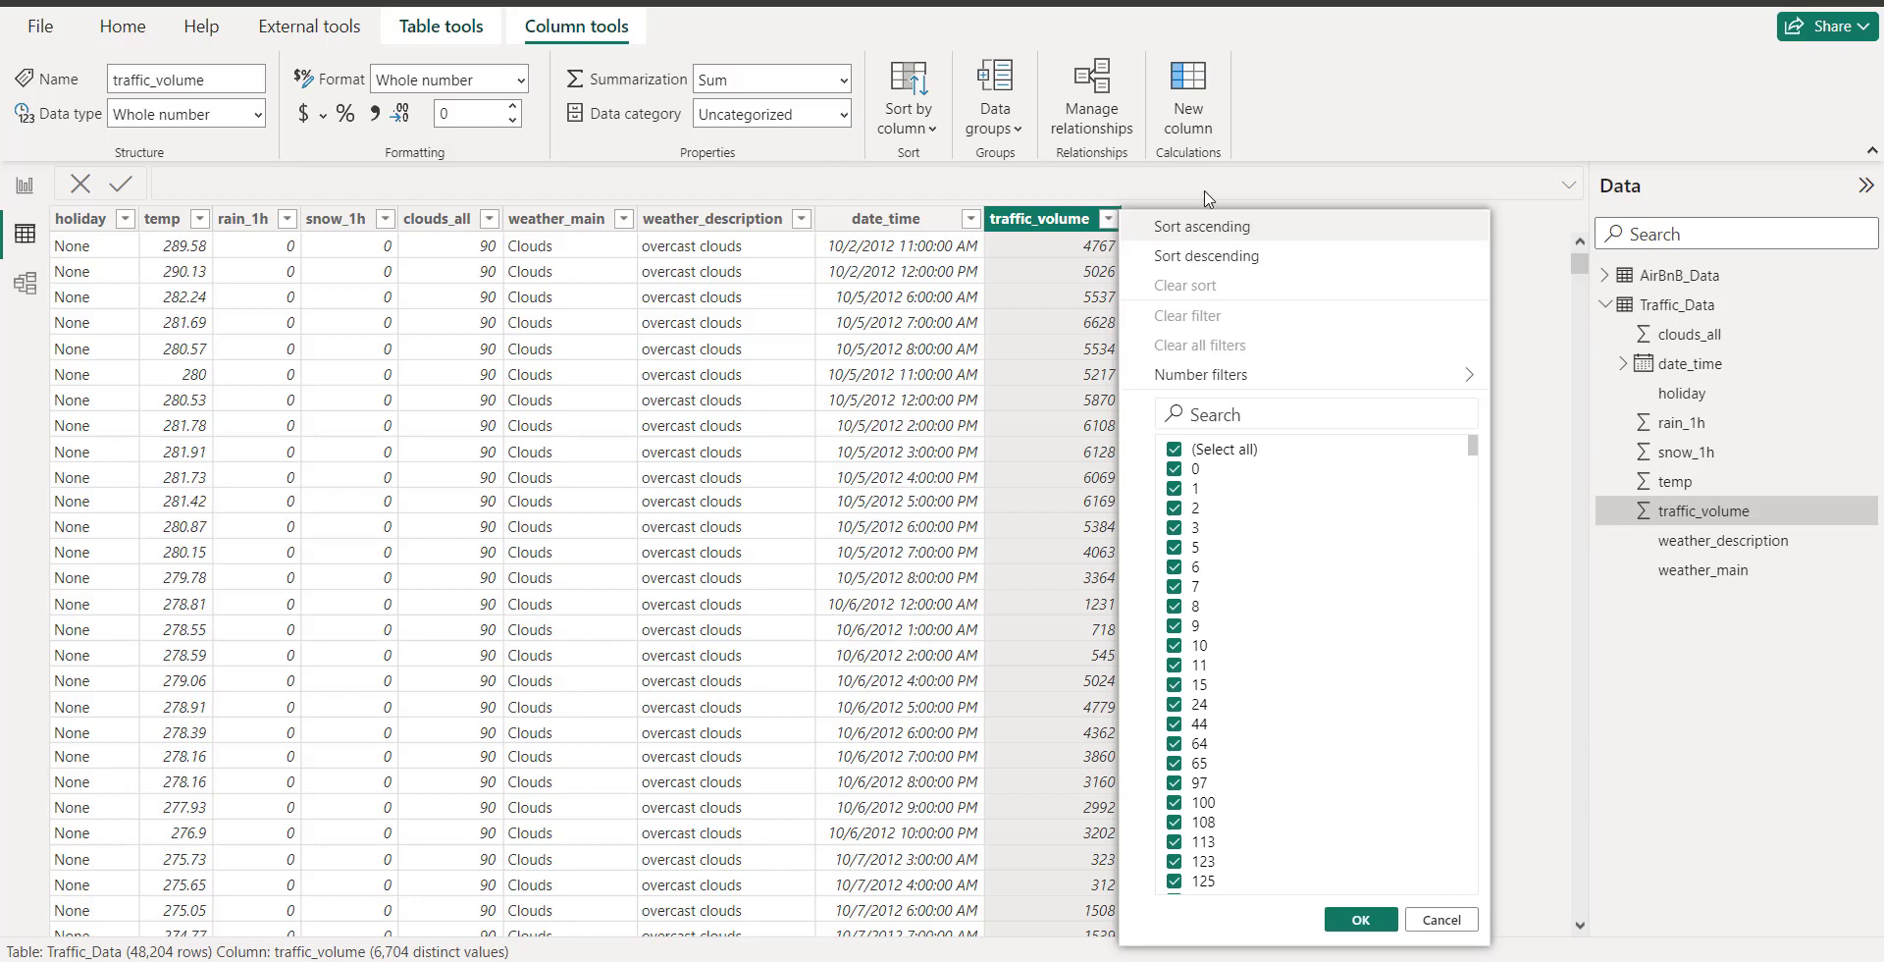
left_click(1206, 198)
- Return to the Traffic Report page and insert a line chart spanning the full page width just below the title
left_click(25, 184)
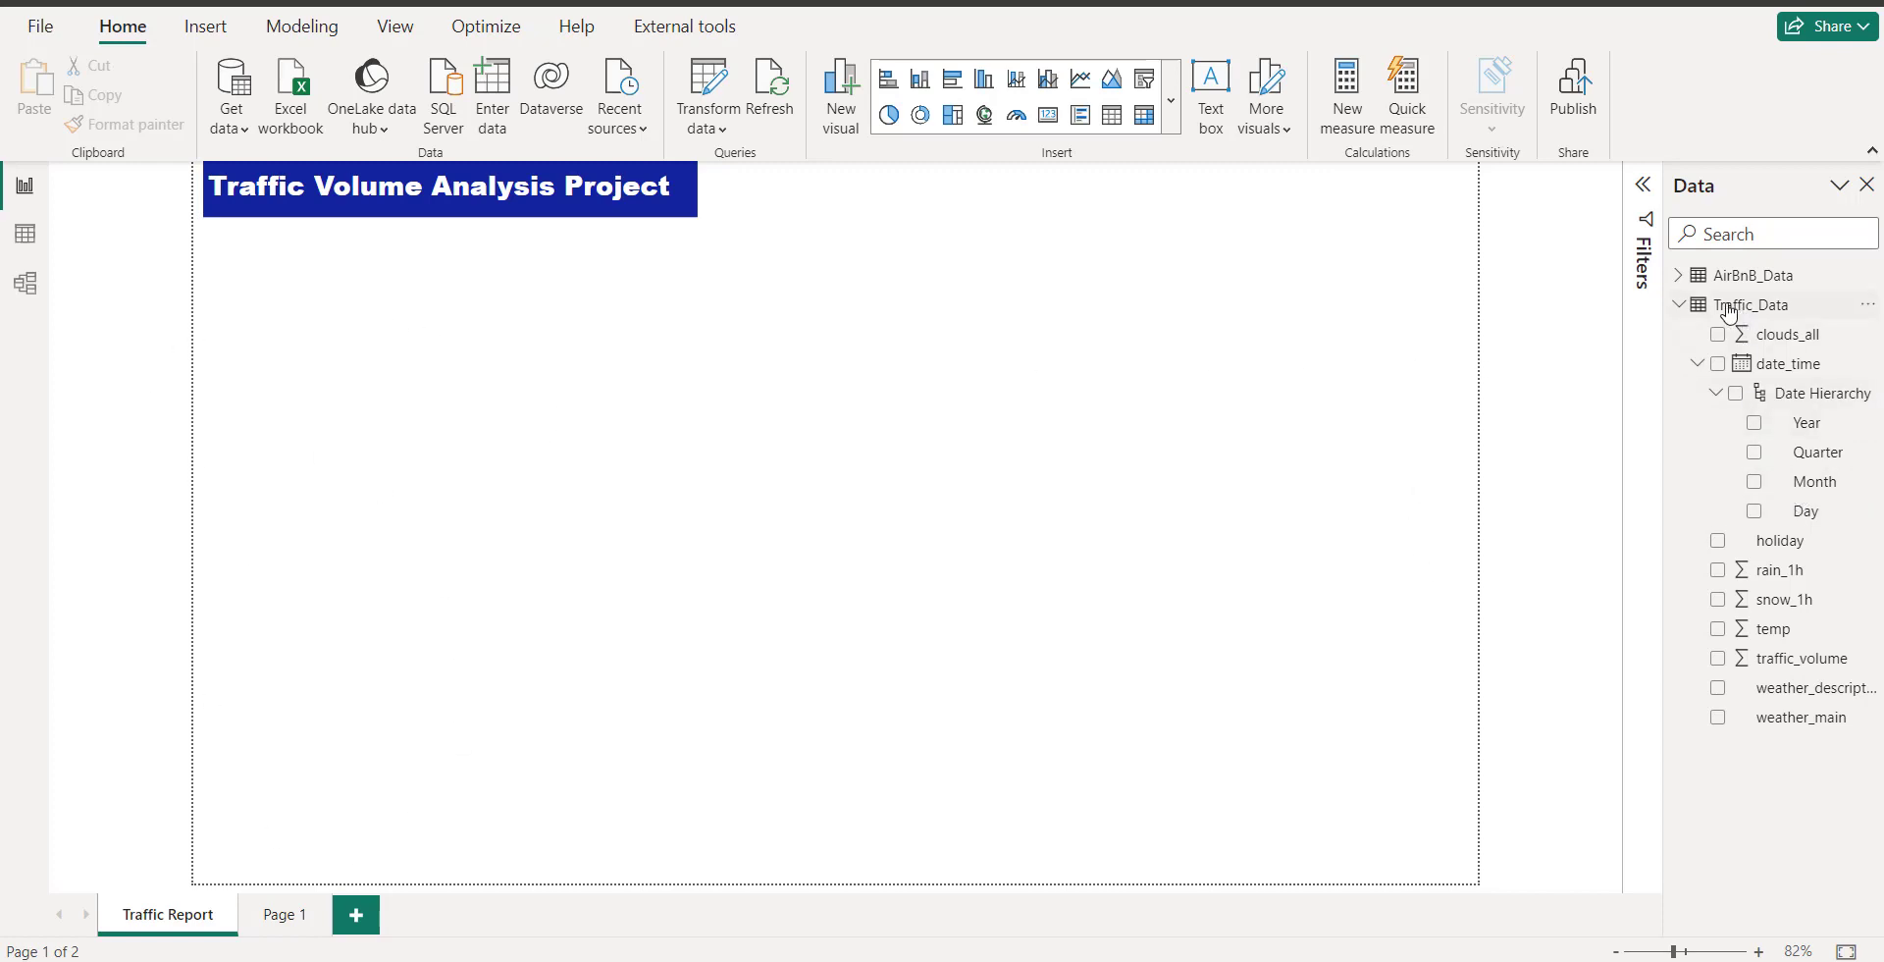
left_click(1082, 79)
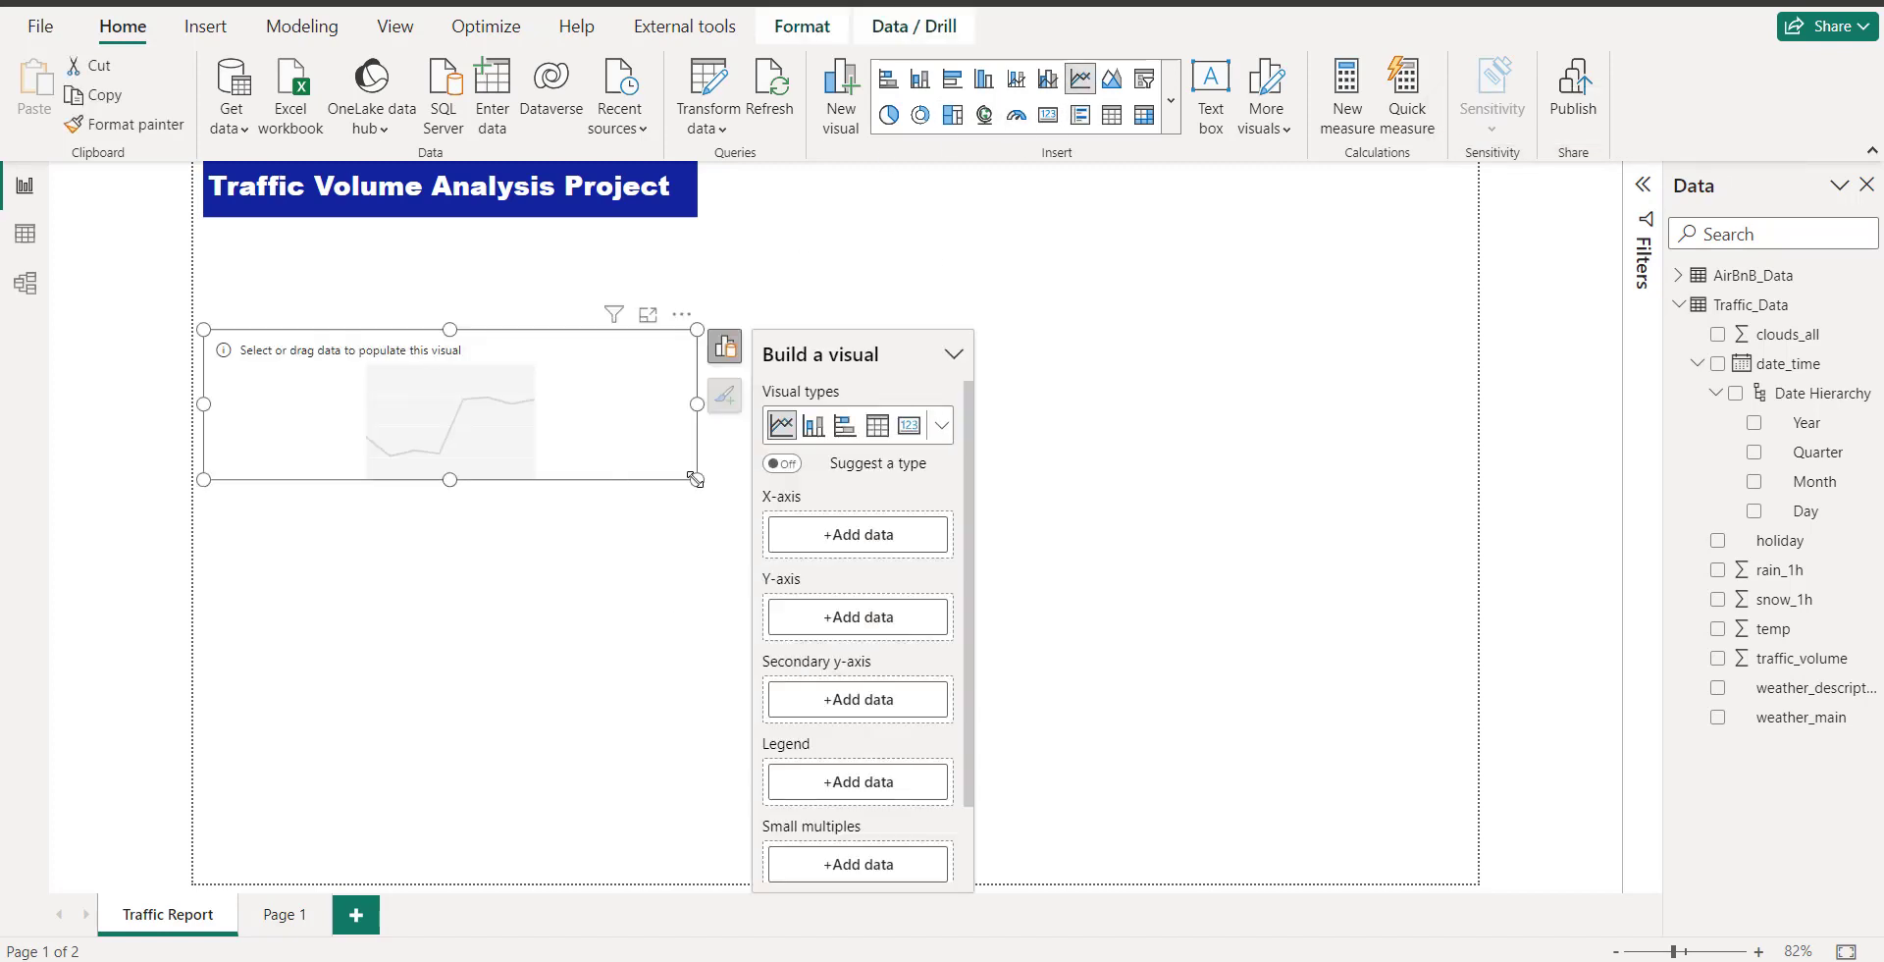
left_click_drag(699, 482, 1472, 591)
left_click_drag(842, 324, 832, 239)
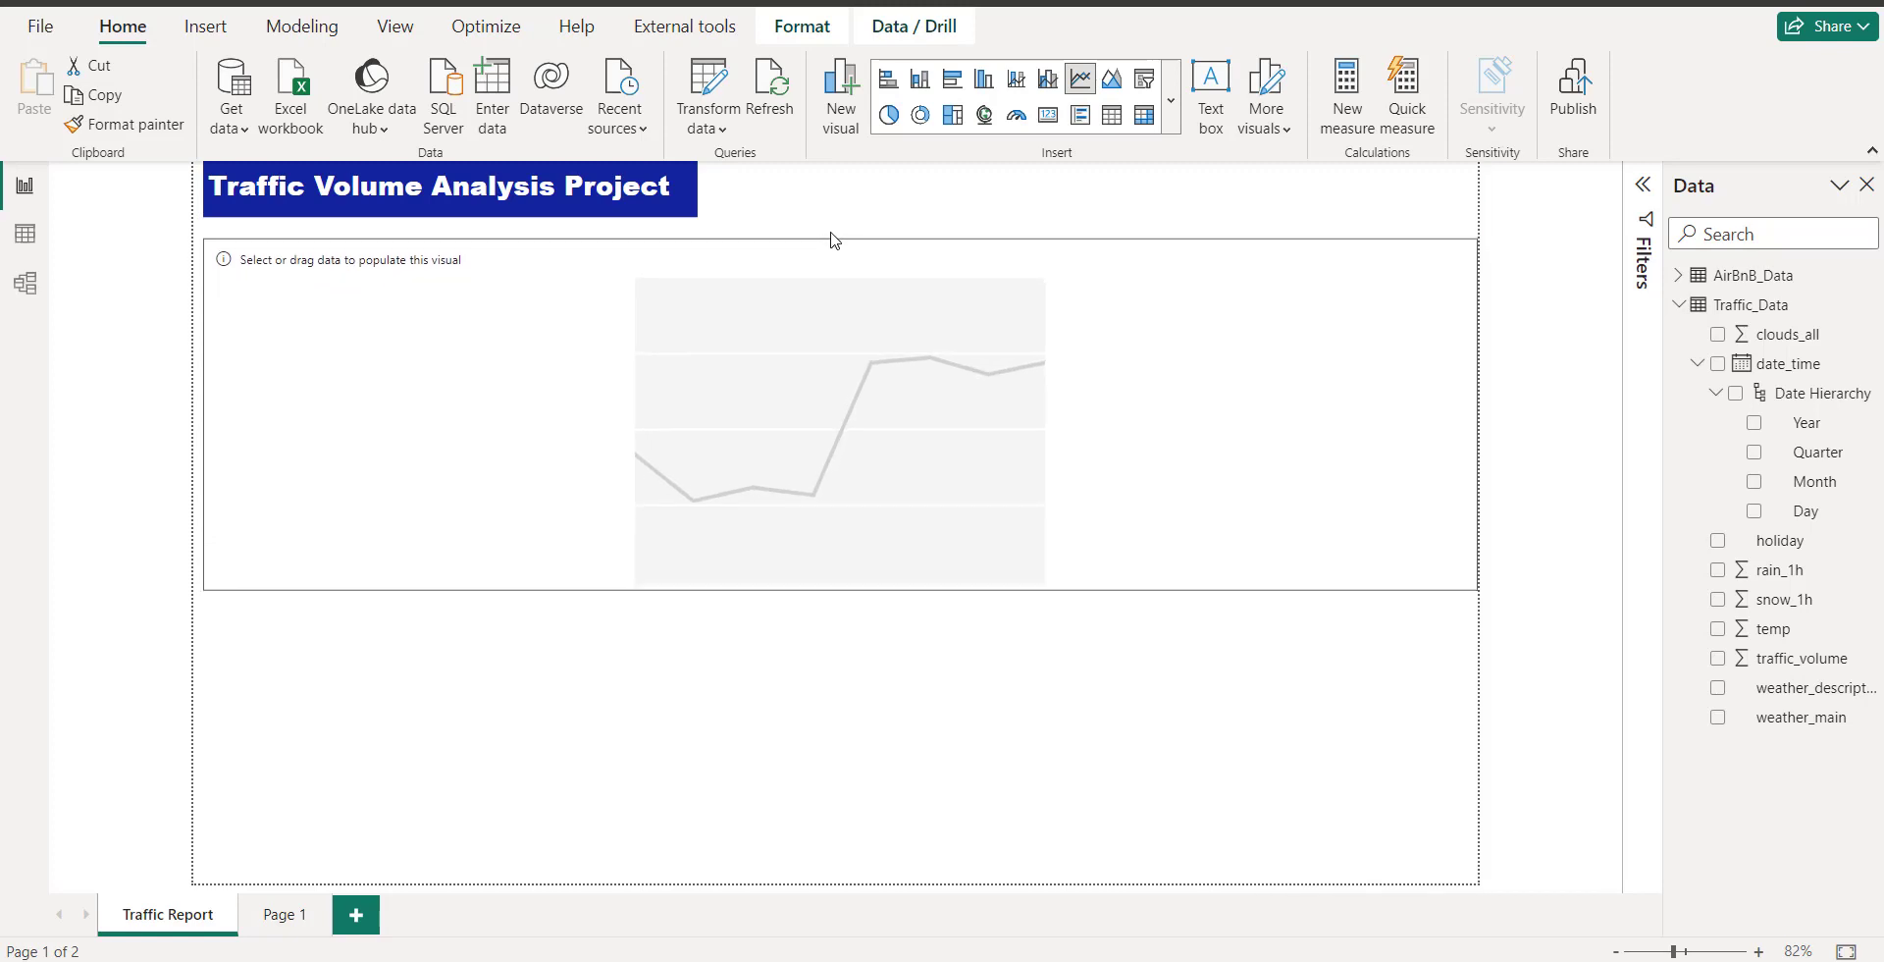
- Put the Year and Month of date_time on the line chart's X-axis and traffic_volume on its Y-axis
left_click(1358, 444)
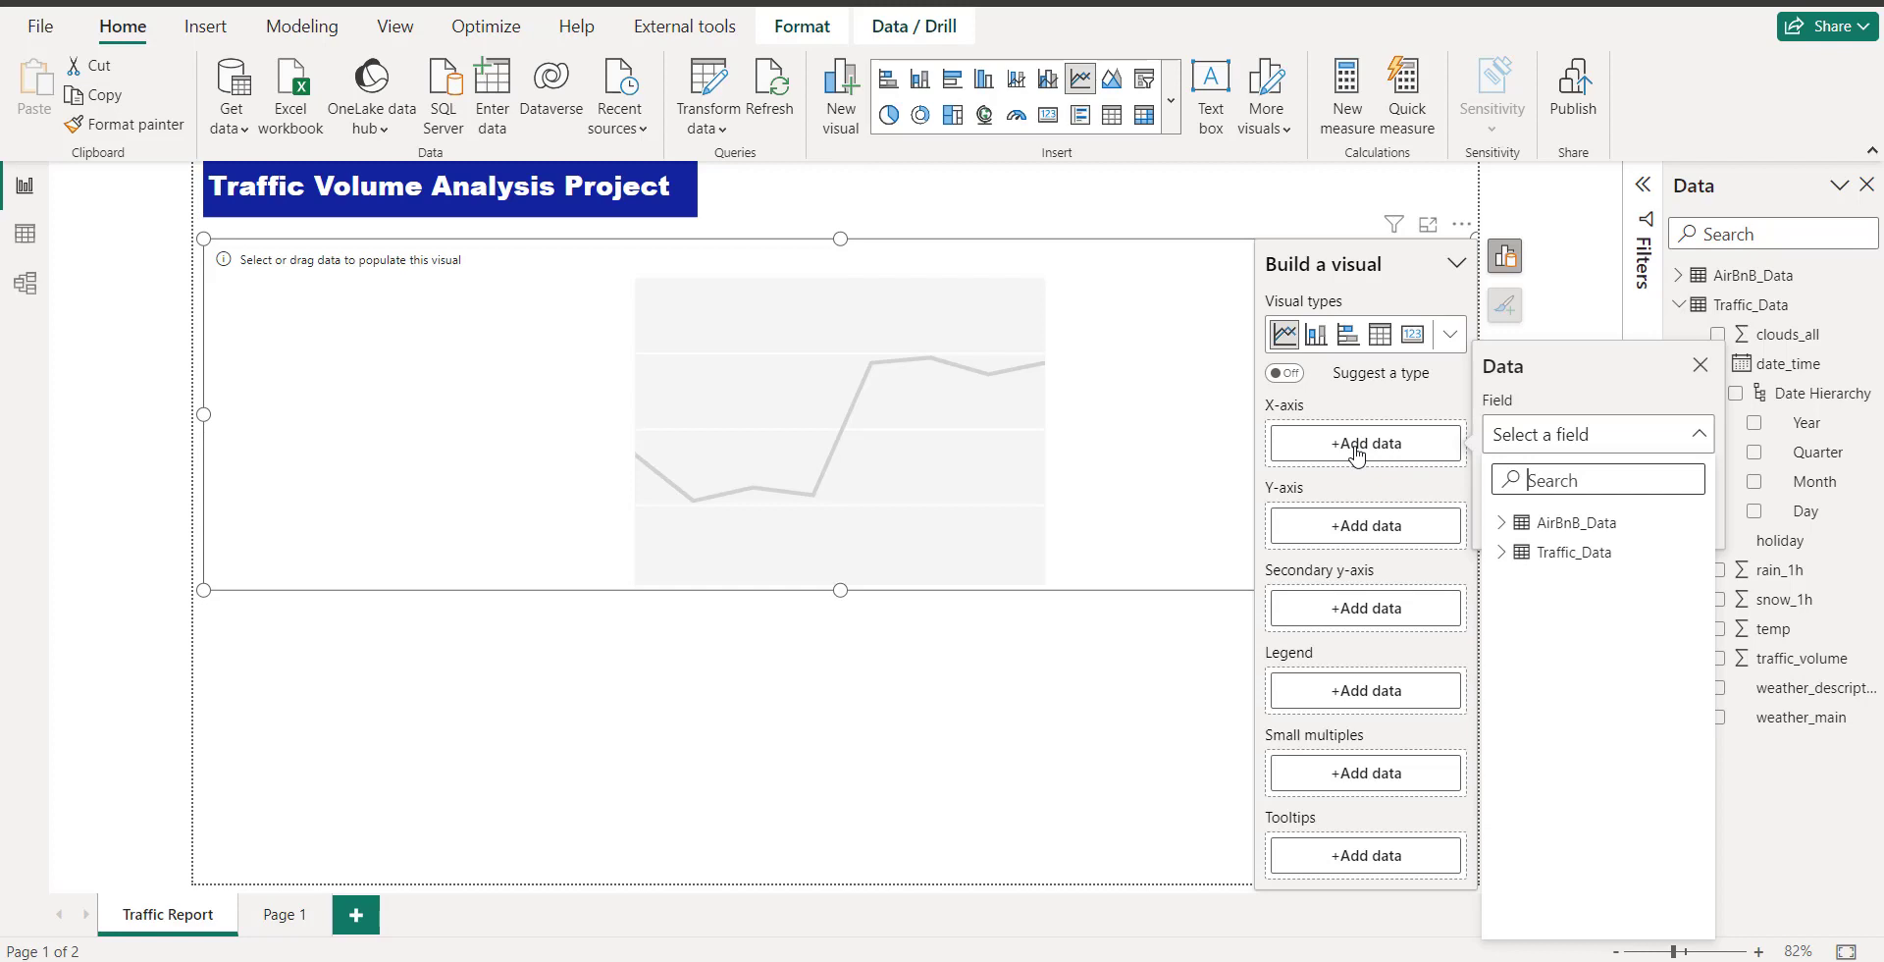
left_click(1503, 552)
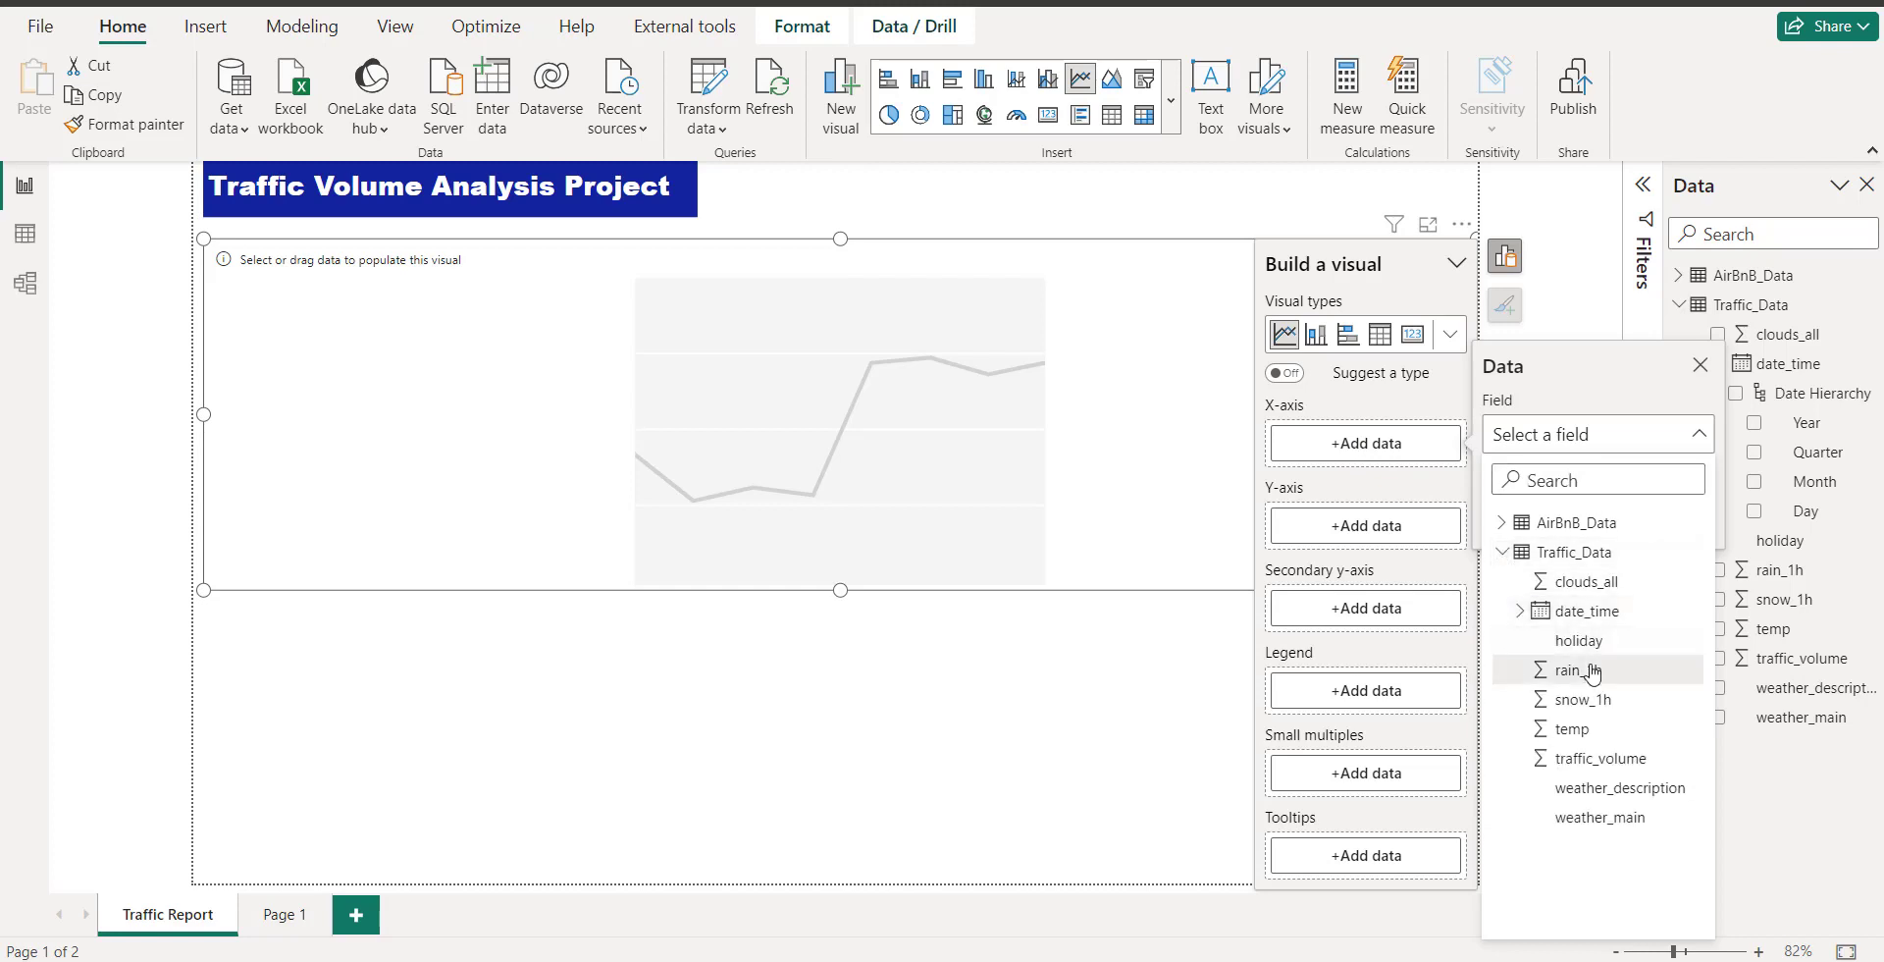
left_click(1520, 611)
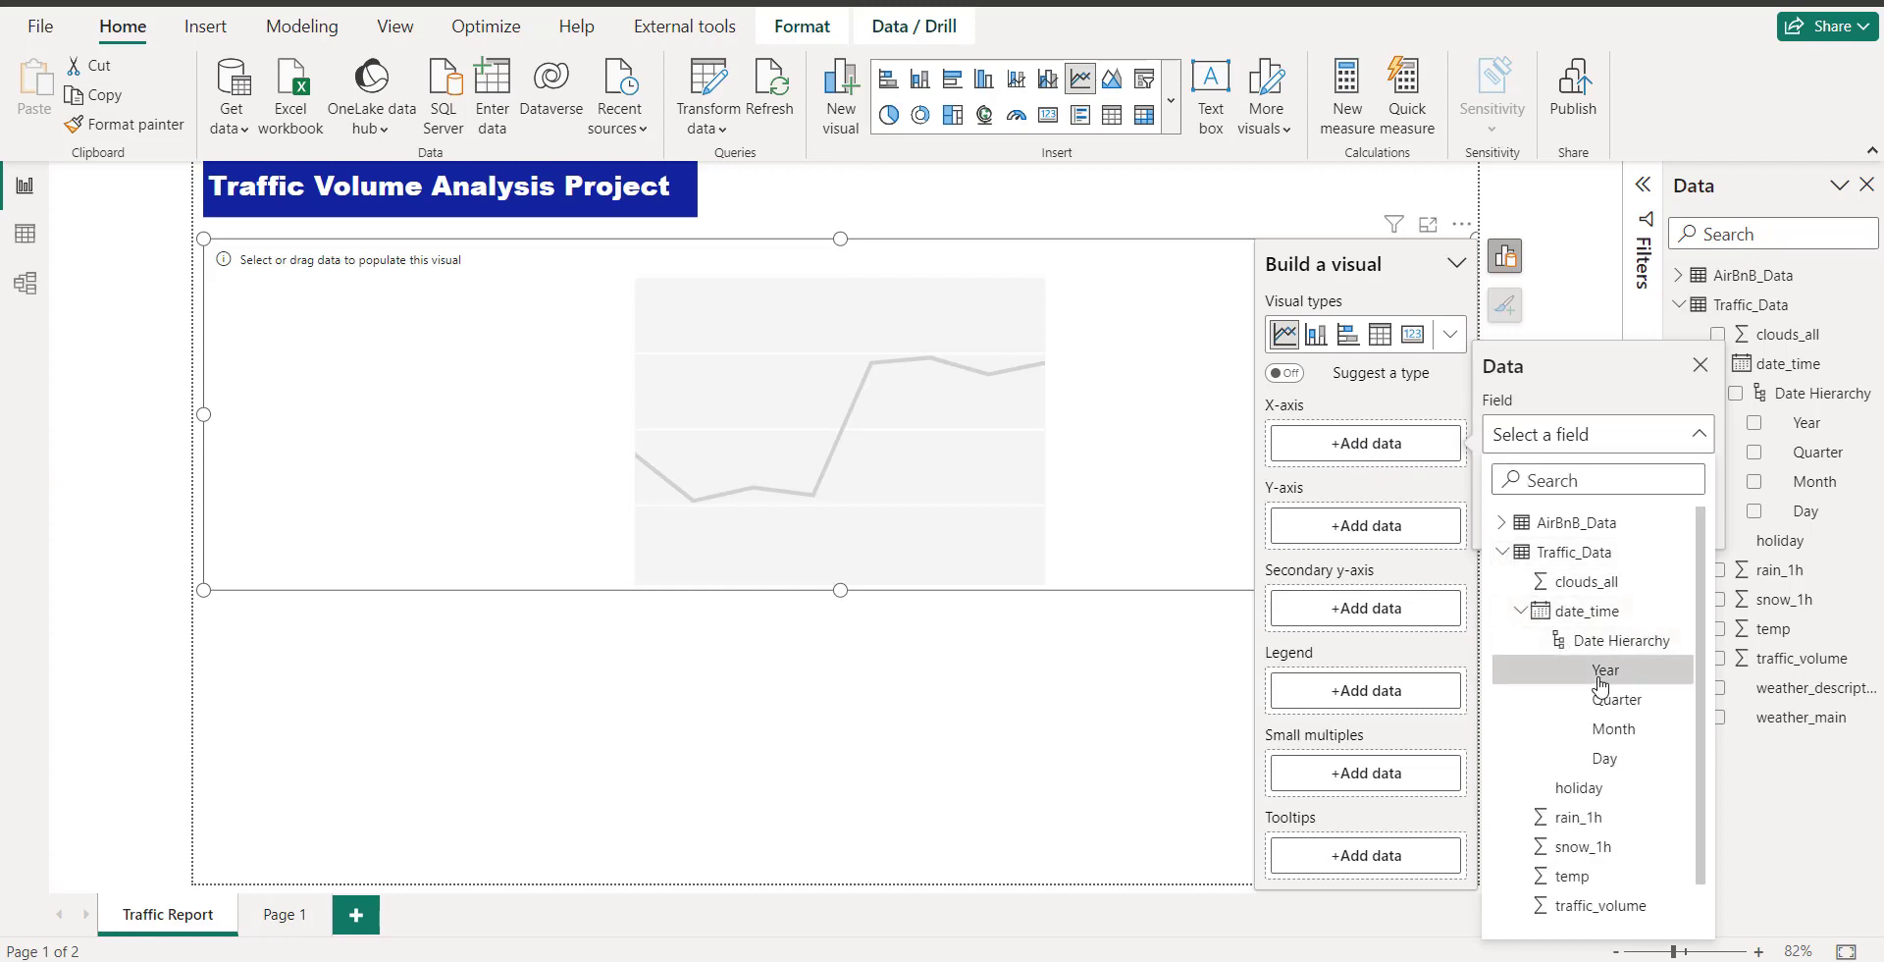
left_click(1604, 671)
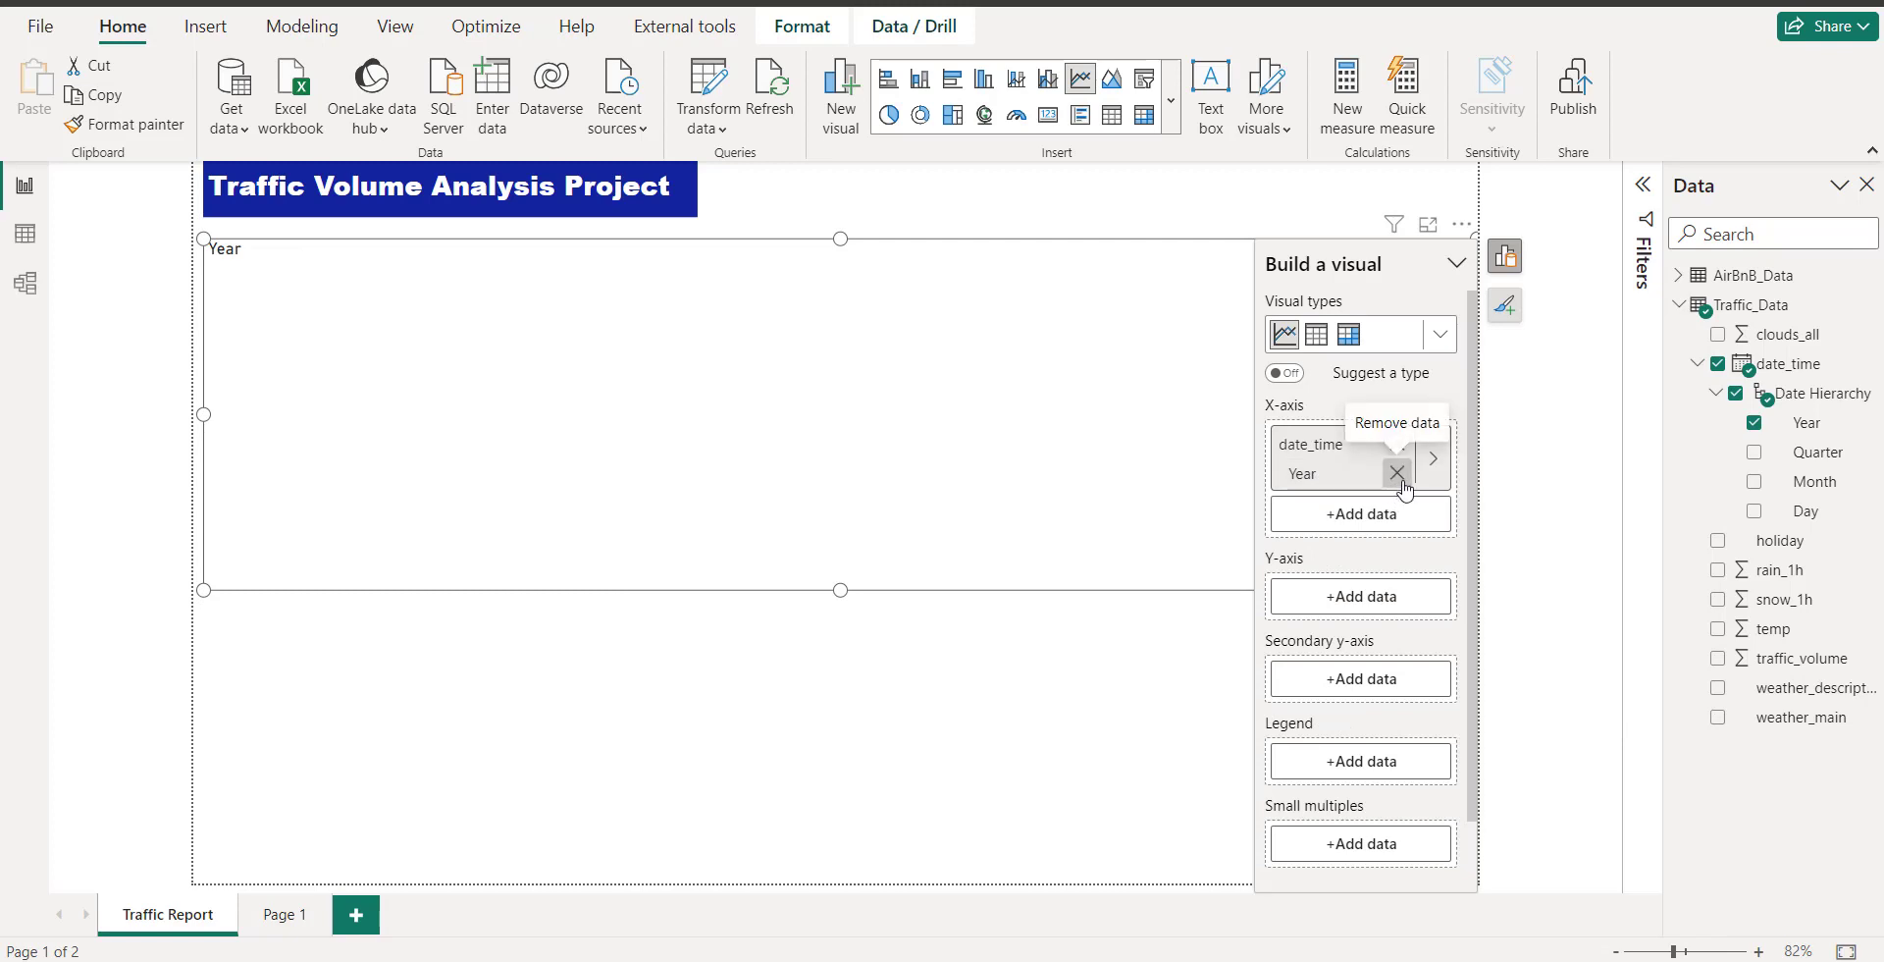
left_click(1433, 458)
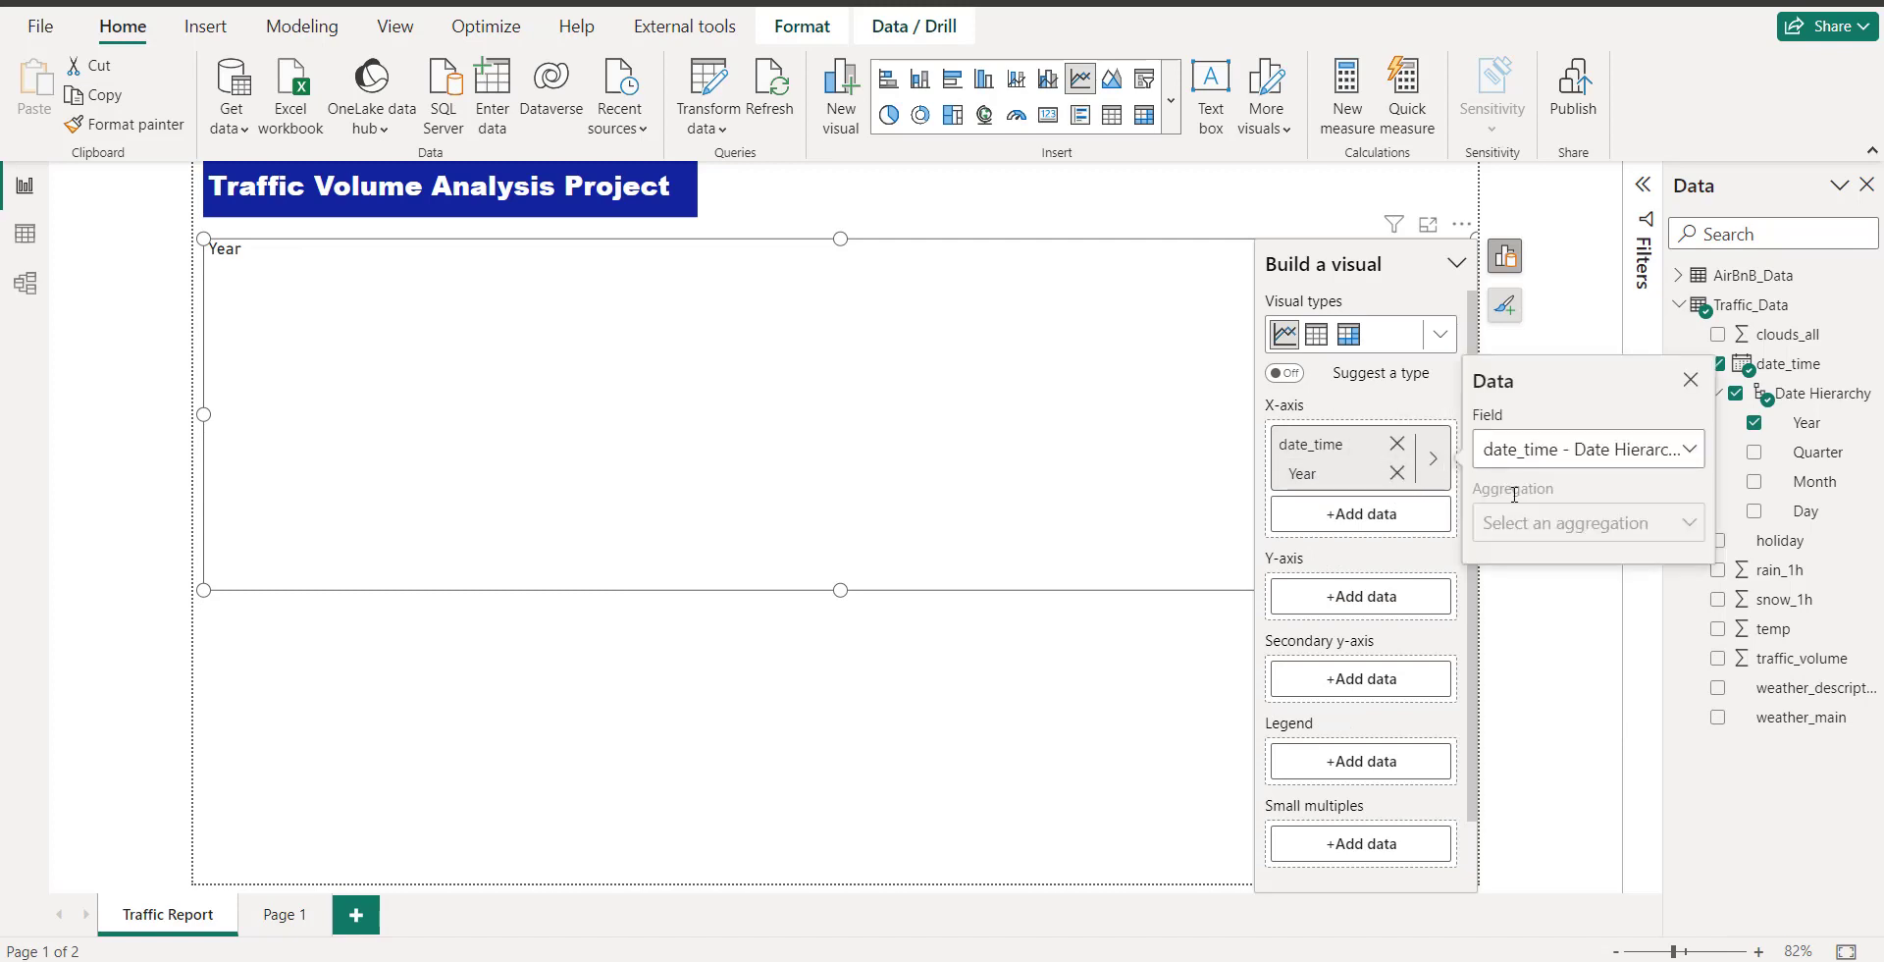
left_click(1696, 453)
left_click(1610, 744)
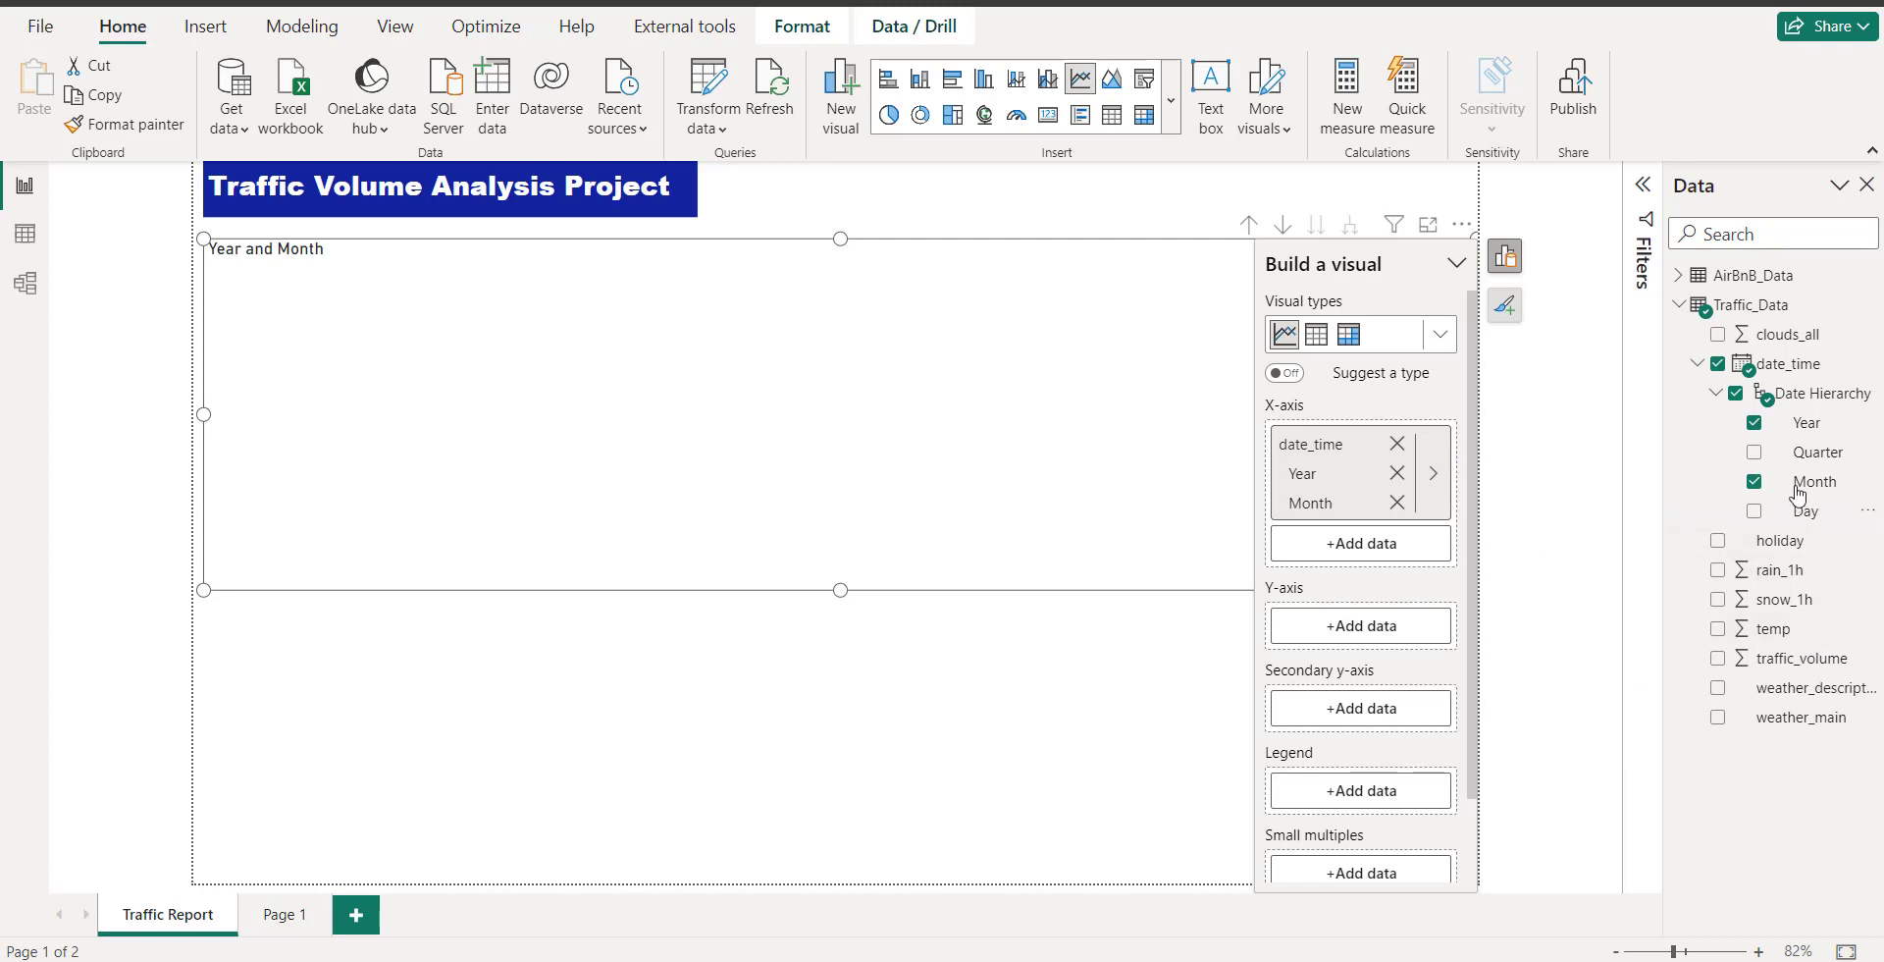
left_click_drag(1786, 676, 1380, 640)
left_click(727, 763)
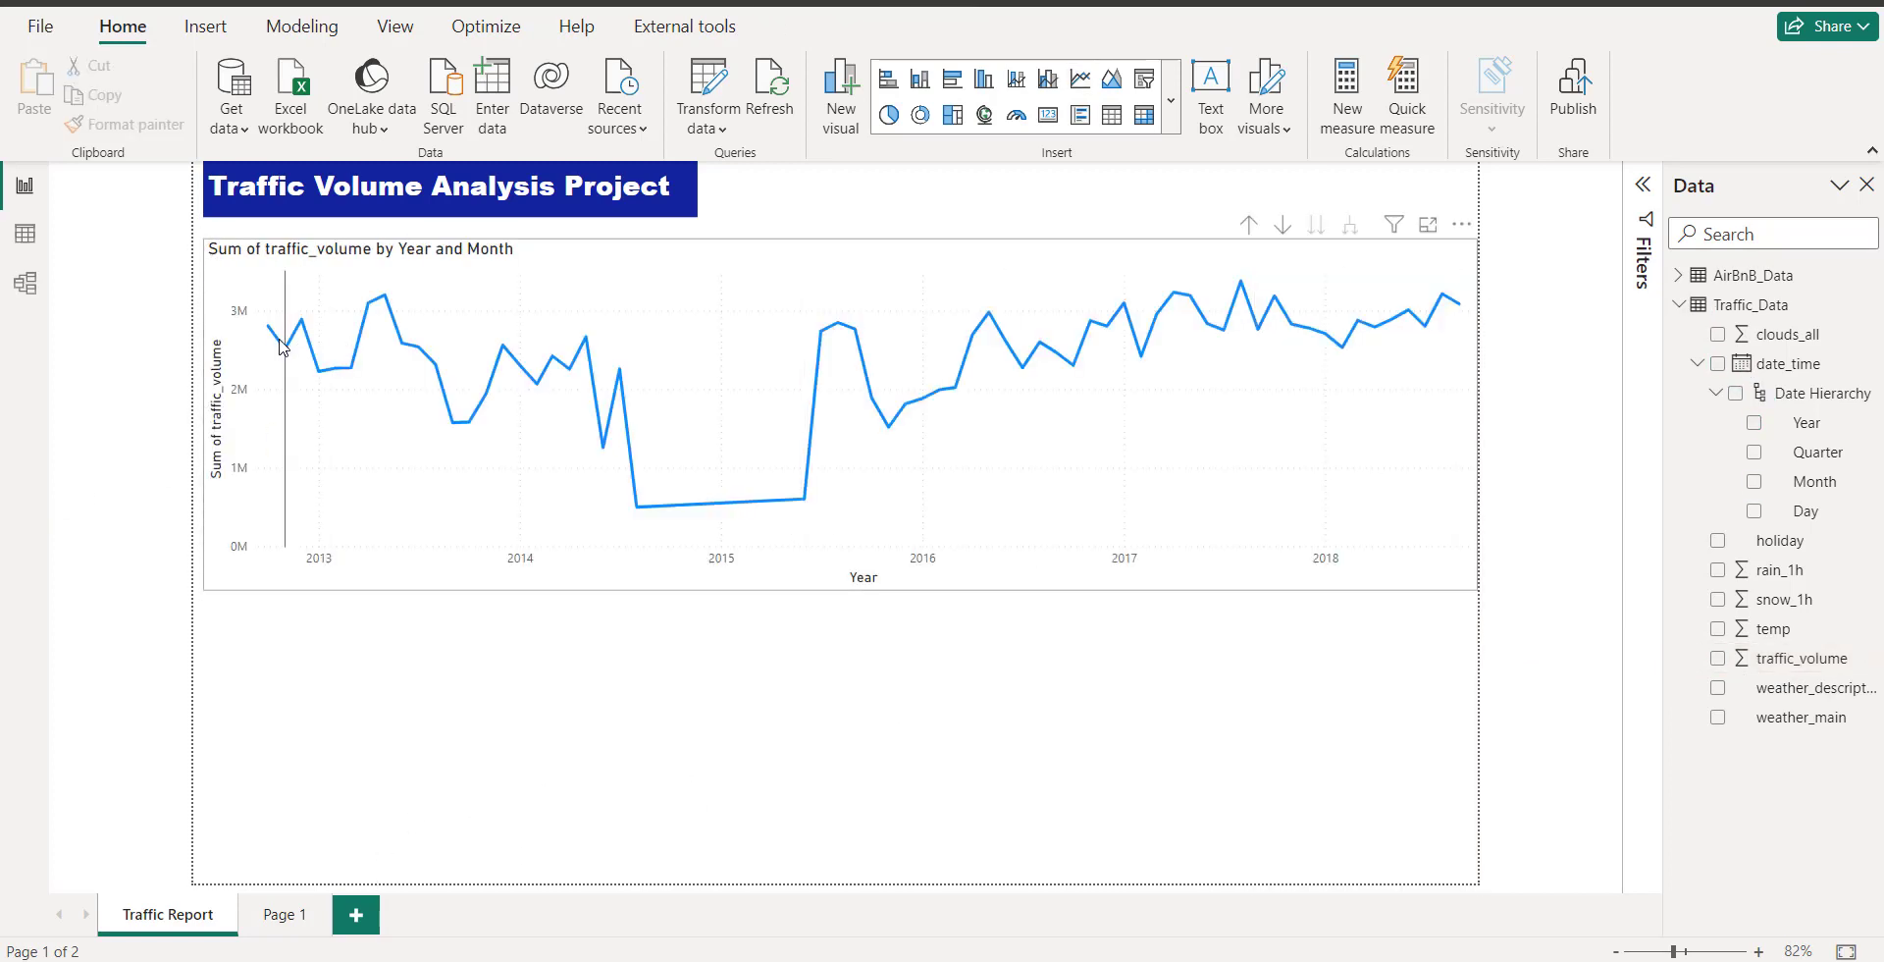
- Stretch the traffic volume line chart down to the lower edge of the report page
mouse_move(280, 349)
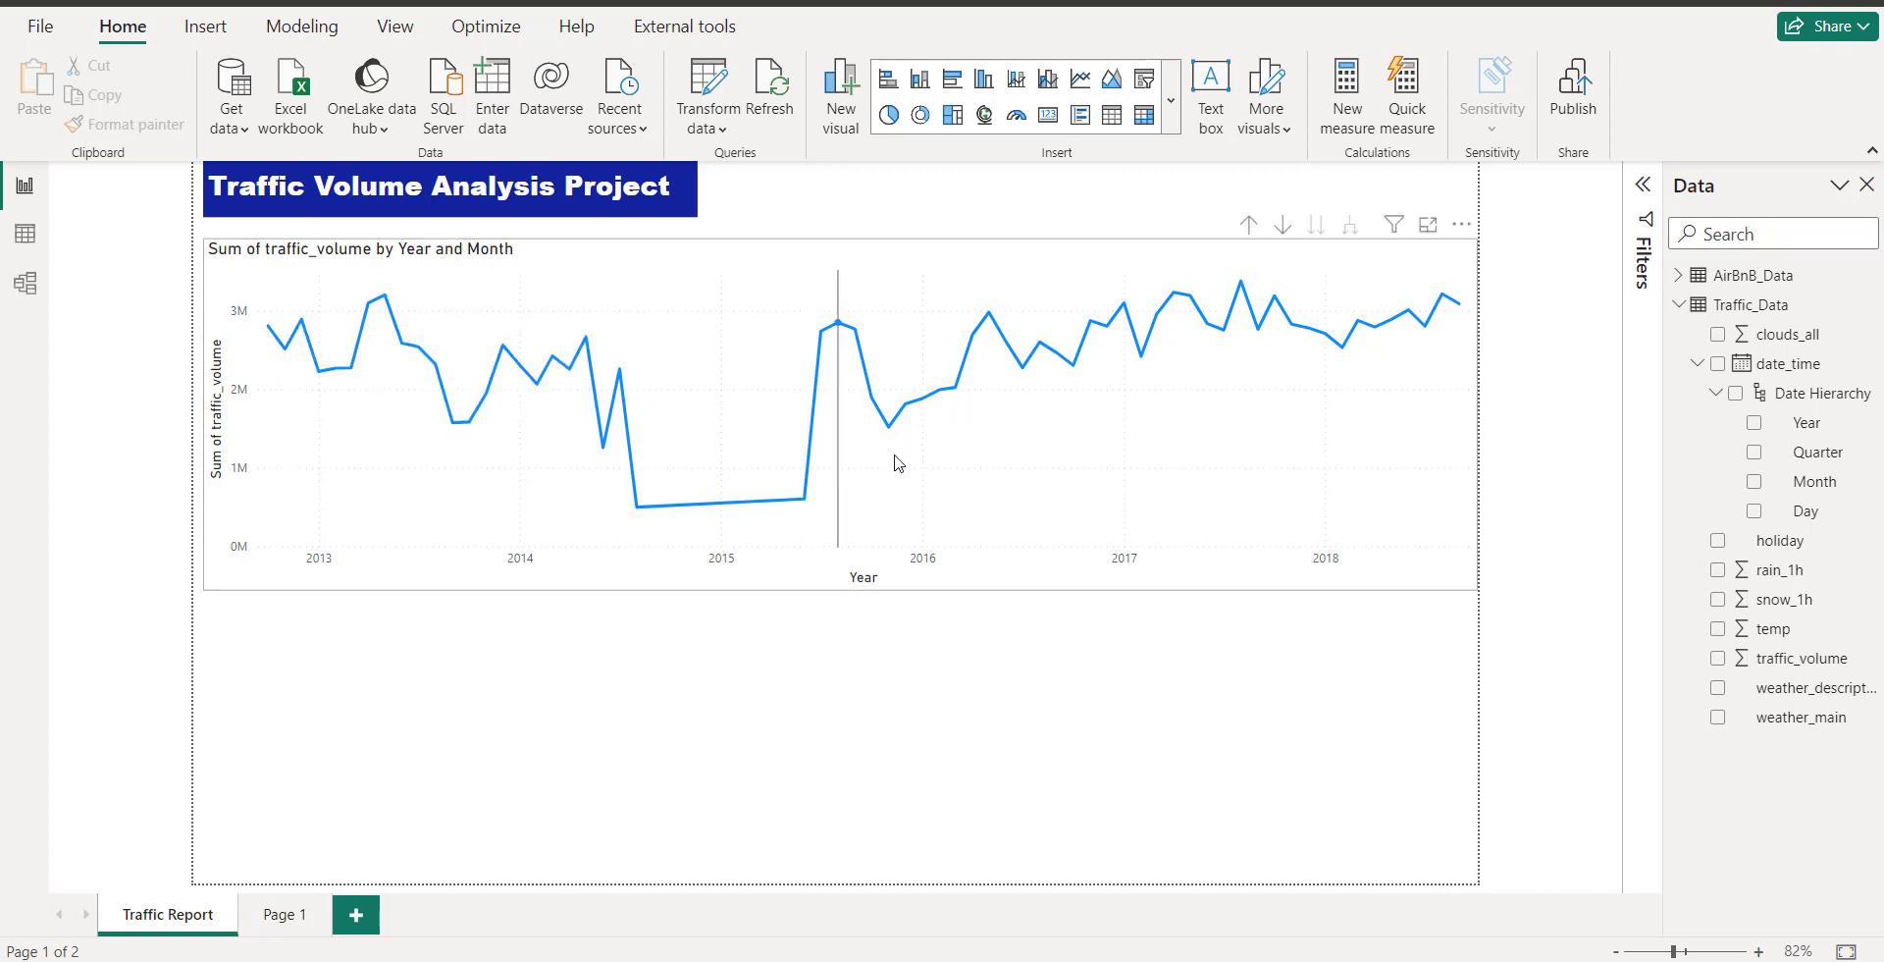
left_click(892, 543)
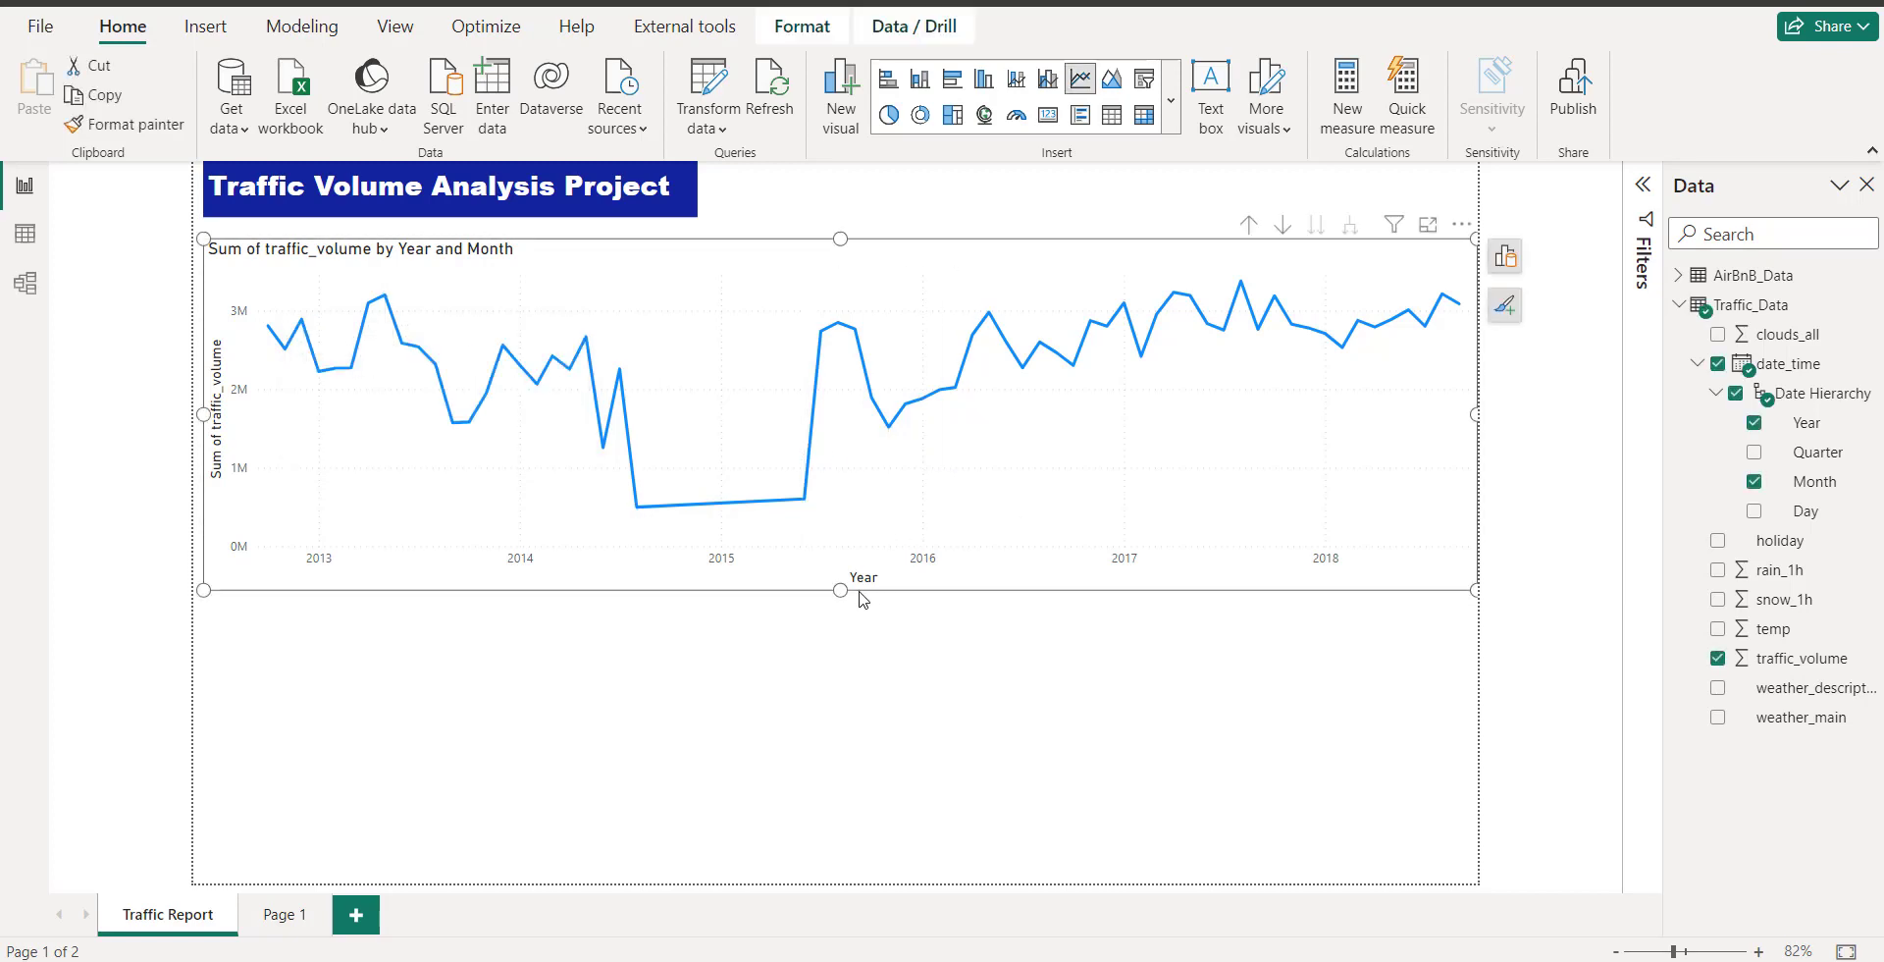
left_click_drag(842, 594, 837, 655)
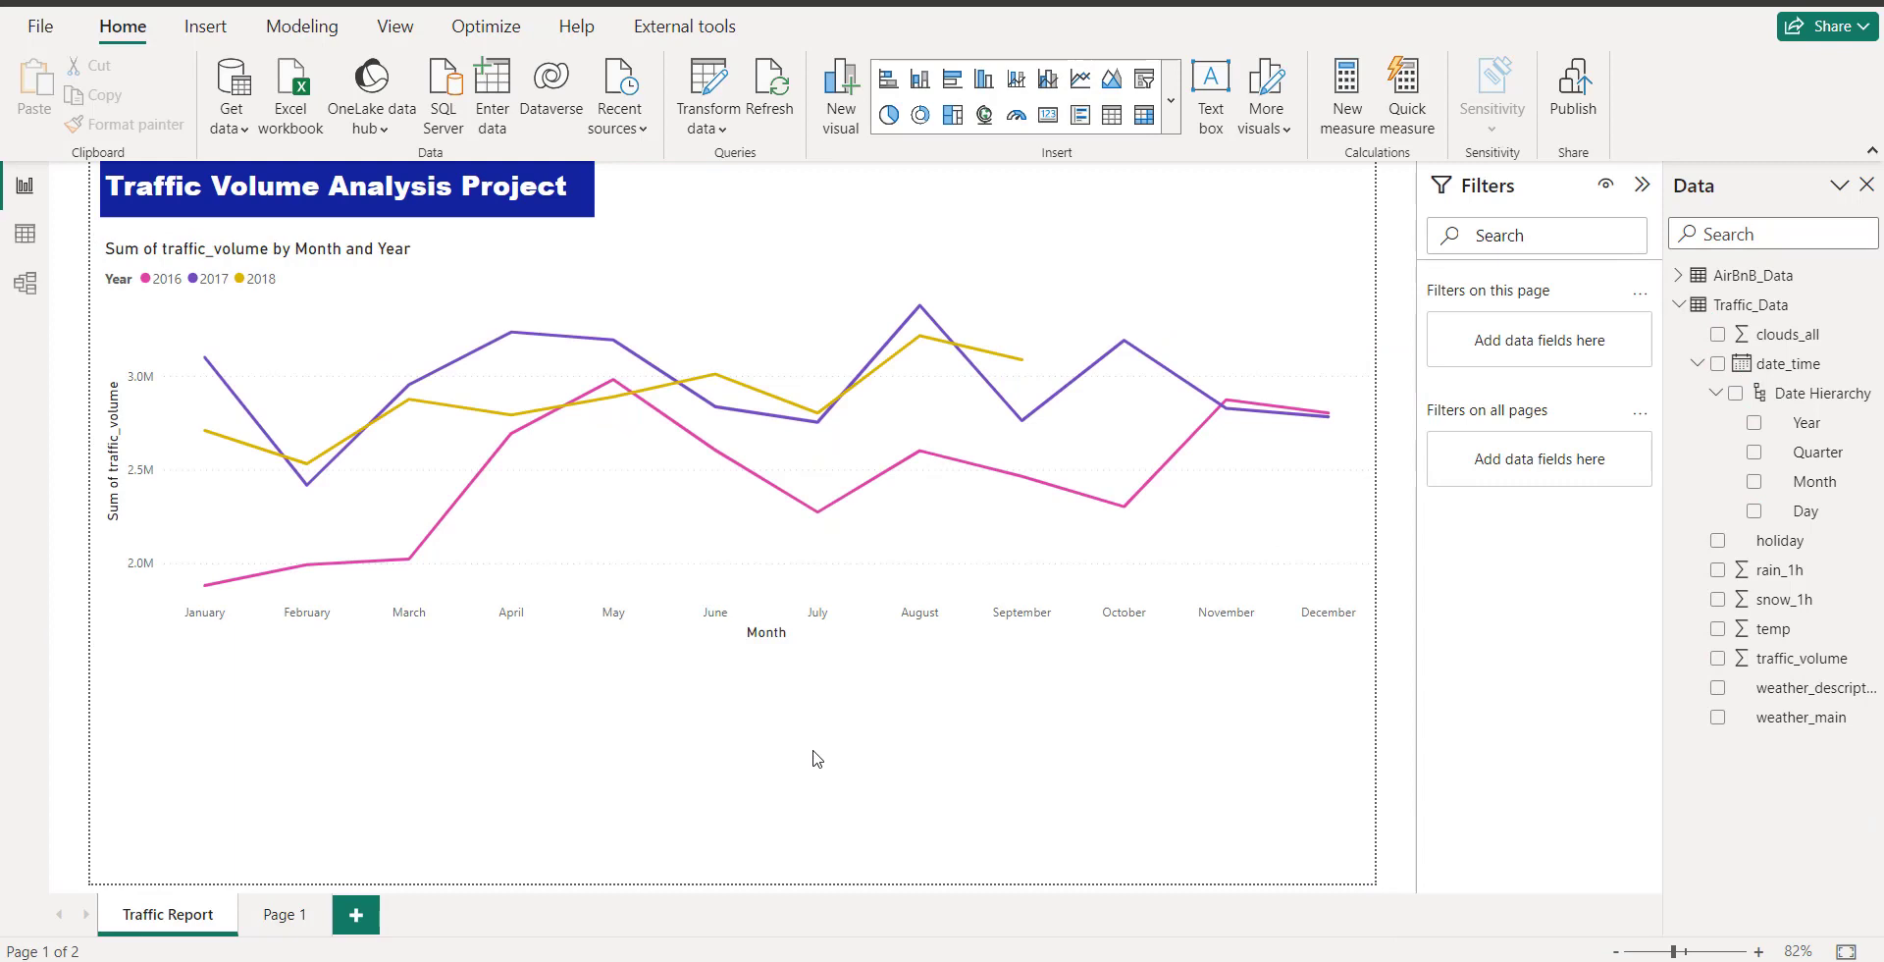
left_click(807, 610)
left_click_drag(746, 648, 736, 882)
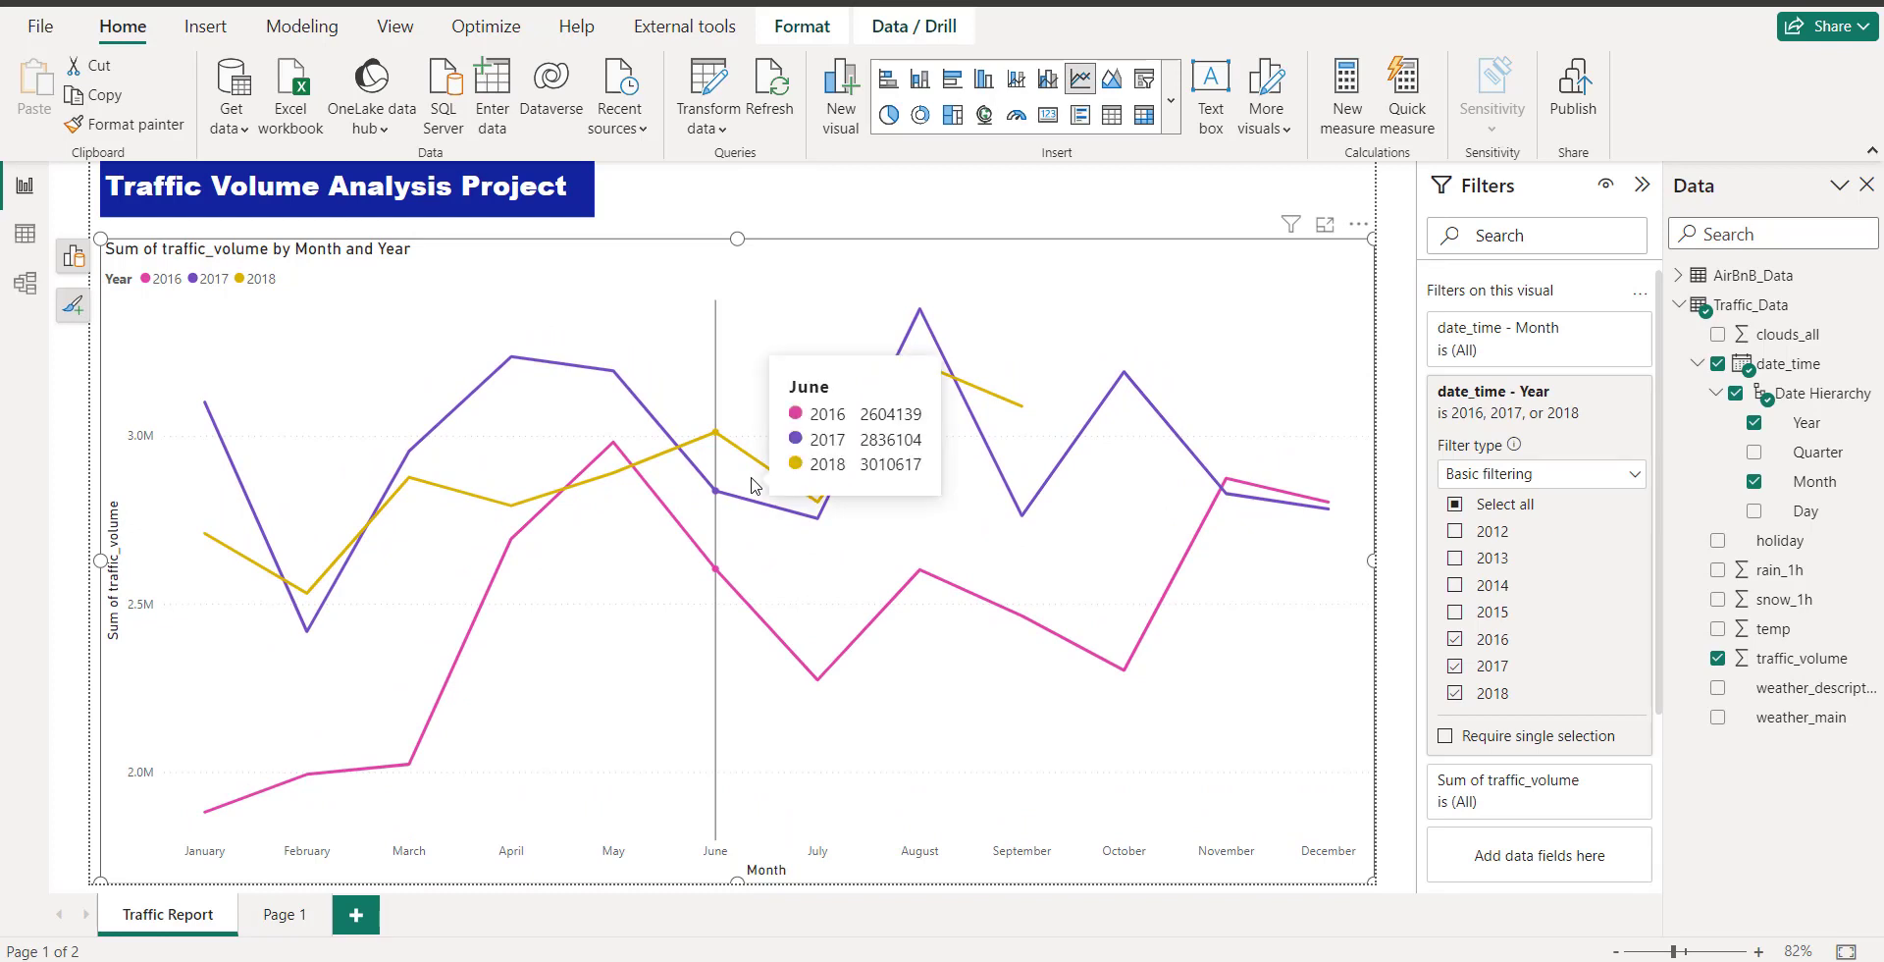
- Include 2015 in the line chart's year filter for comparison, and exclude it again
mouse_move(638, 509)
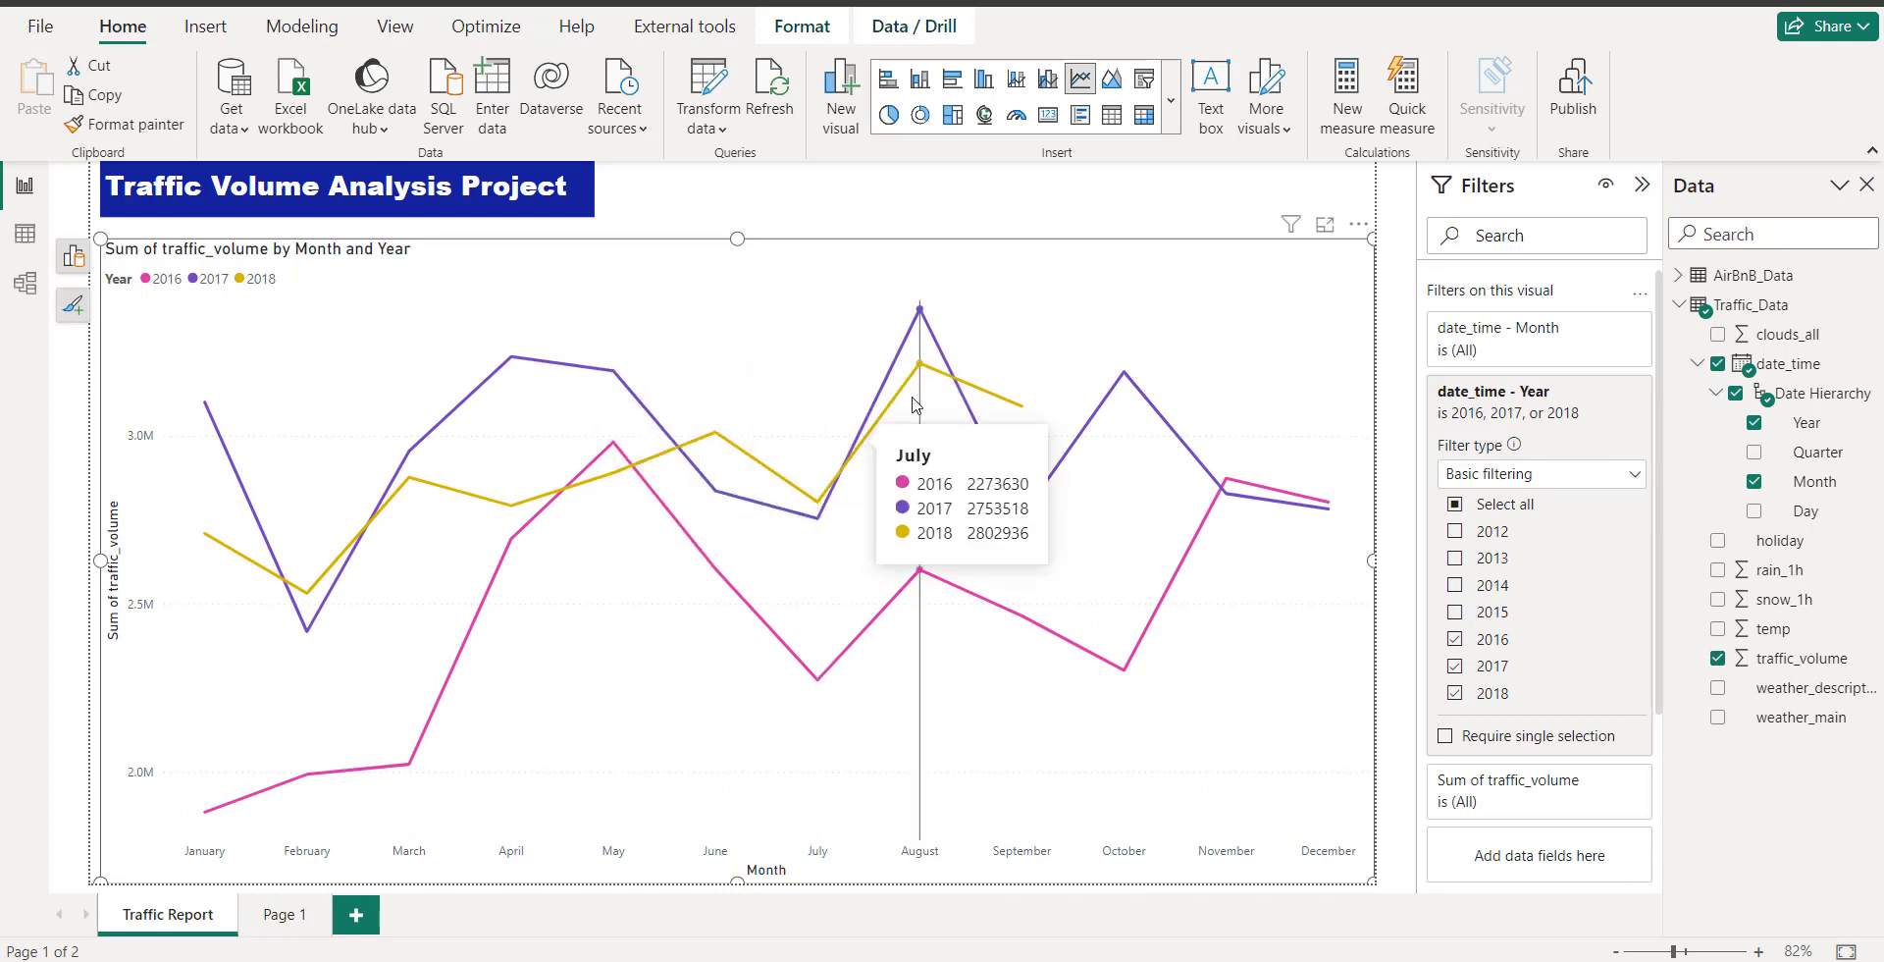
mouse_move(923, 364)
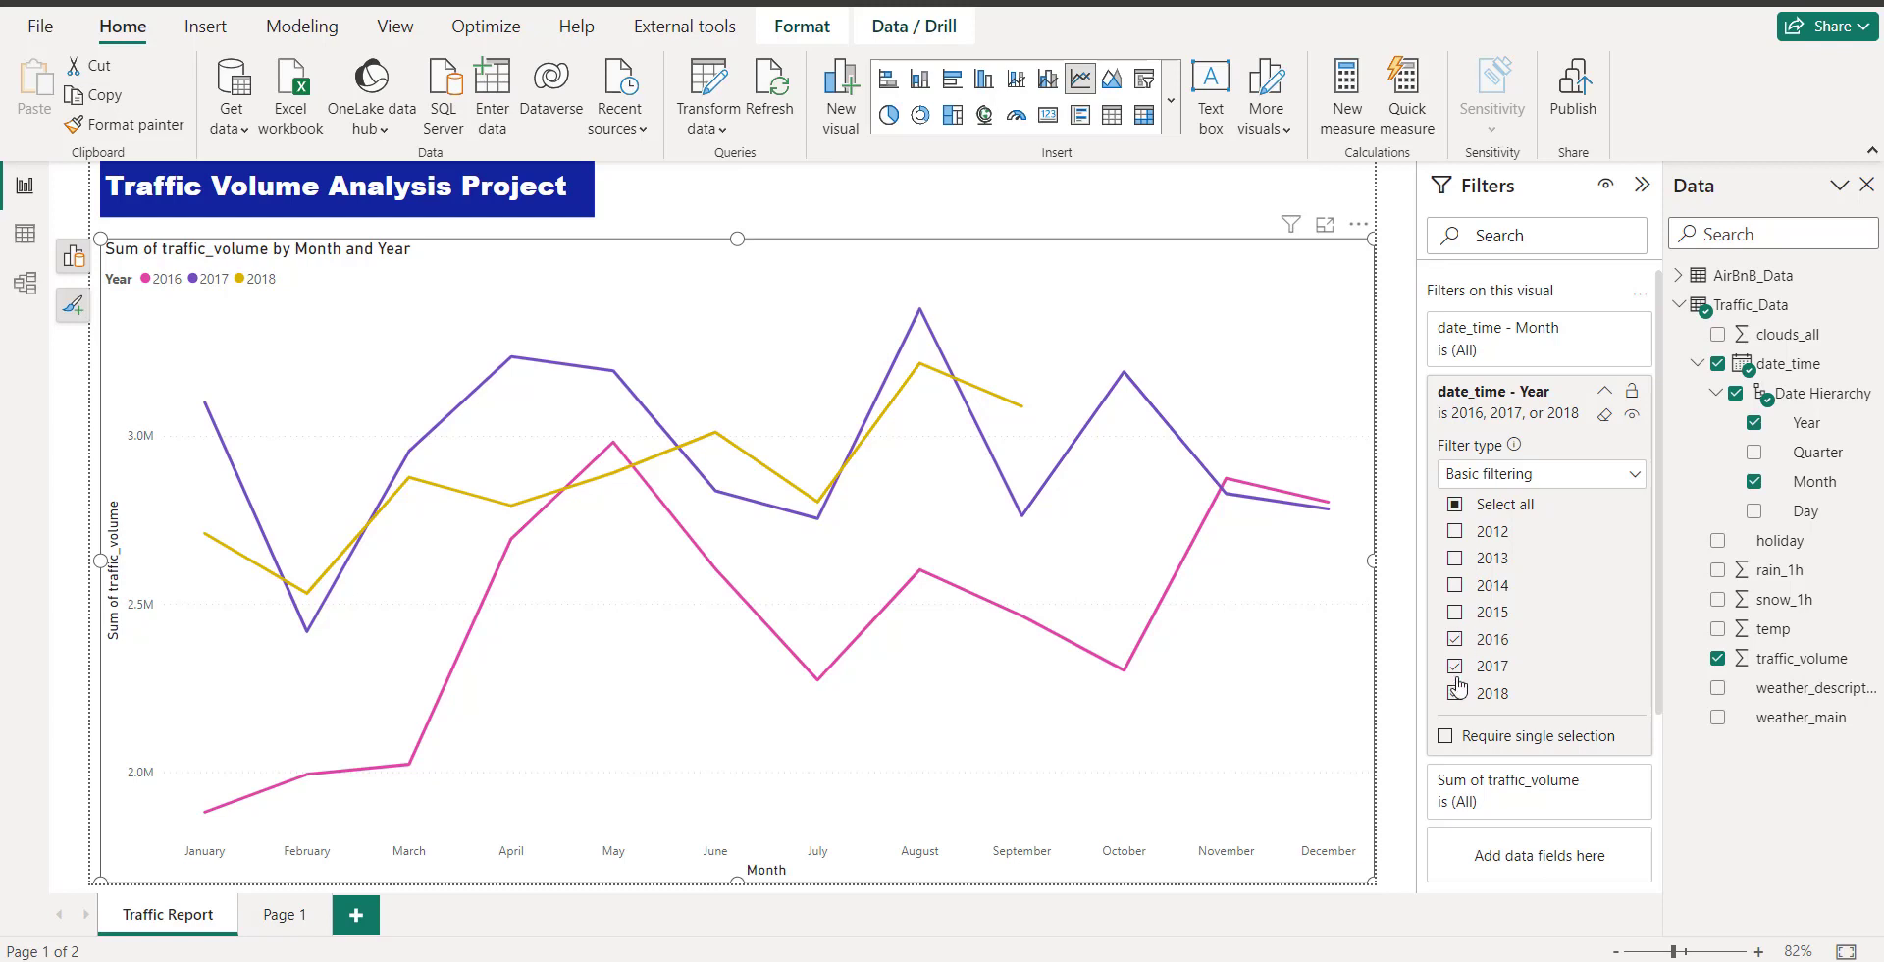
left_click(1457, 614)
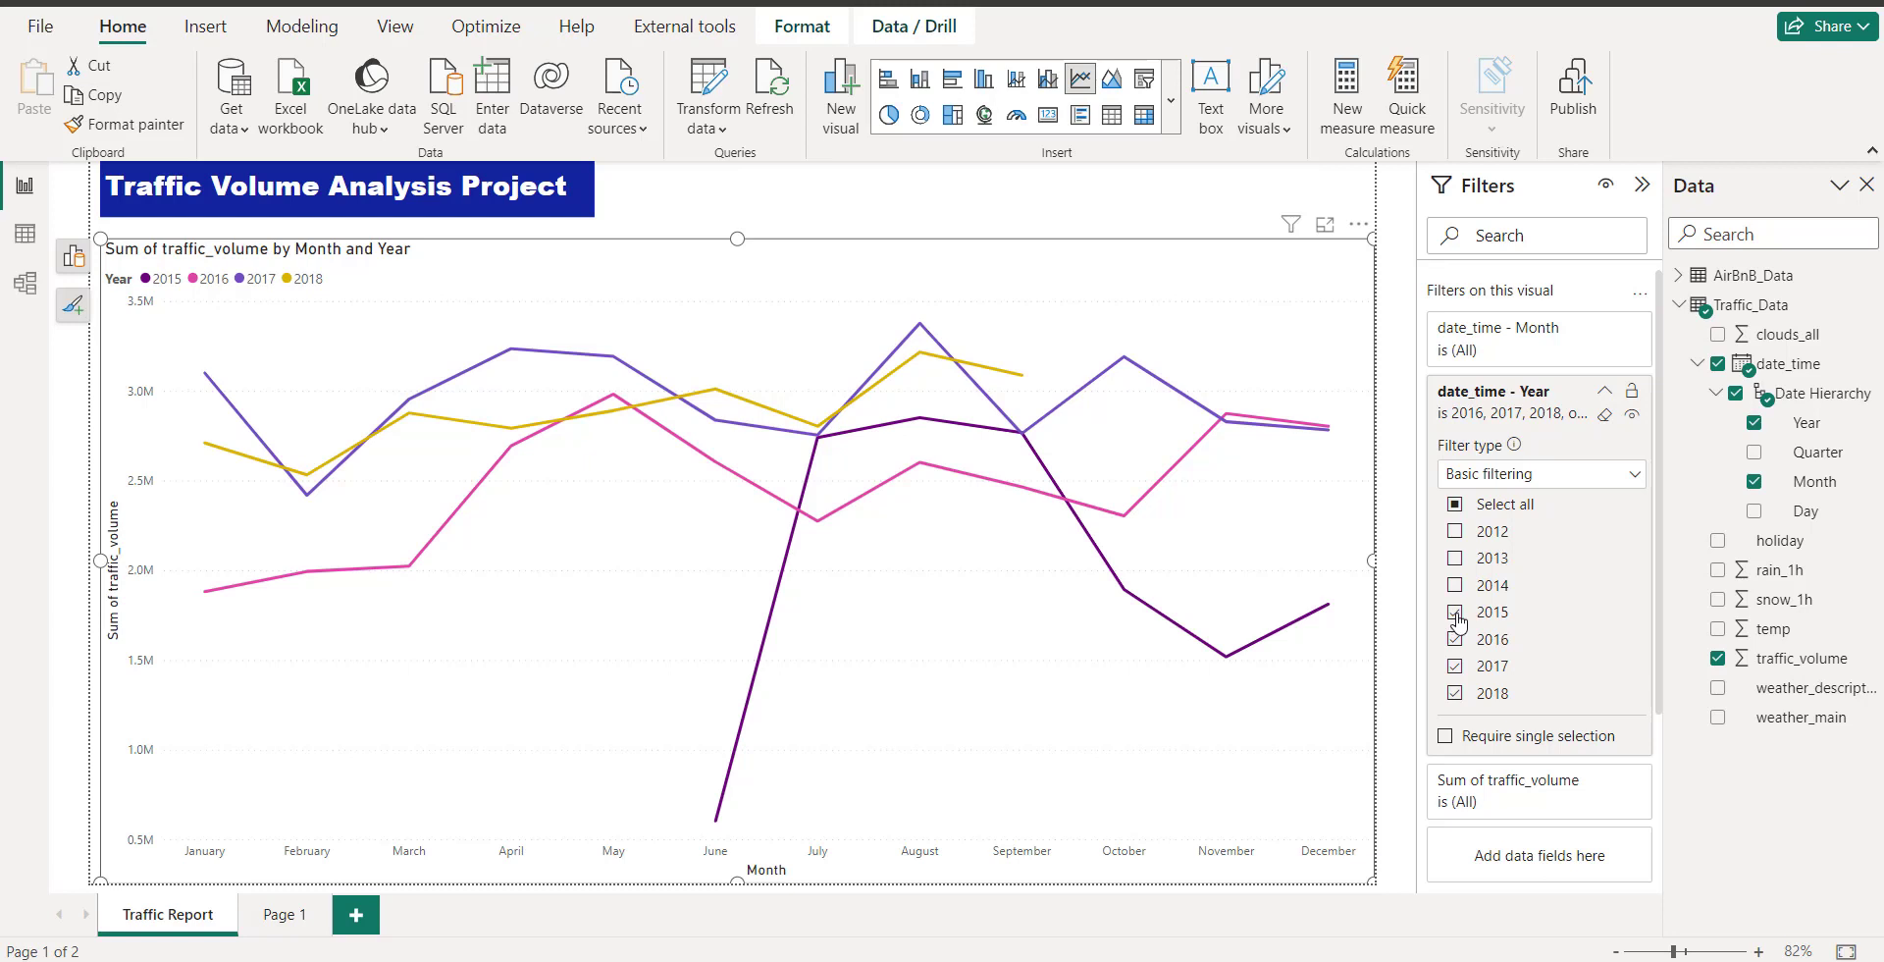
left_click(1457, 613)
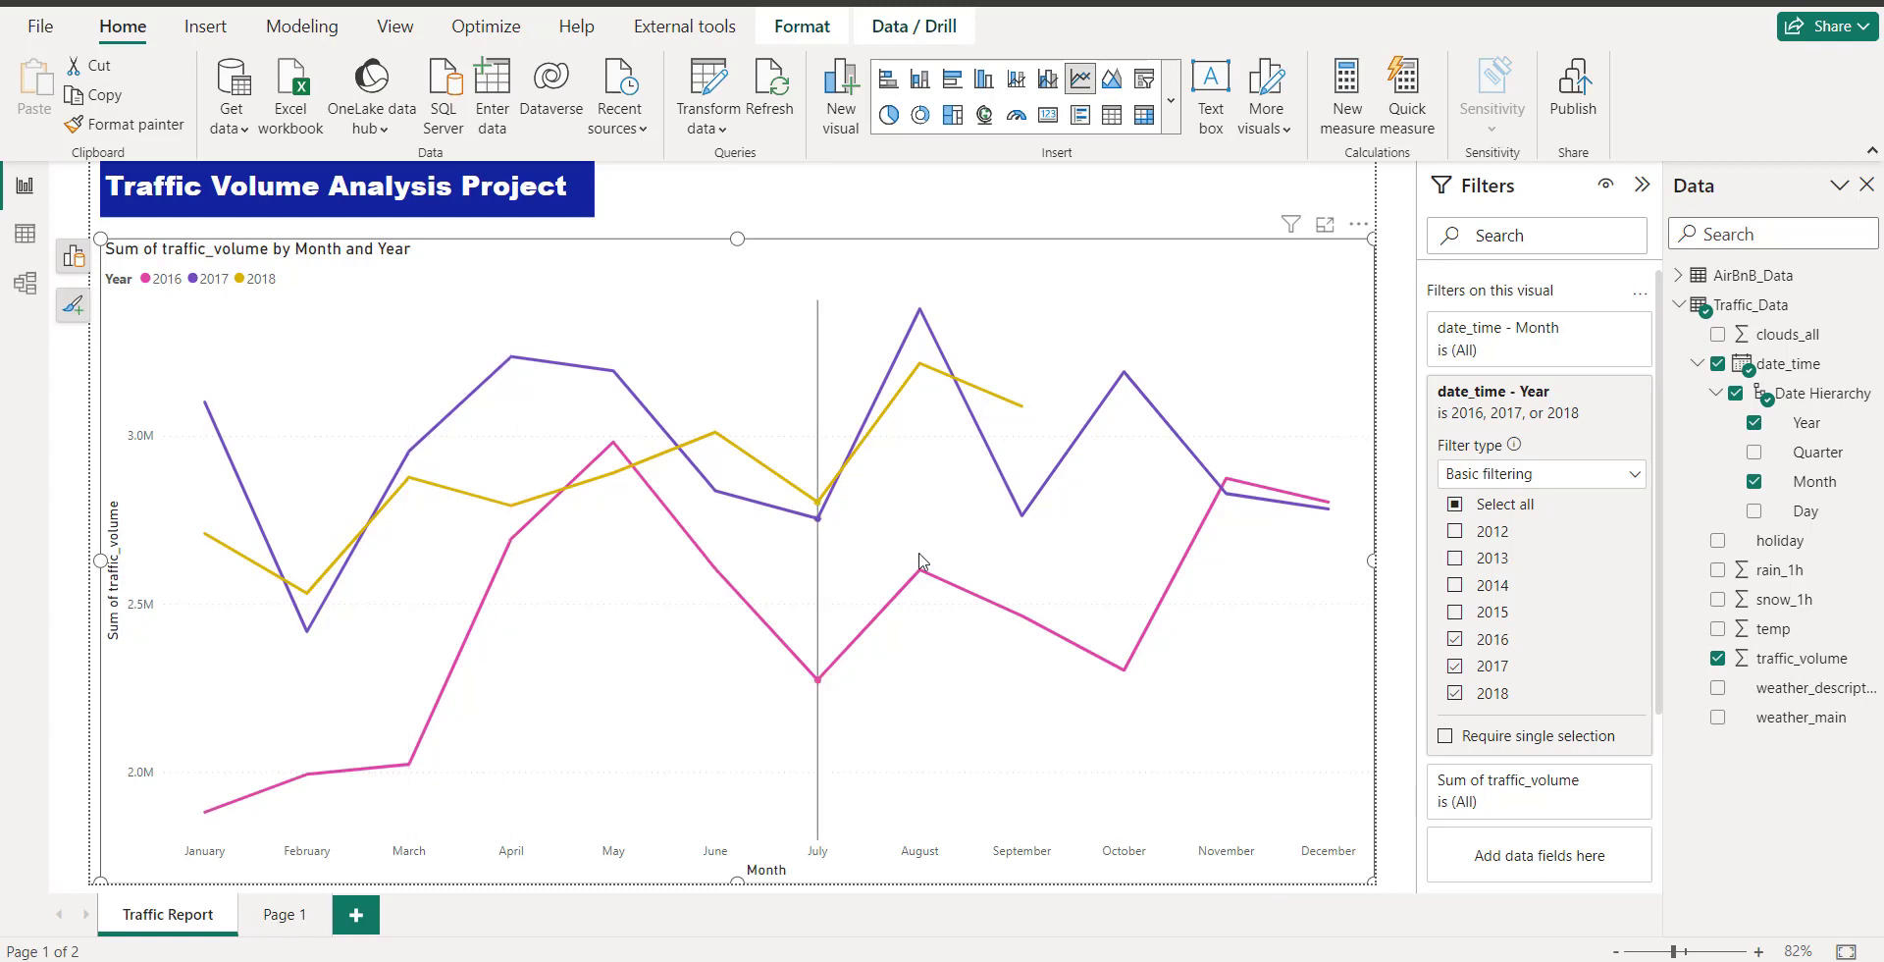
- Open the line chart's field setup to review its X-axis, Y-axis and Legend assignments
mouse_move(209, 827)
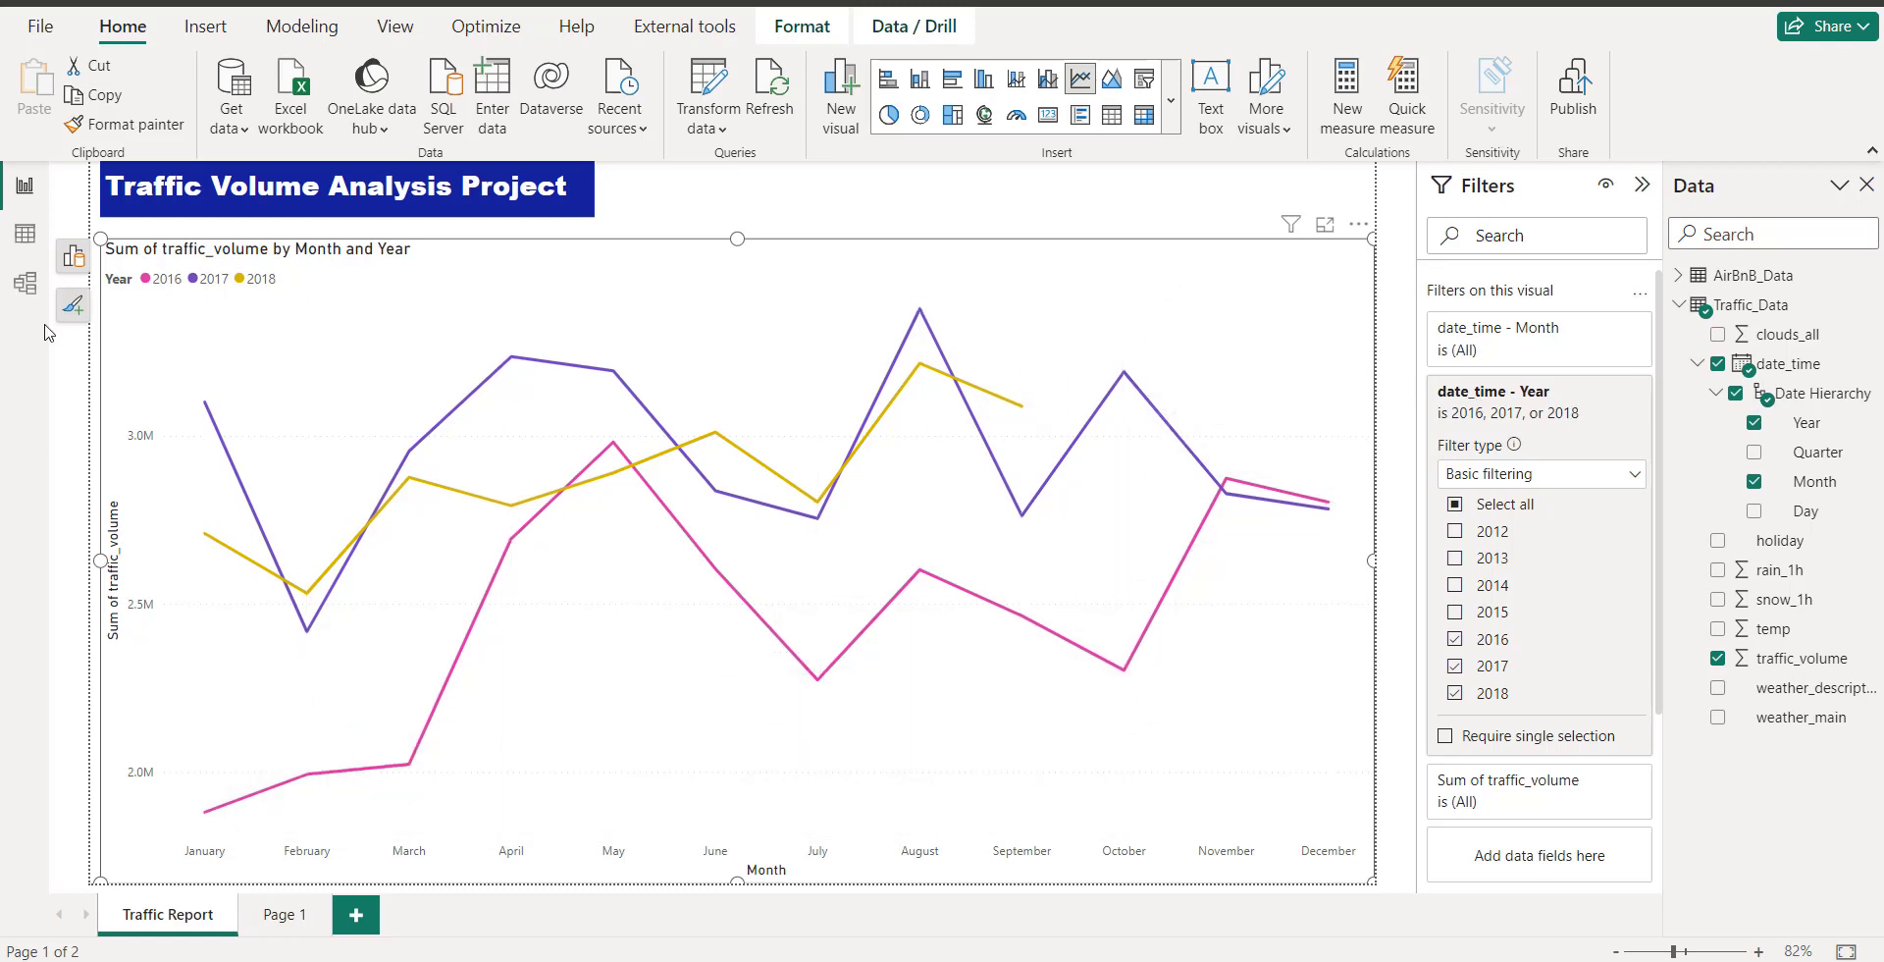
left_click(74, 257)
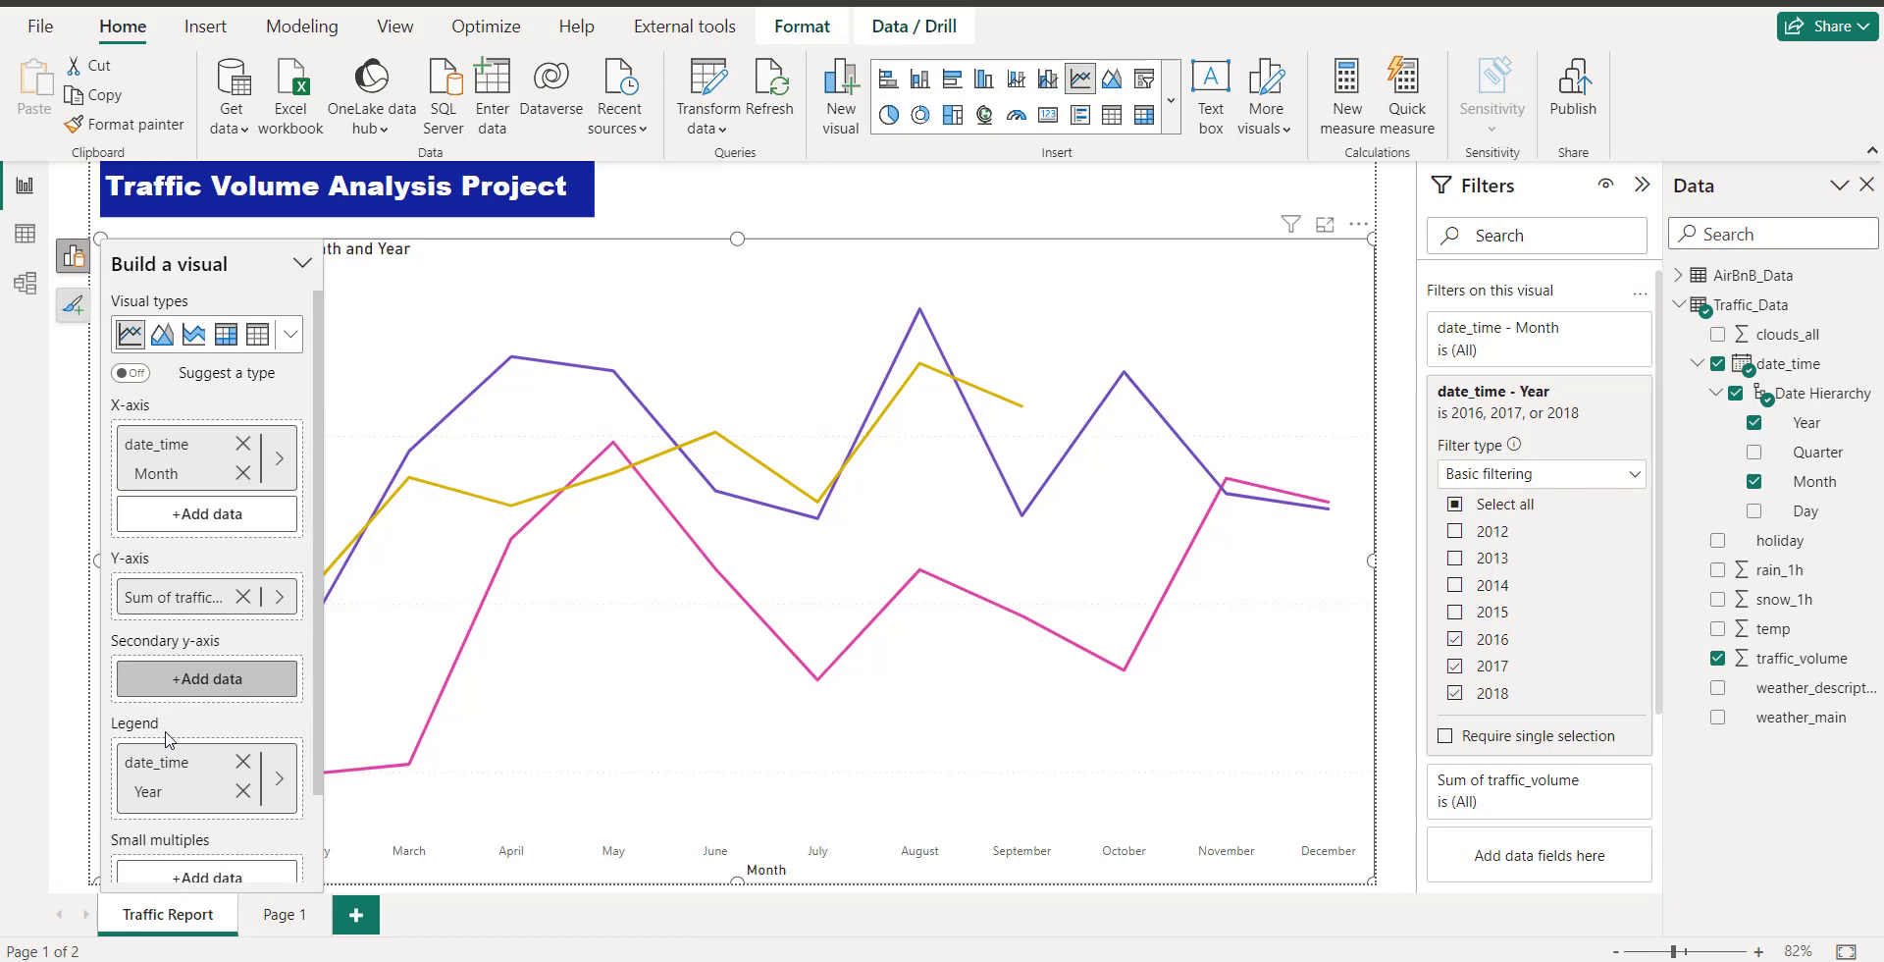
- Turn off the line chart's data labels and turn on its markers
scroll(272, 825, "down", 3)
scroll(272, 825, "up", 3)
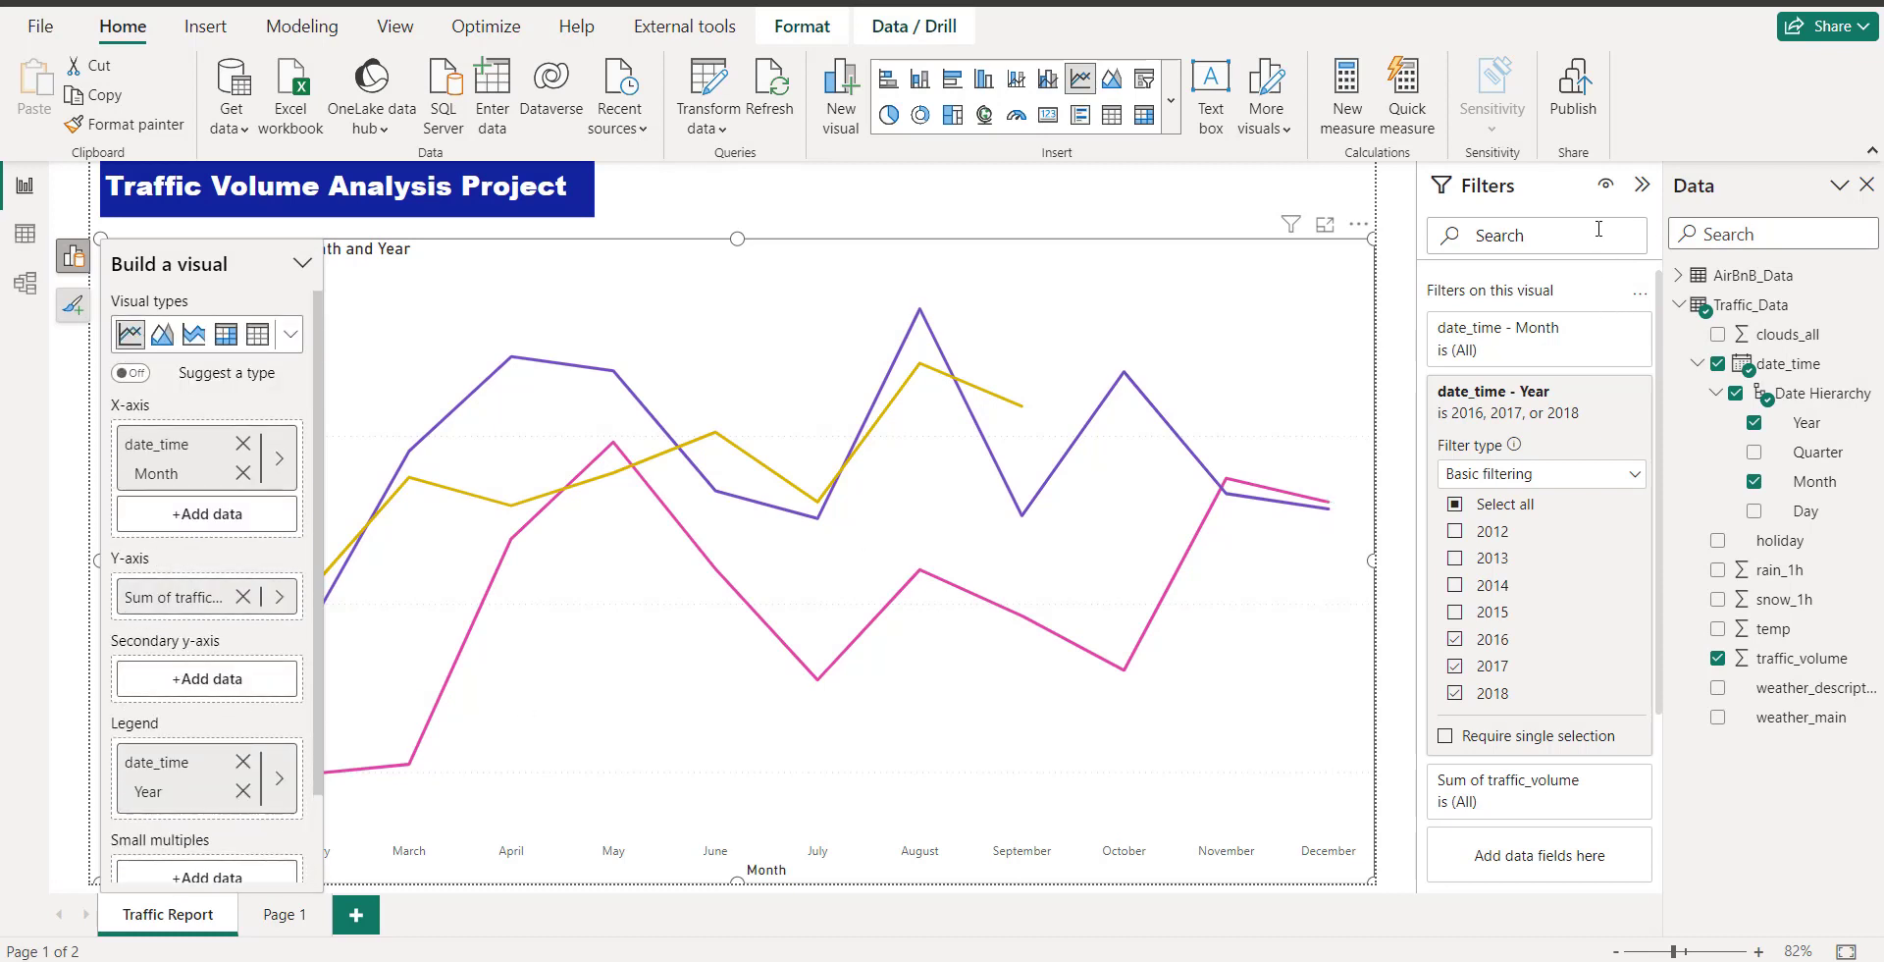
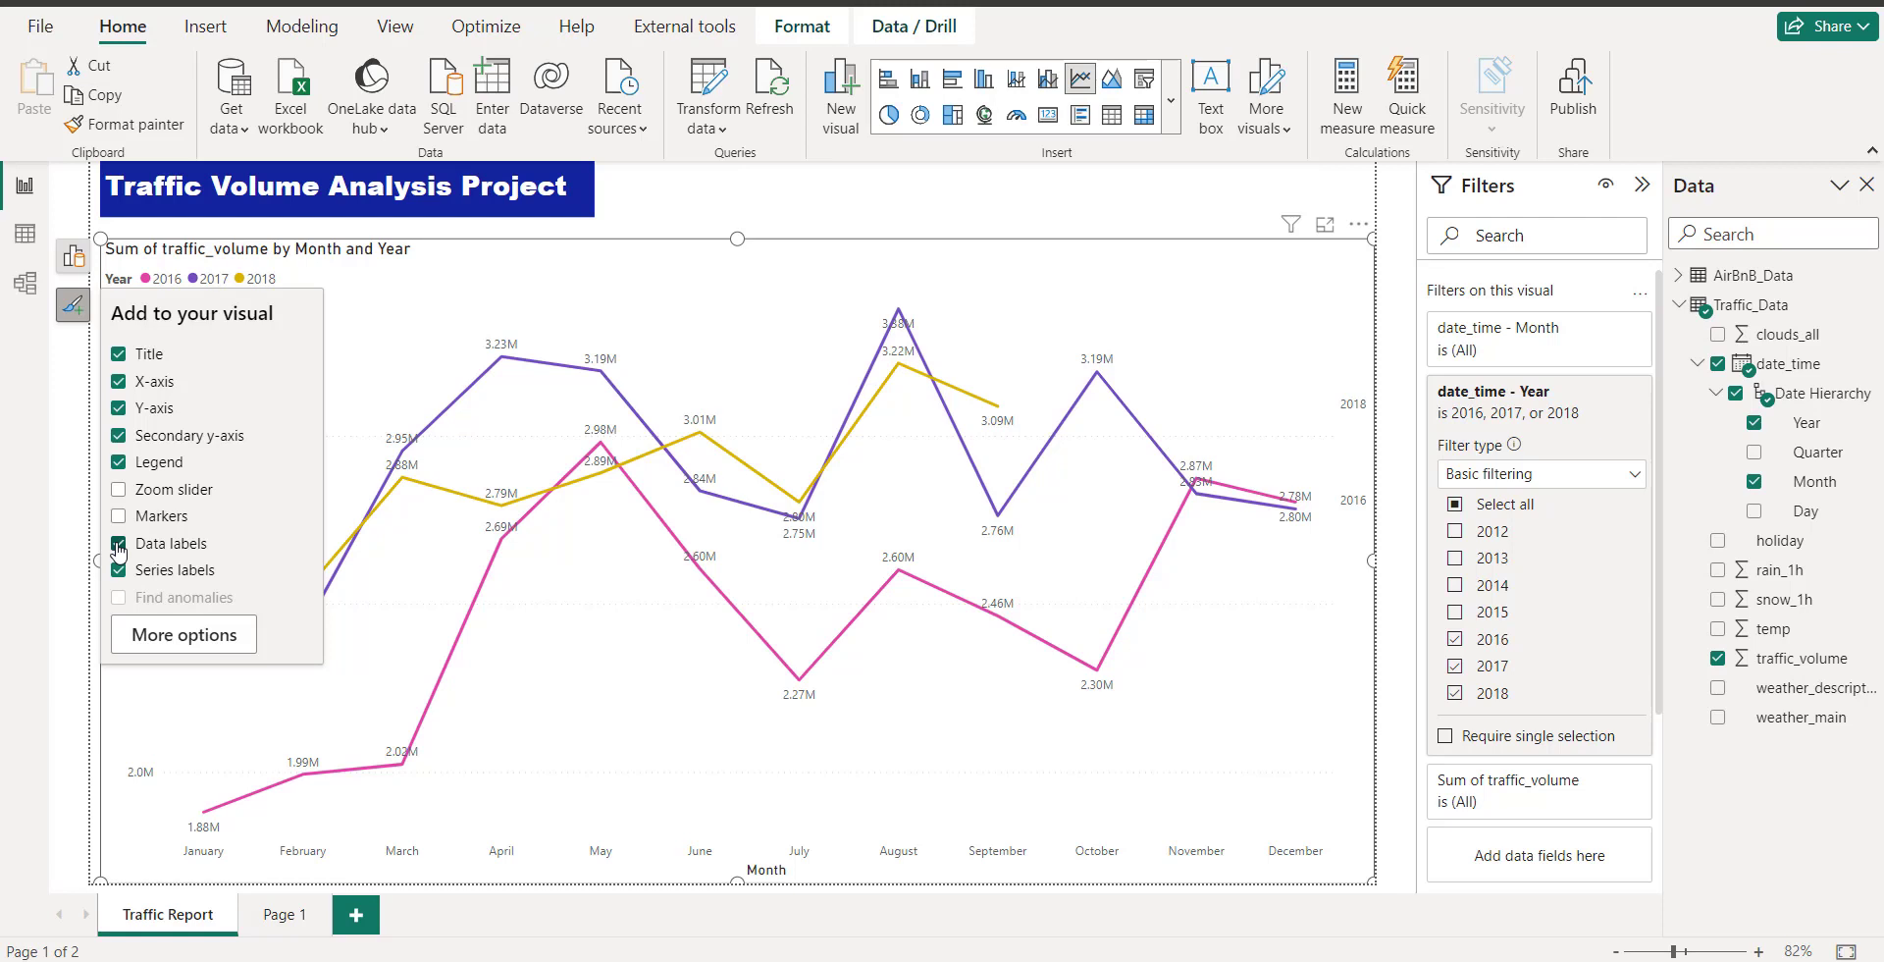
left_click(119, 545)
left_click(119, 518)
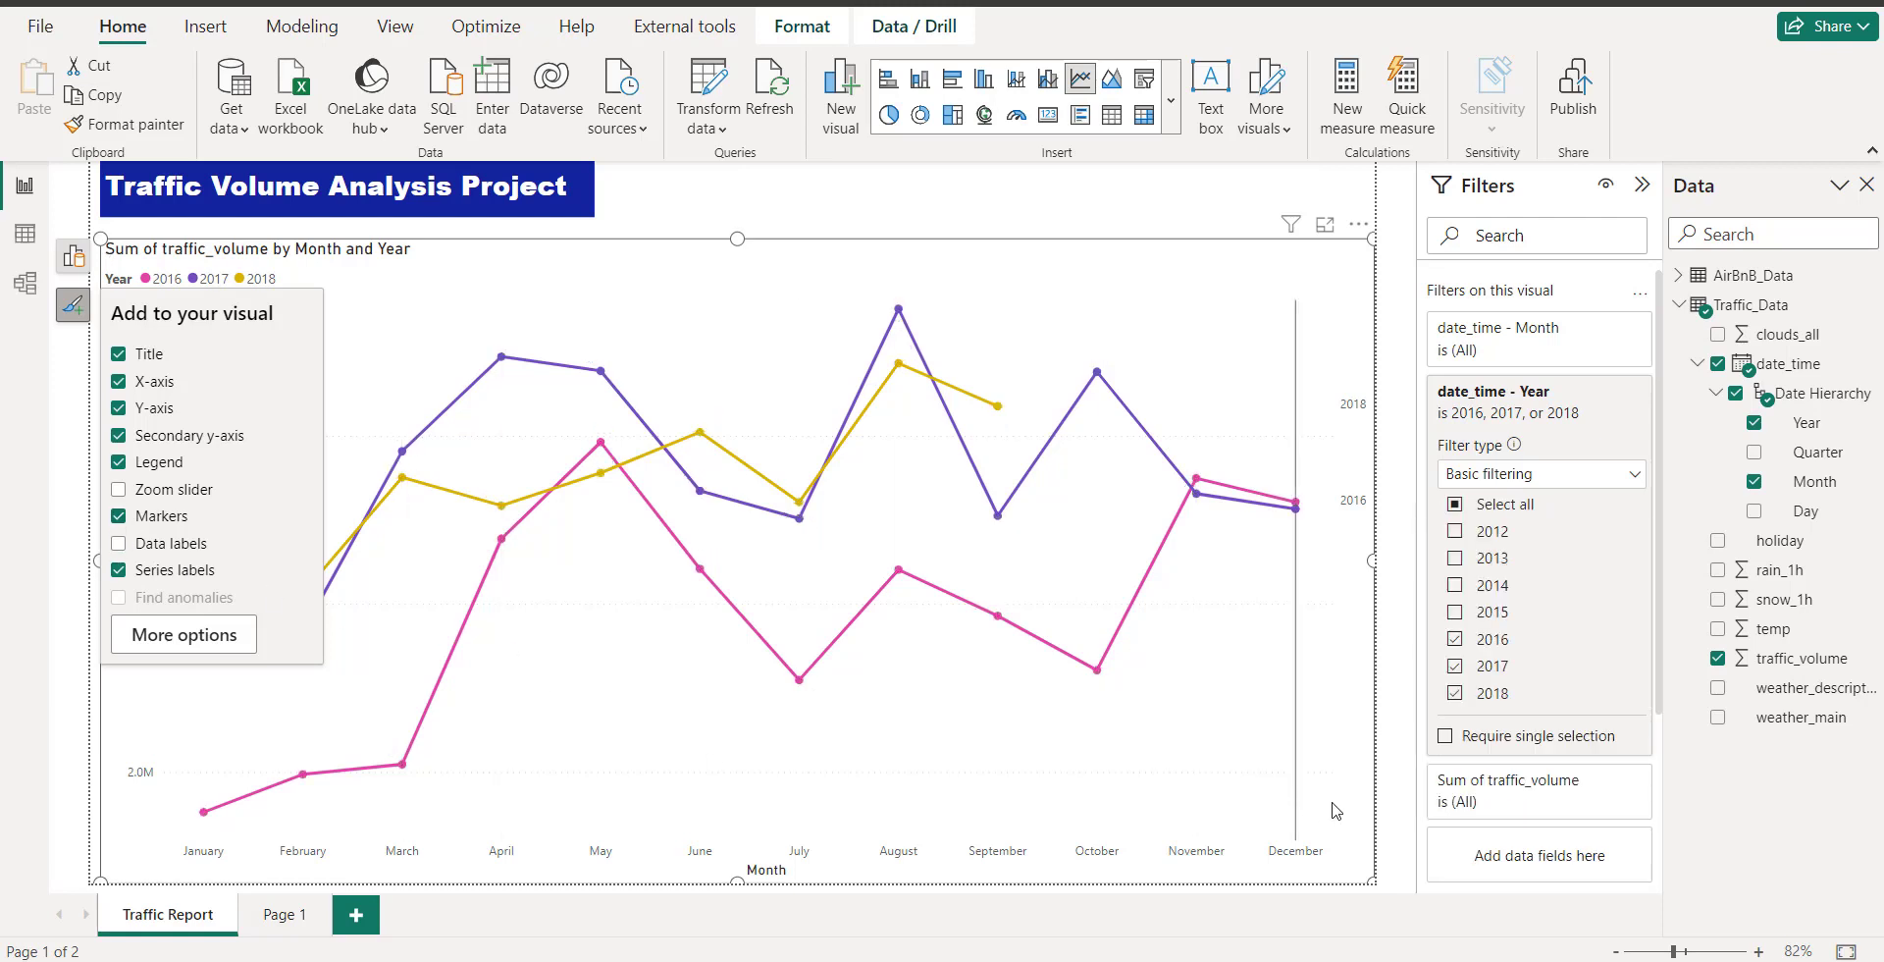
left_click(71, 259)
left_click(73, 258)
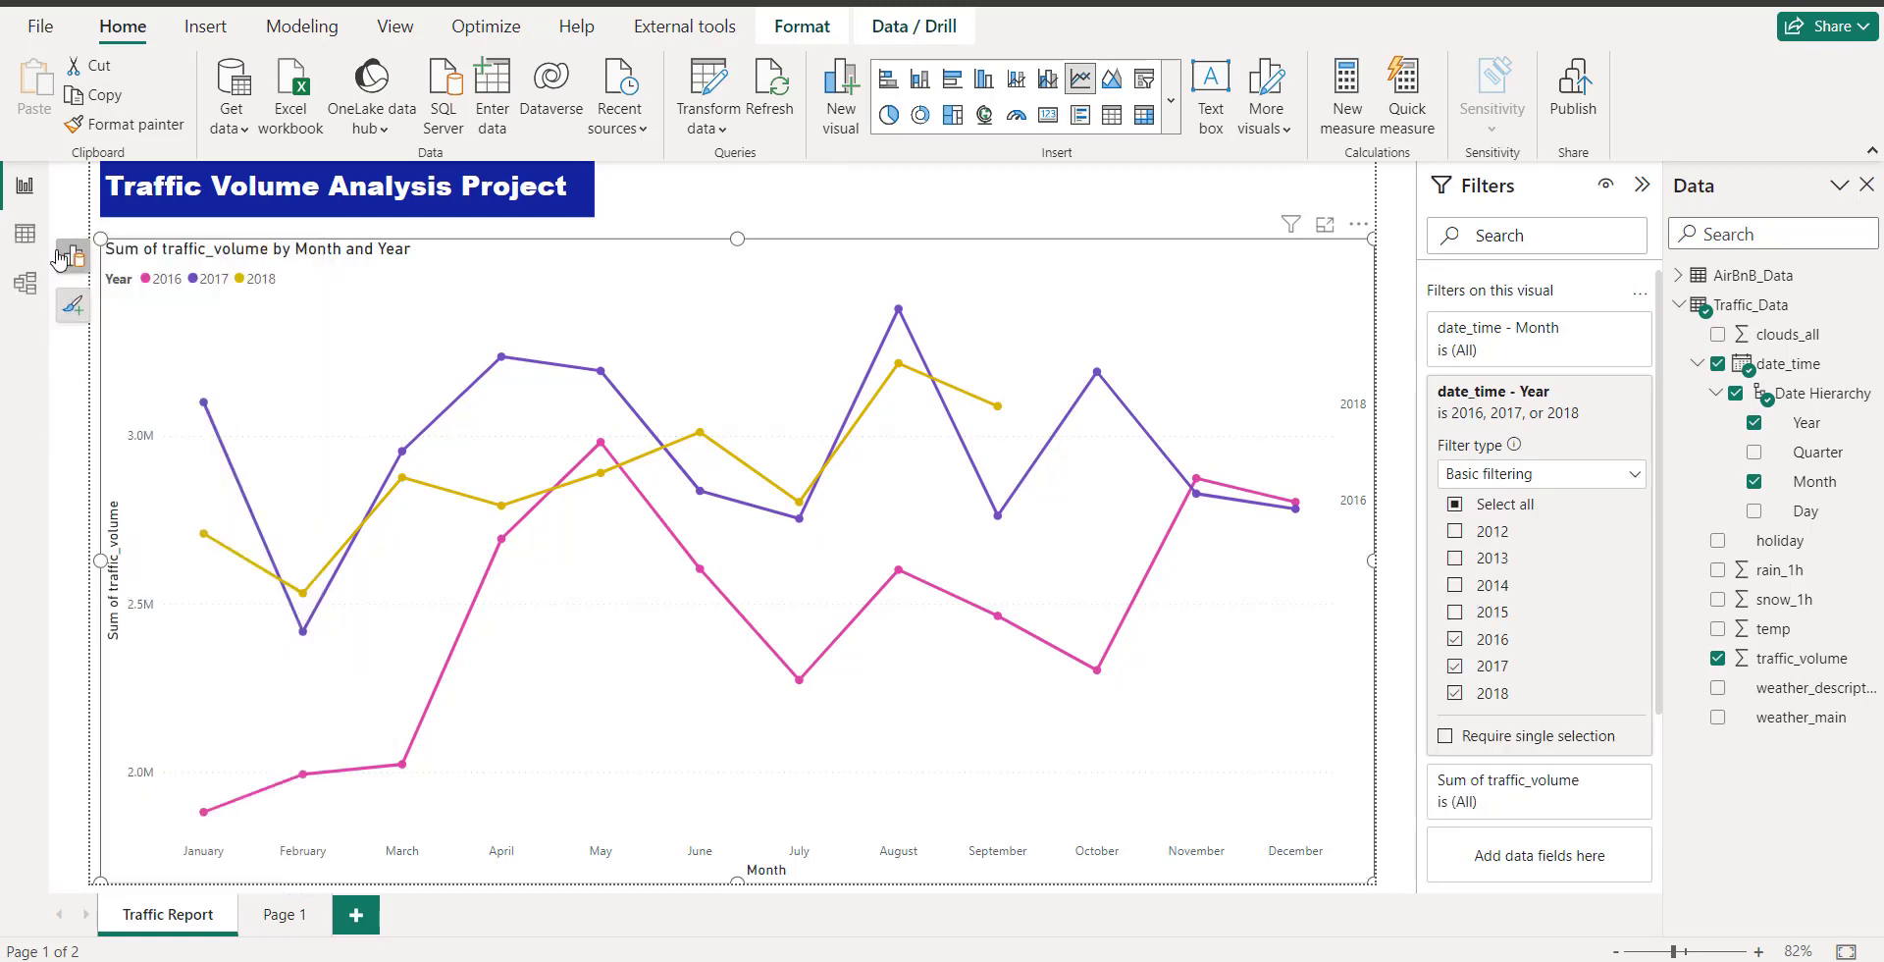
- Collapse the filters and inspect the line chart's monthly traffic values for each year
left_click(1641, 184)
left_click(1570, 586)
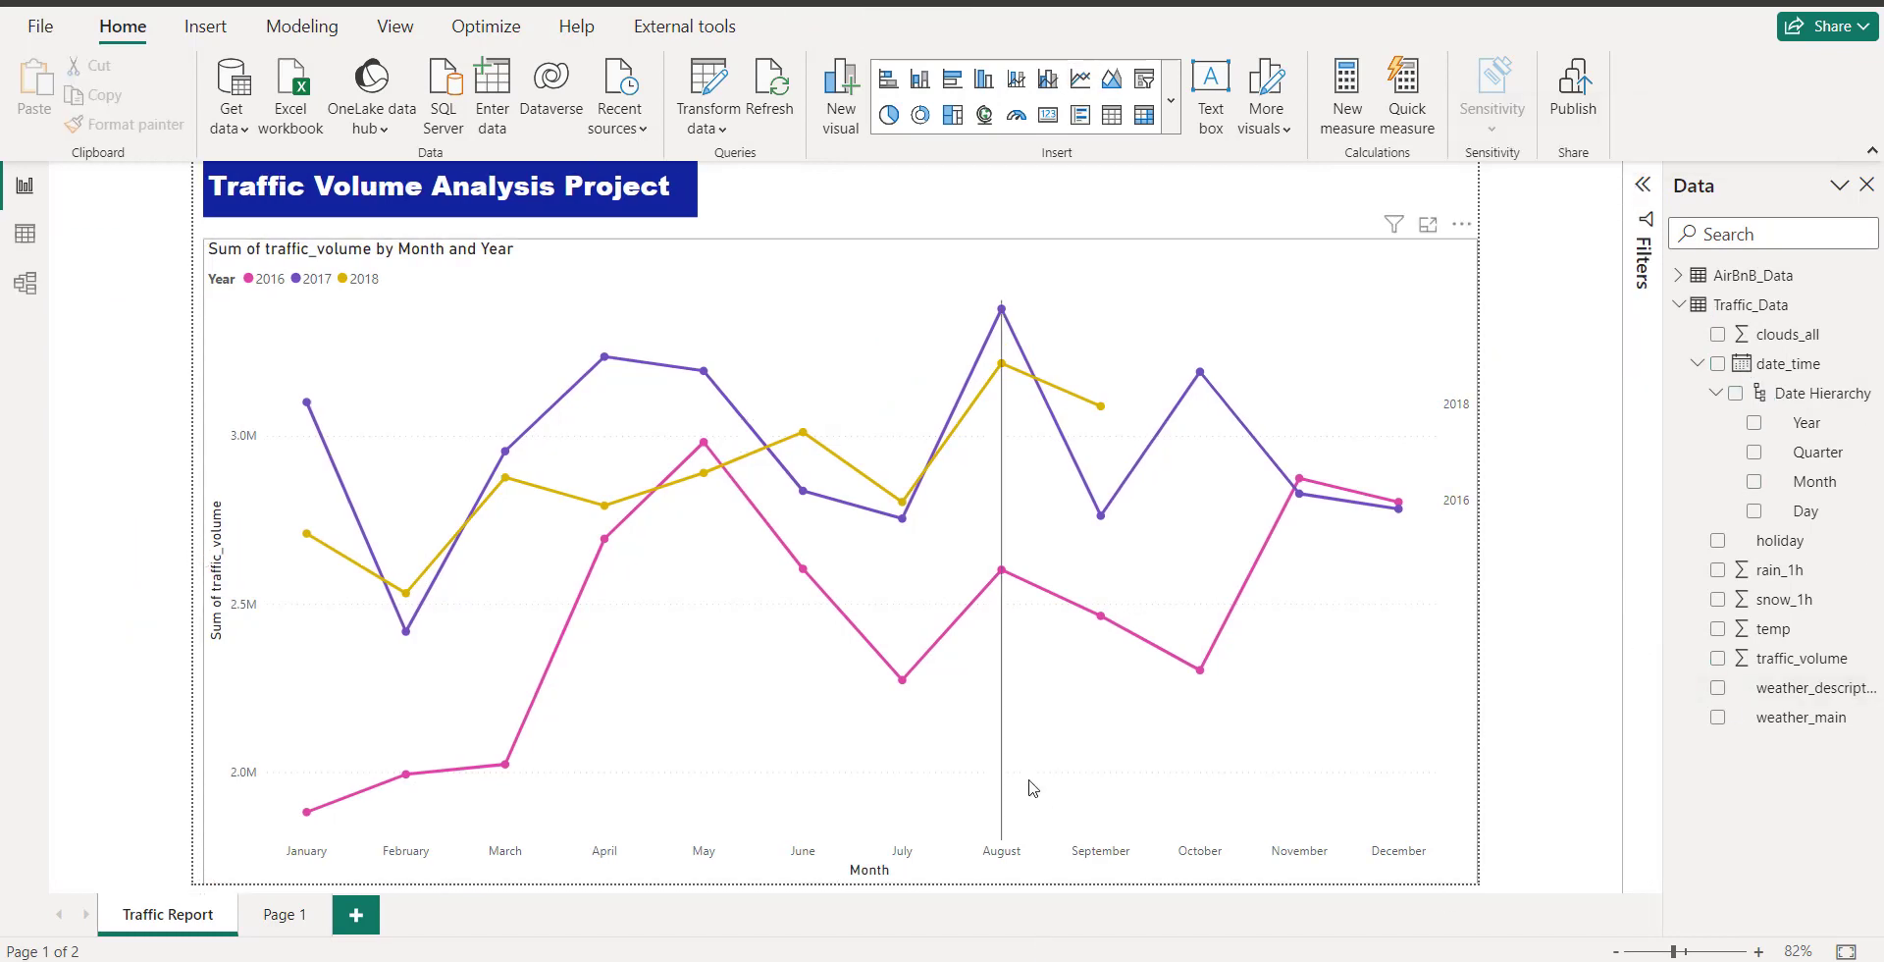
mouse_move(1195, 819)
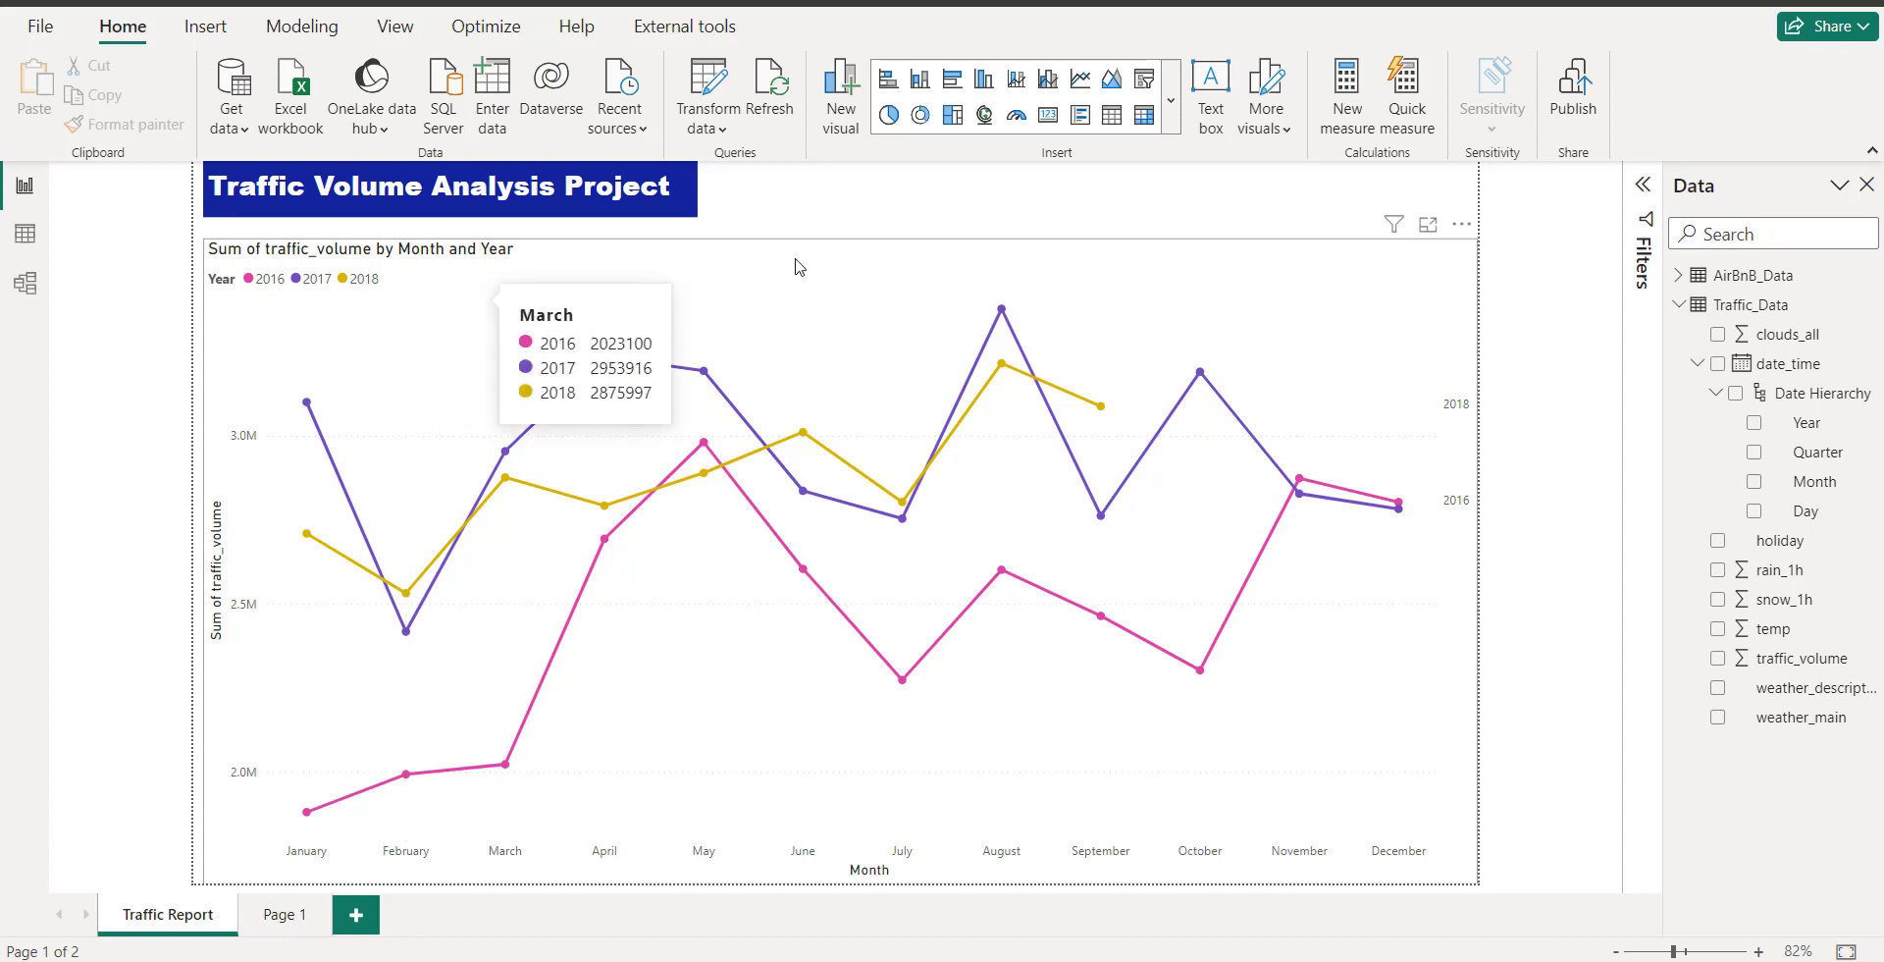
- Open the line chart's full formatting settings and switch its title off and back on
left_click(1052, 278)
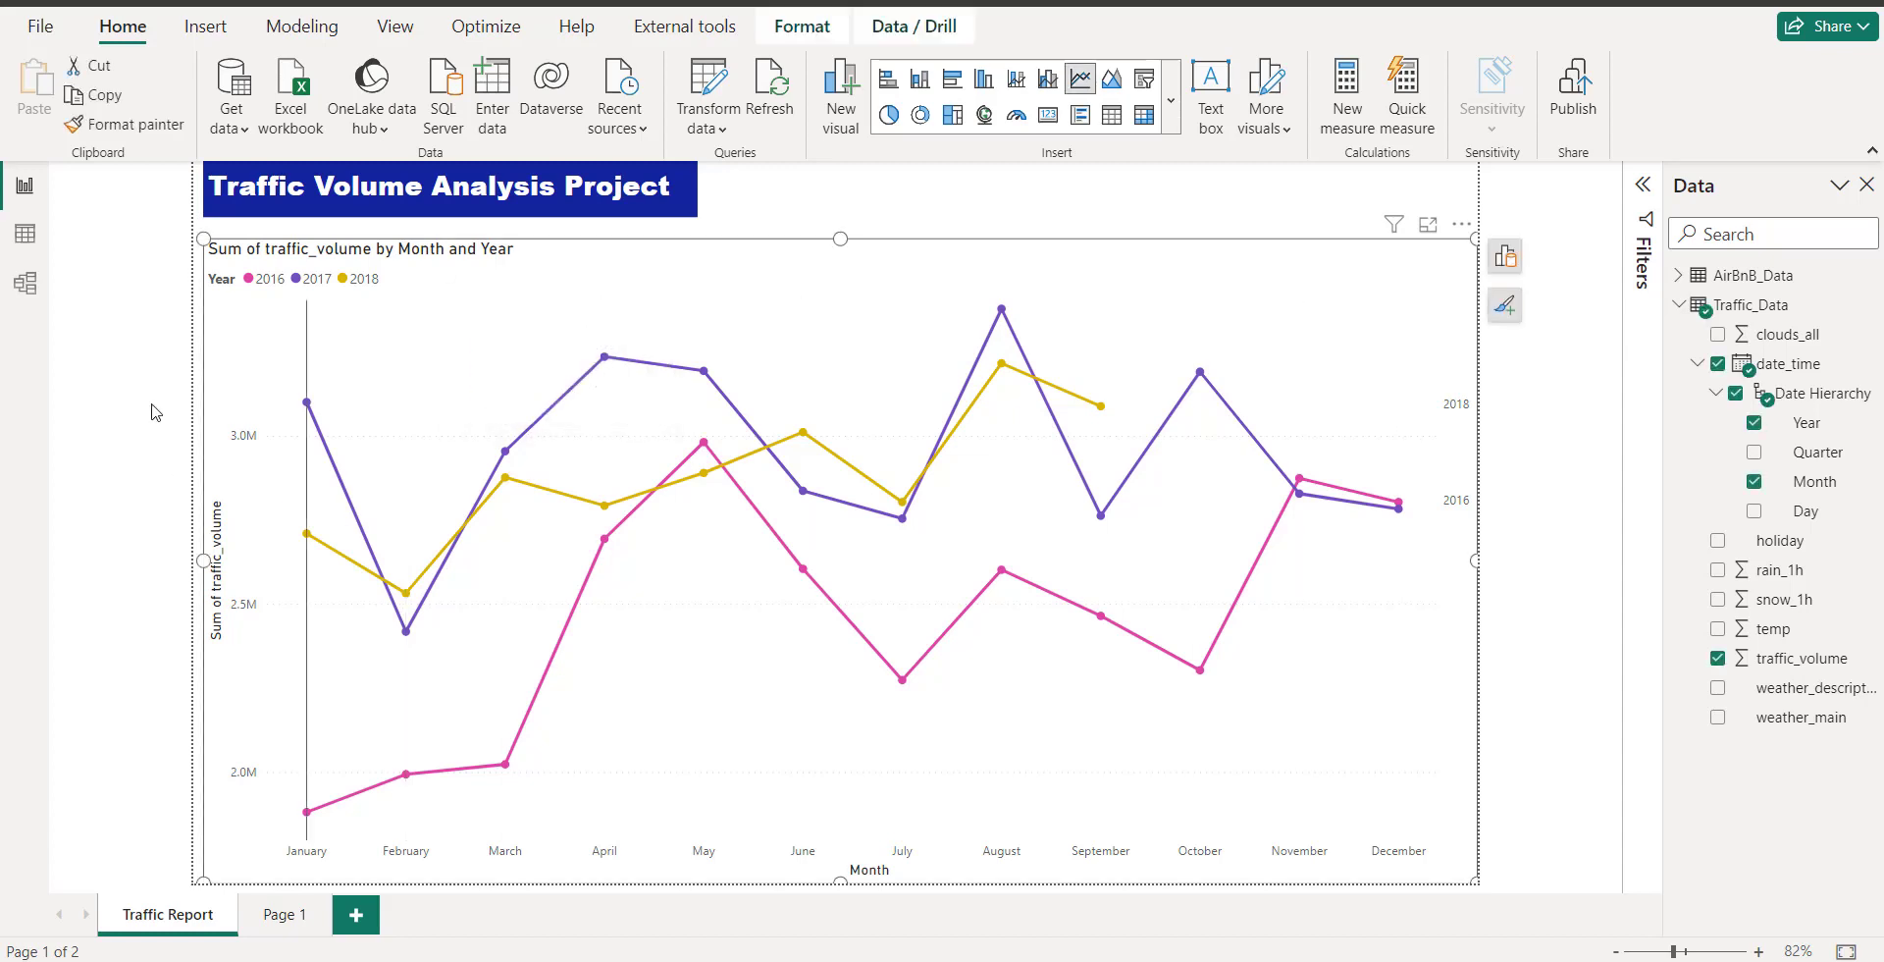
left_click(1505, 305)
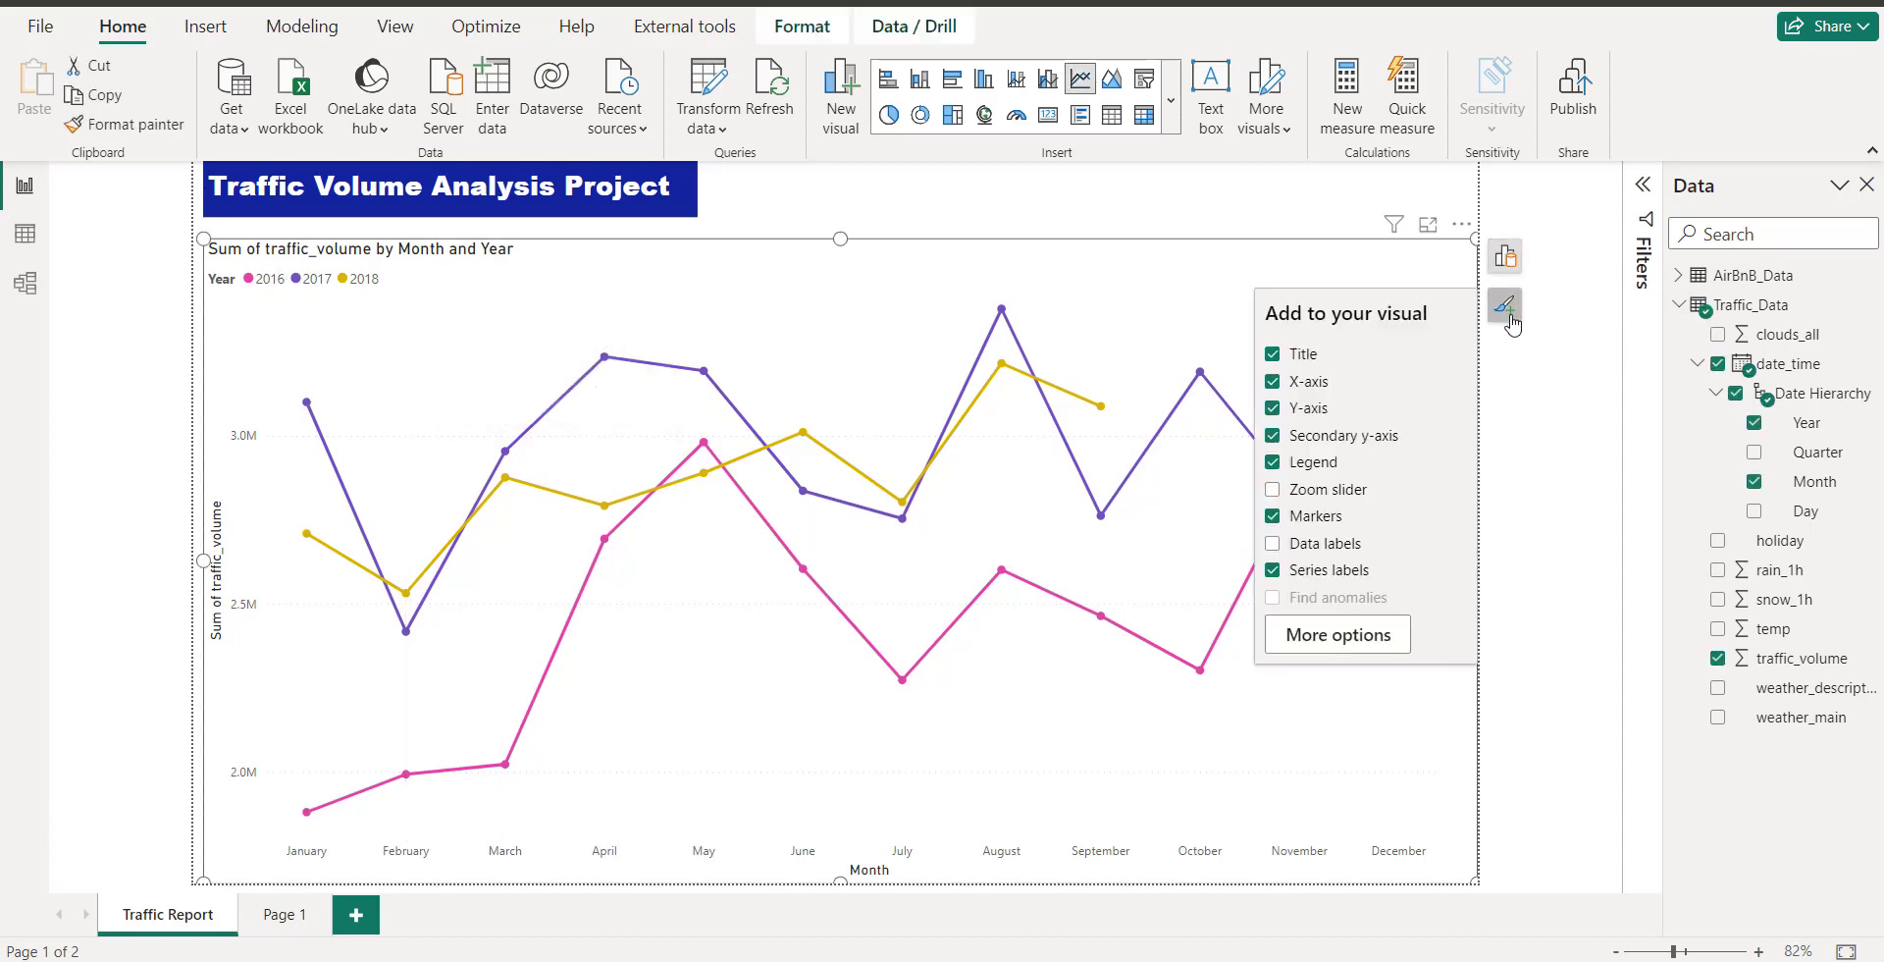
left_click(1337, 634)
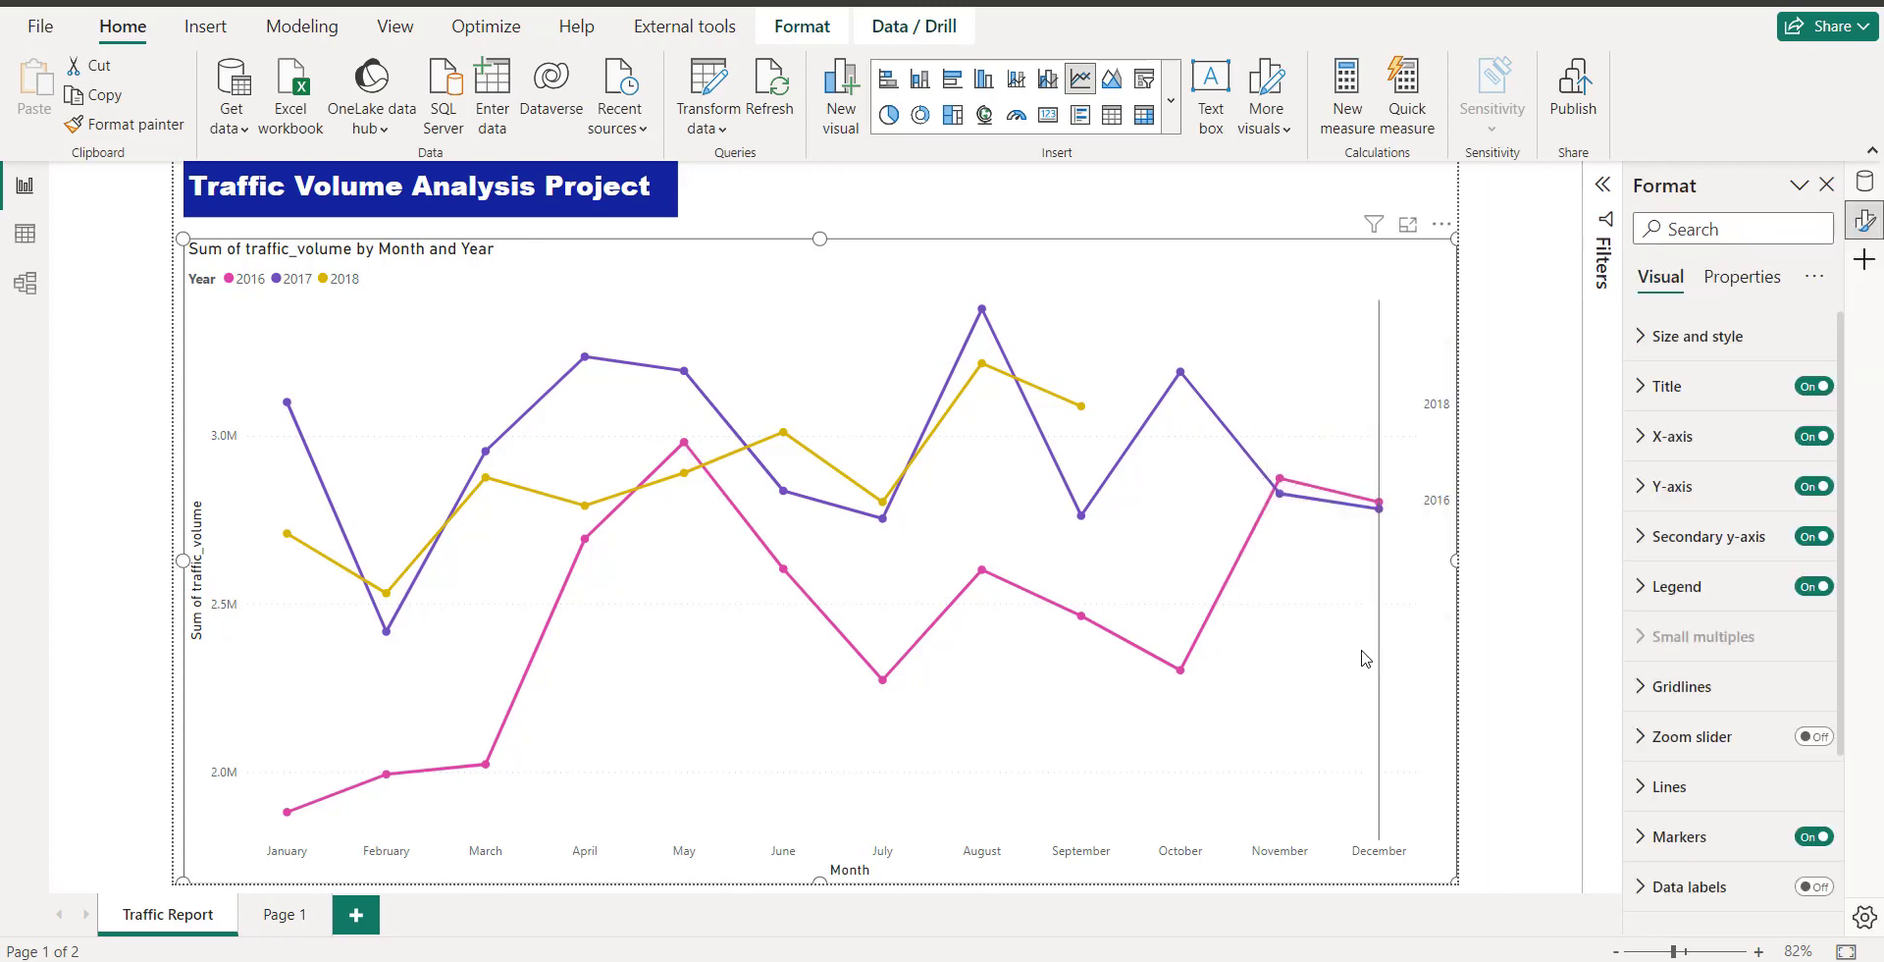
left_click(1252, 356)
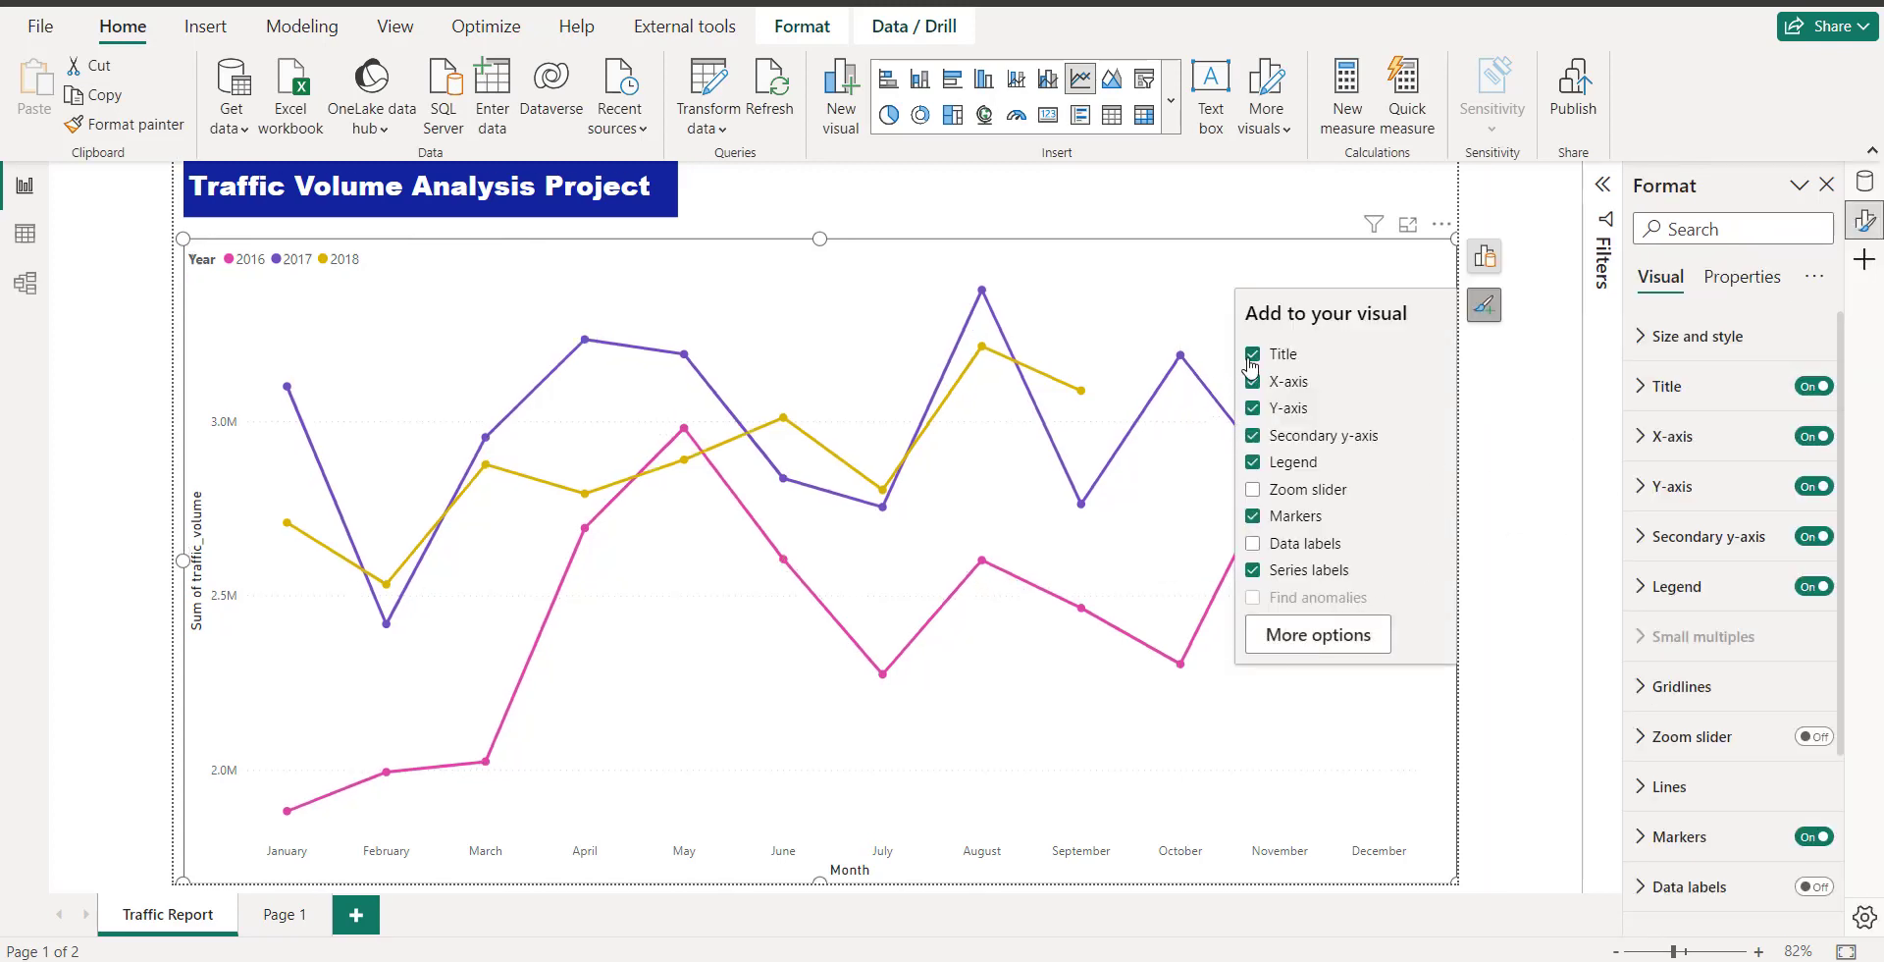
left_click(1252, 356)
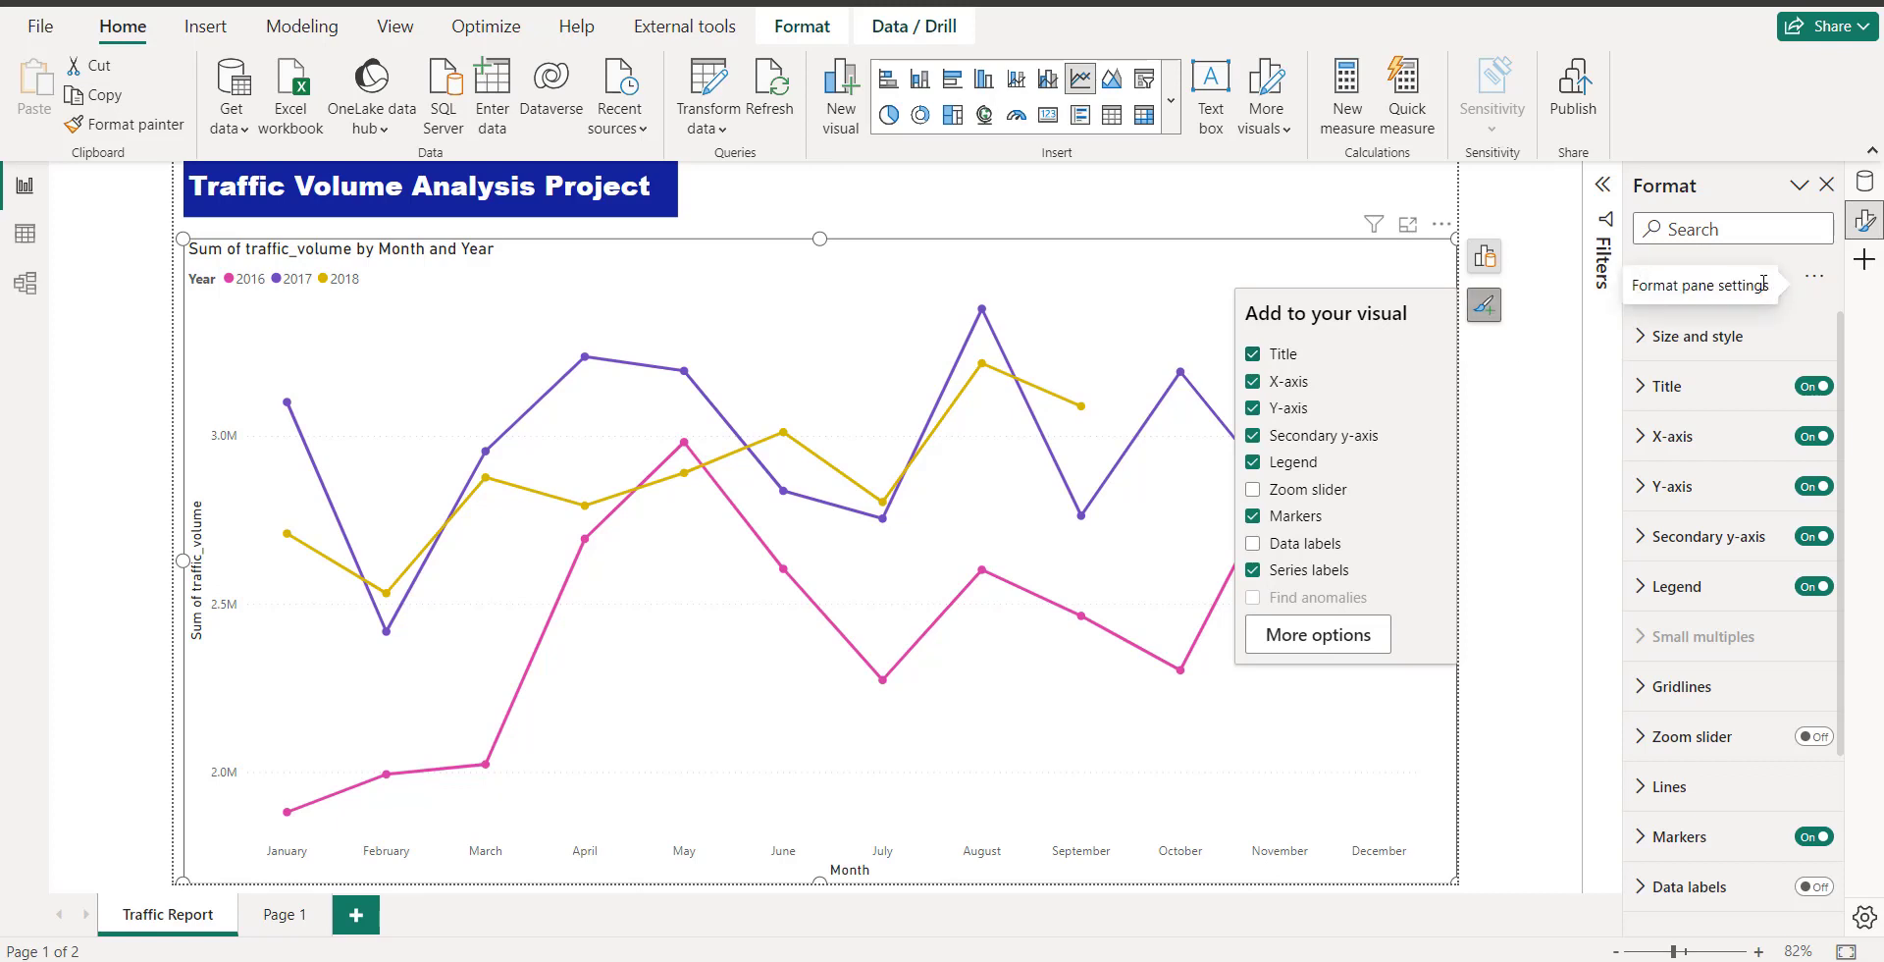
- Replace the line chart's title text with "Monthly Traffic Volume Trenda"
left_click(1637, 385)
double_click(1748, 505)
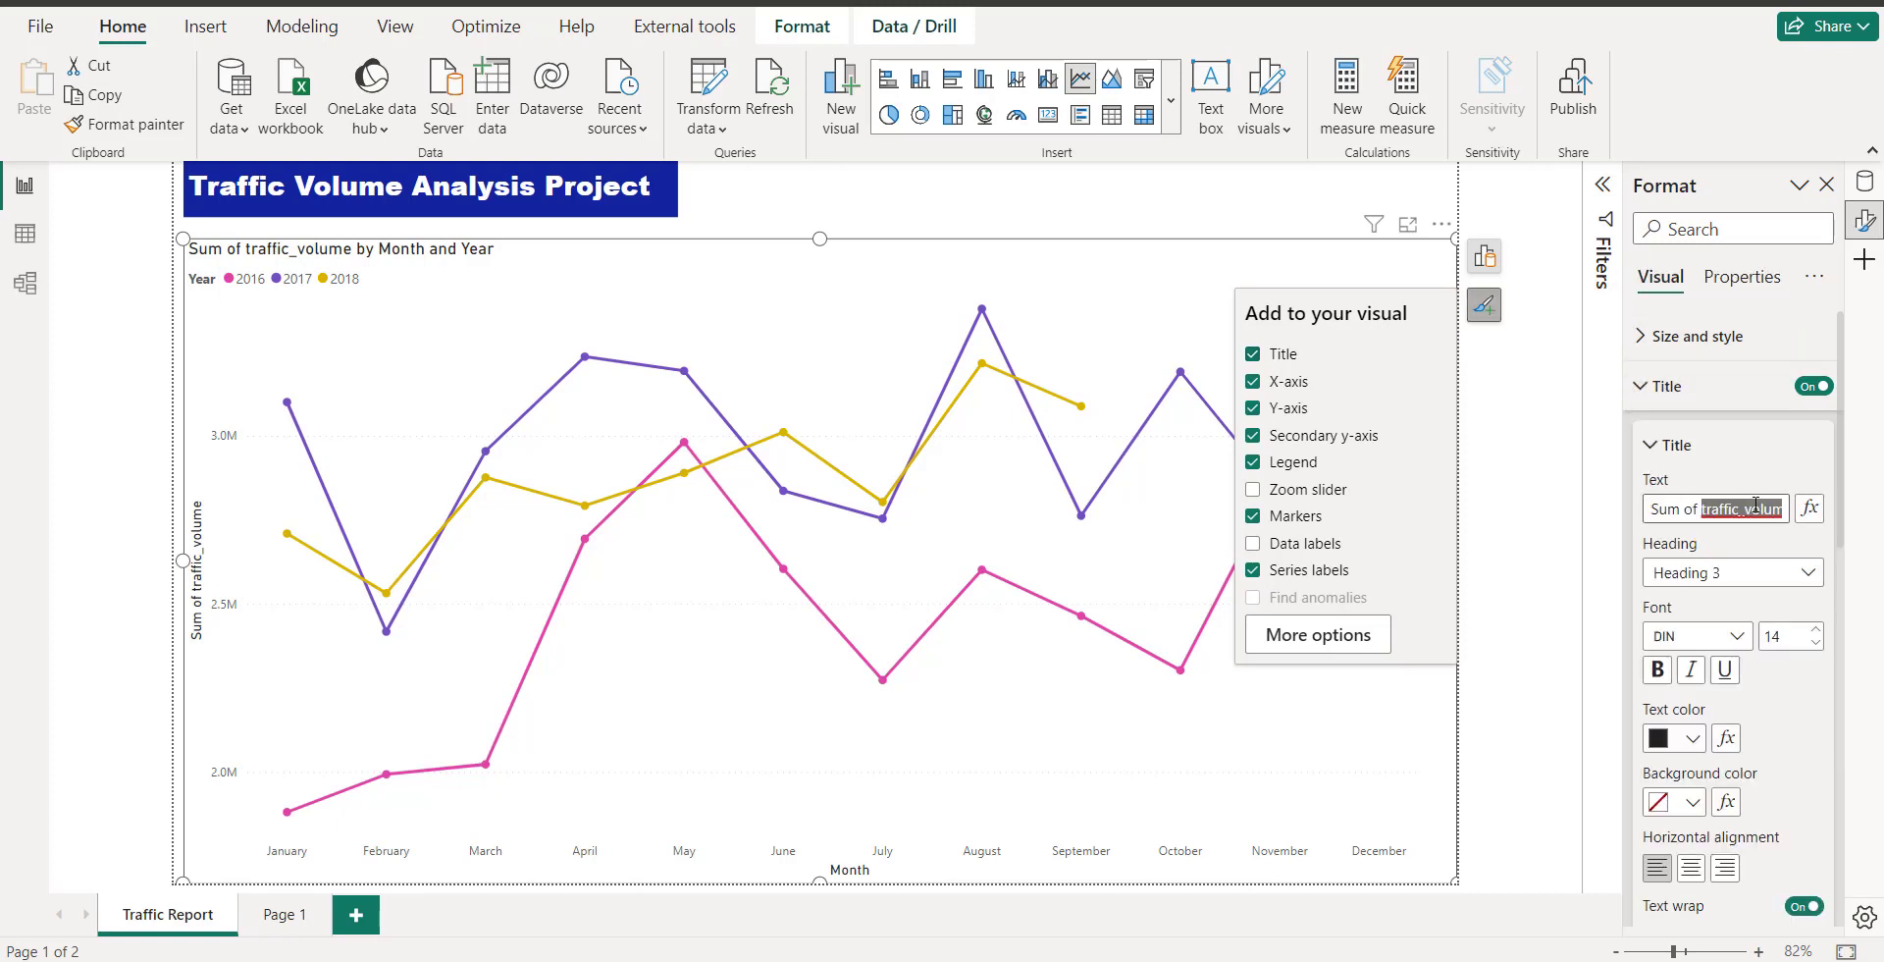
key("BackSpace")
key("BackSpace")
key("BackSpace")
key("BackSpace")
key("BackSpace")
key("BackSpace")
key("BackSpace")
key("BackSpace")
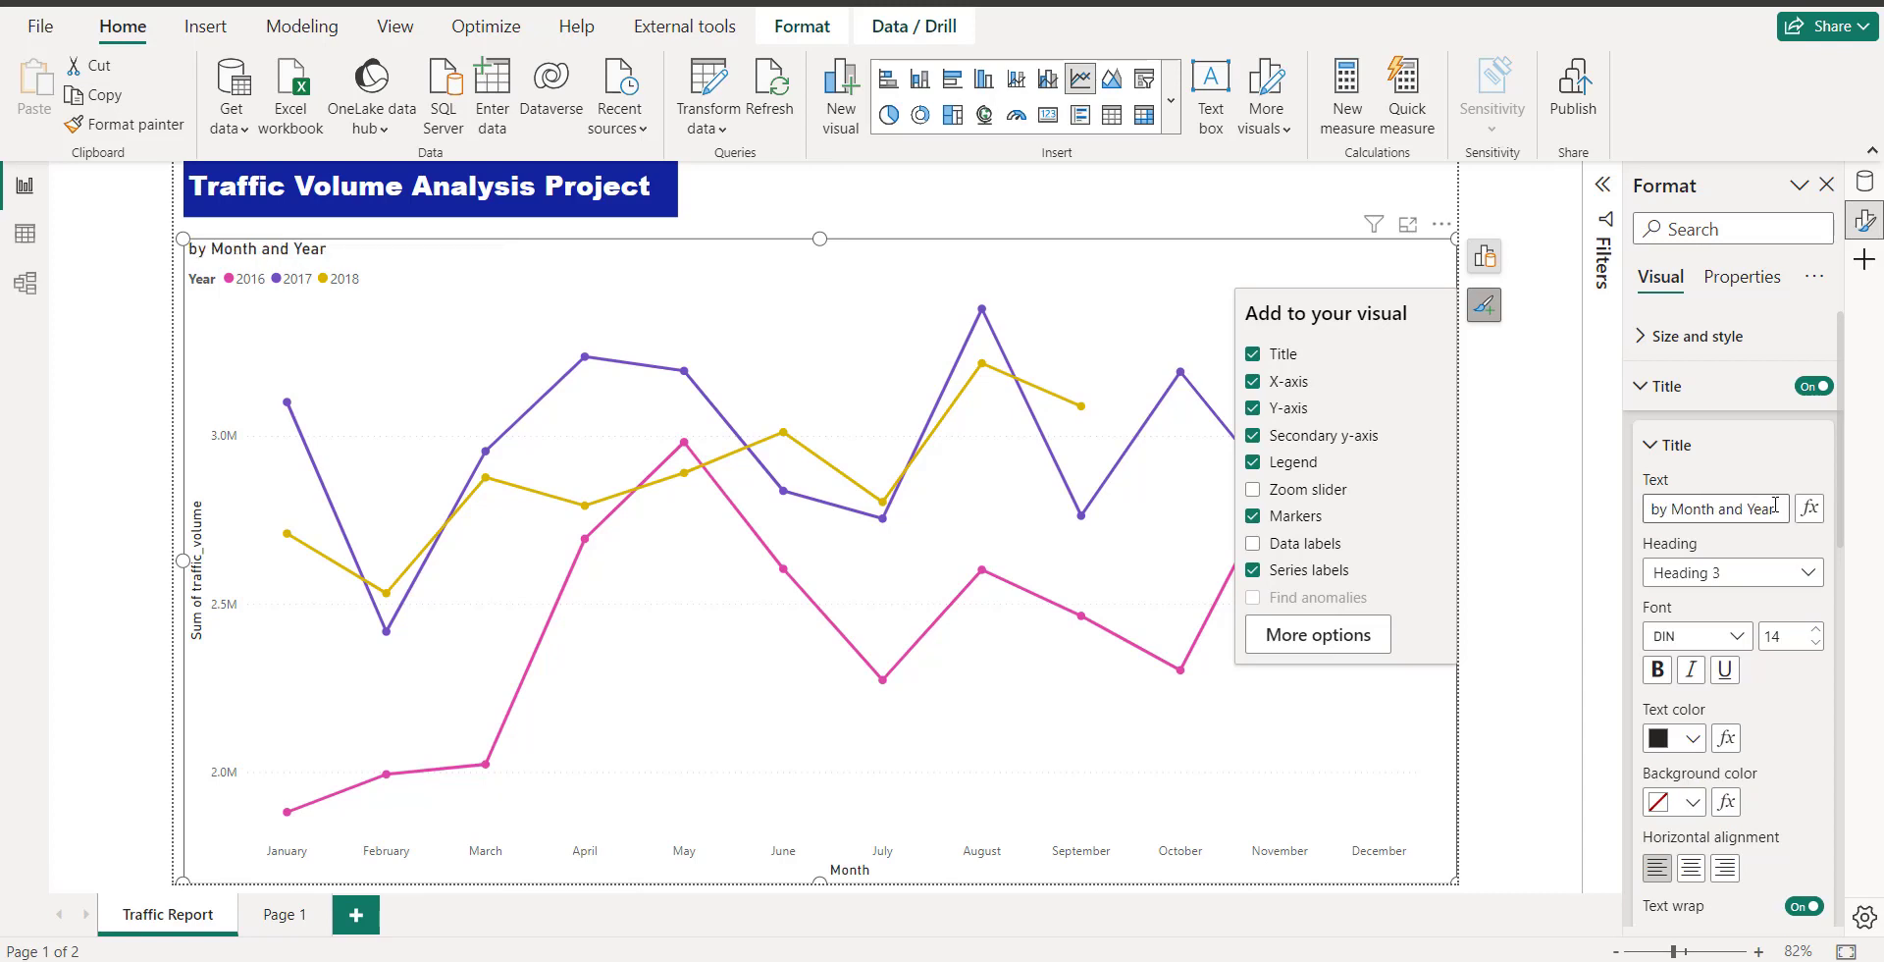
double_click(1775, 504)
key("BackSpace")
key("BackSpace")
key("BackSpace")
key("BackSpace")
key("BackSpace")
key("BackSpace")
key("BackSpace")
key("BackSpace")
key("BackSpace")
key("BackSpace")
key("BackSpace")
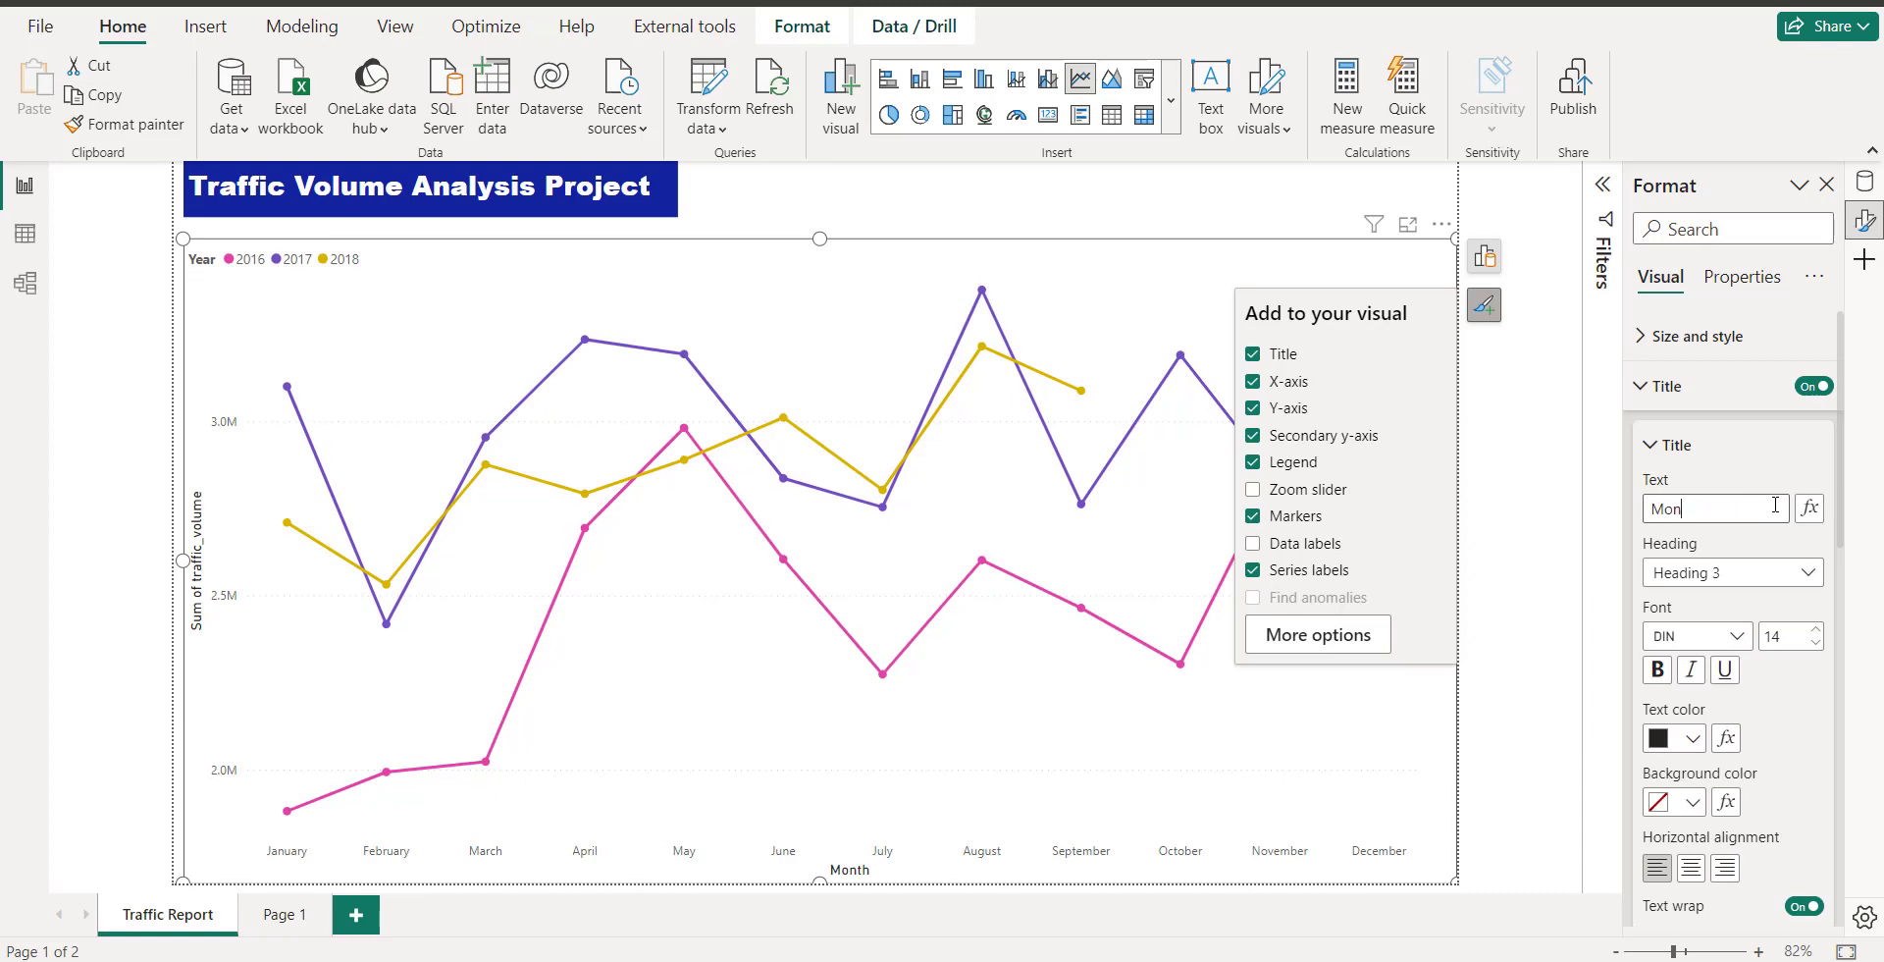
type("Monthly Traffic")
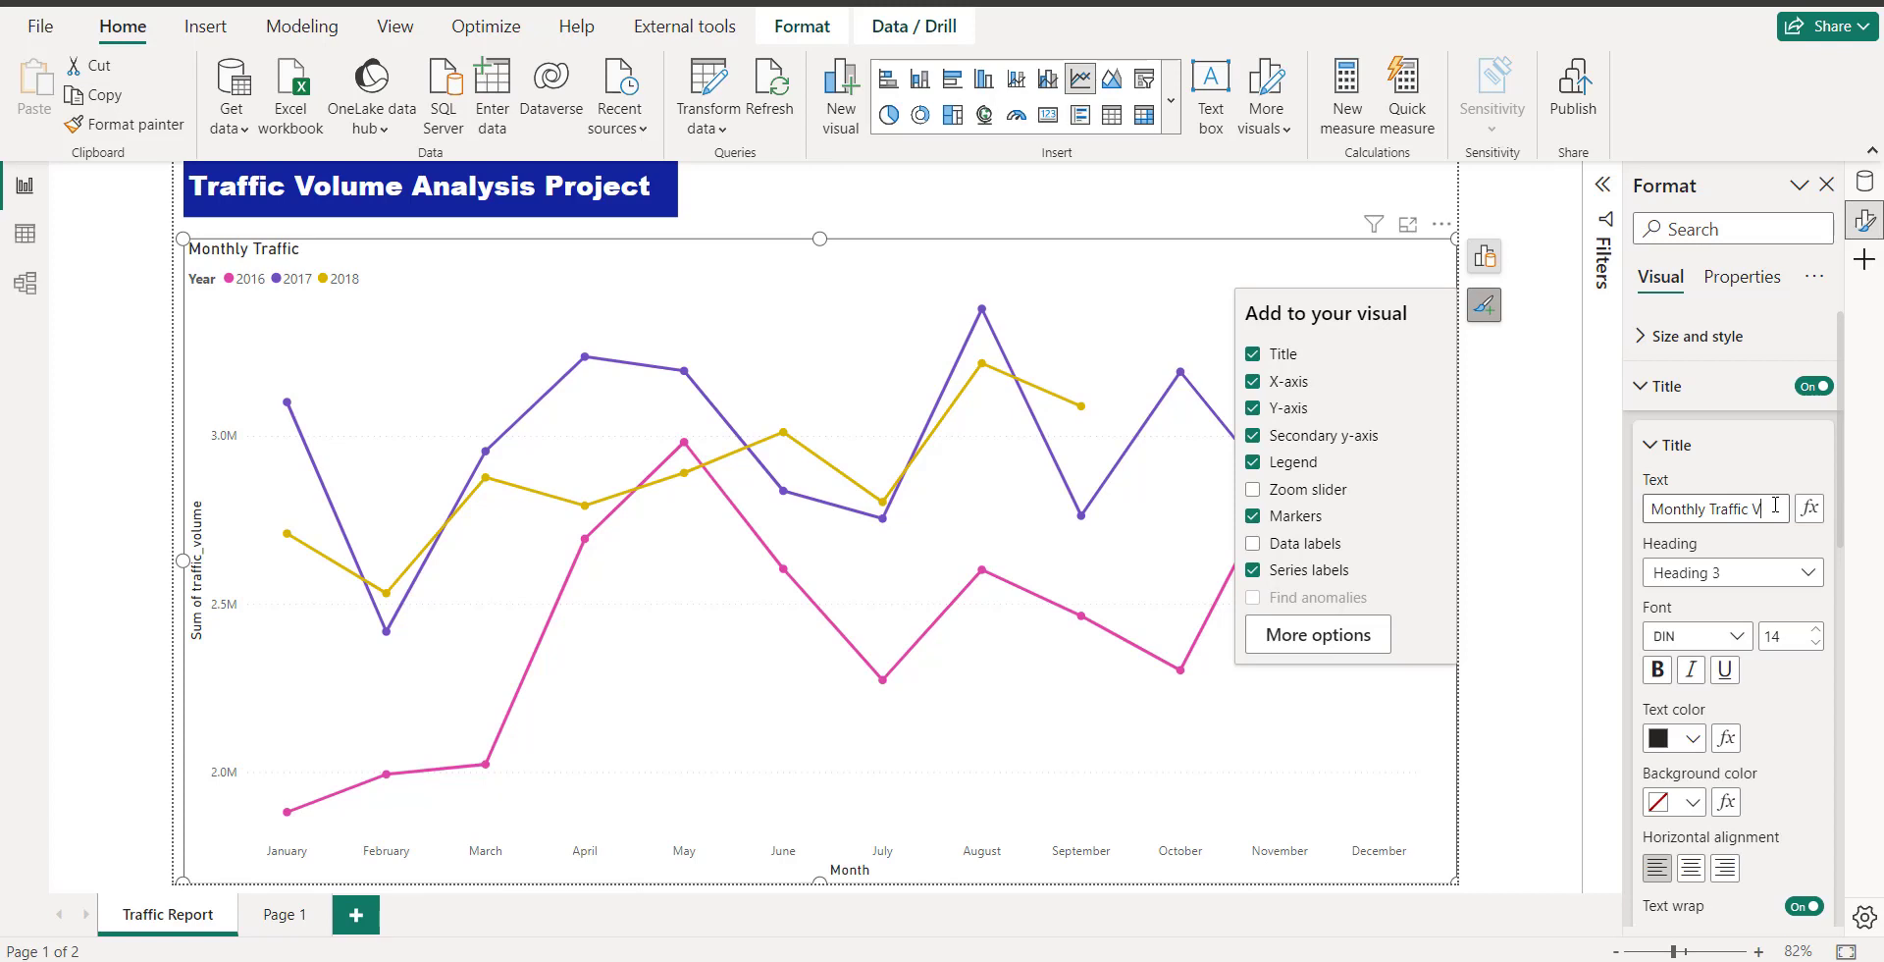
type("Volume Trenda")
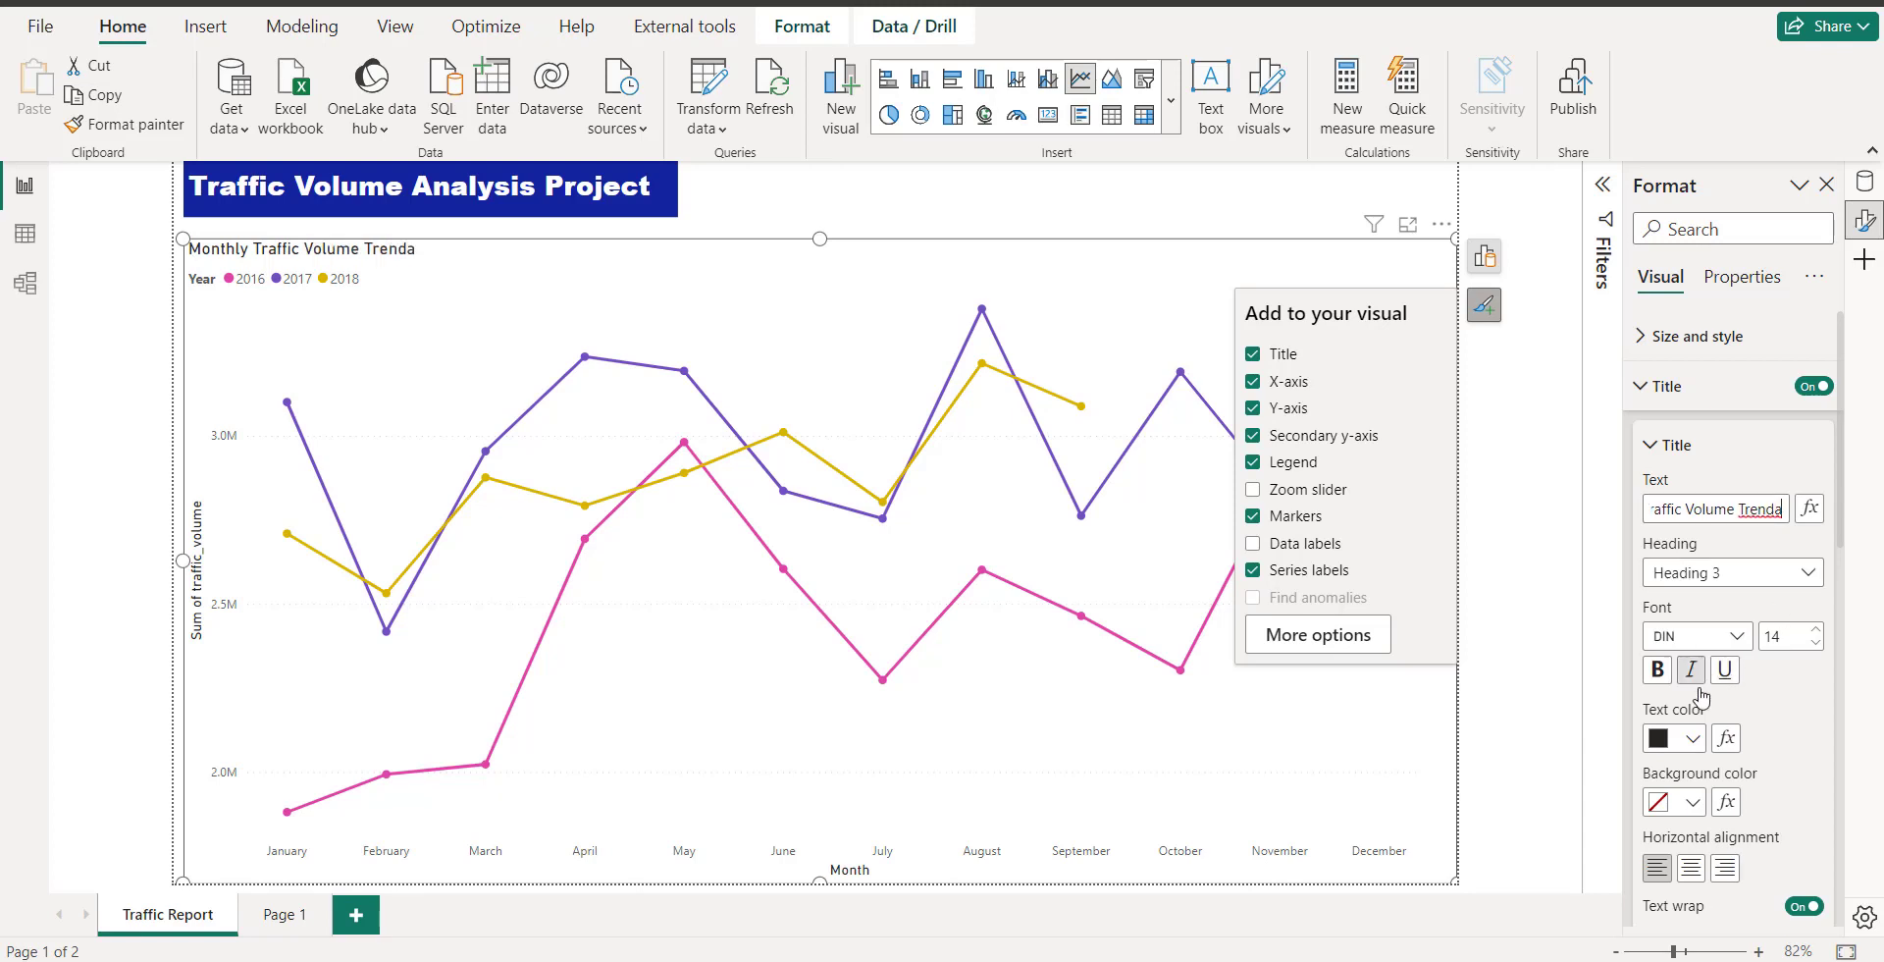
- Make the line chart's title bold and centre it horizontally
left_click(1658, 671)
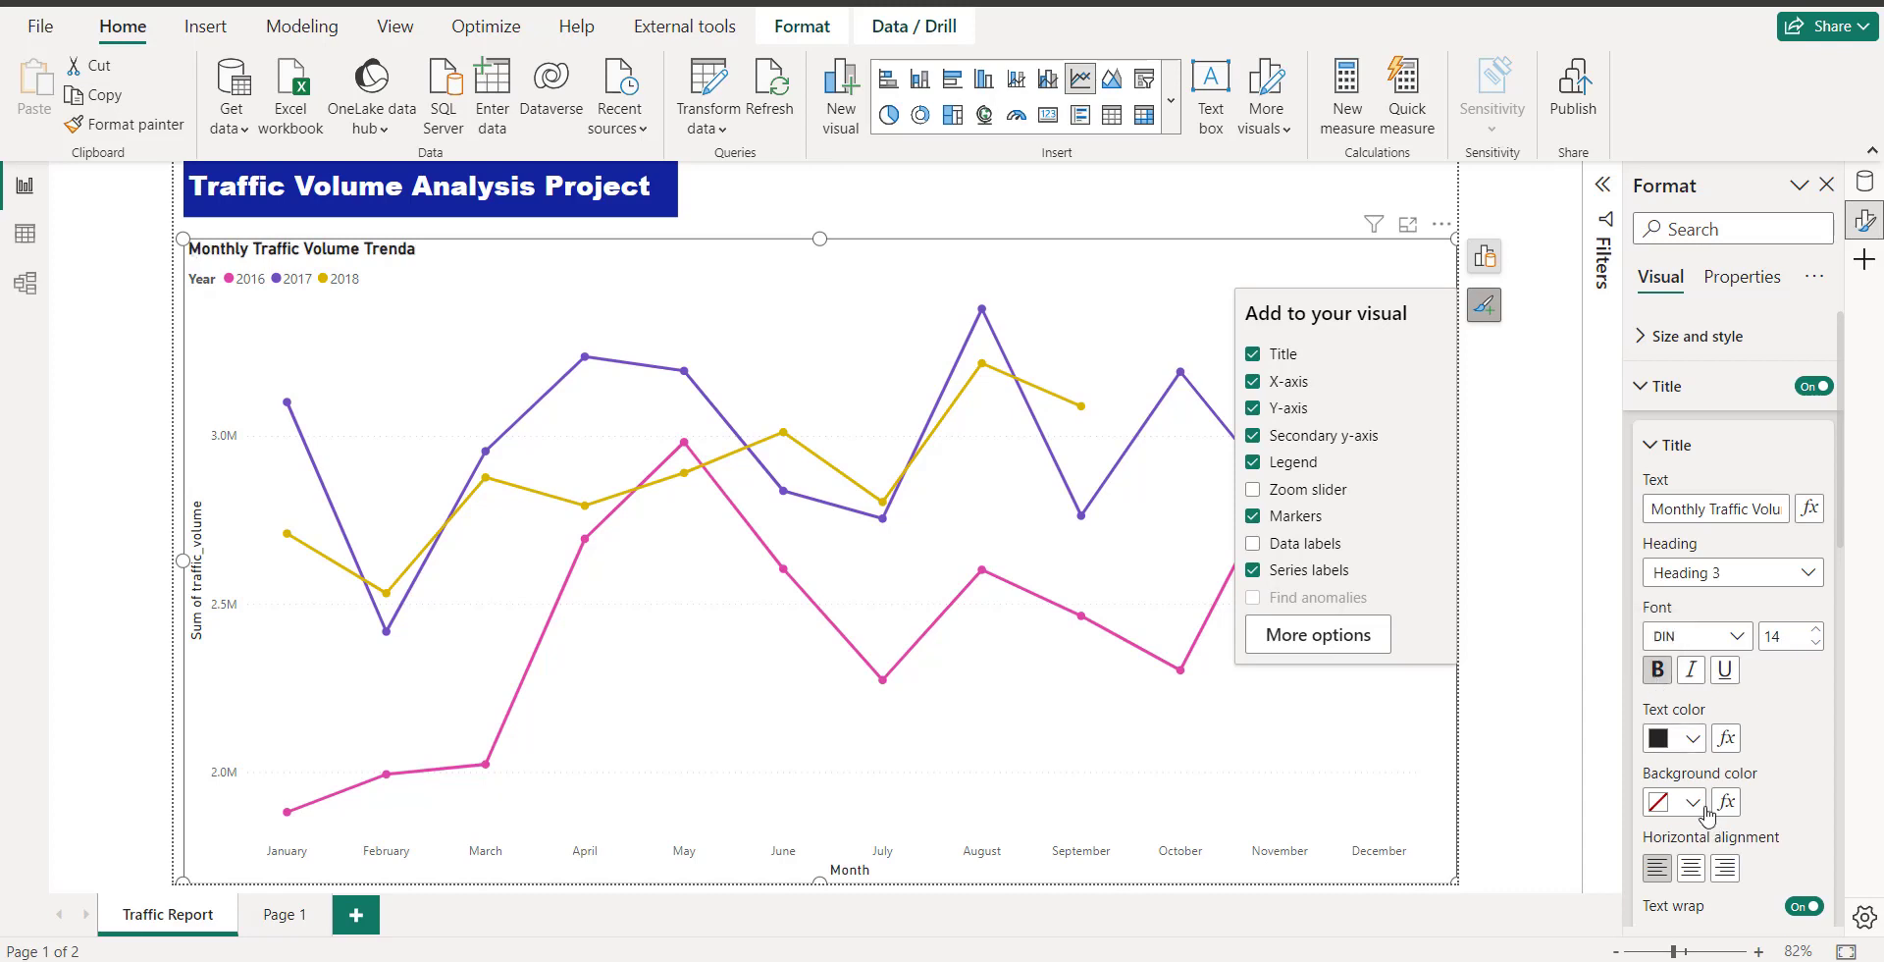
left_click(1690, 868)
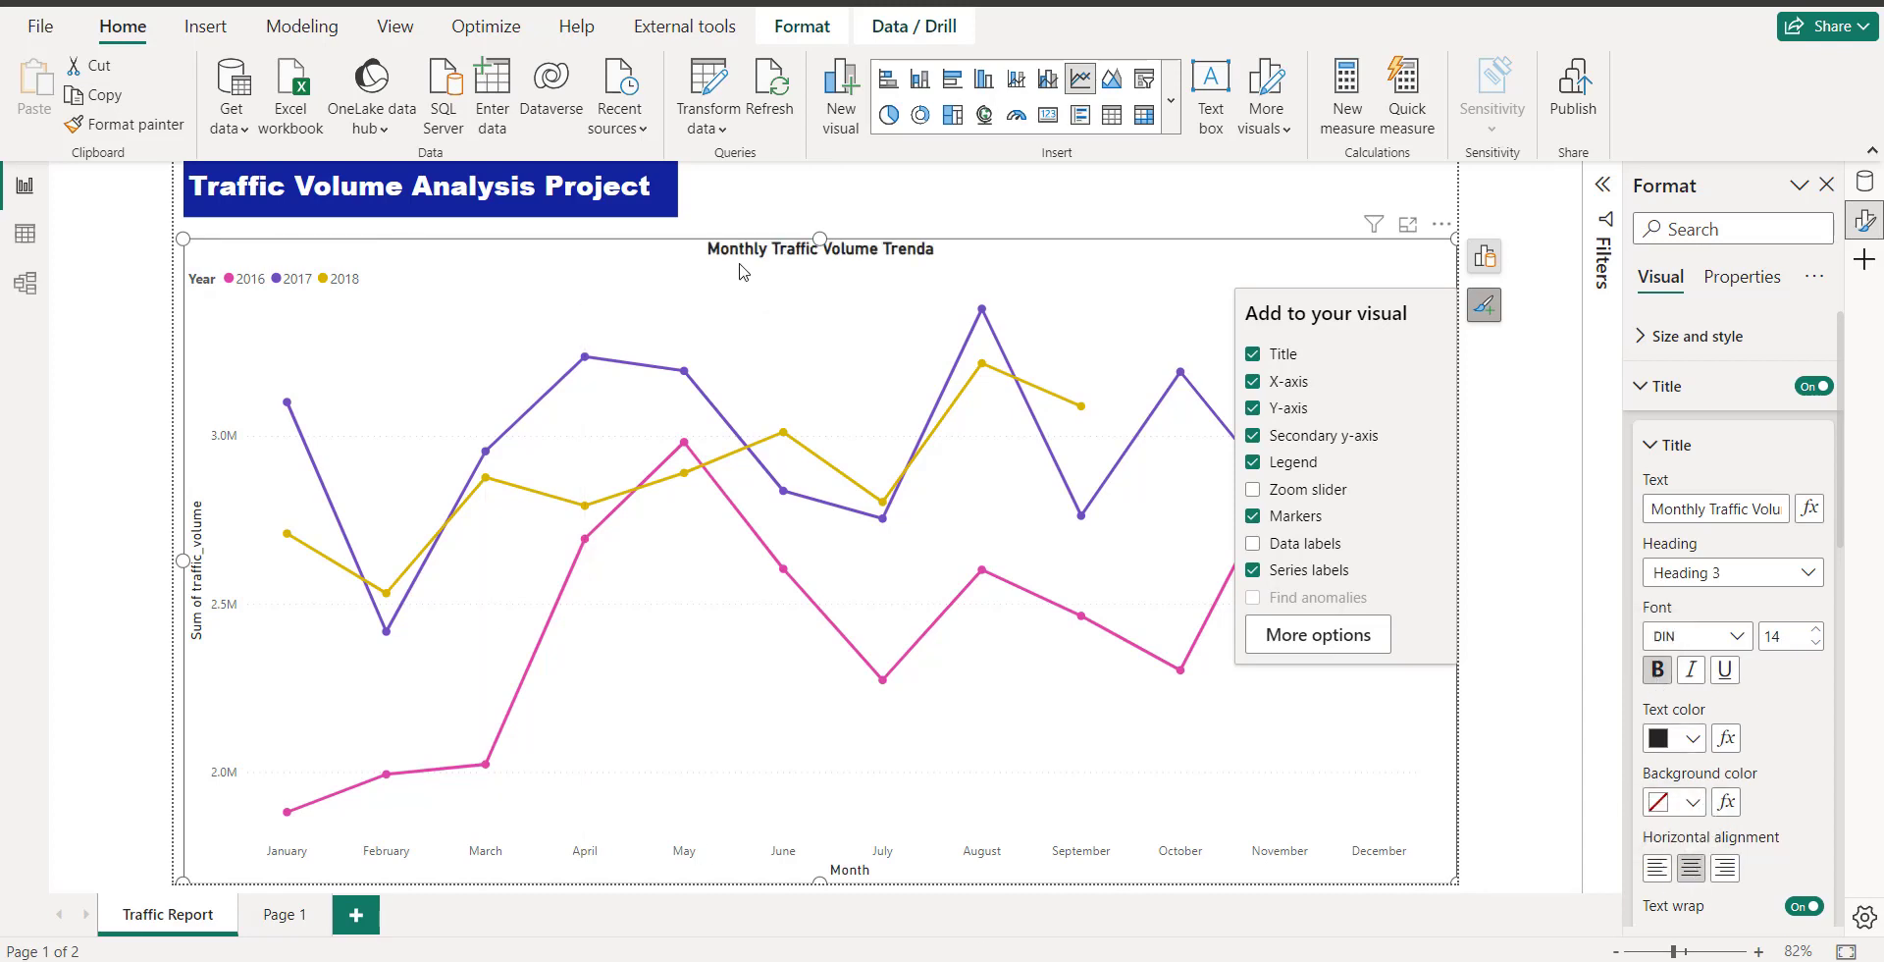
left_click(1487, 684)
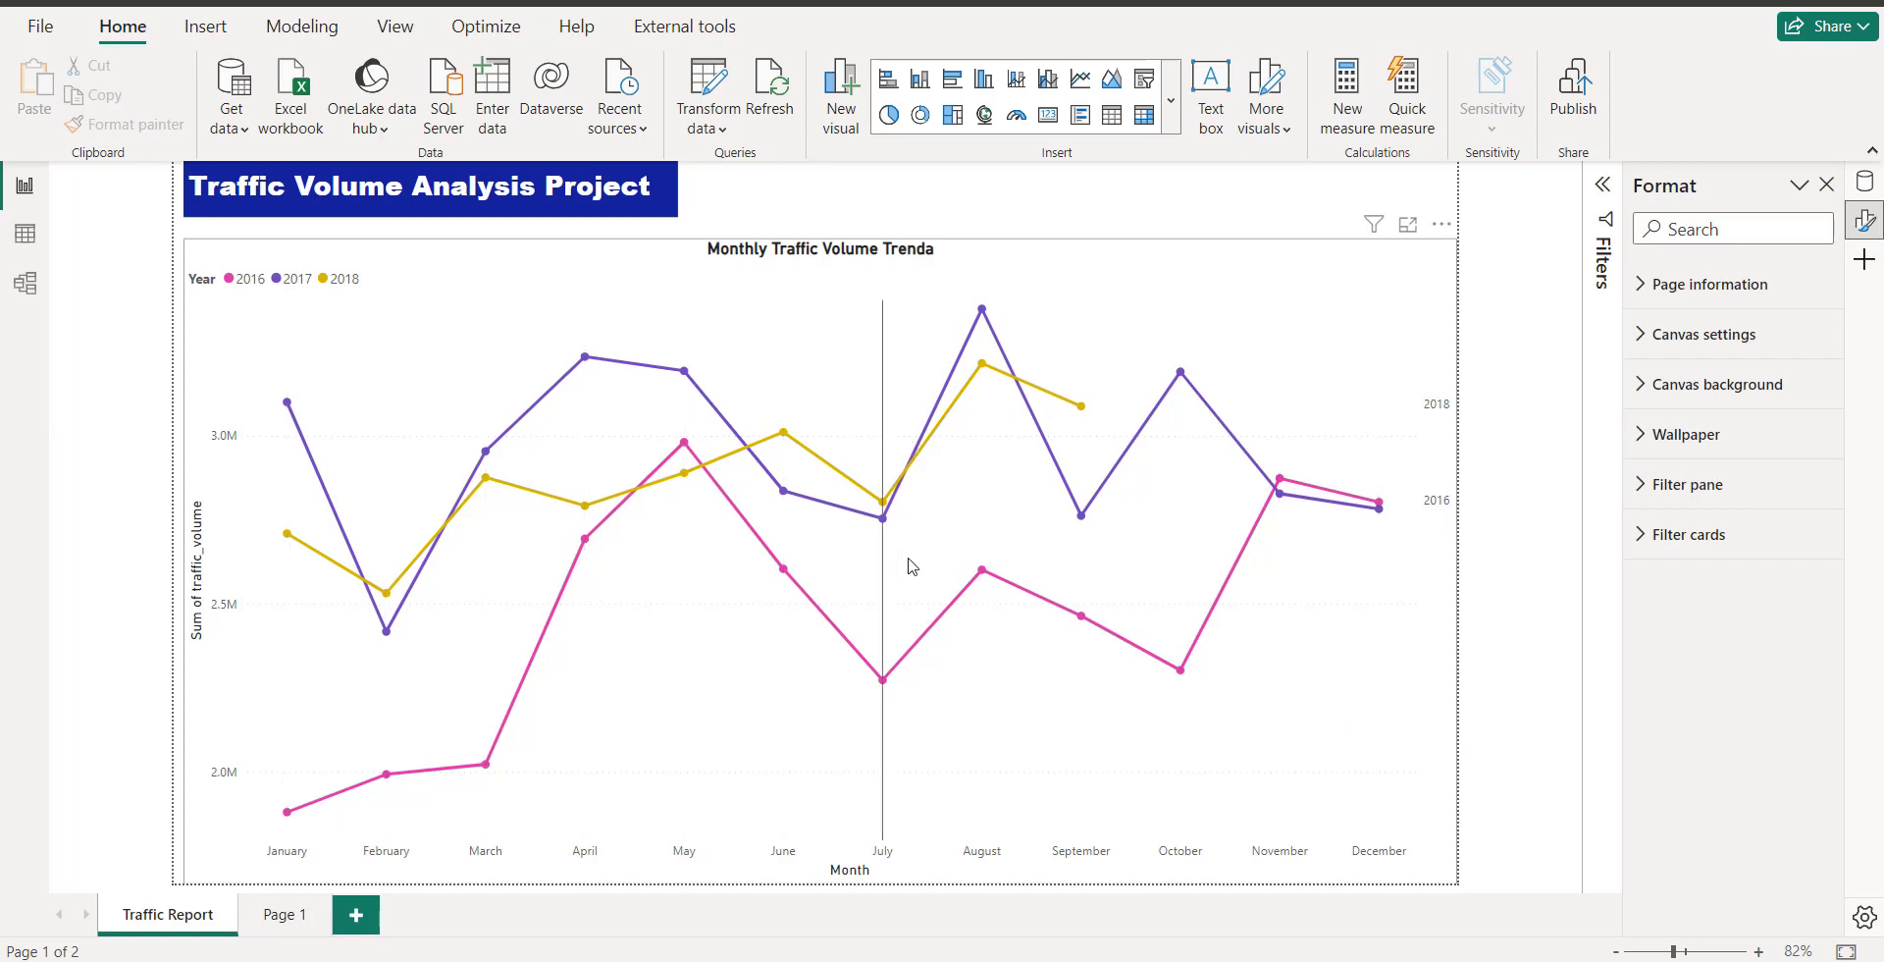
- Try a line and clustered column chart, first as a new visual and then in place of the monthly line chart
mouse_move(939, 543)
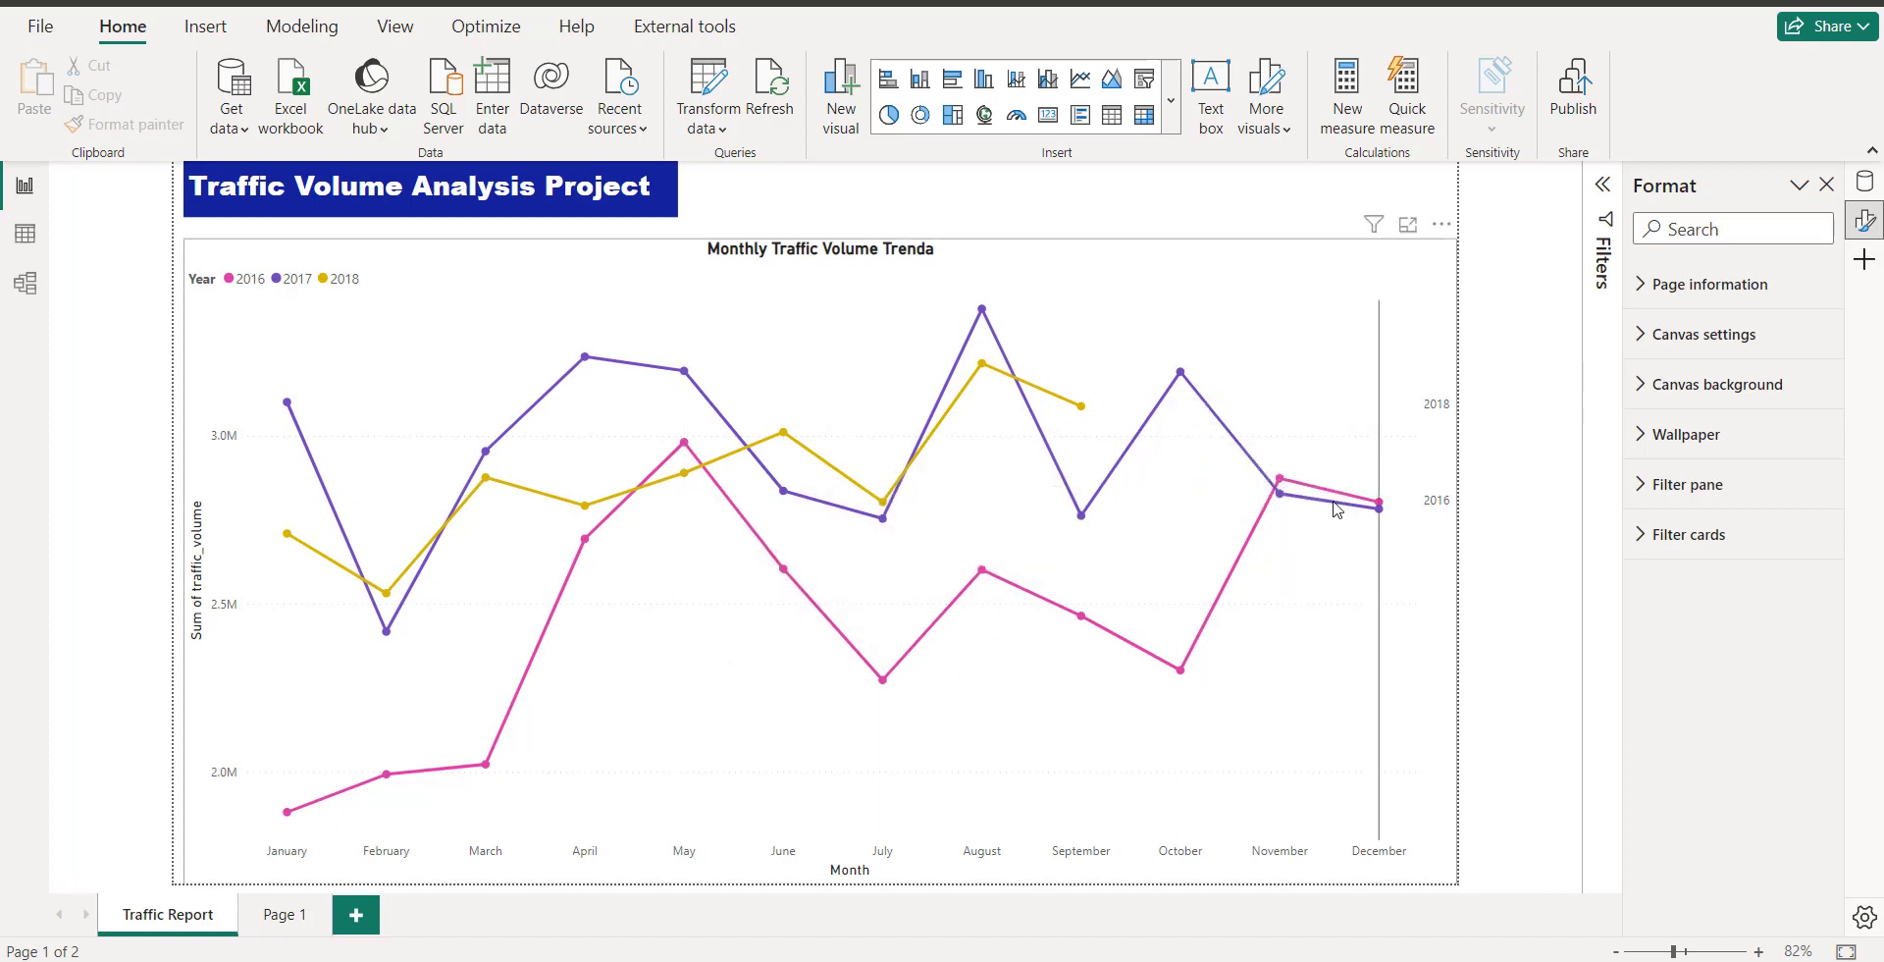
left_click(1048, 79)
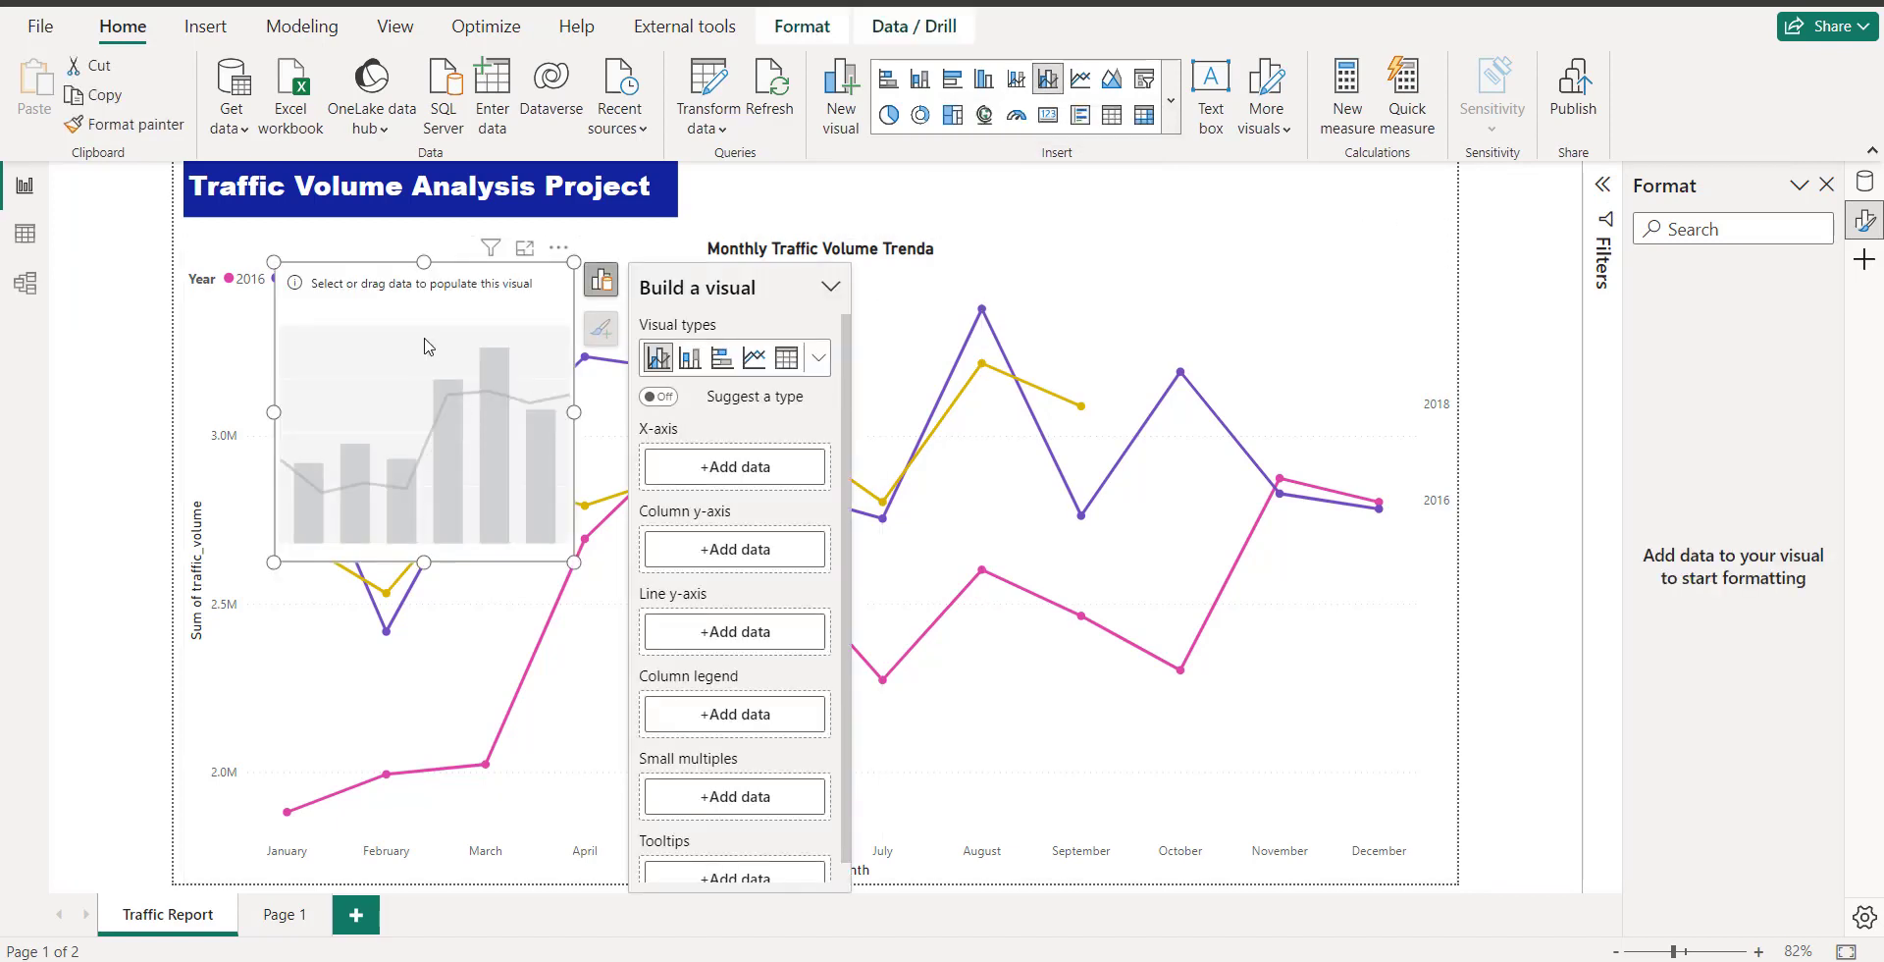
left_click(558, 248)
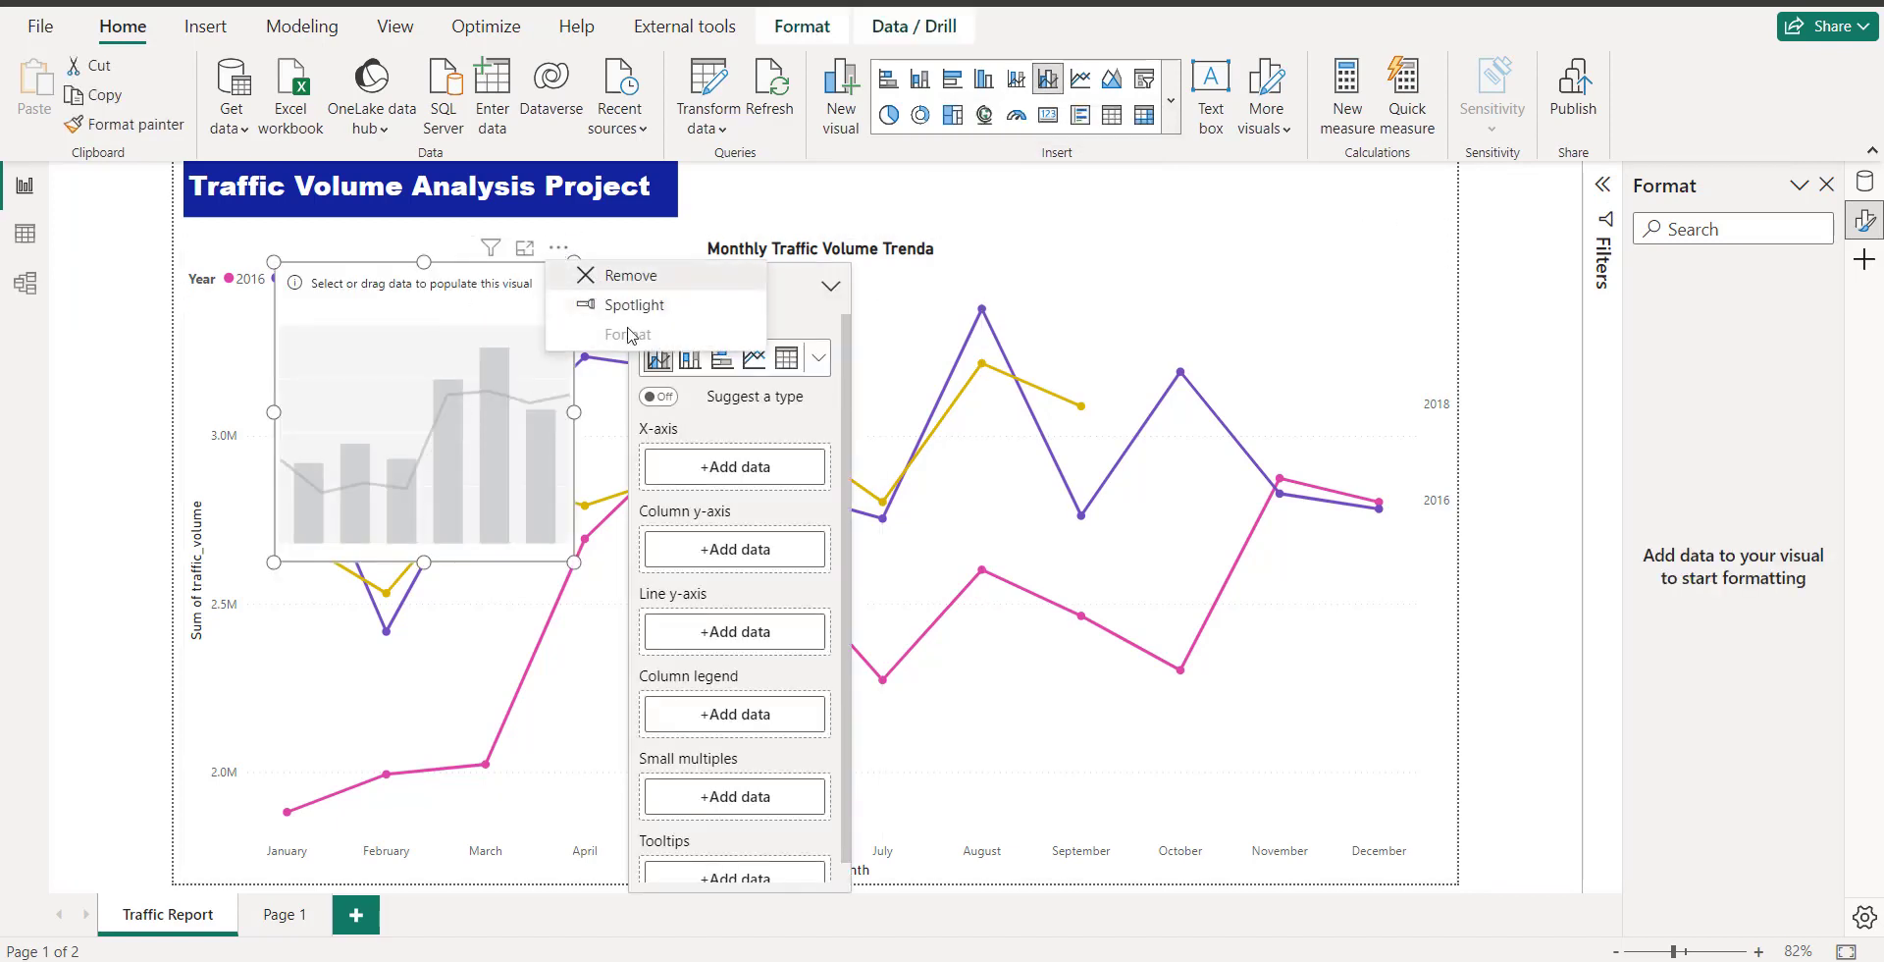
left_click(631, 269)
left_click(1323, 772)
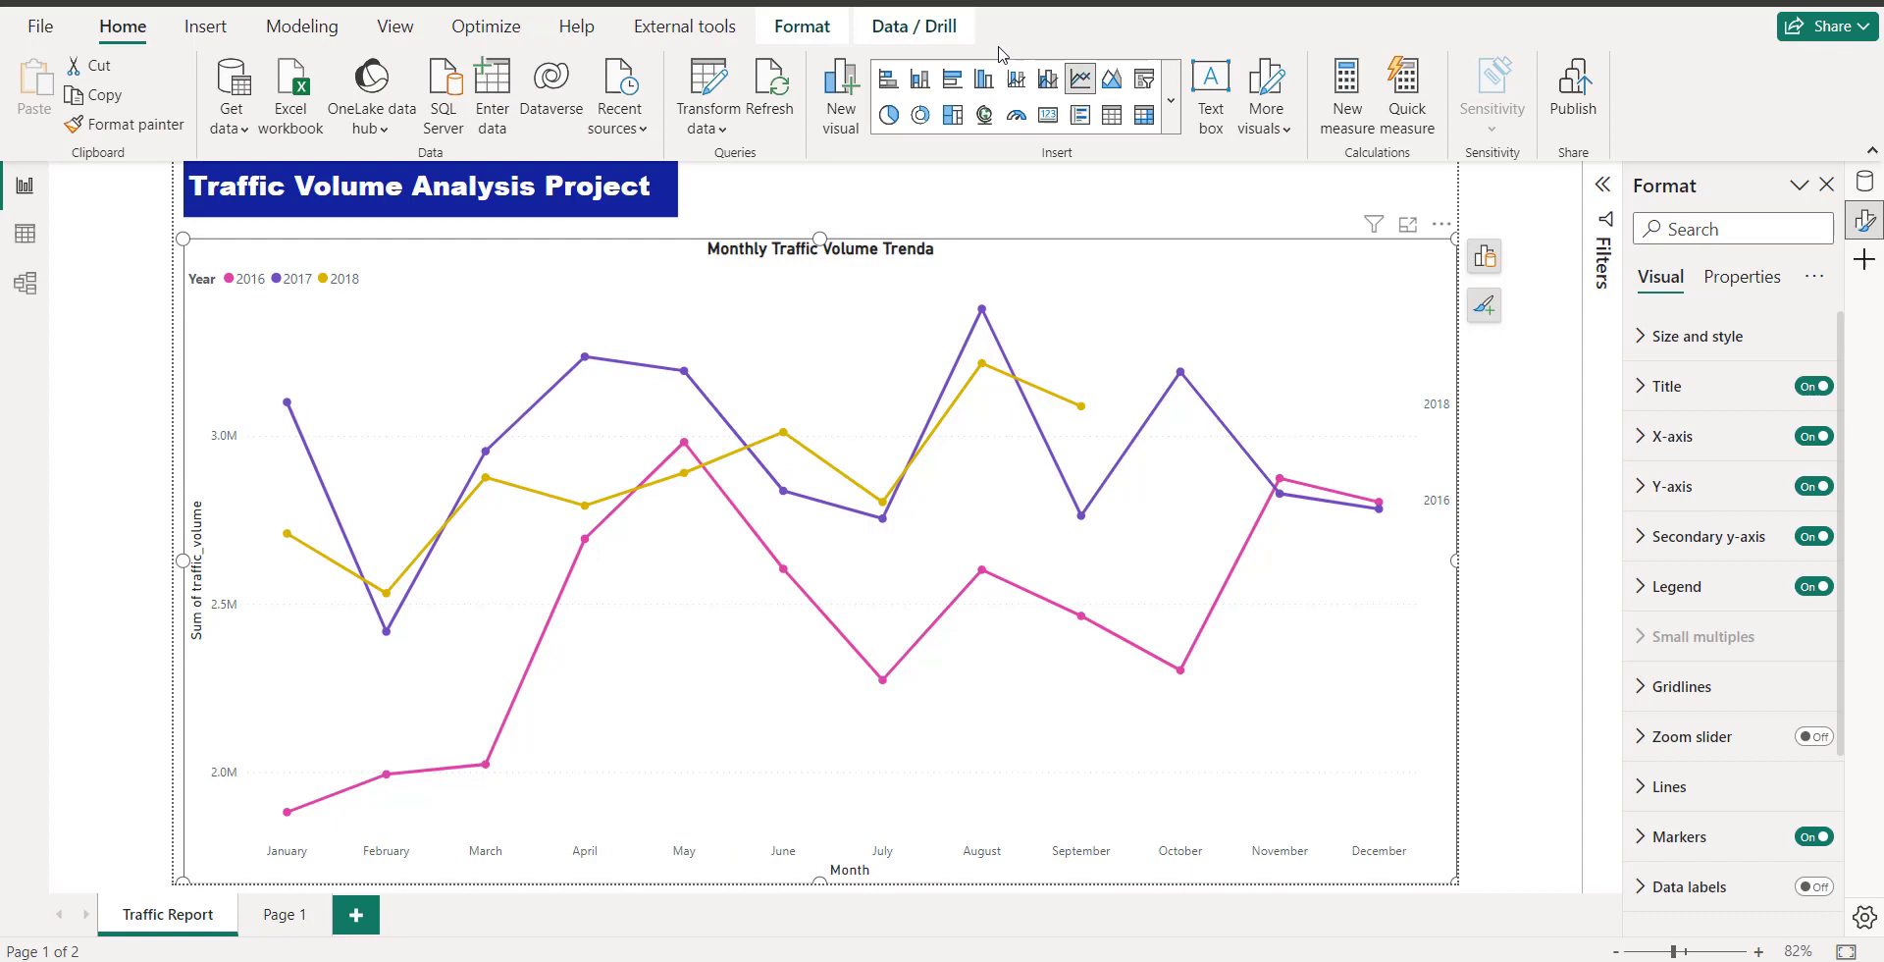
left_click(1048, 79)
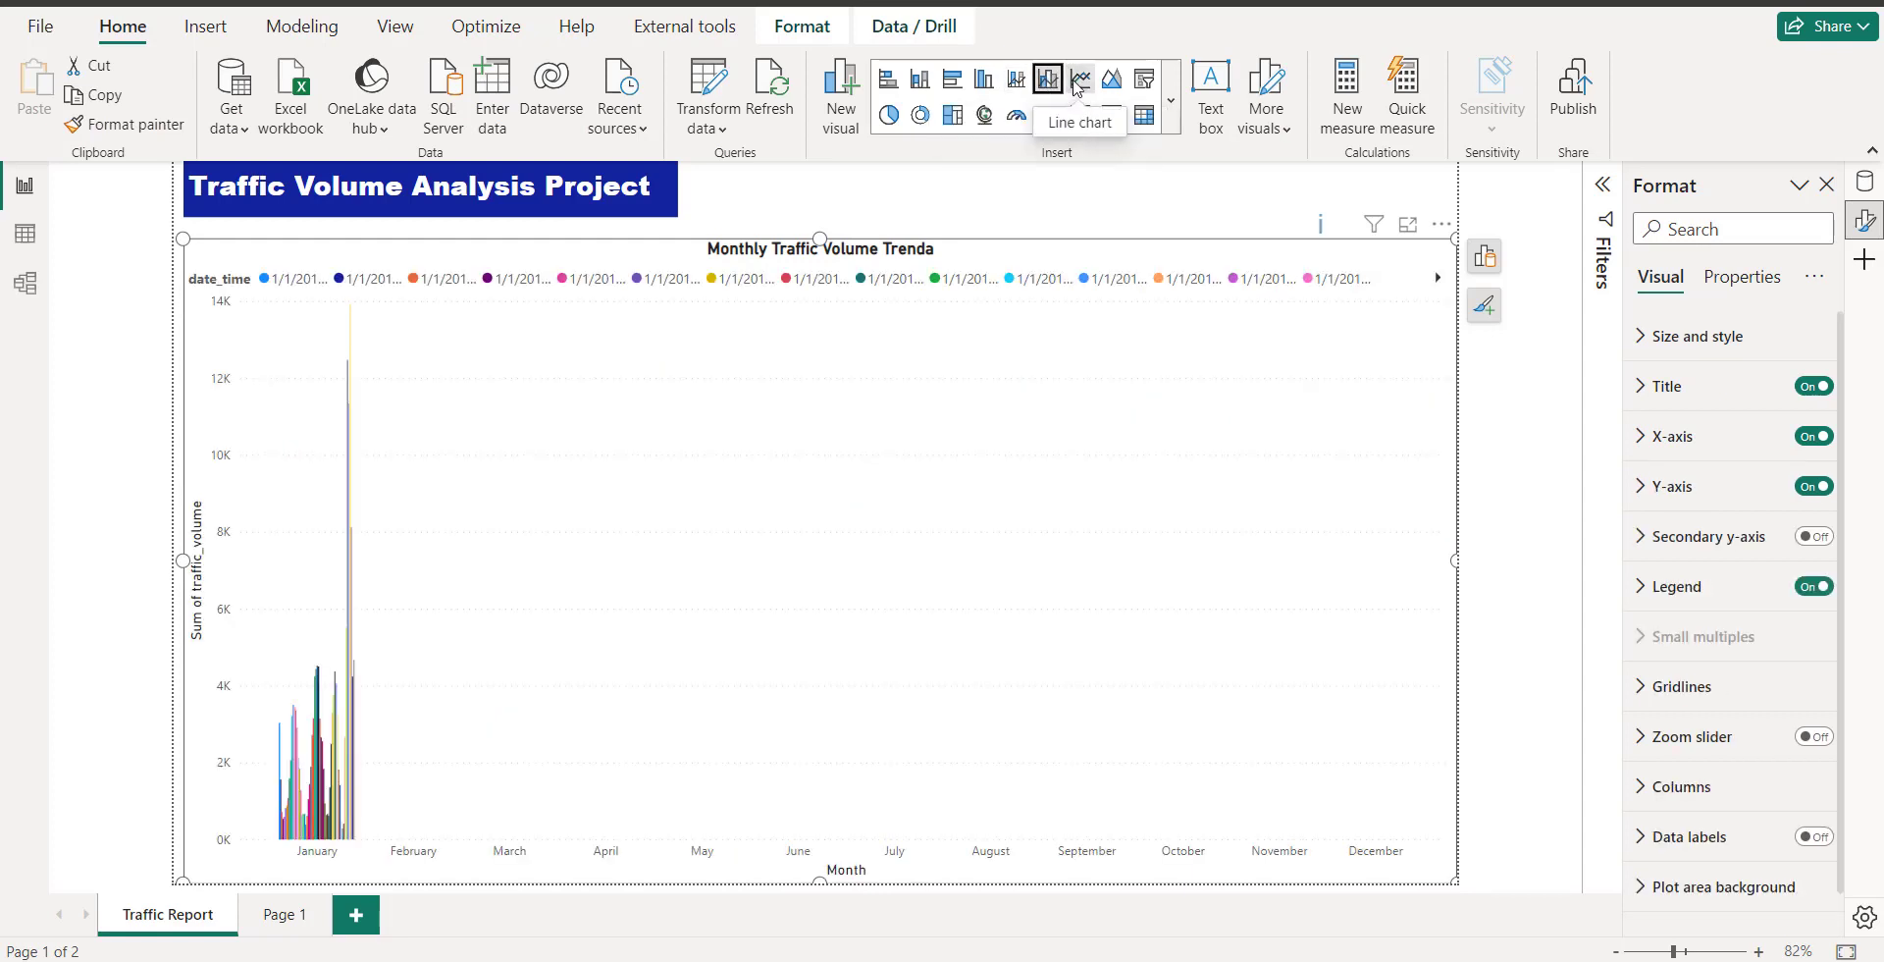
left_click(1078, 81)
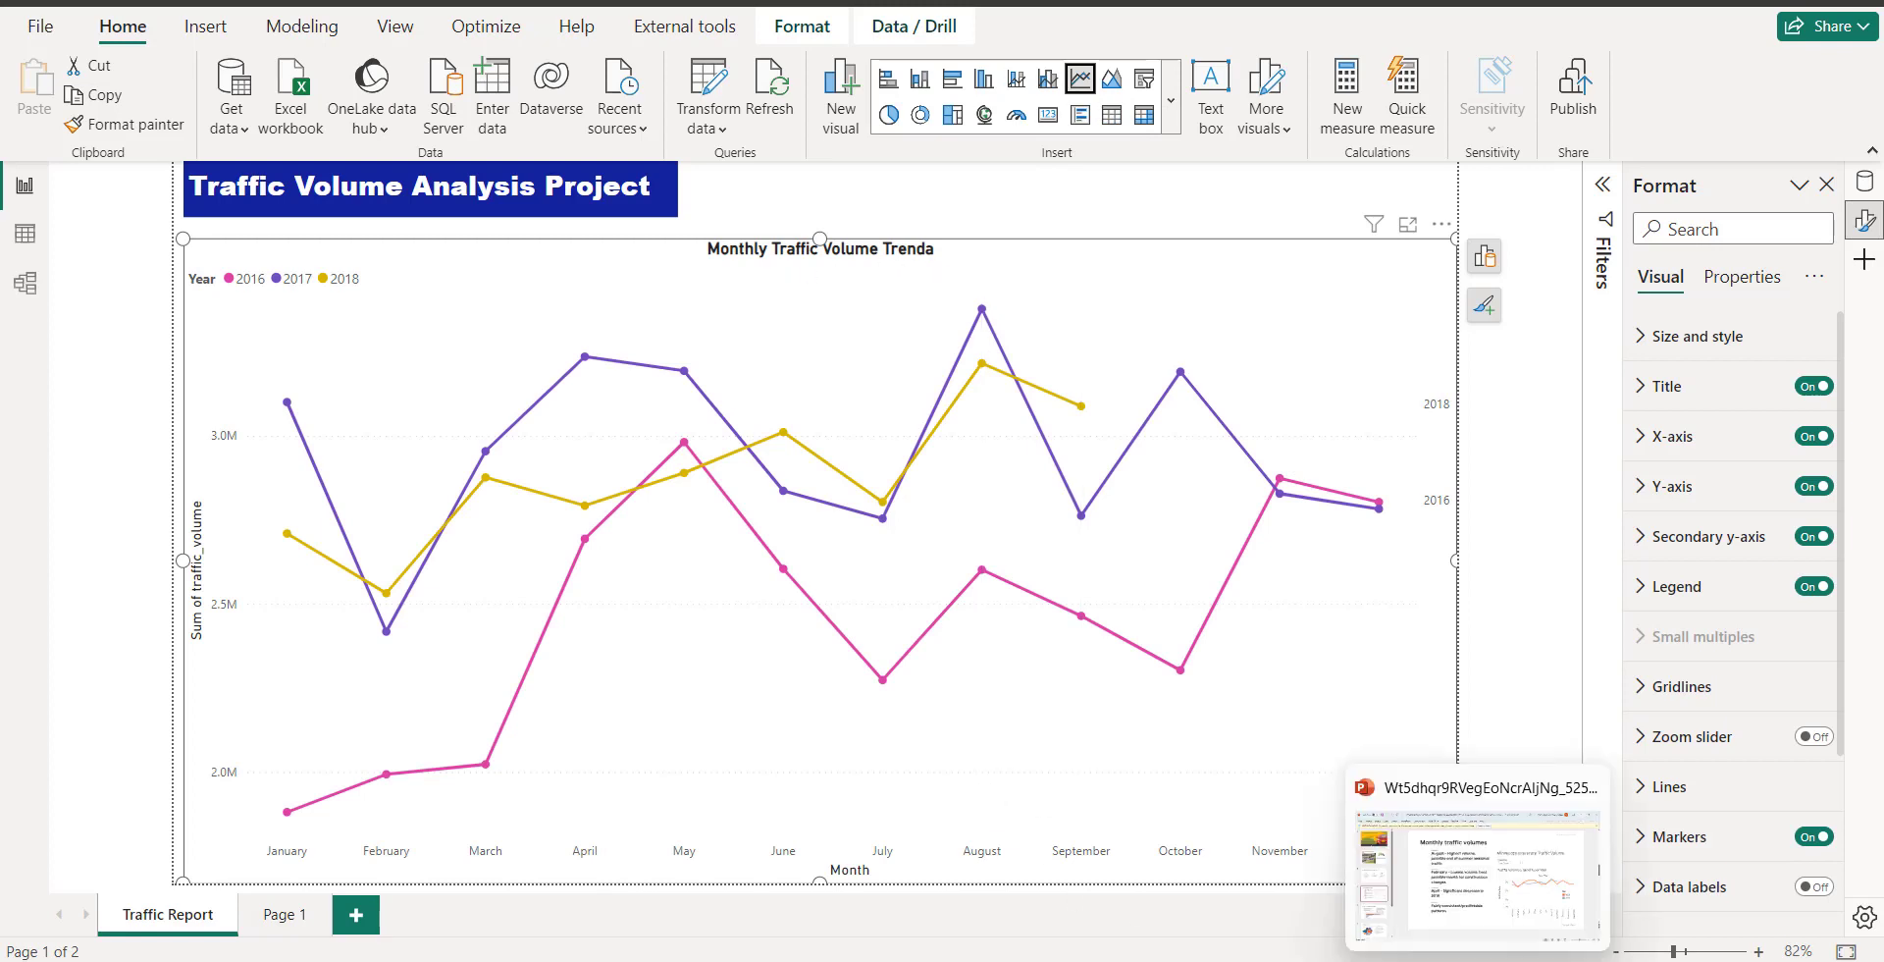
left_click(1472, 863)
left_click(1788, 901)
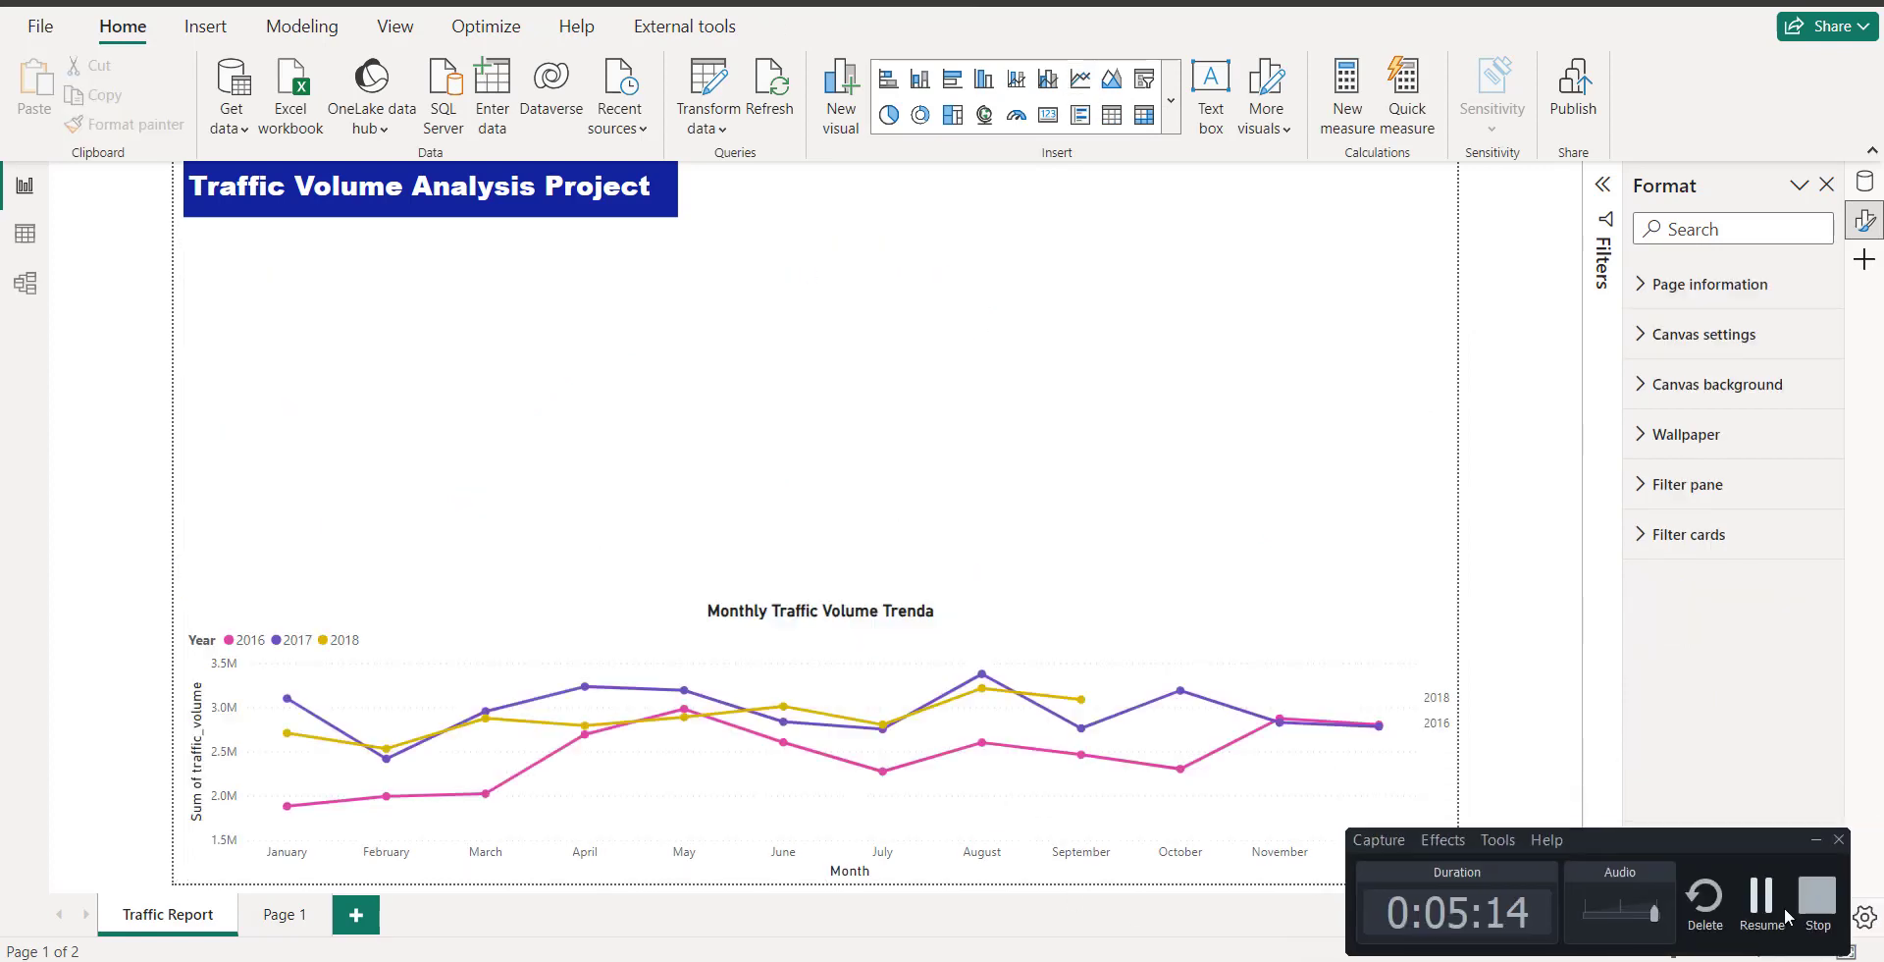
- Try changing the monthly line chart to a clustered bar chart, and undo the change
left_click(822, 638)
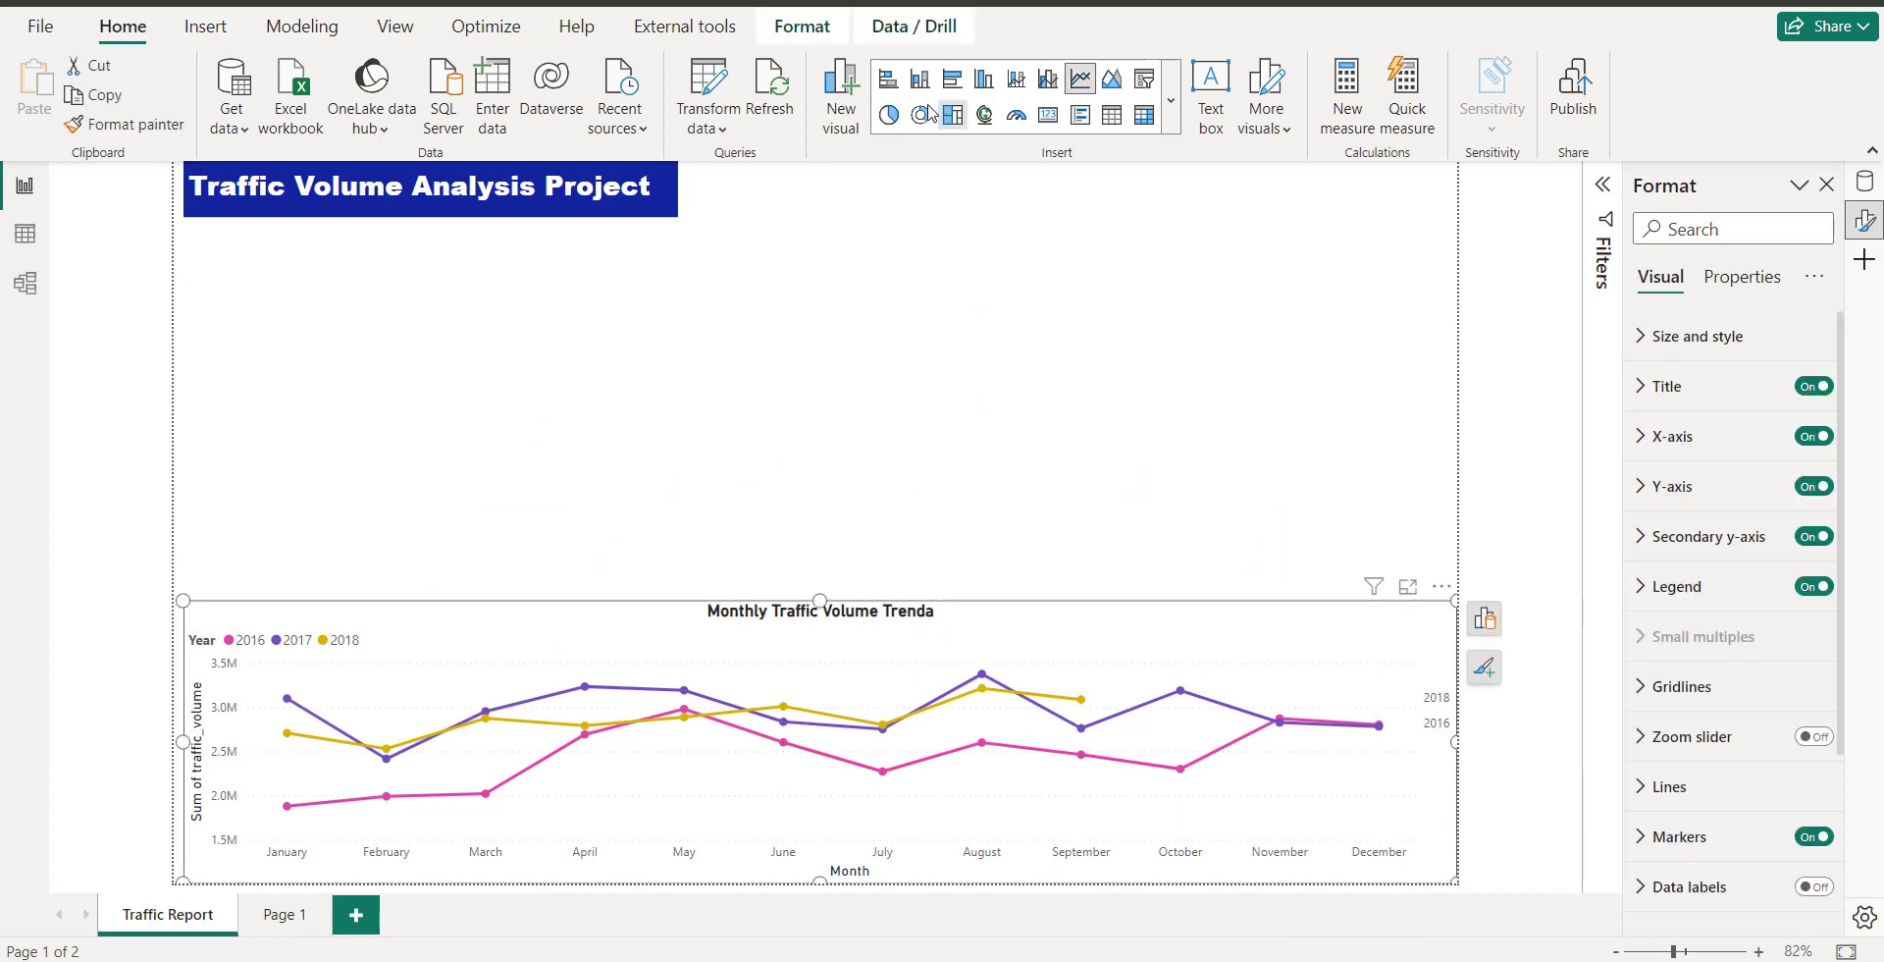
left_click(954, 83)
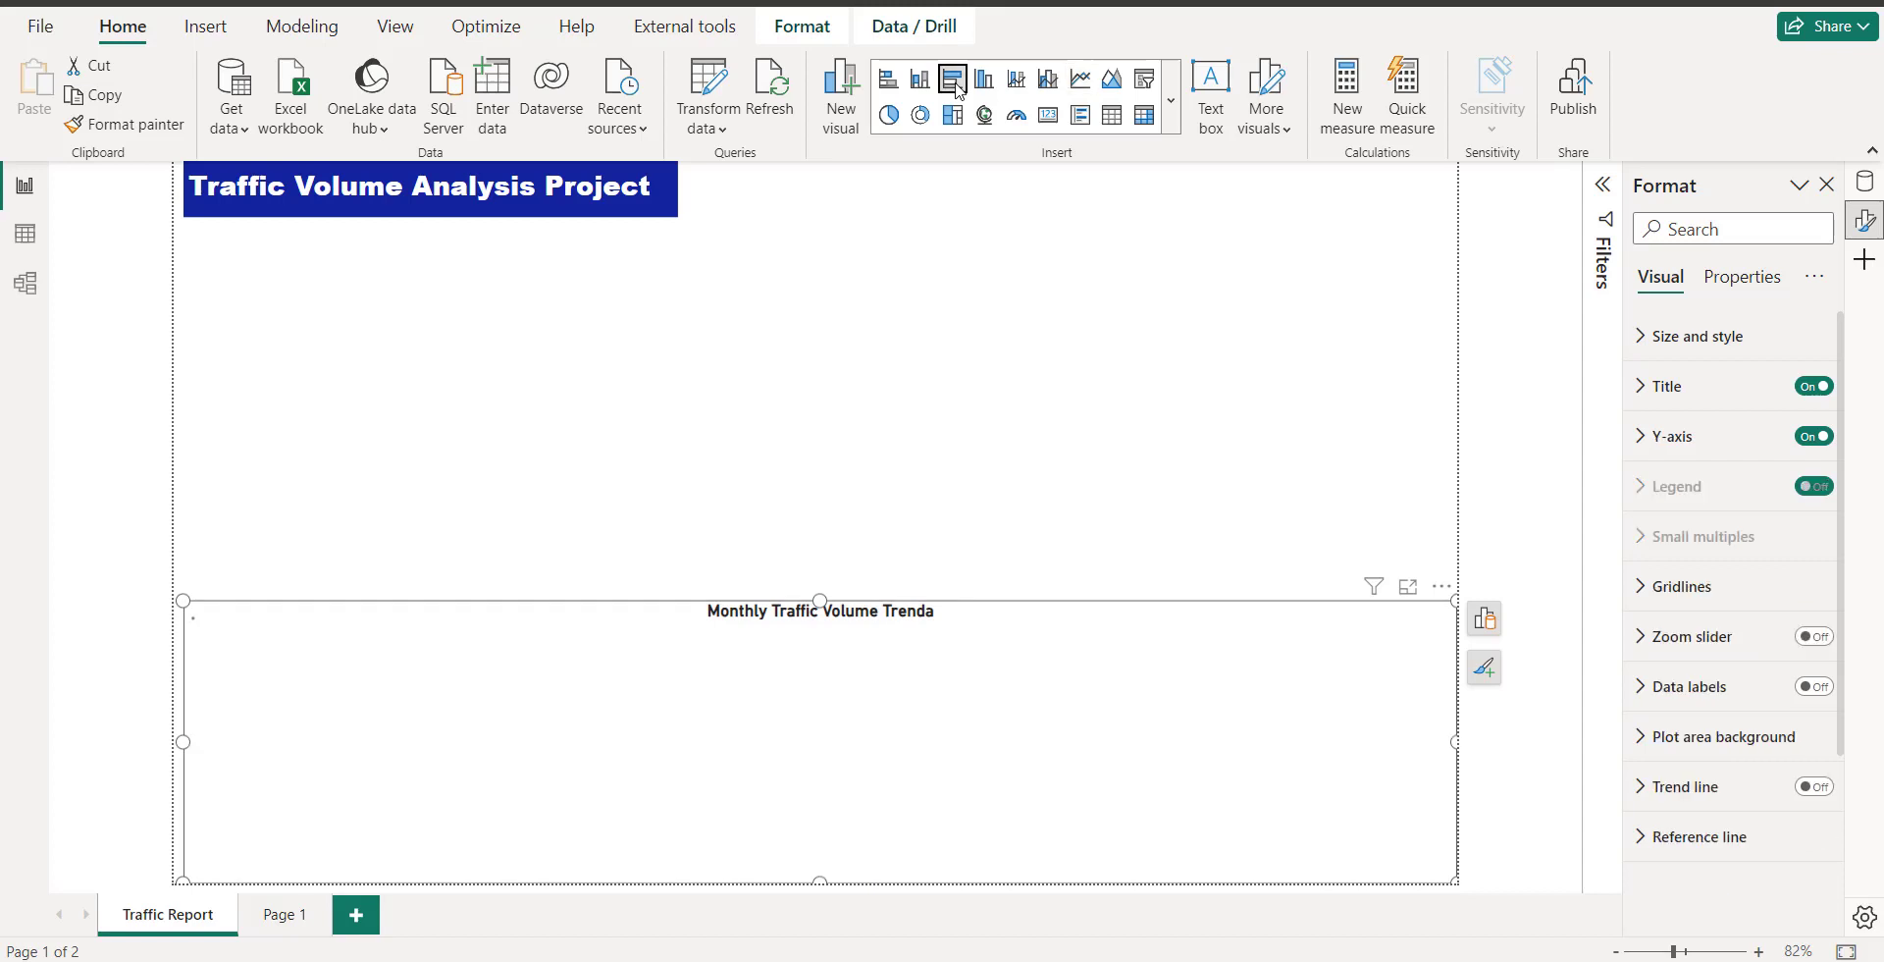
key("ctrl+z")
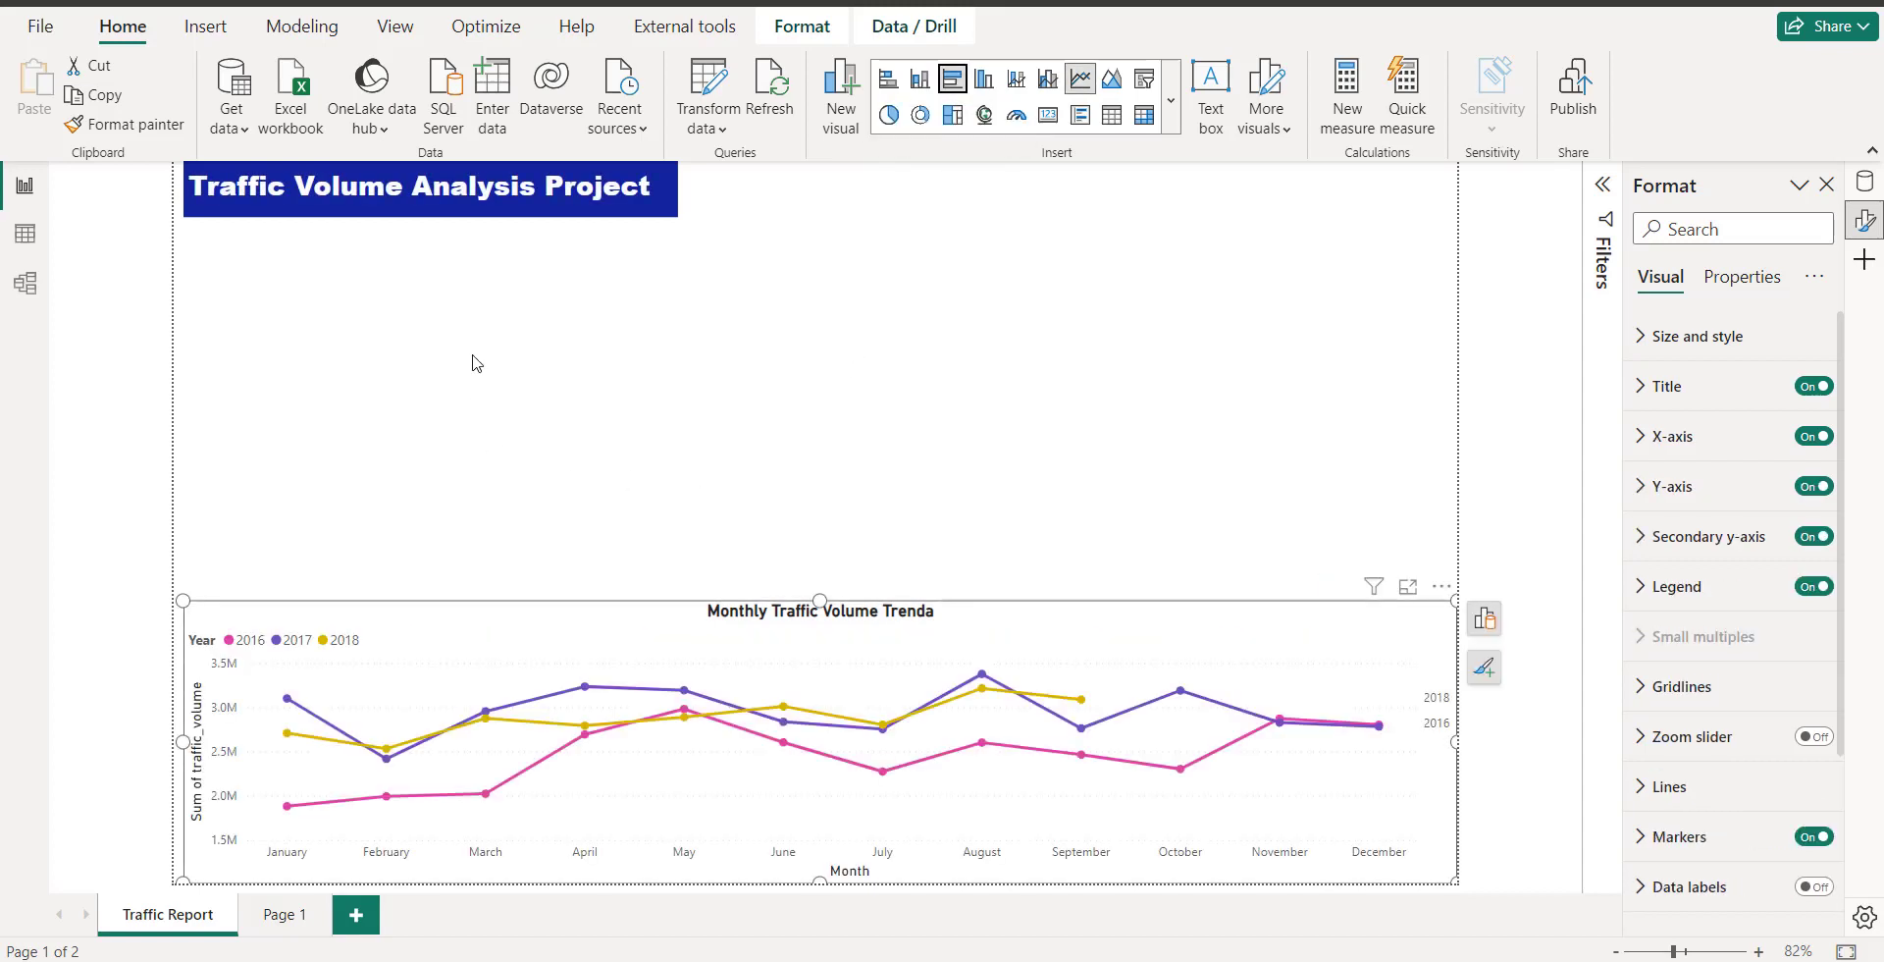
- Insert a clustered bar chart and size it to fill the space between the report title and the line chart
left_click(469, 362)
left_click(950, 82)
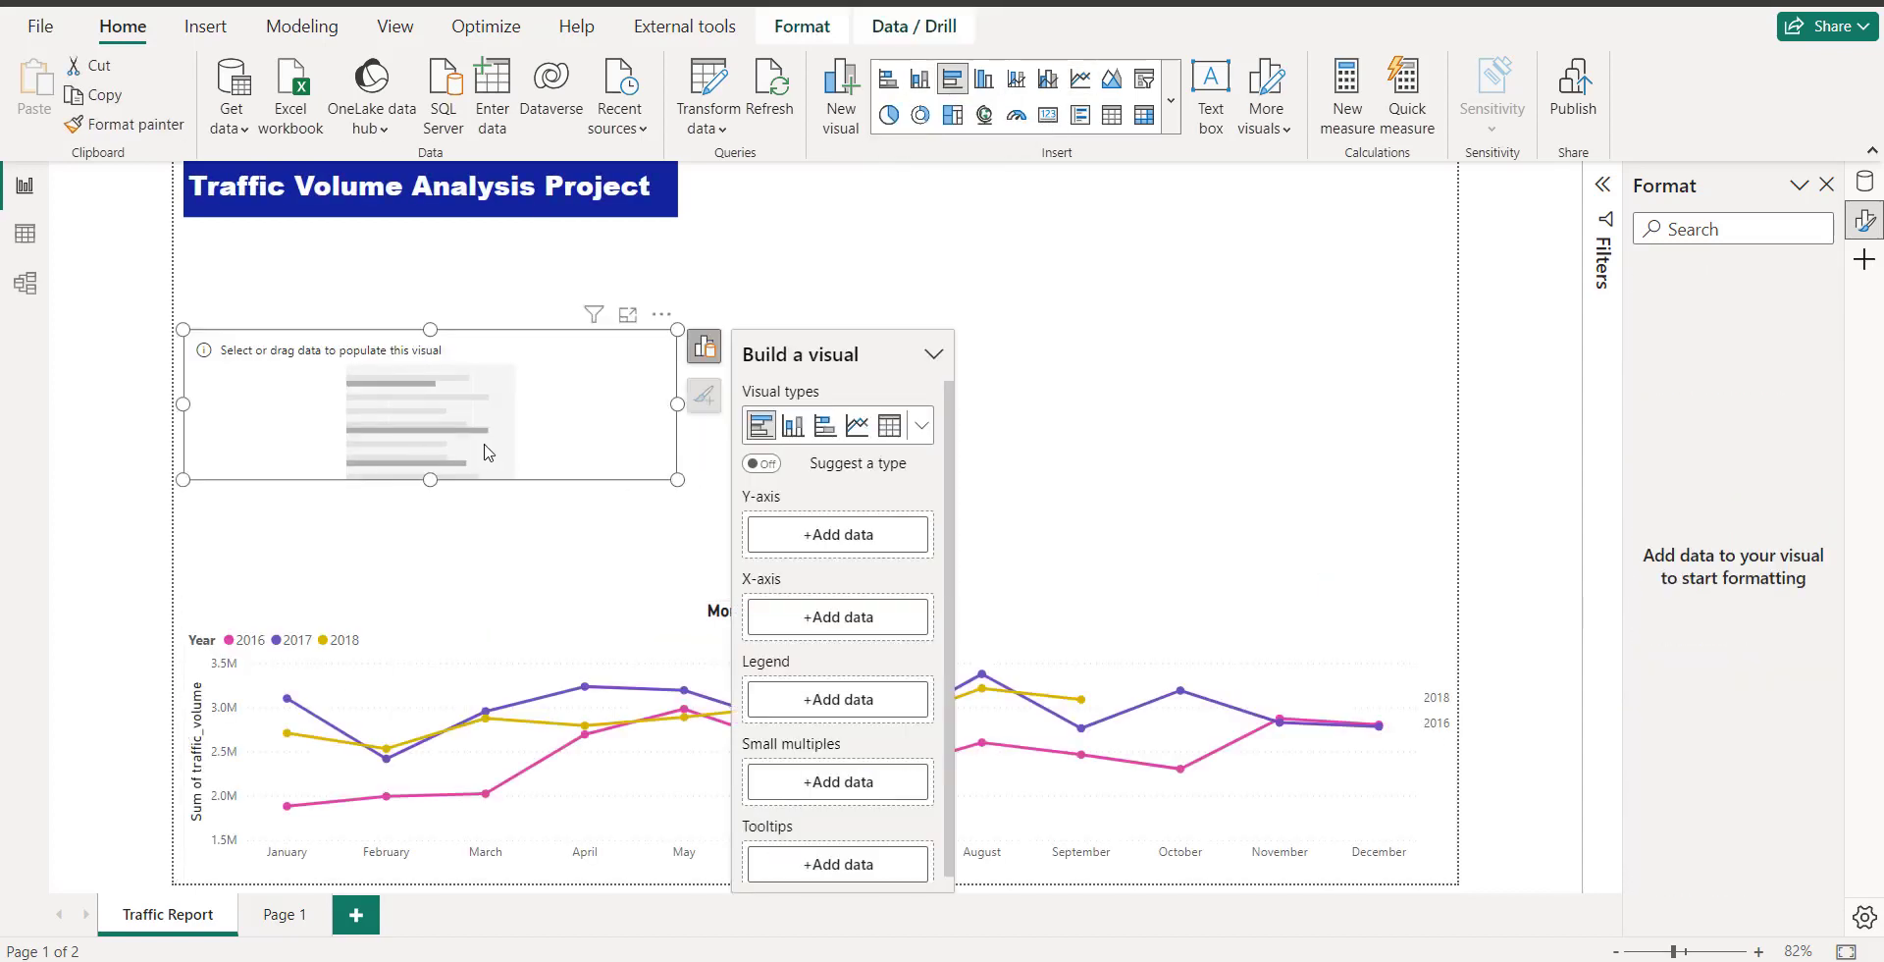
left_click_drag(431, 331, 430, 217)
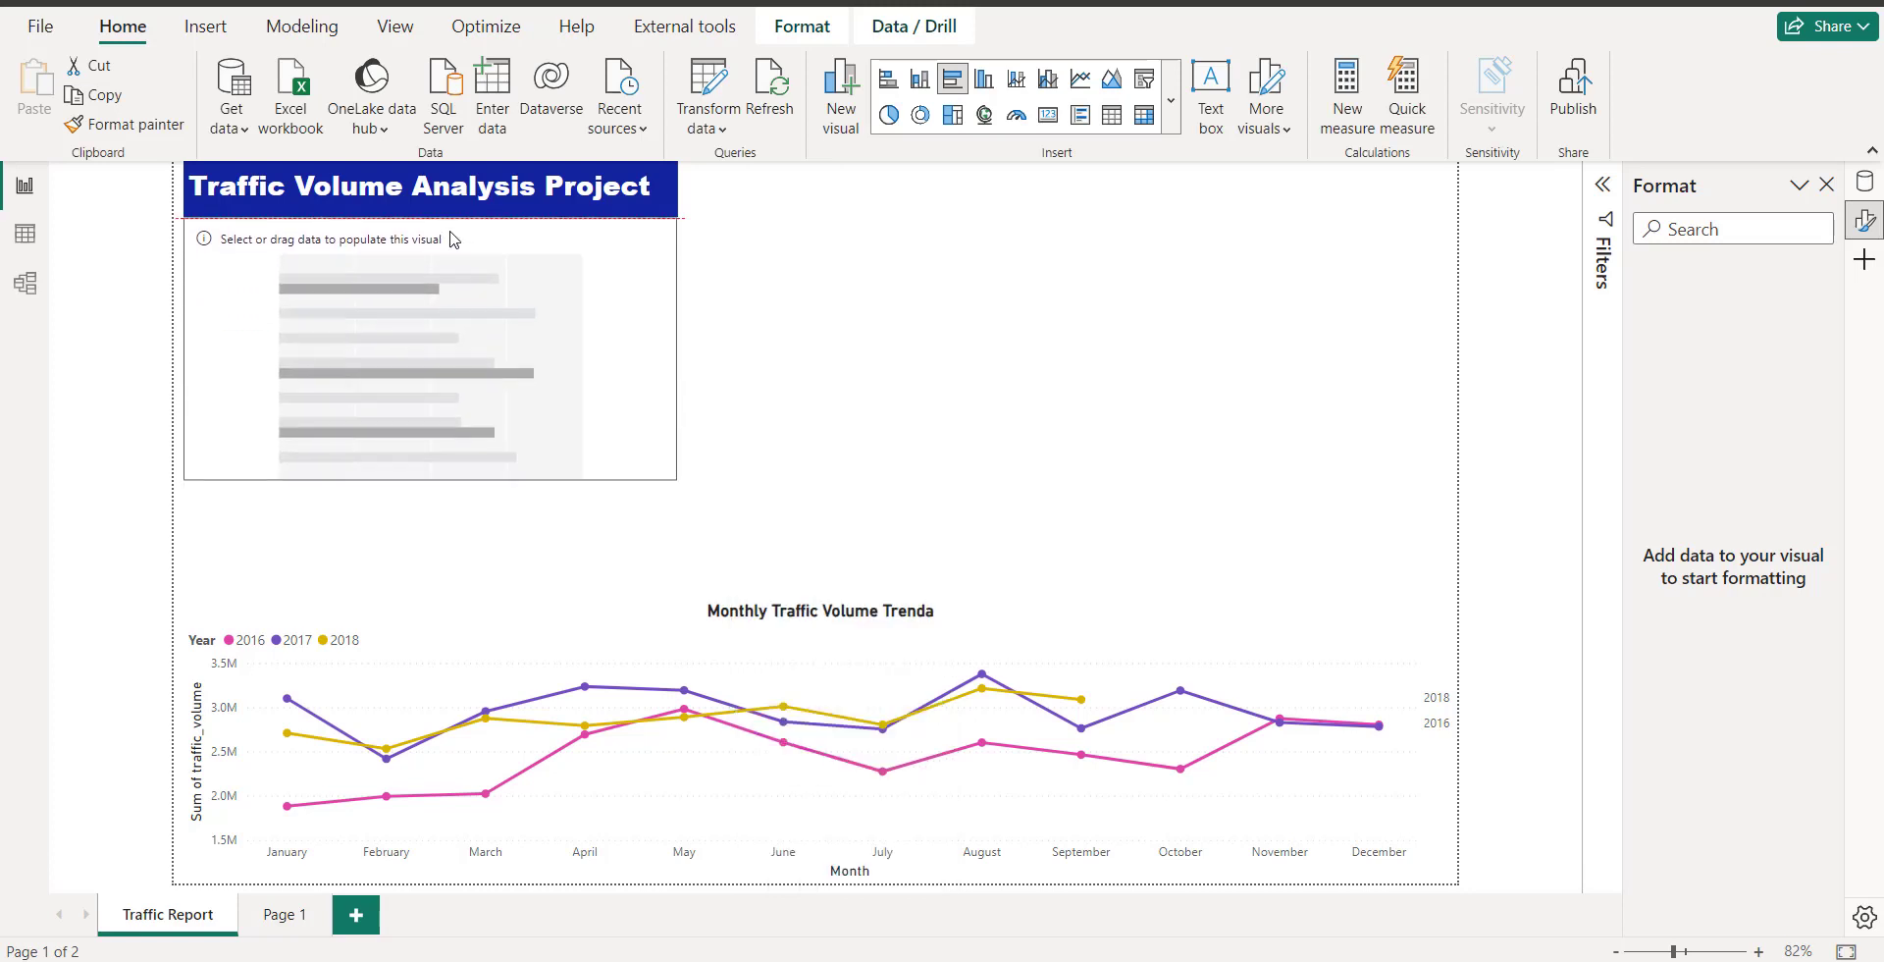
left_click_drag(676, 480, 710, 594)
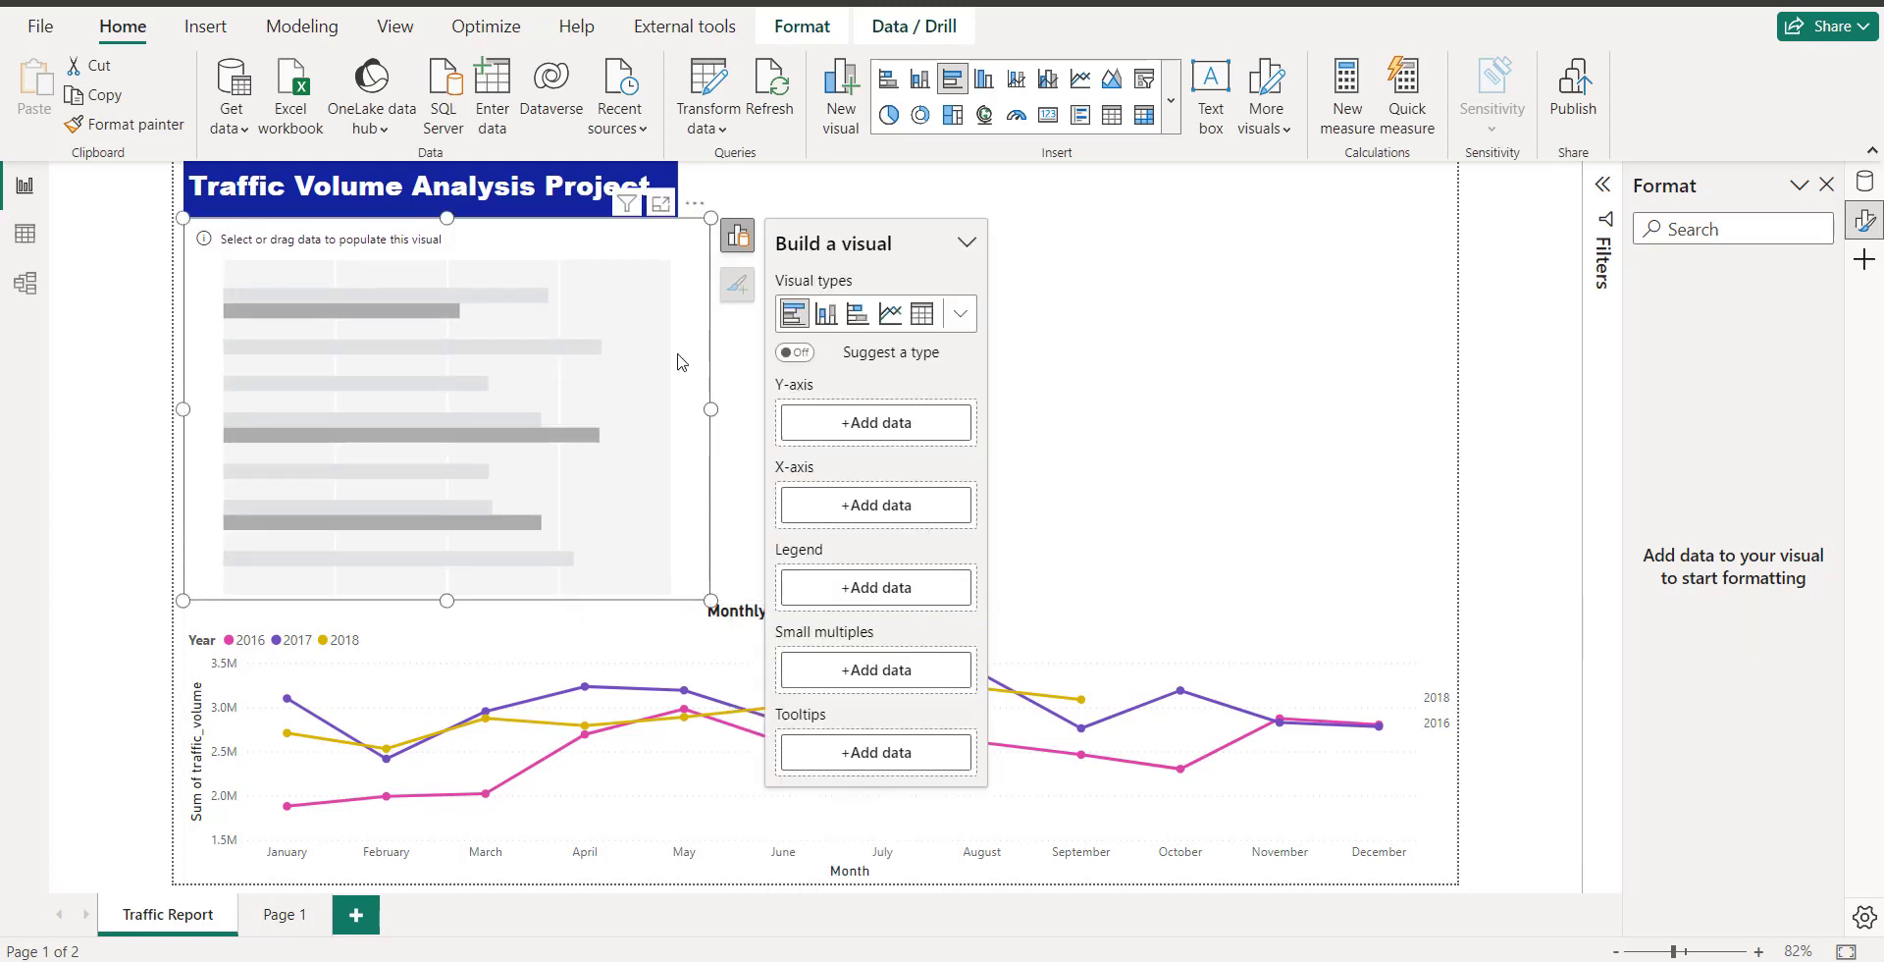
- Assign the weather_main field from Traffic_Data to the Y-axis of the clustered bar chart
left_click(744, 245)
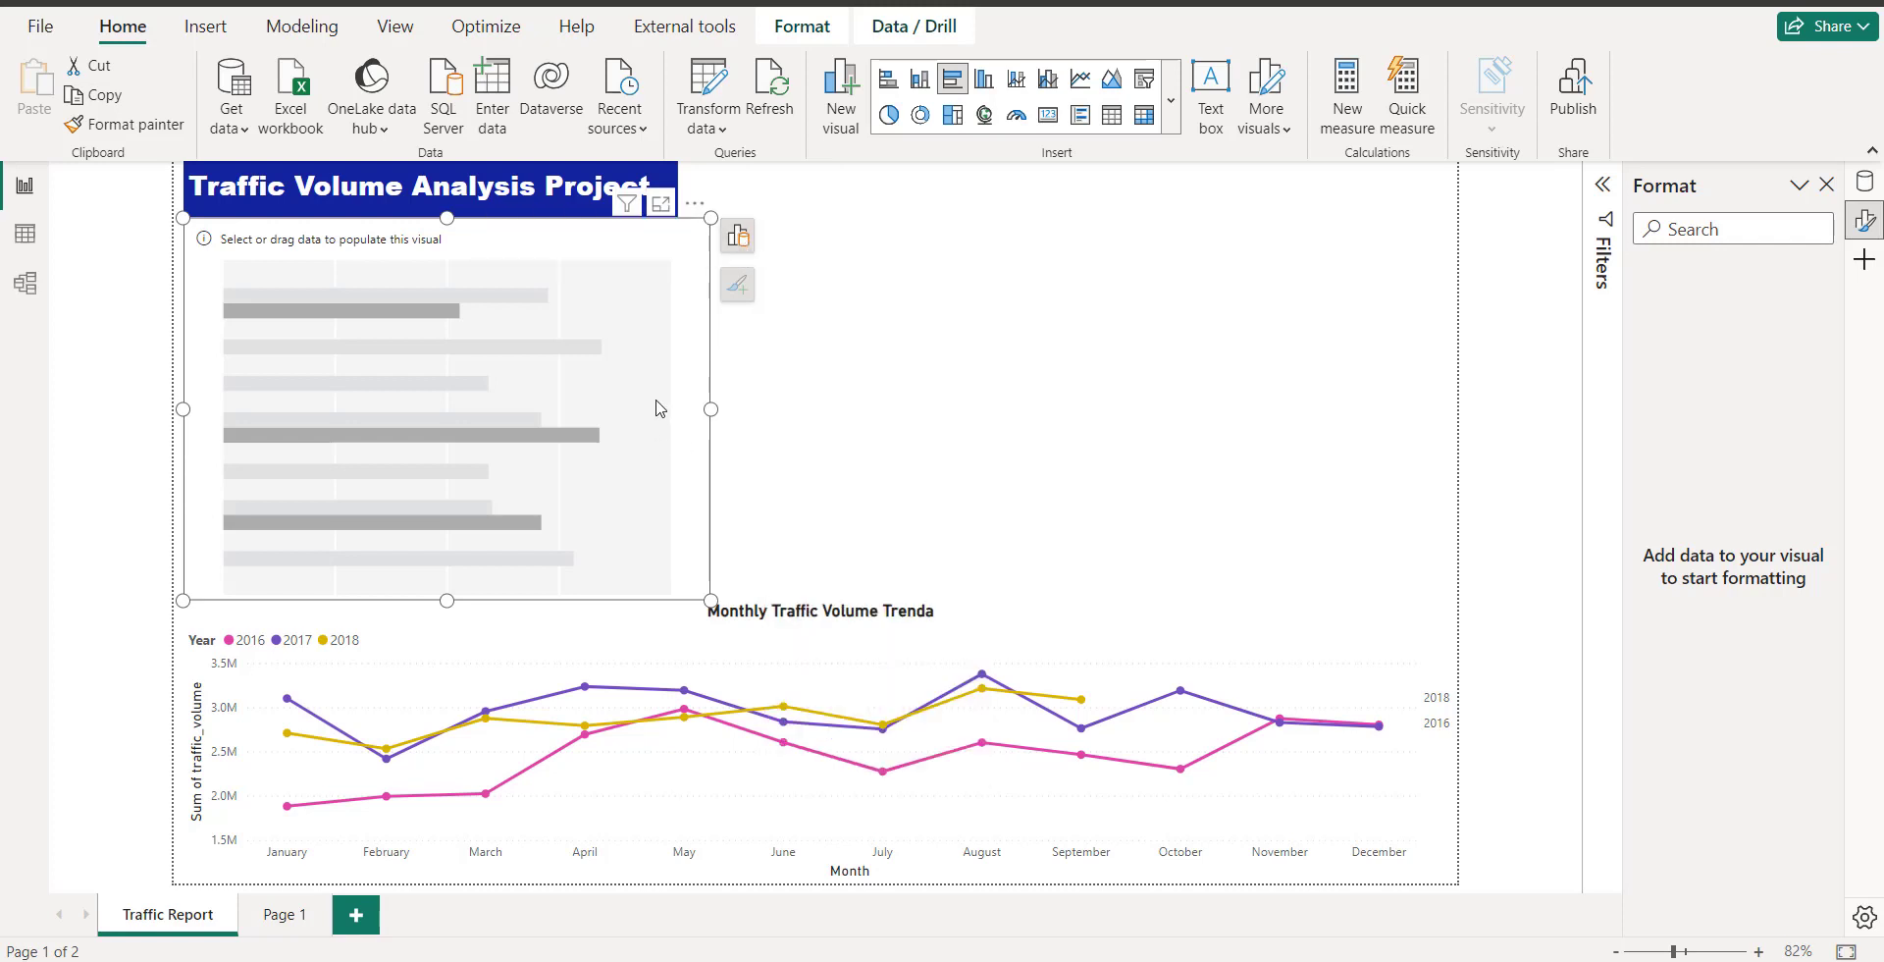
left_click(737, 237)
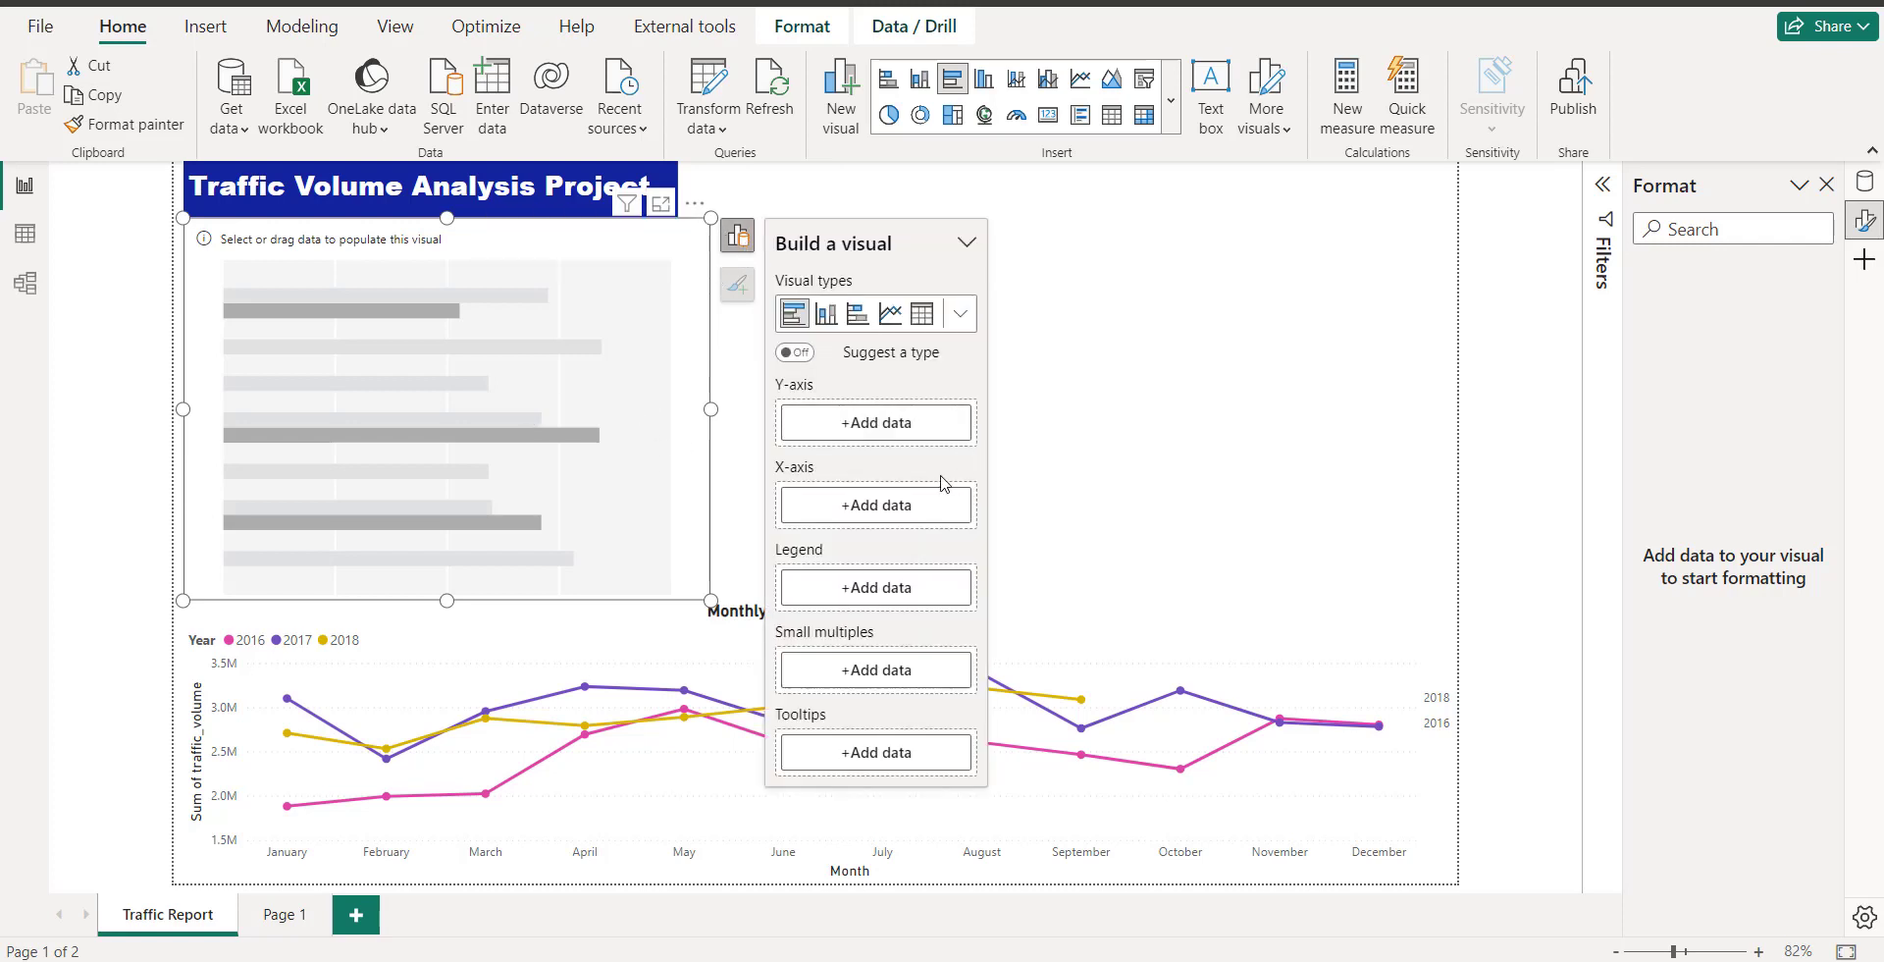
left_click(901, 432)
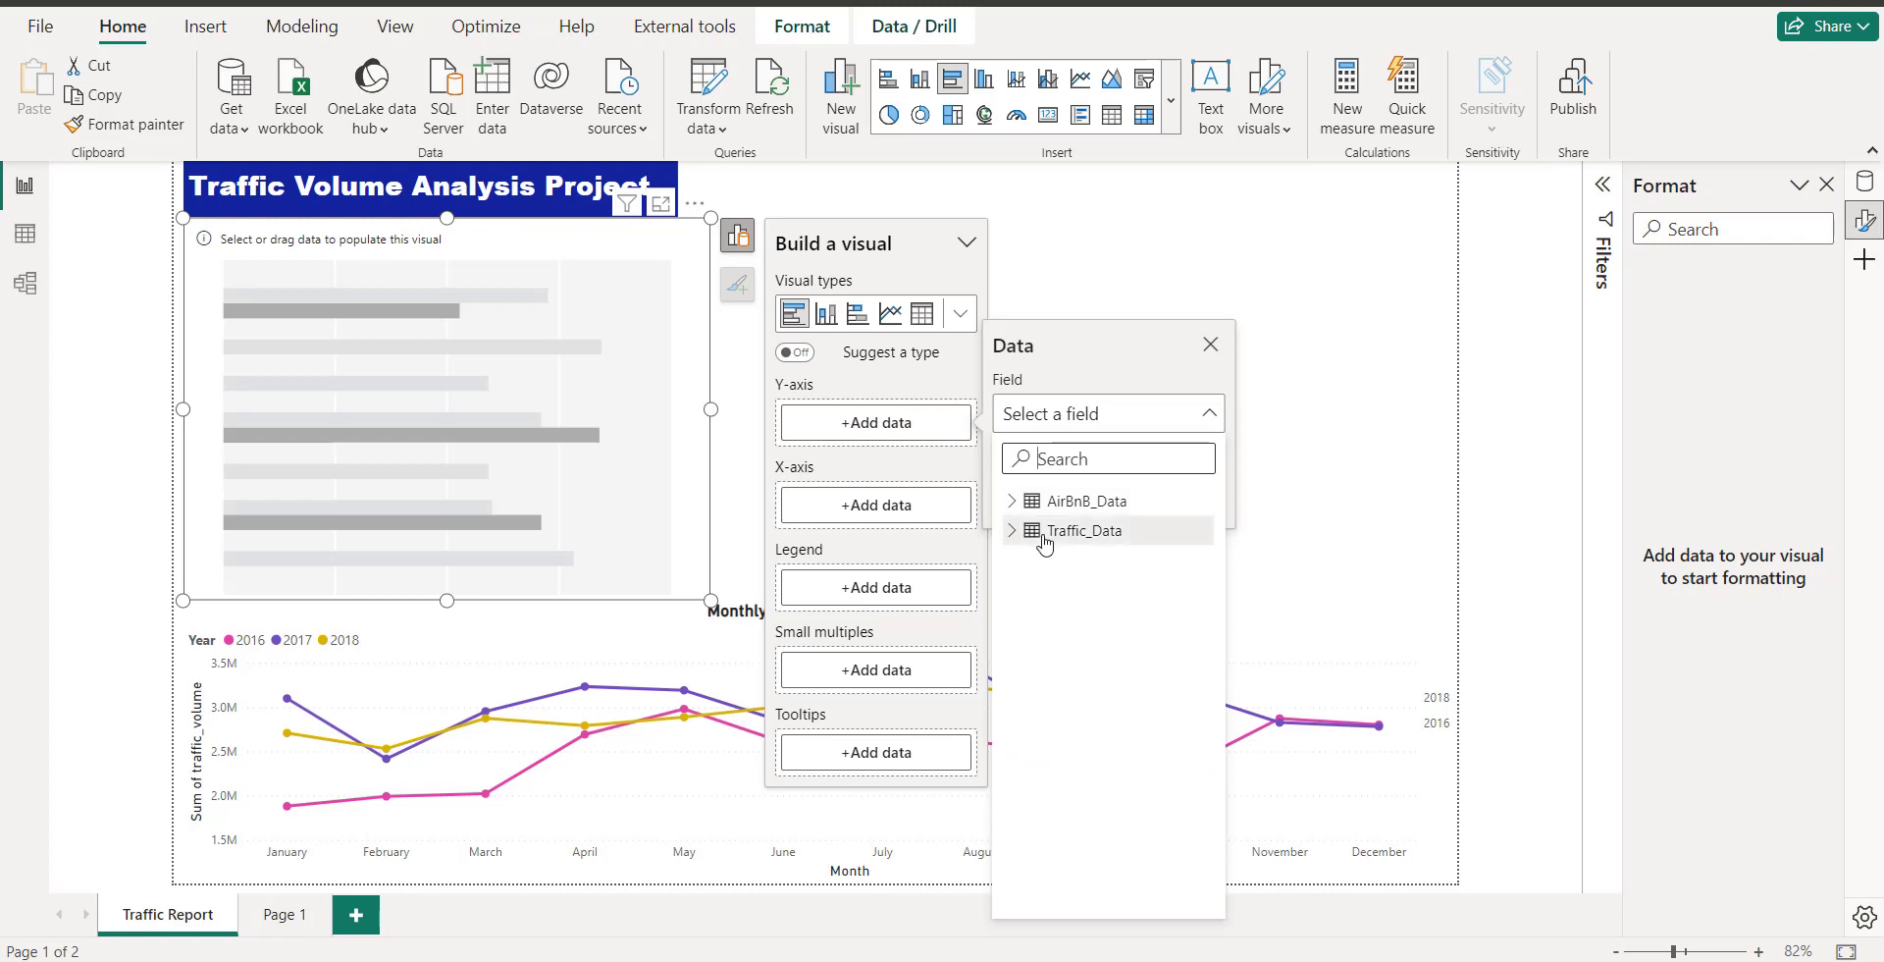
left_click(1011, 535)
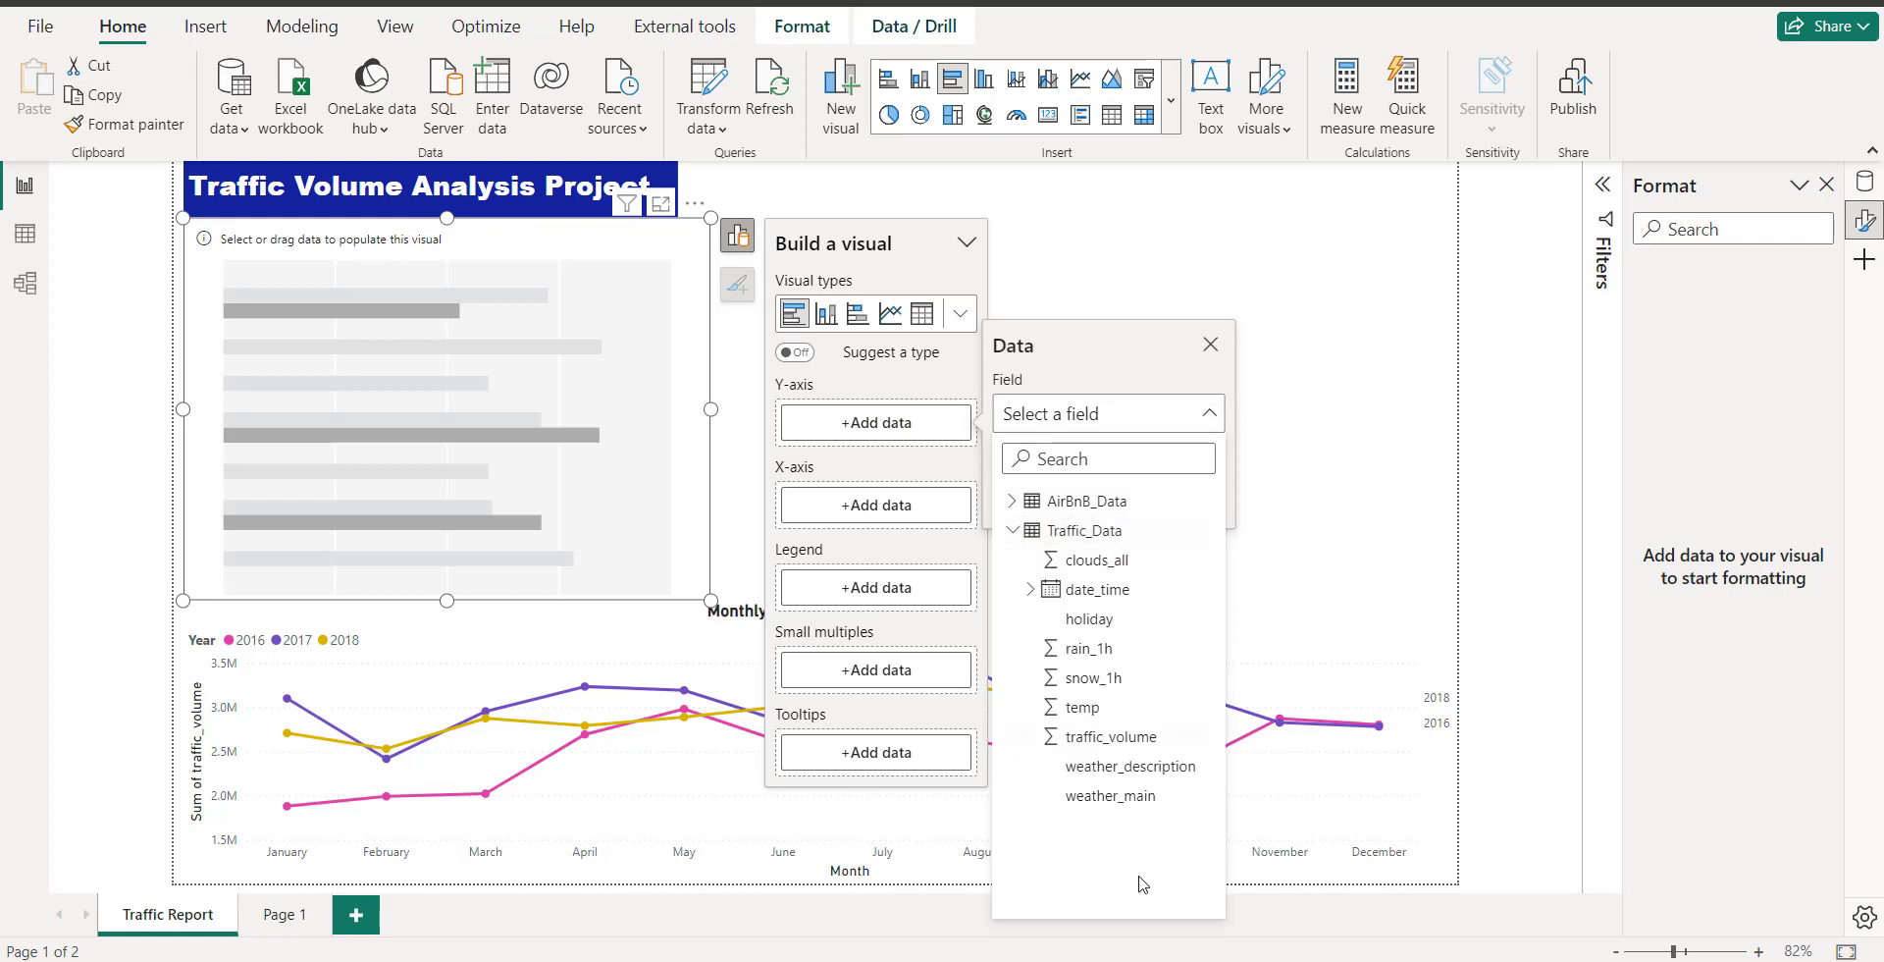
left_click(1112, 796)
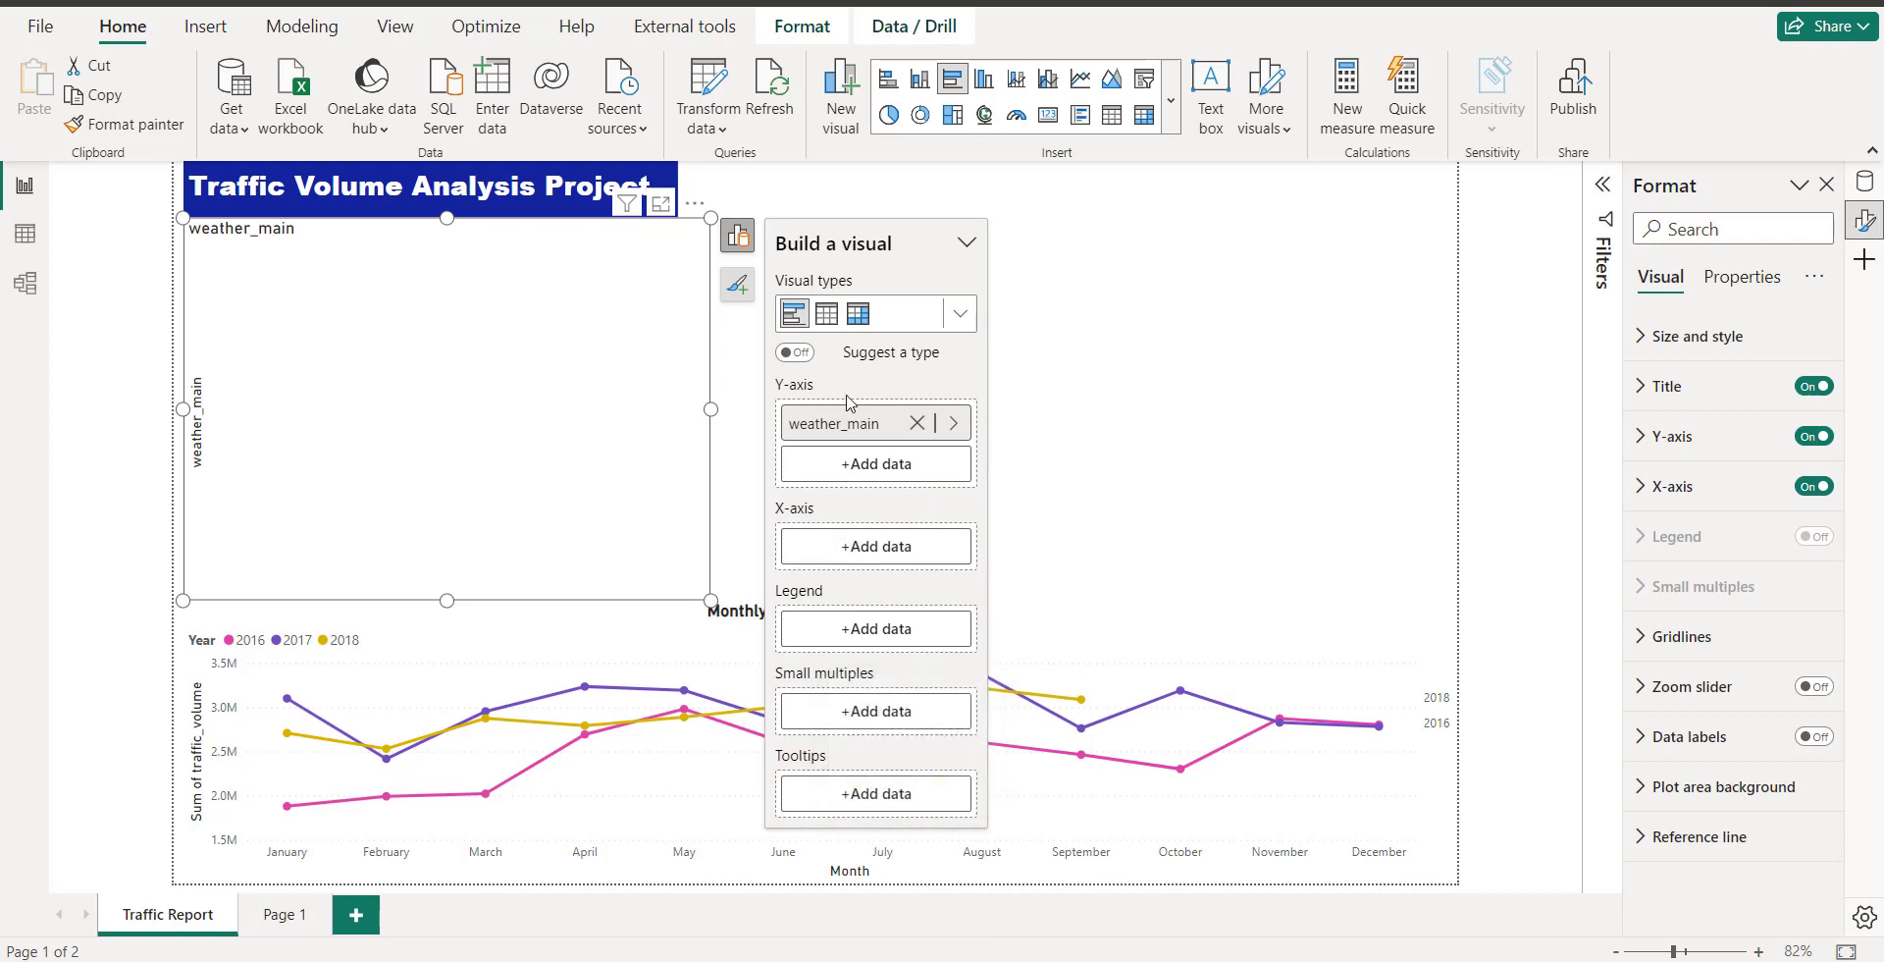
- Assign traffic_volume from Traffic_Data to the X-axis of the clustered bar chart
left_click(878, 574)
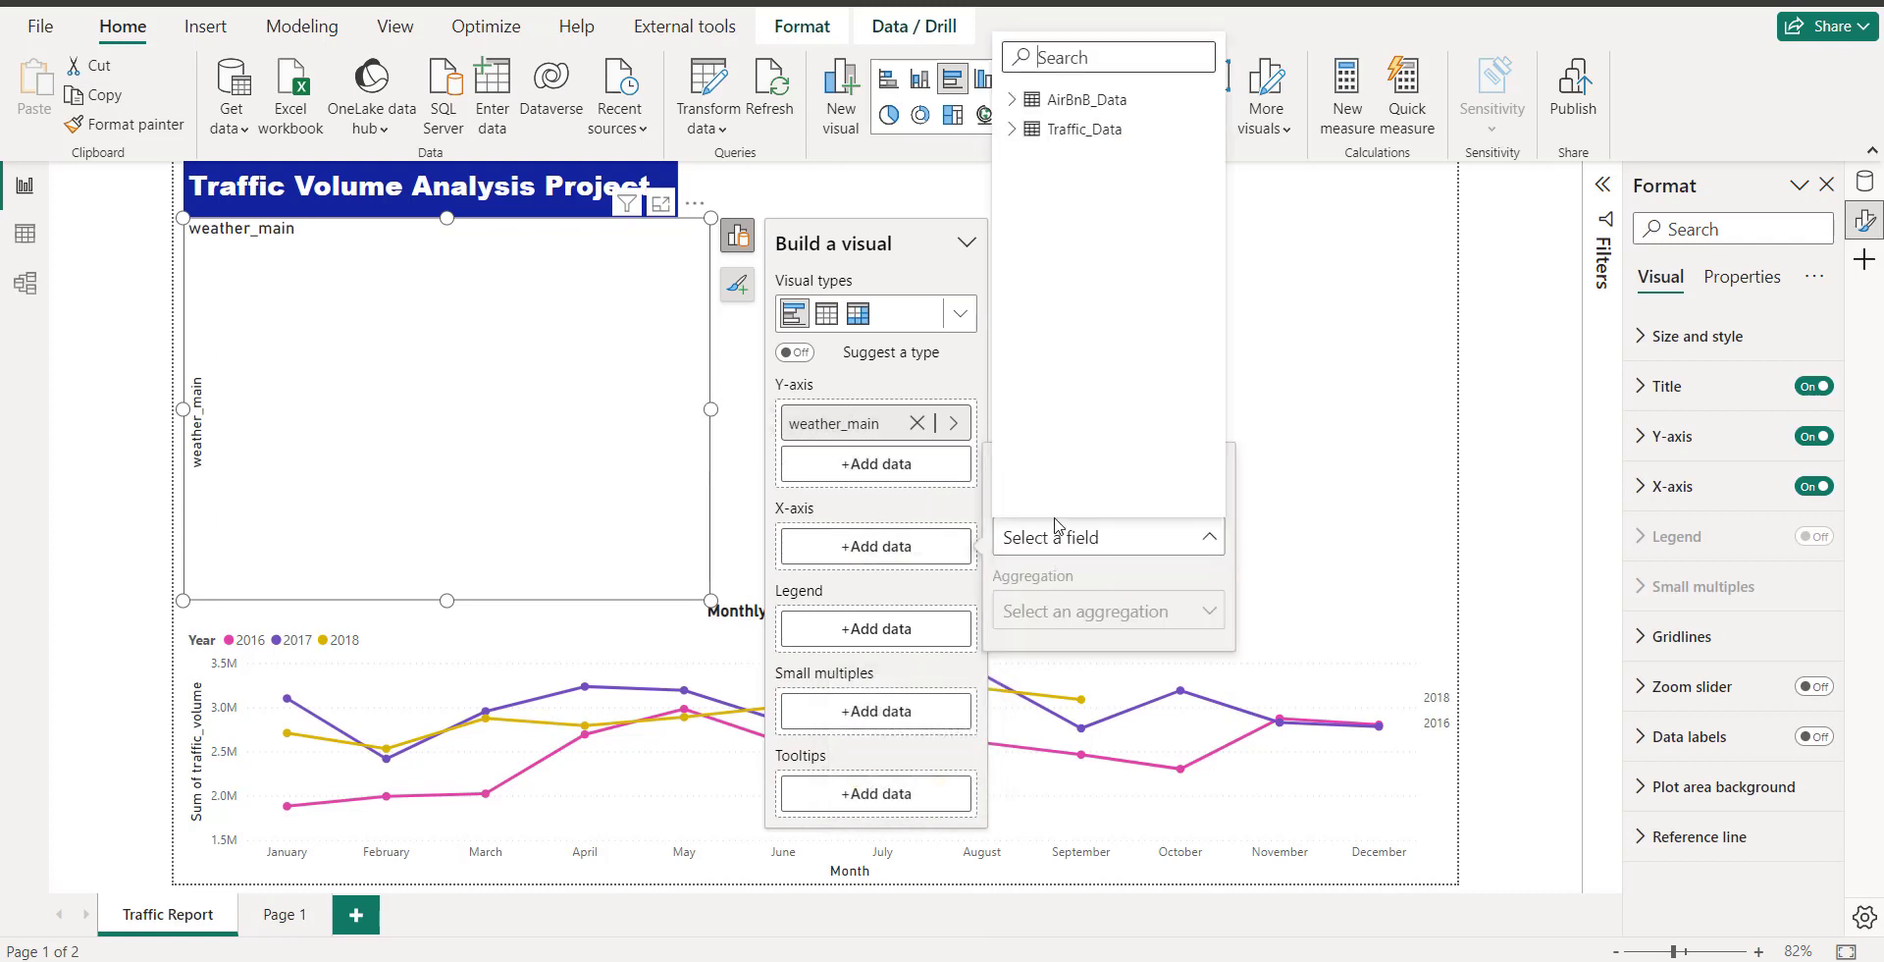
left_click(1010, 133)
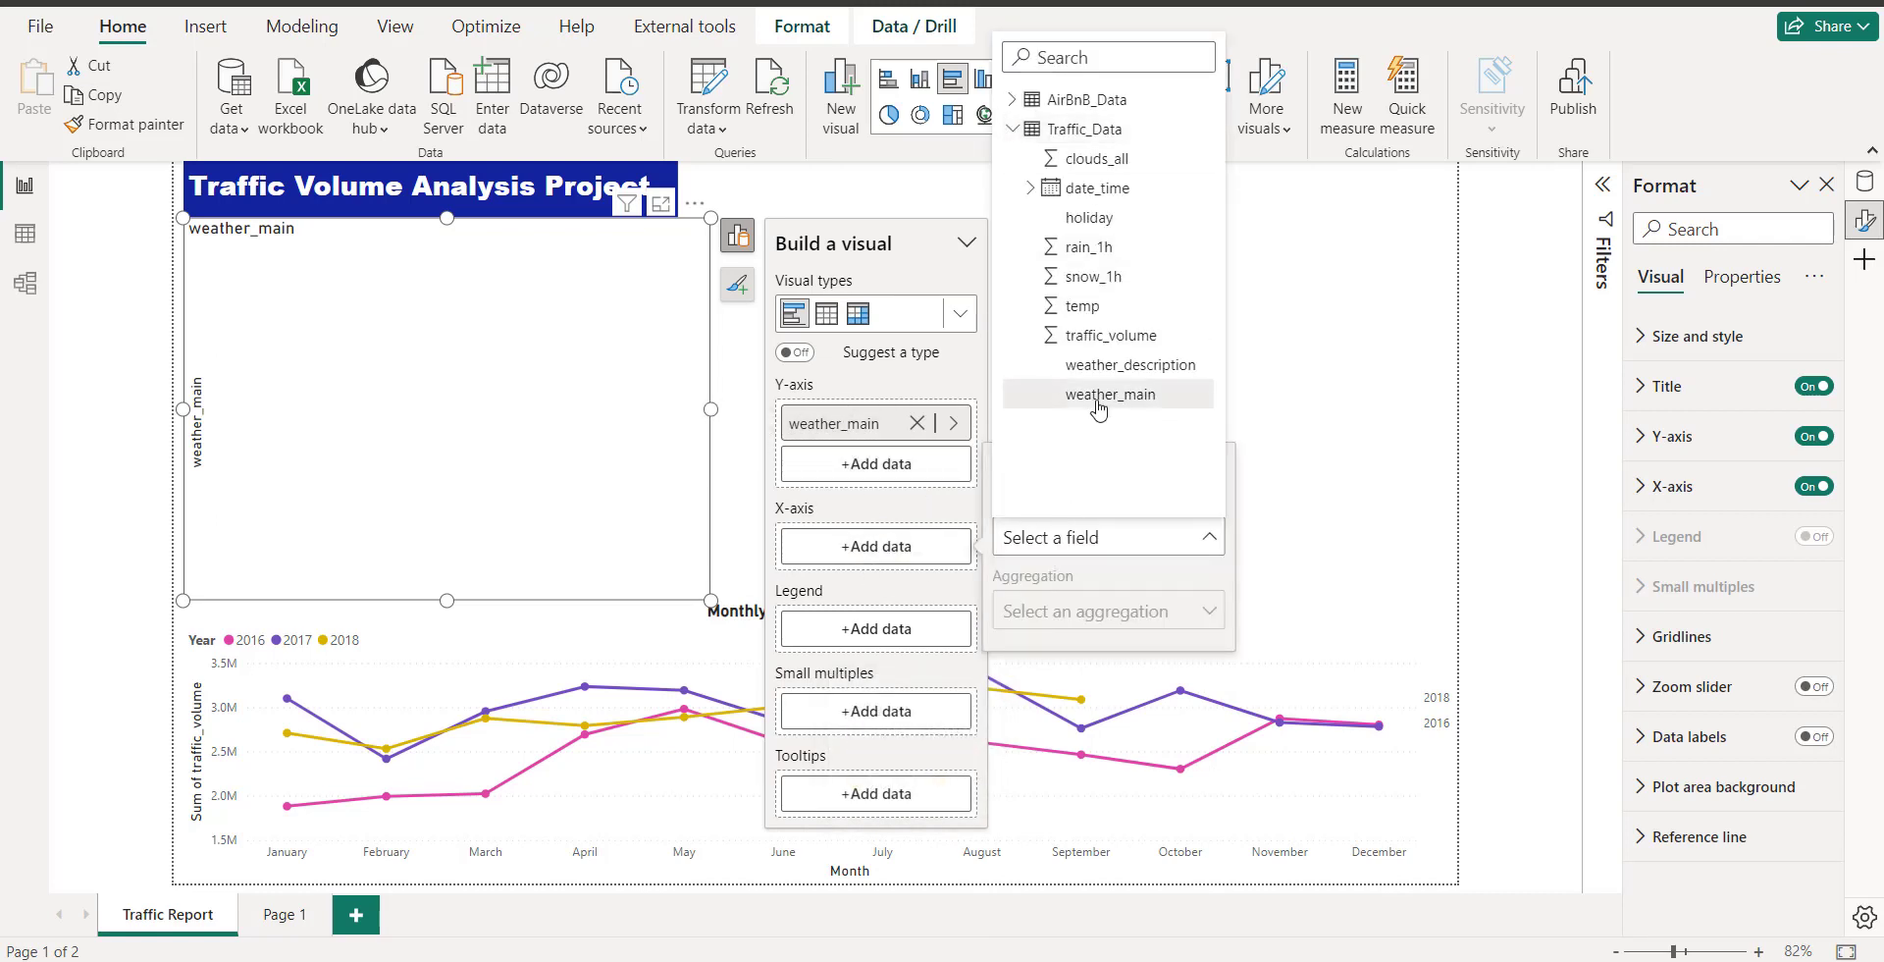
left_click(1103, 336)
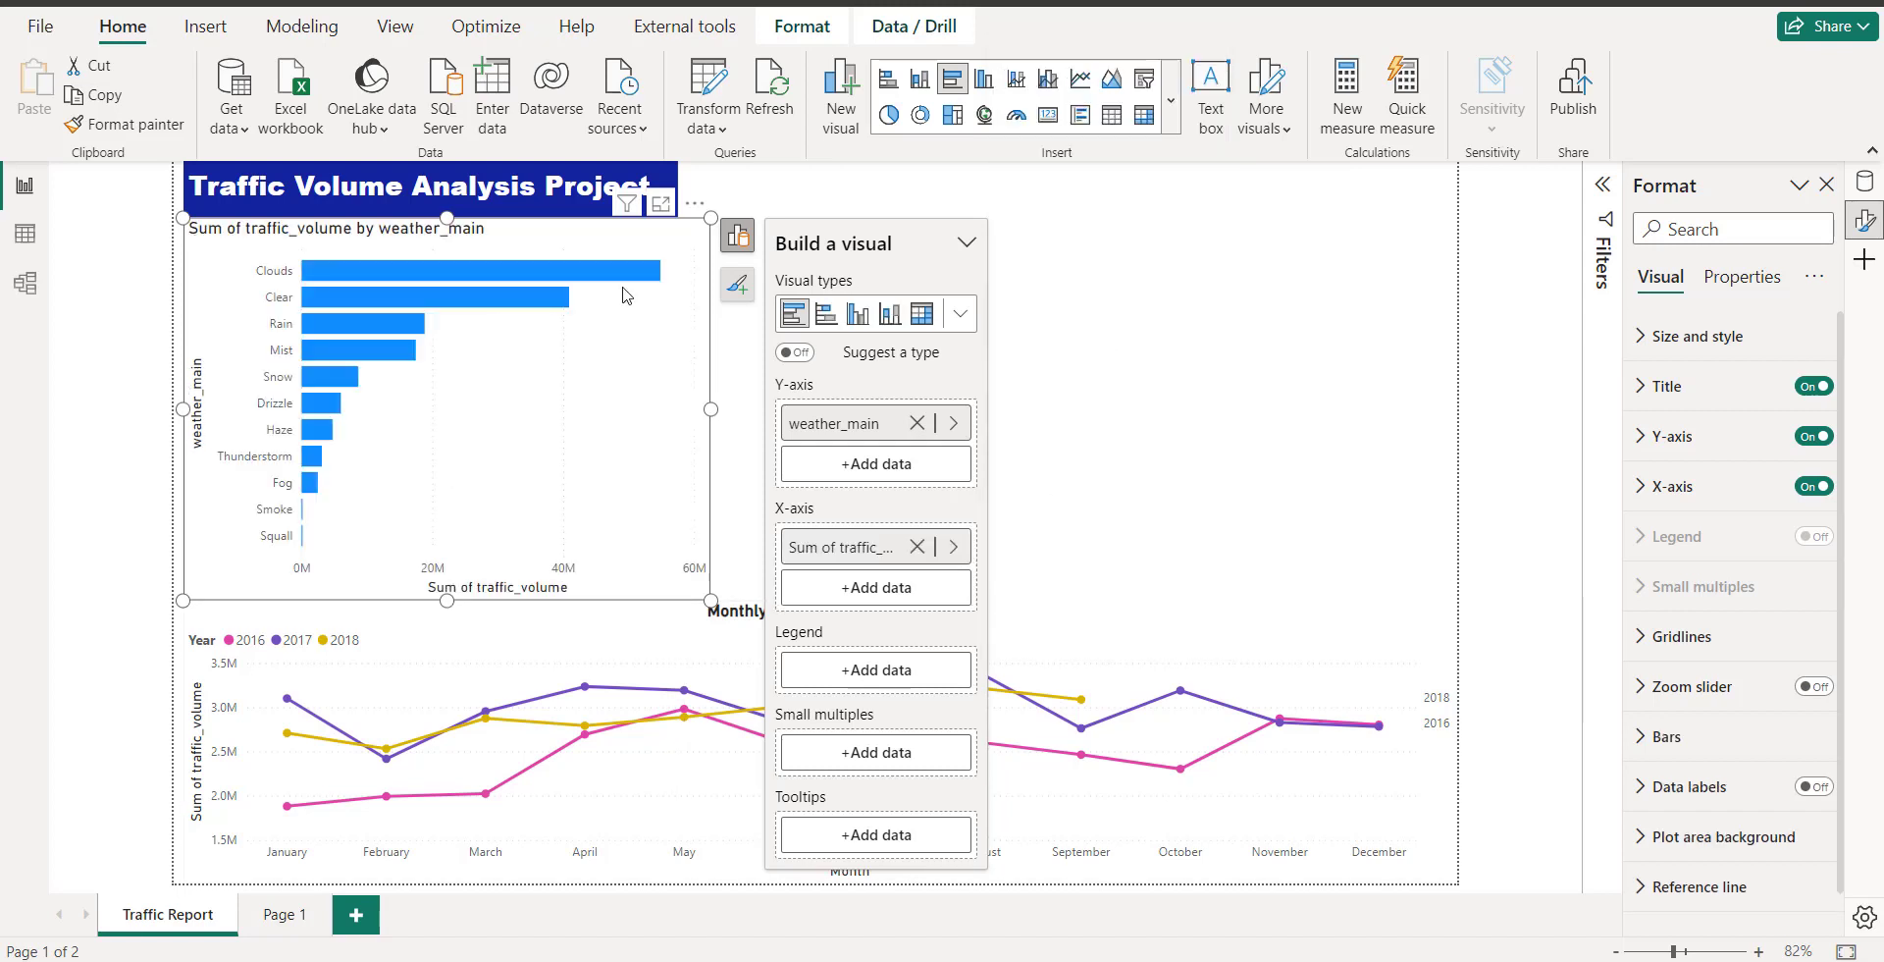
left_click(1128, 506)
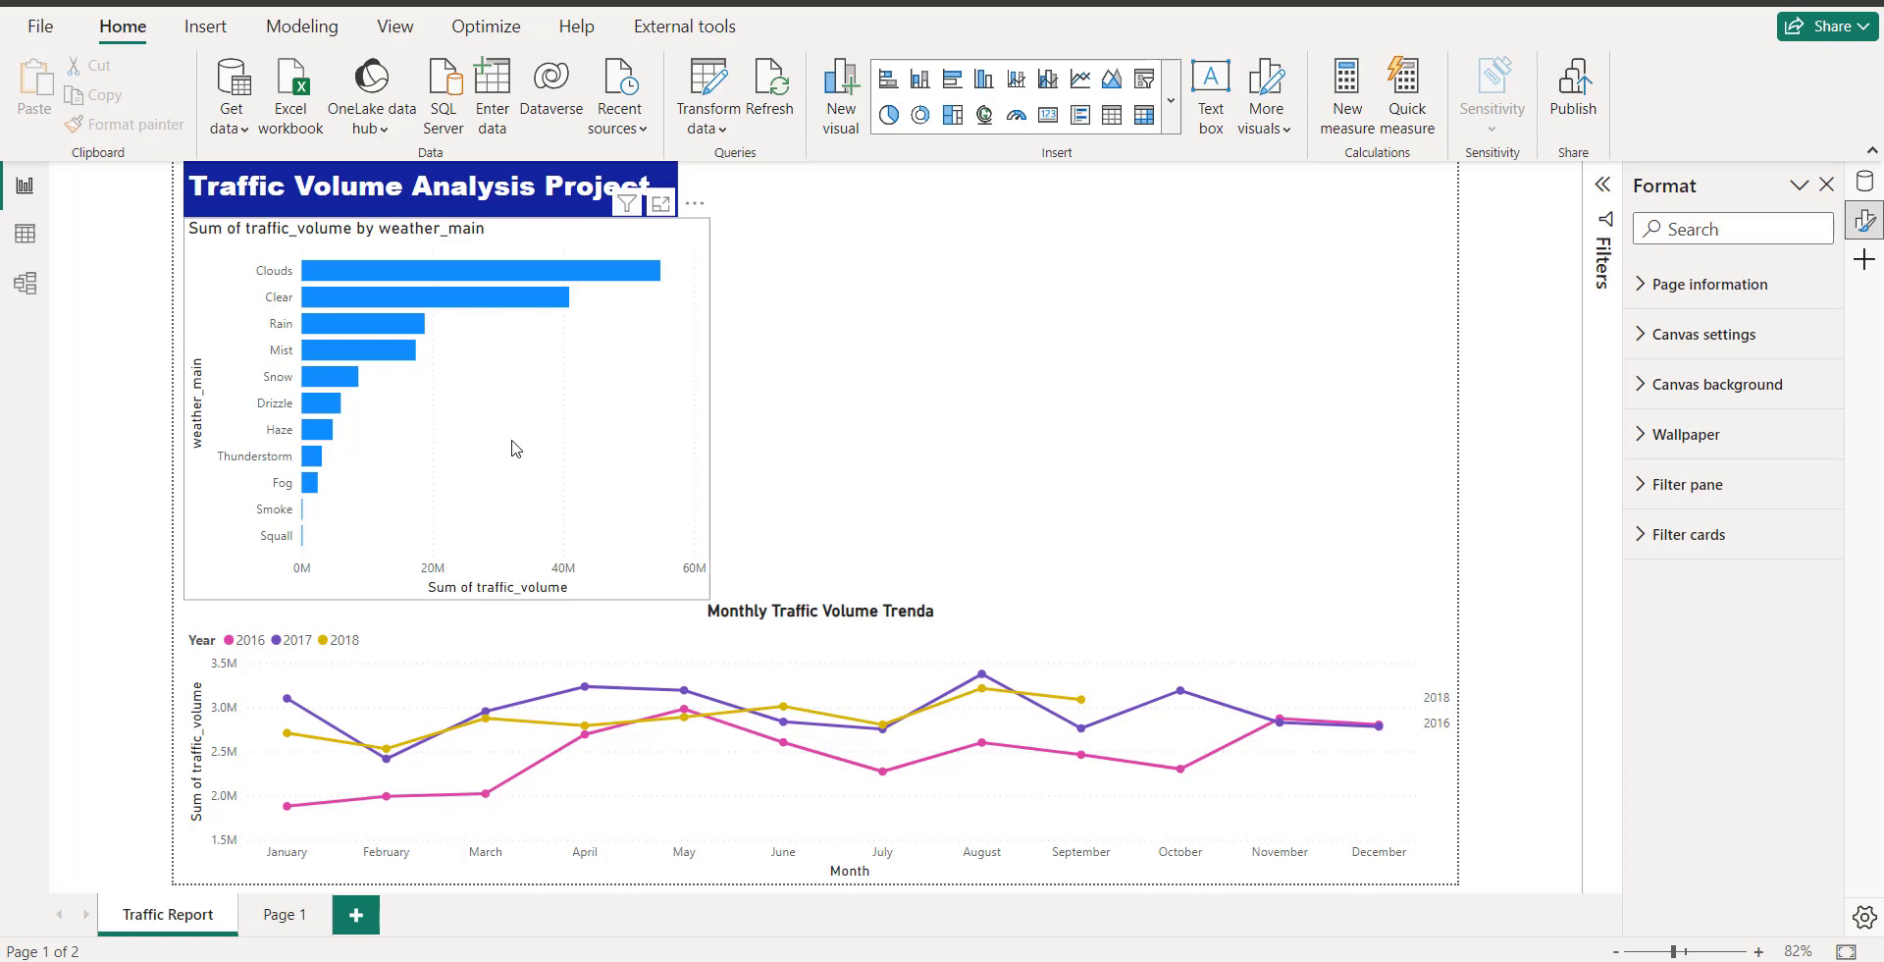
- Turn on data labels for the clustered bar chart
mouse_move(452, 281)
left_click(626, 436)
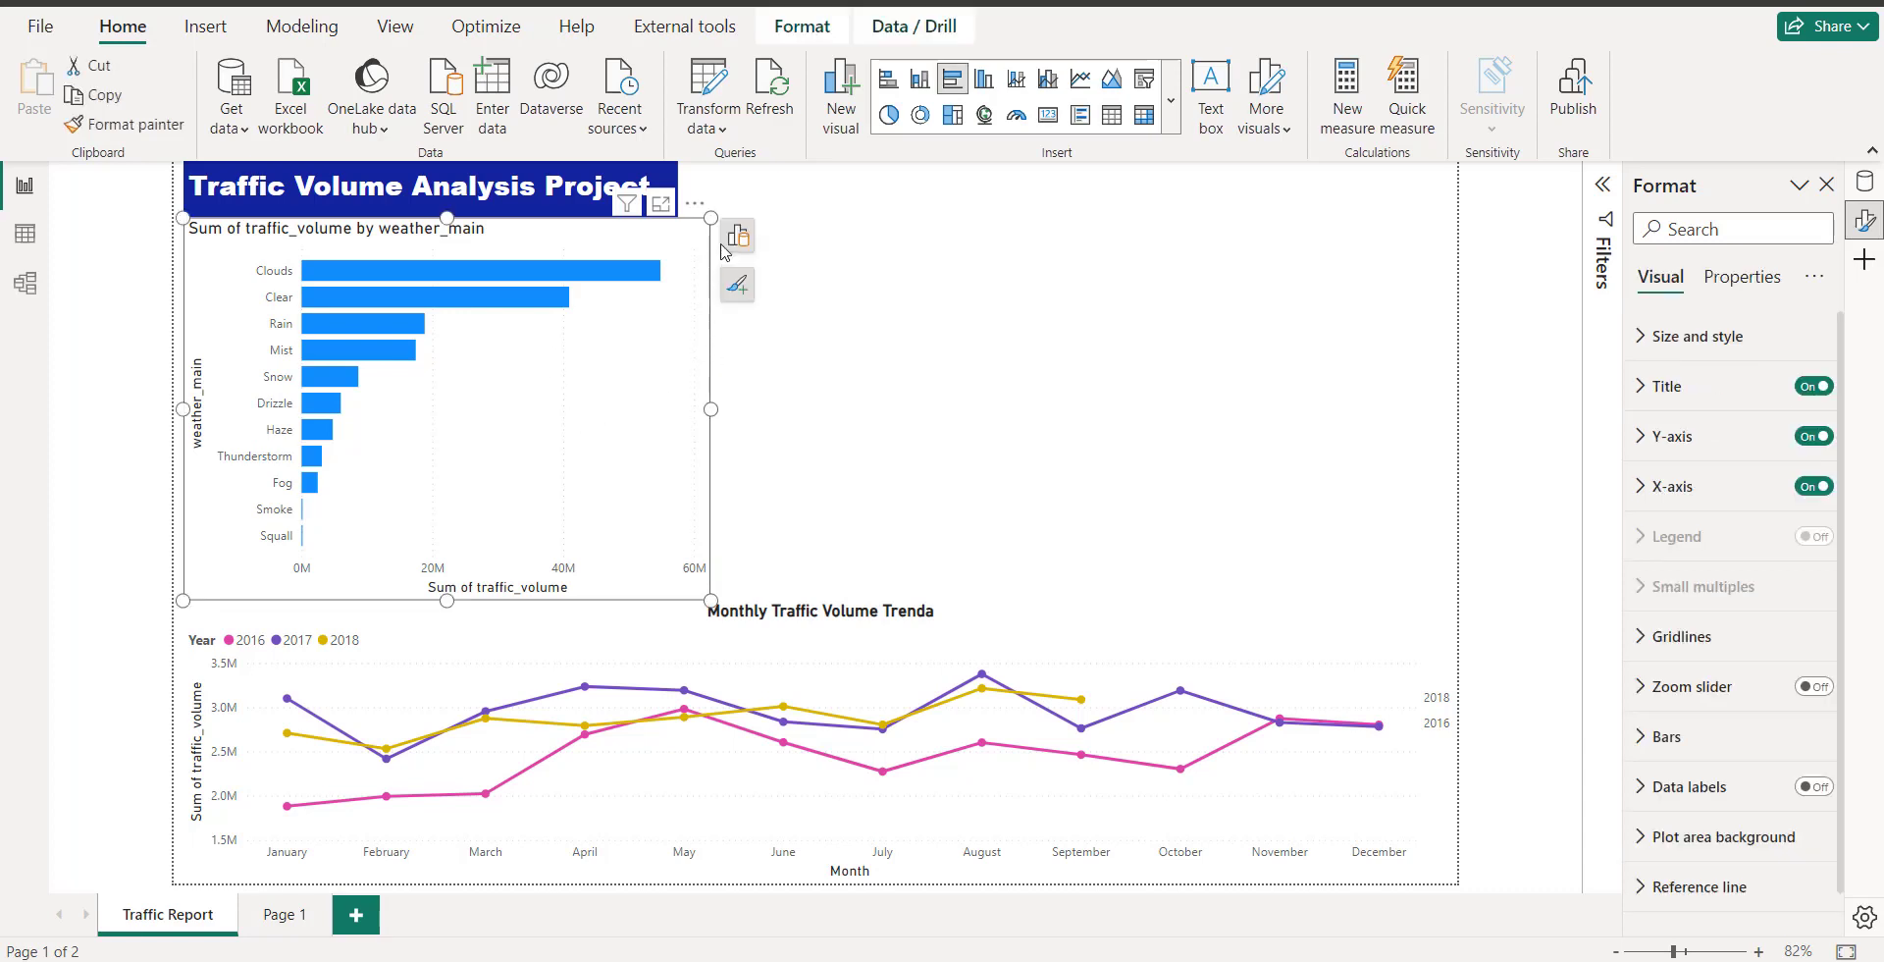
left_click(737, 285)
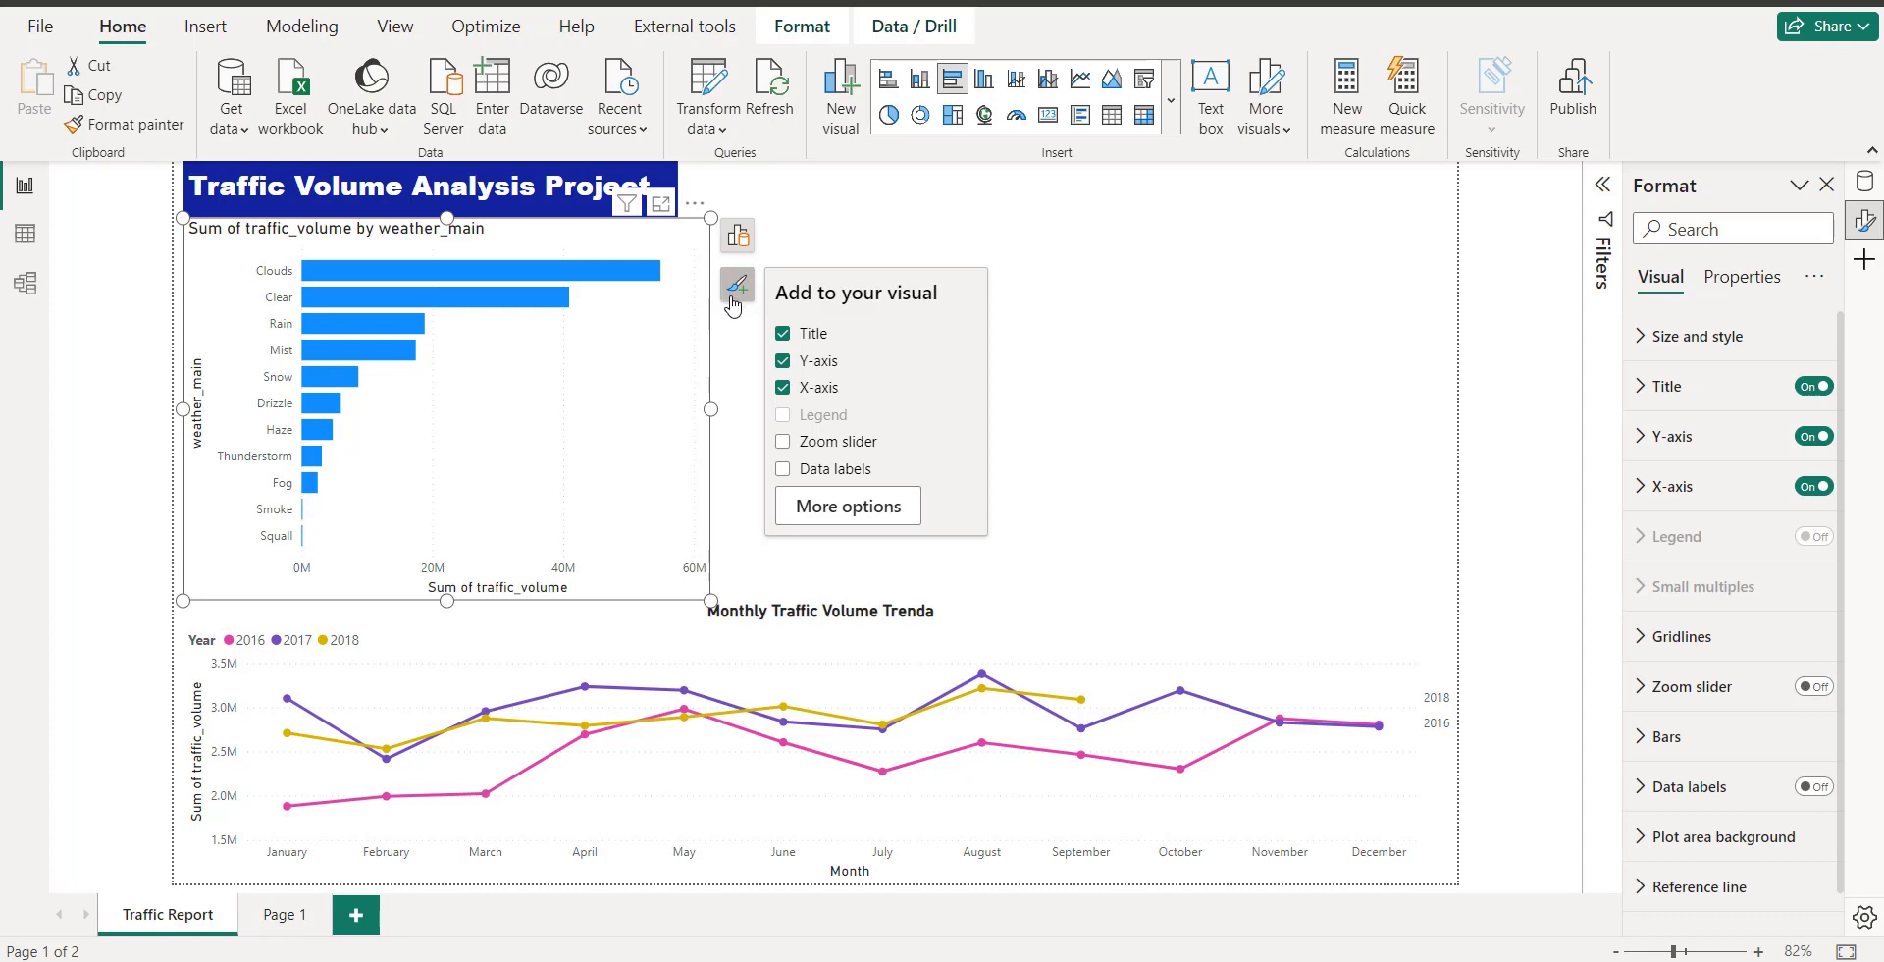
left_click(783, 469)
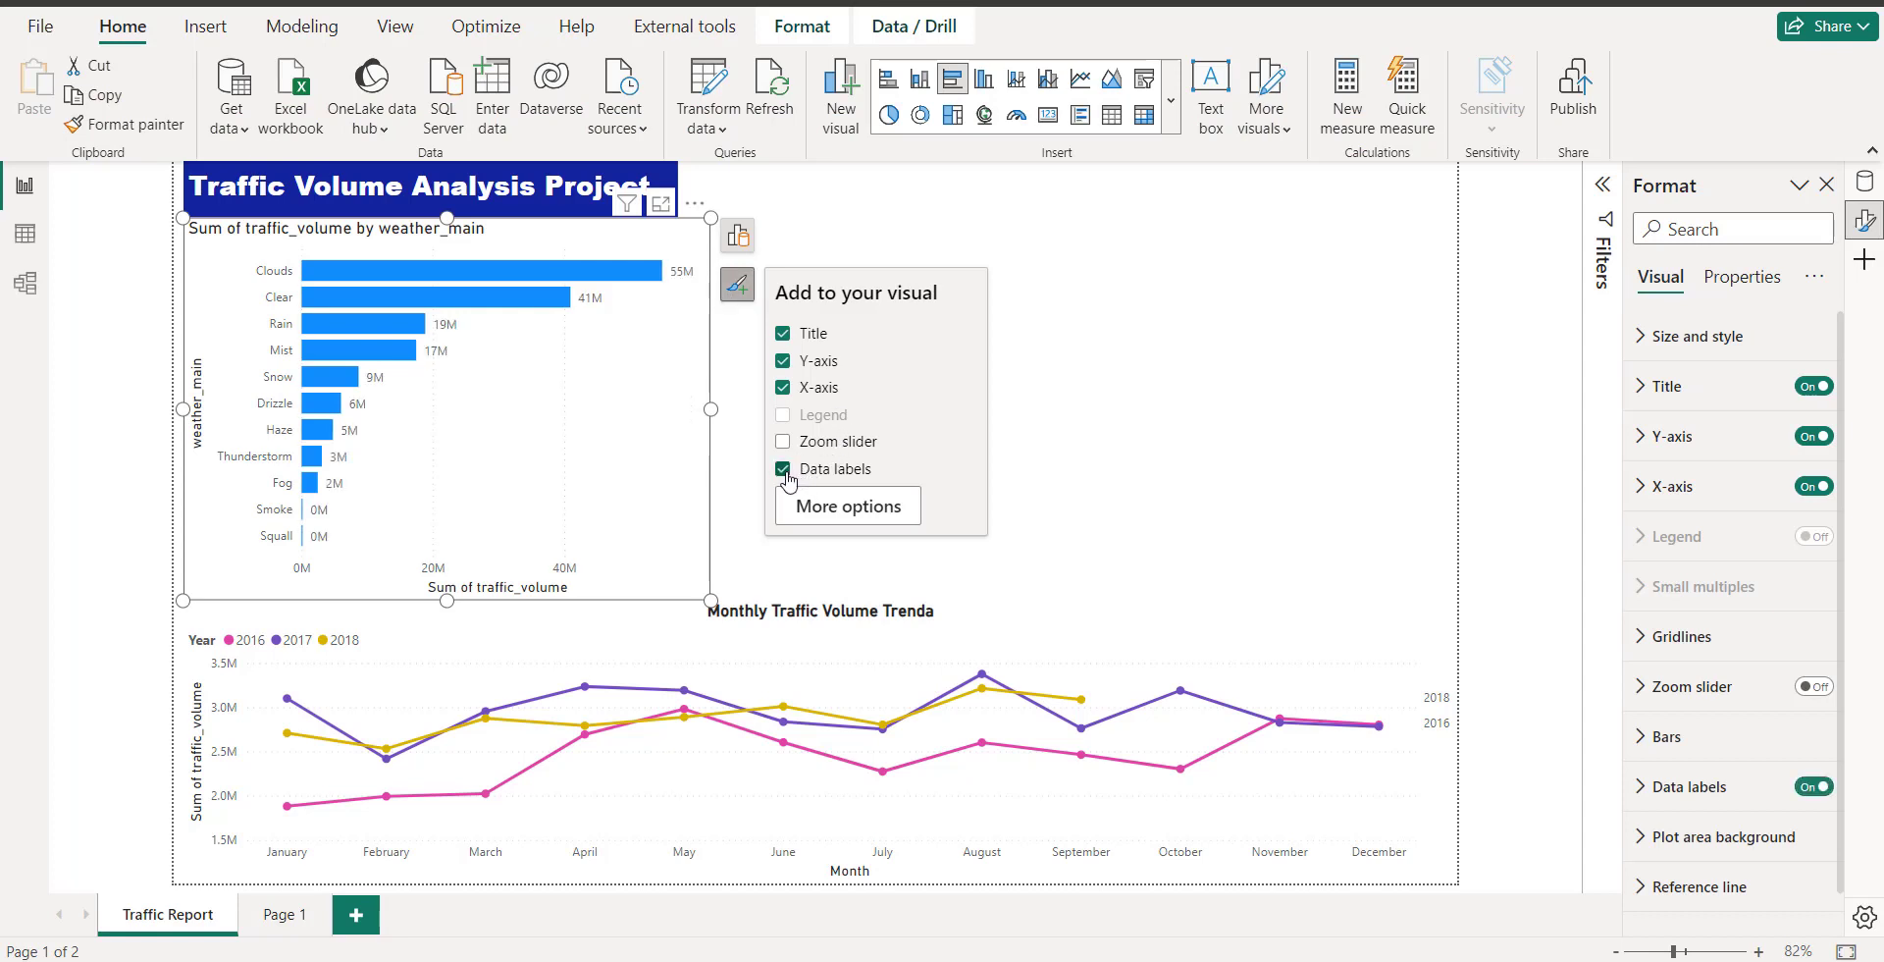
- Change the bar chart's title text to "Weather Type"
left_click(834, 526)
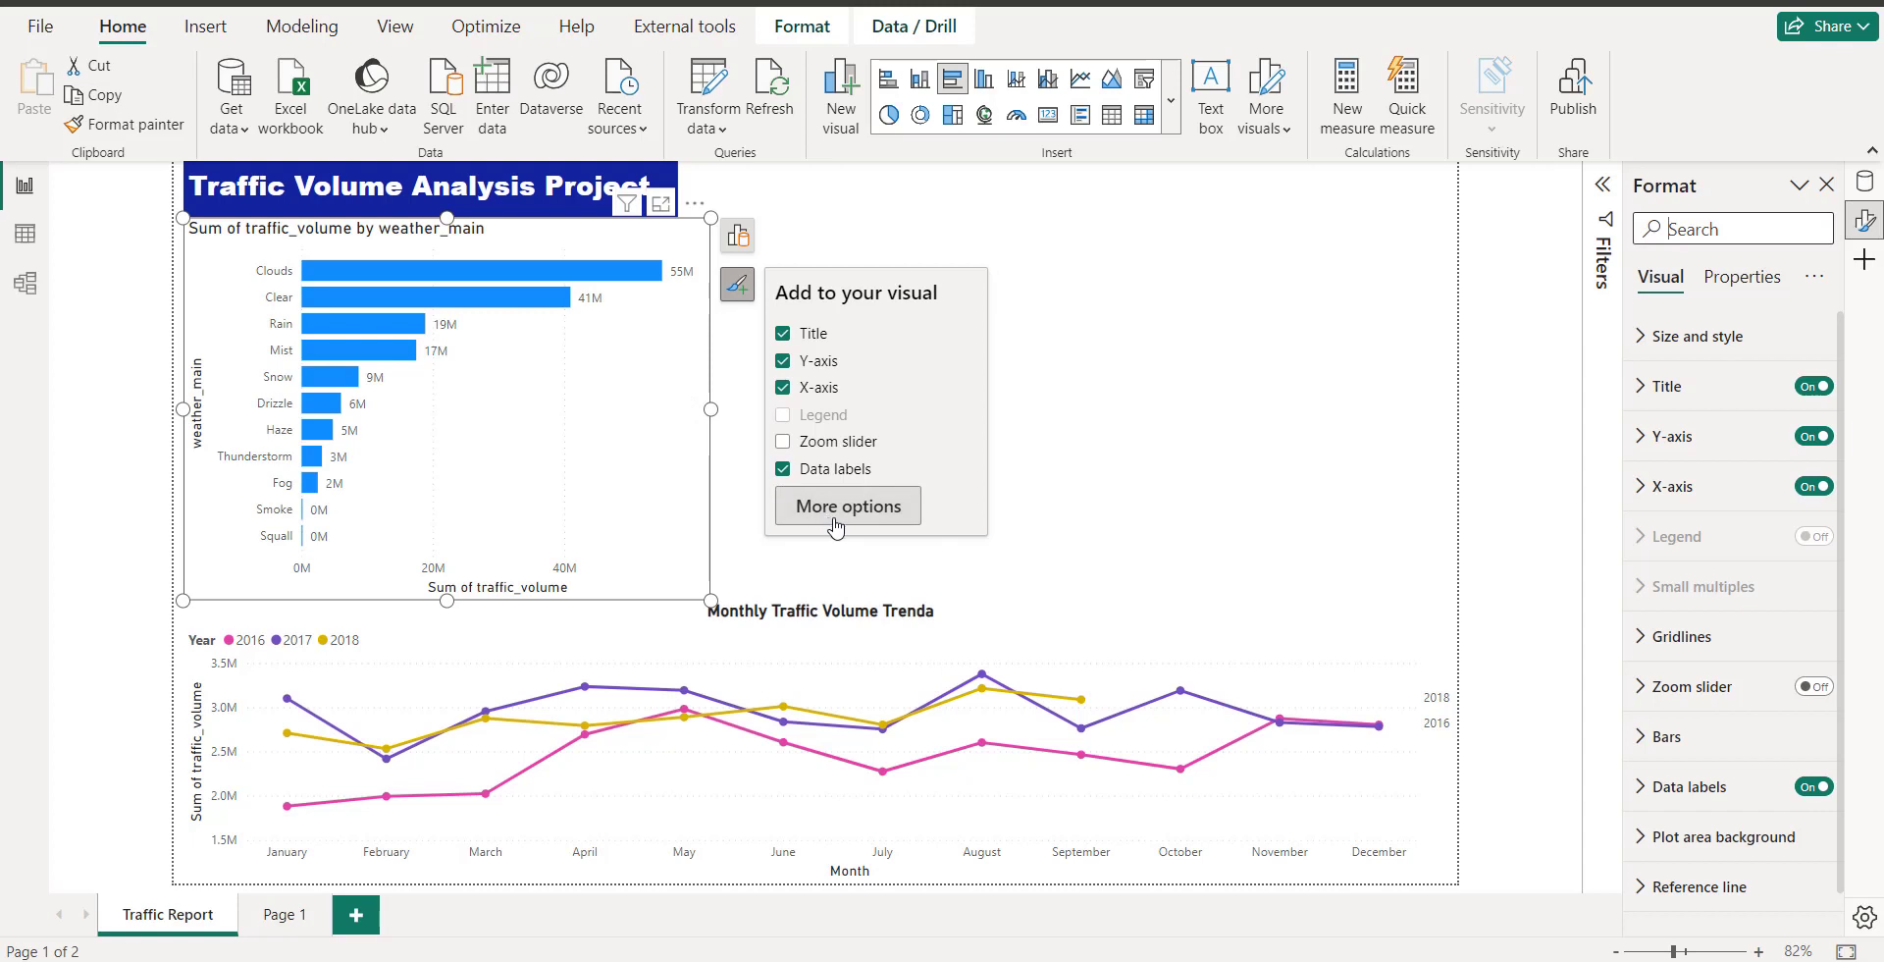
left_click(1644, 395)
left_click(1743, 513)
triple_click(1743, 512)
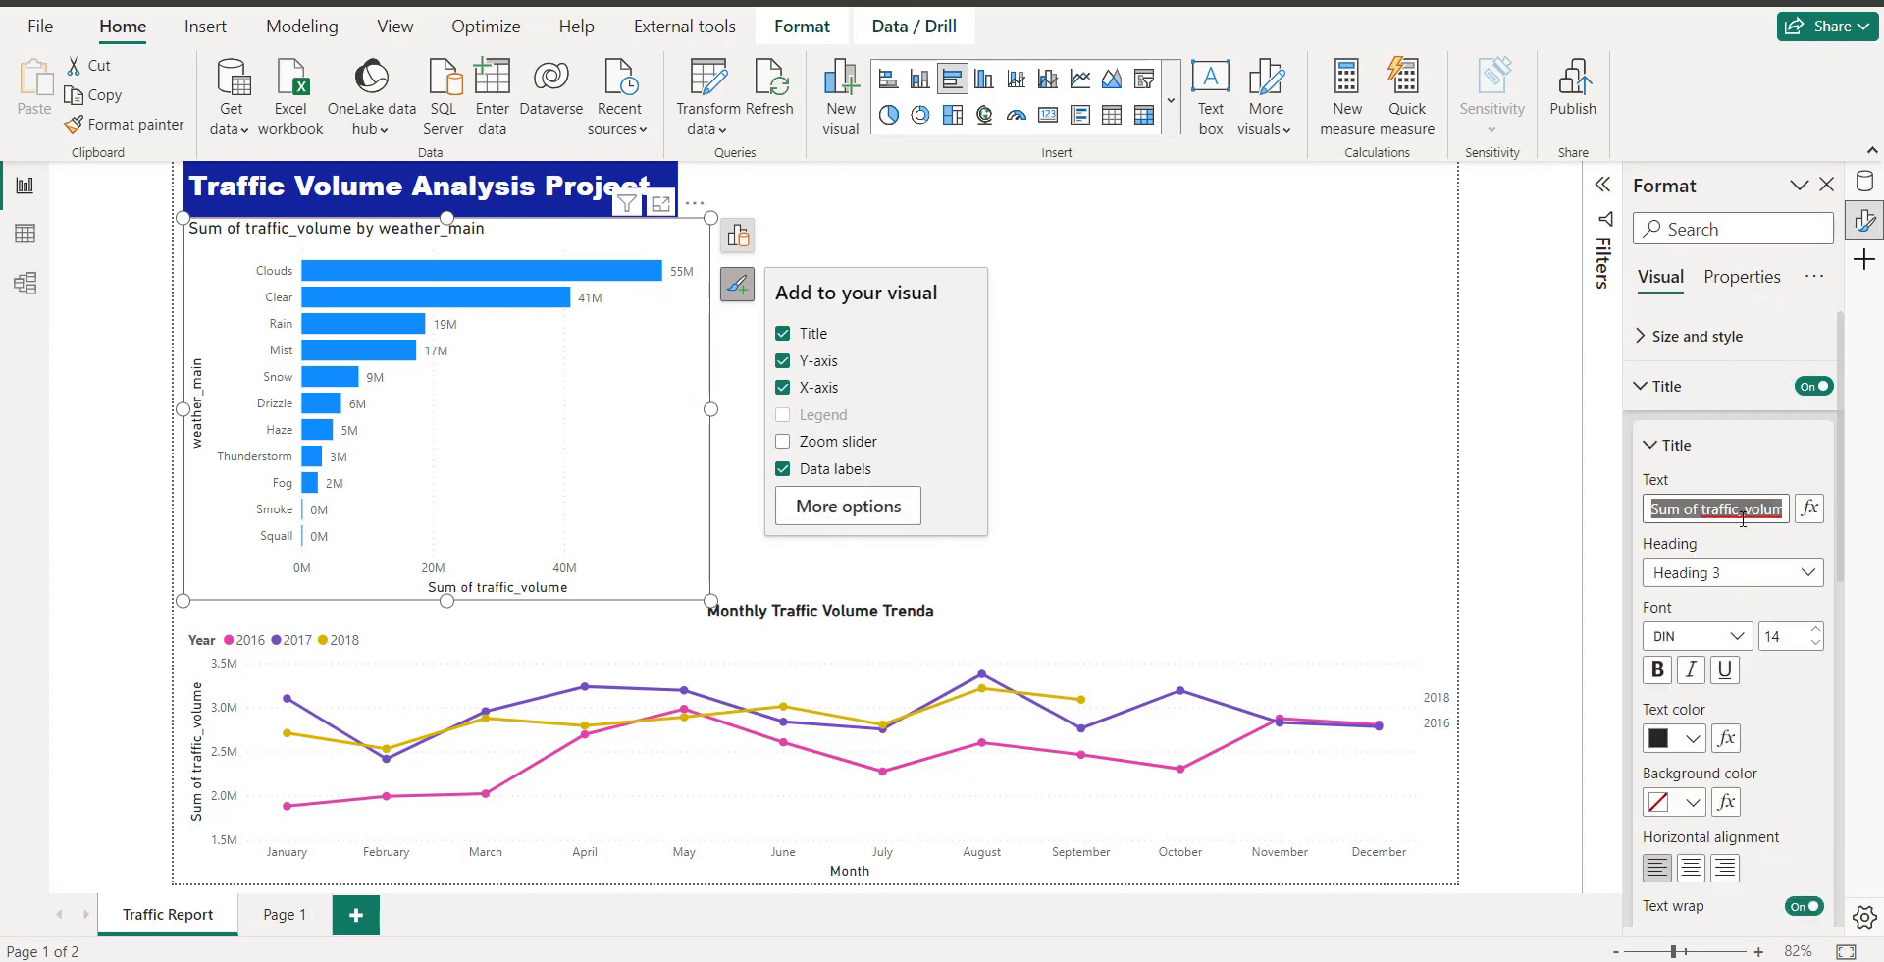
key("BackSpace")
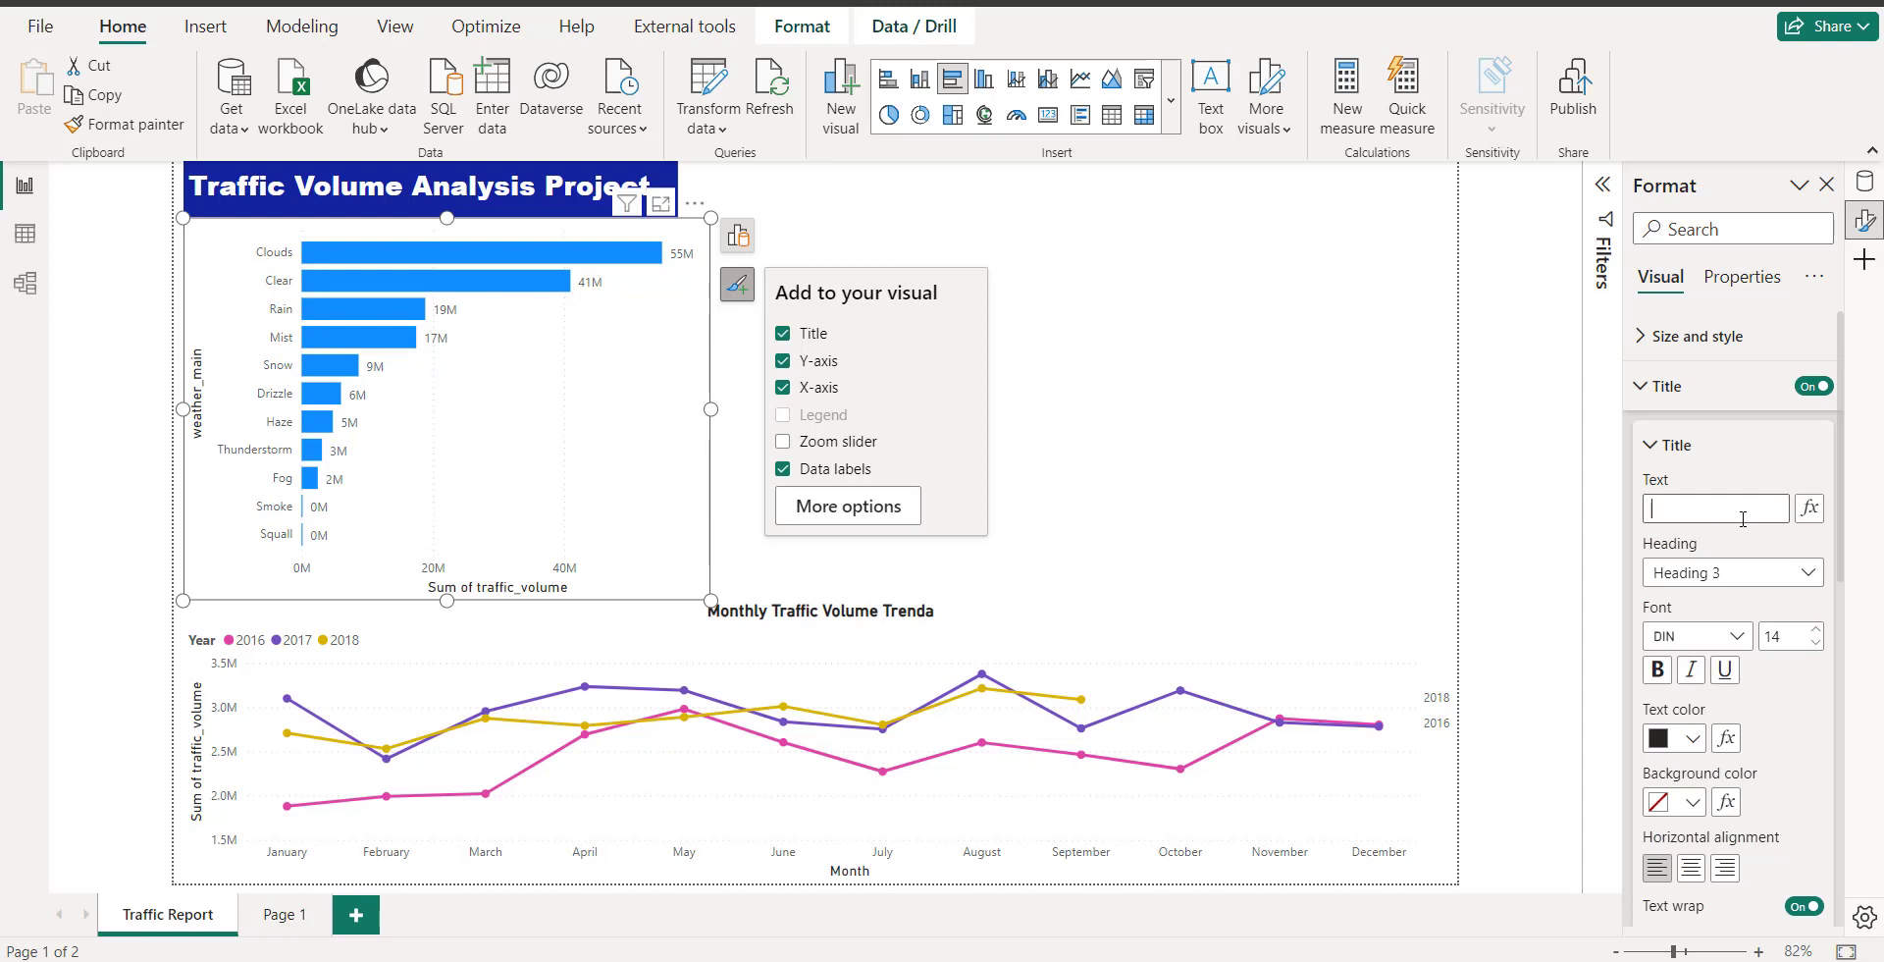
type("Weather")
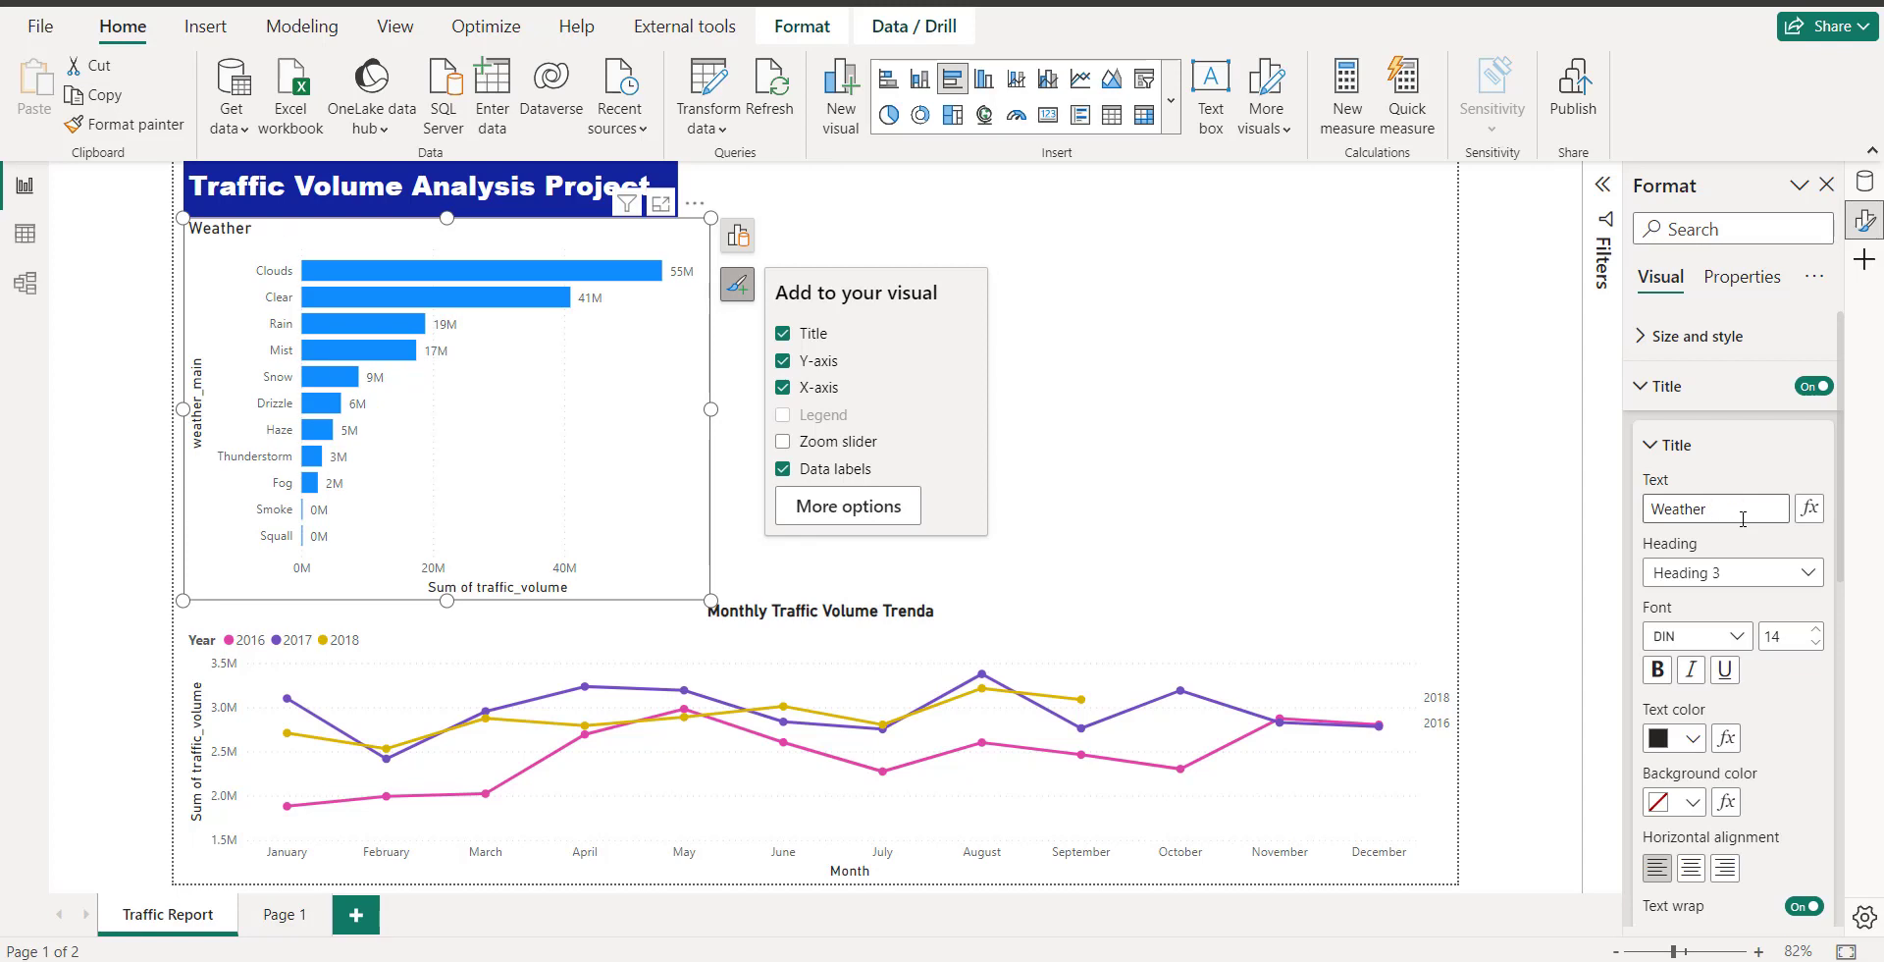
type("pe")
- Make the bar chart's title bold and horizontally centred, and move the chart to the page's right edge above the line chart
left_click(1658, 669)
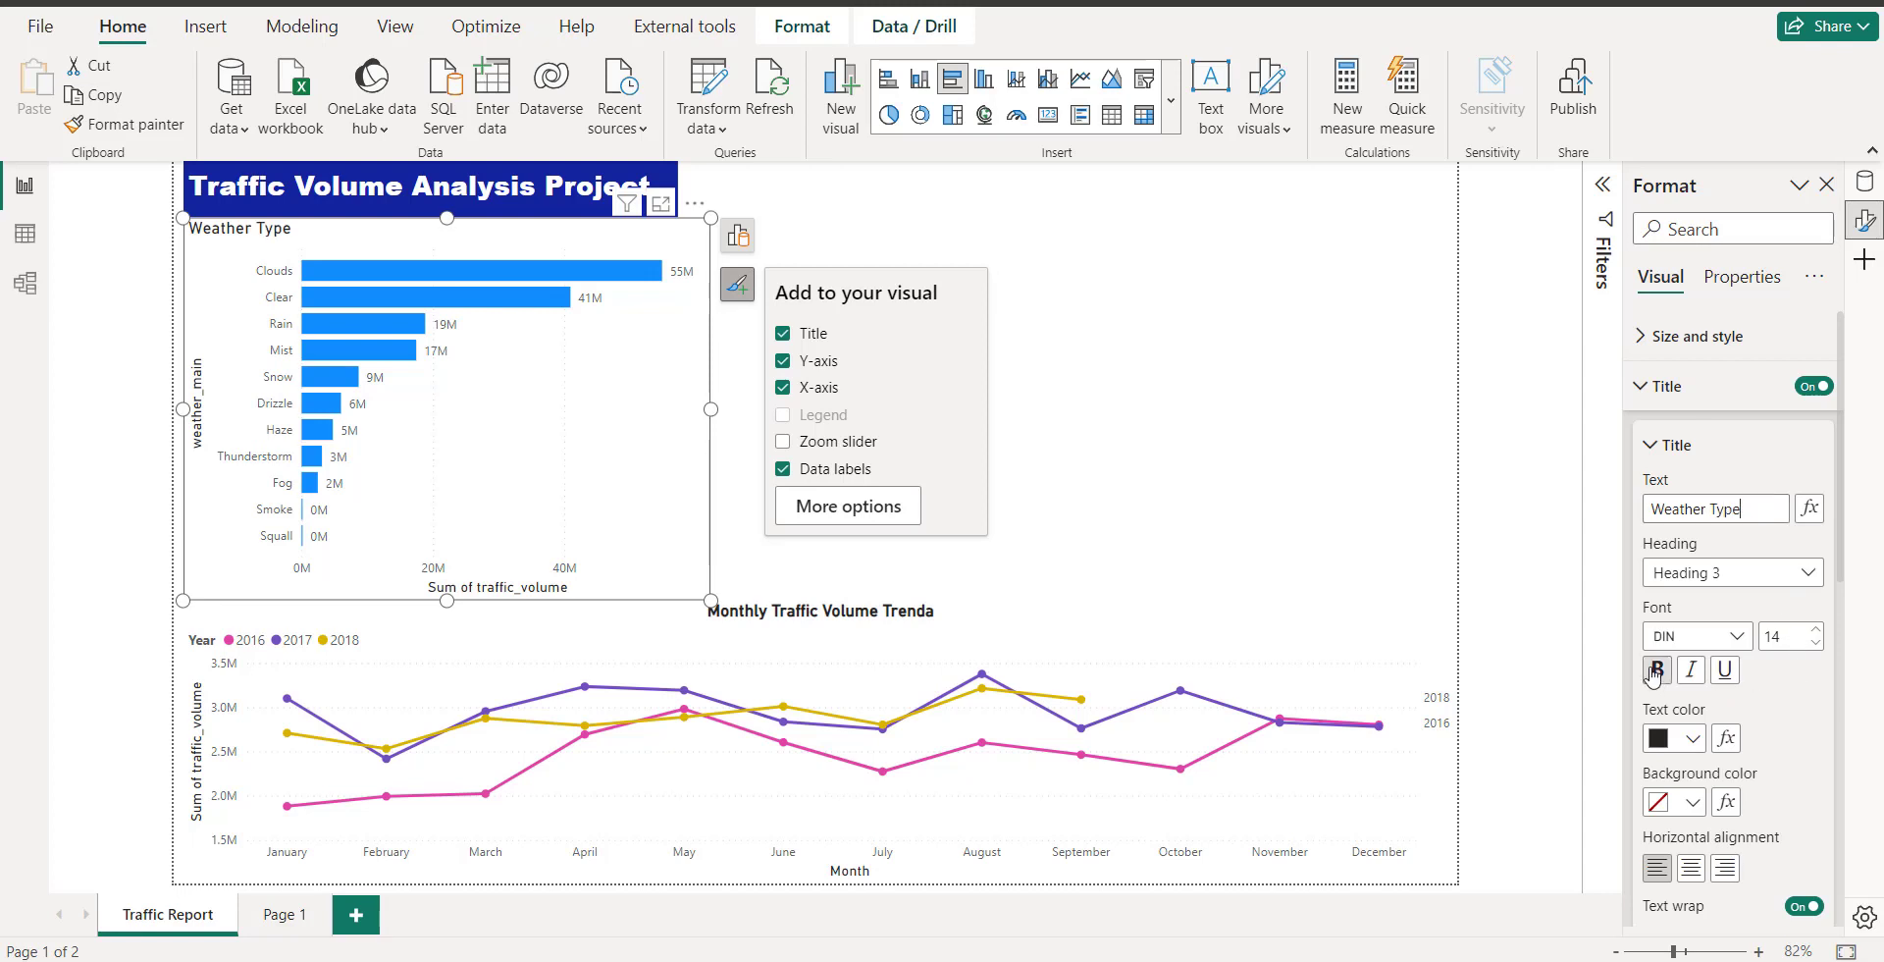
left_click(1691, 869)
left_click(1127, 430)
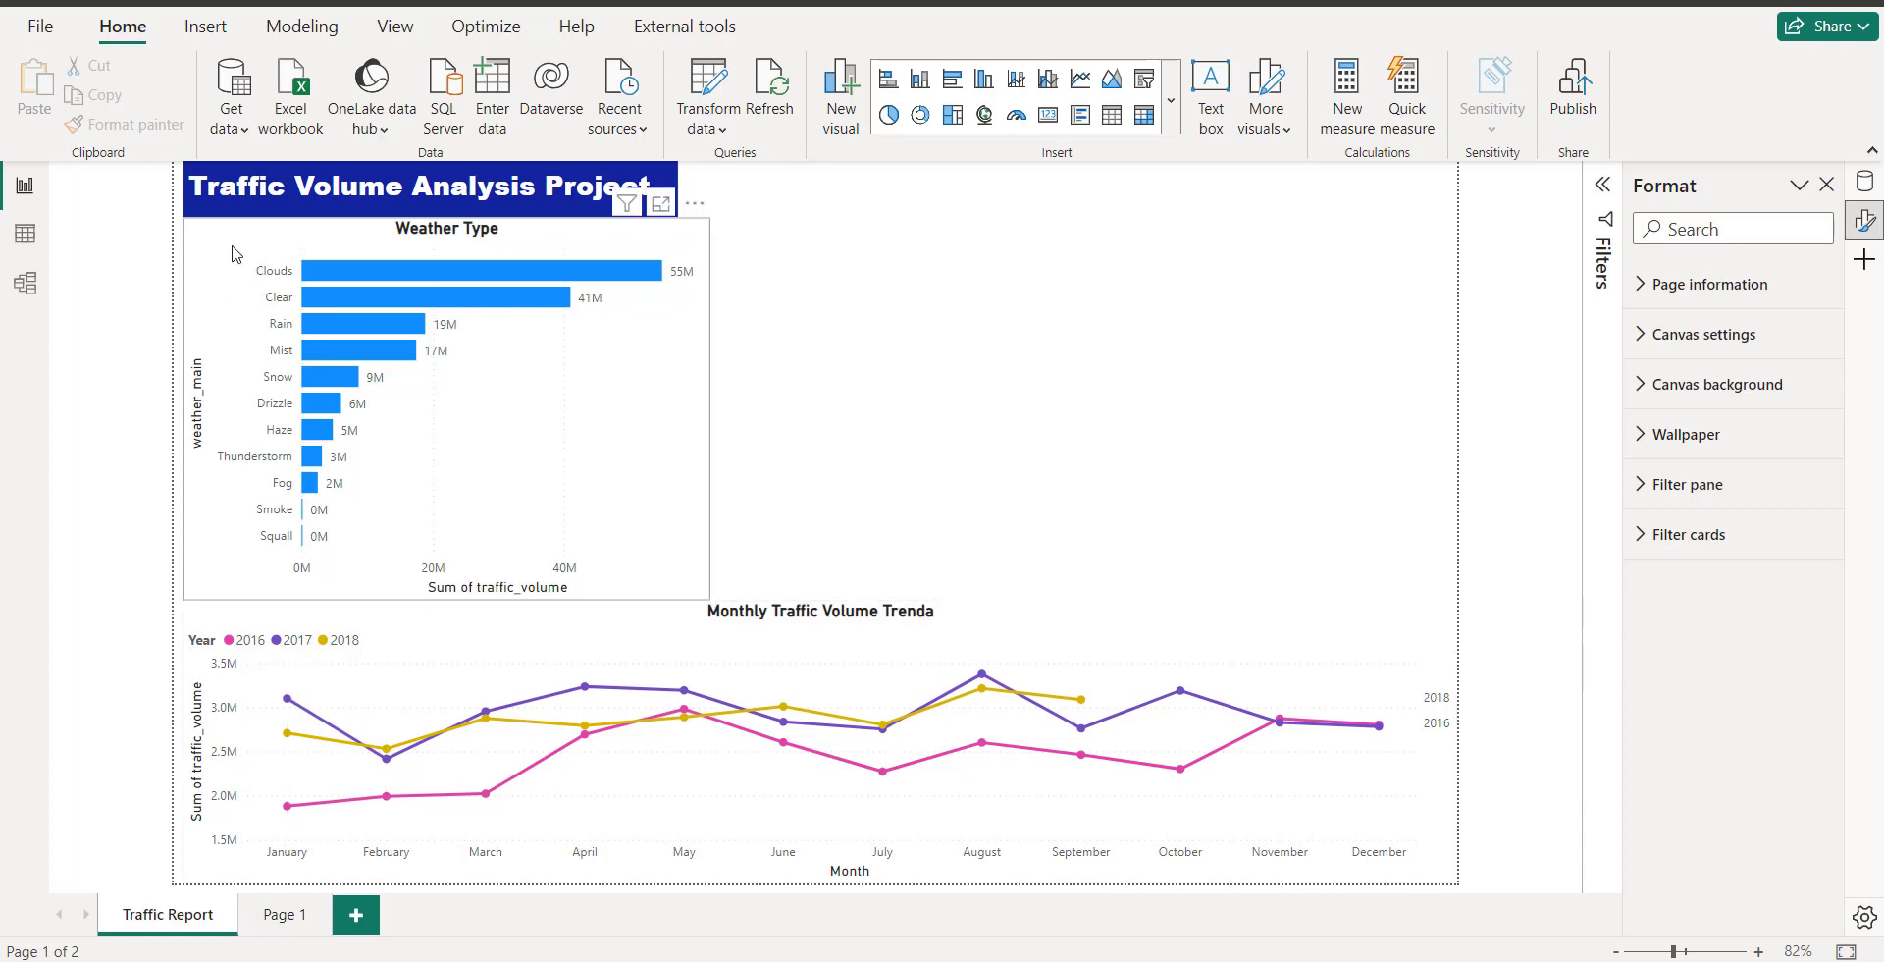
left_click_drag(639, 419, 1377, 443)
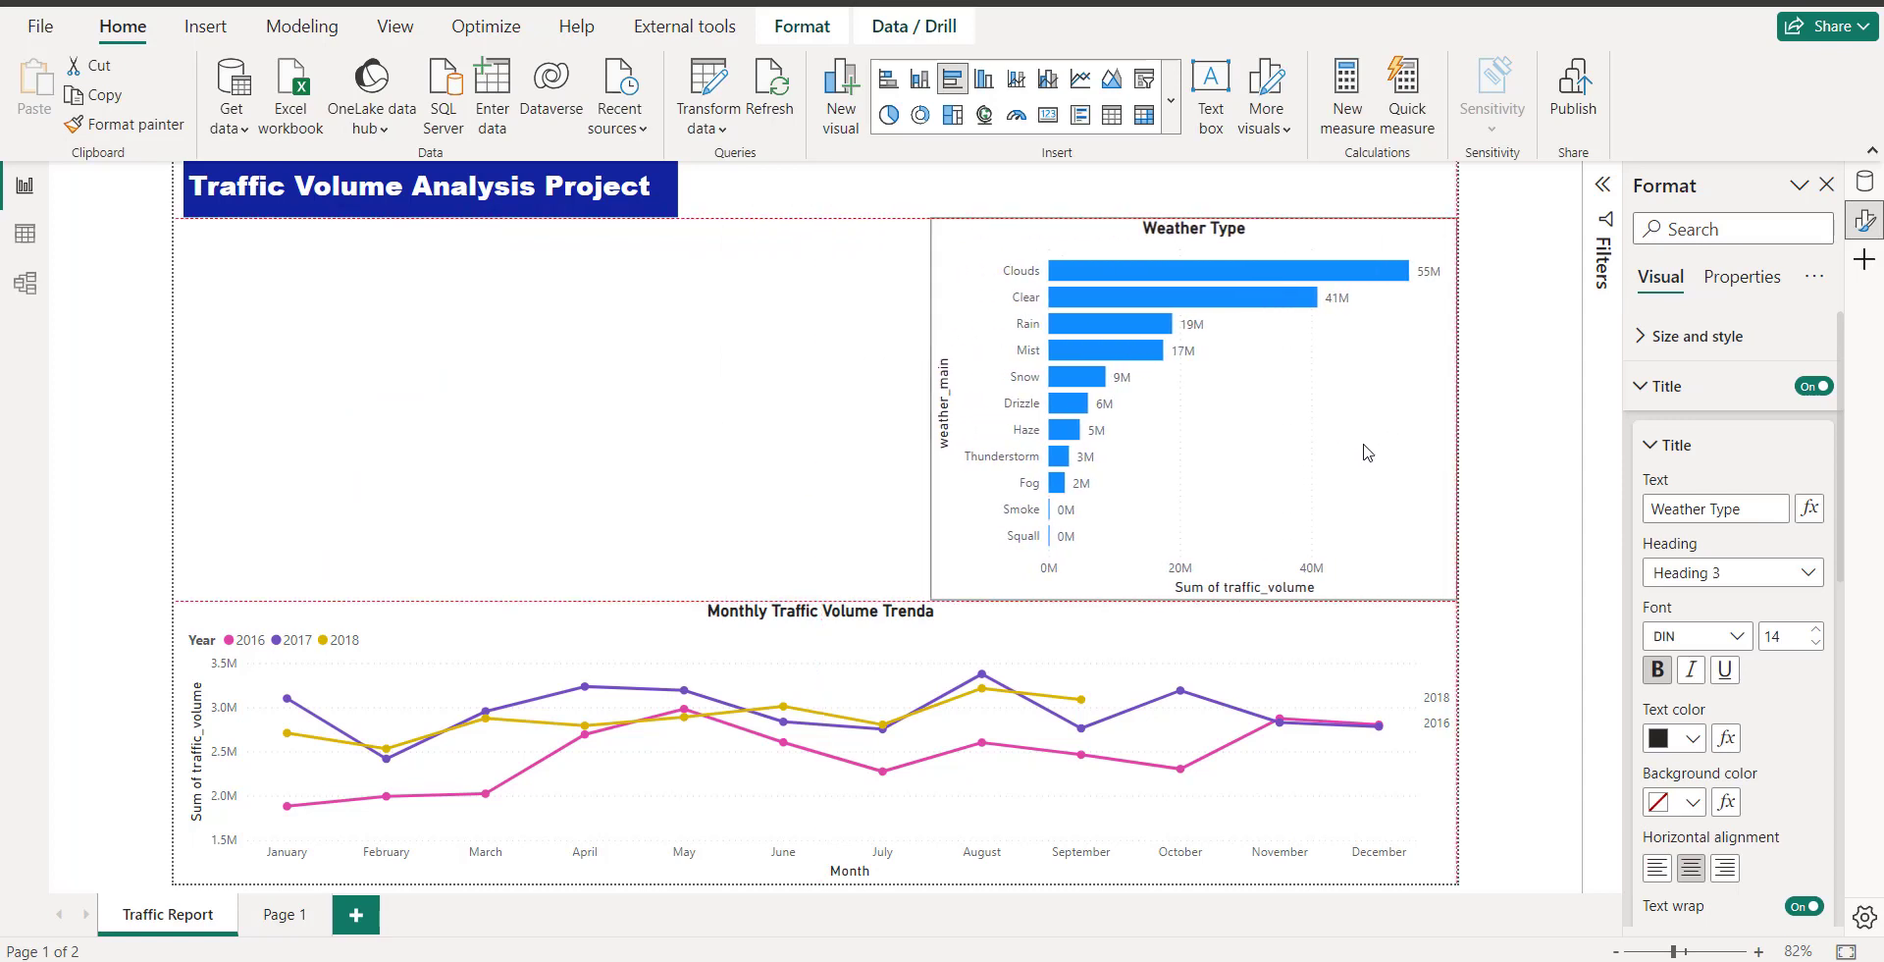
left_click(743, 444)
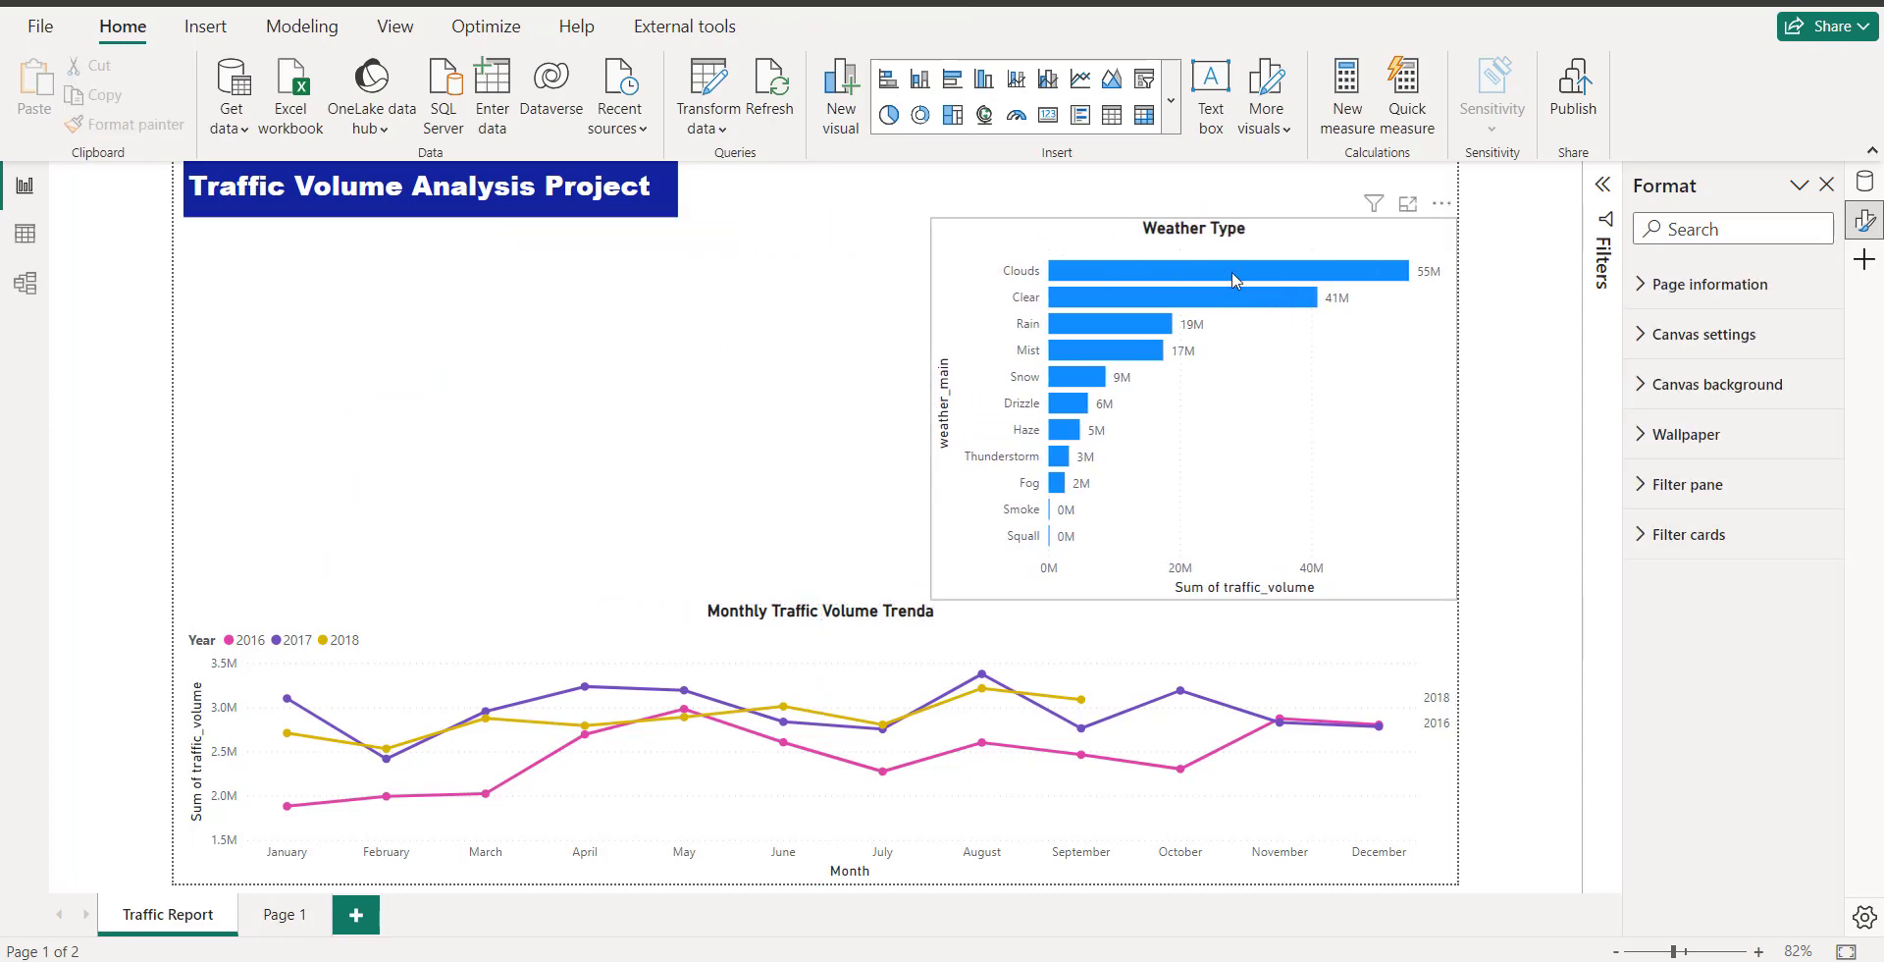
- Insert a slicer and resize it to a narrow column about 156 wide and 358 high below the report title
left_click(1874, 177)
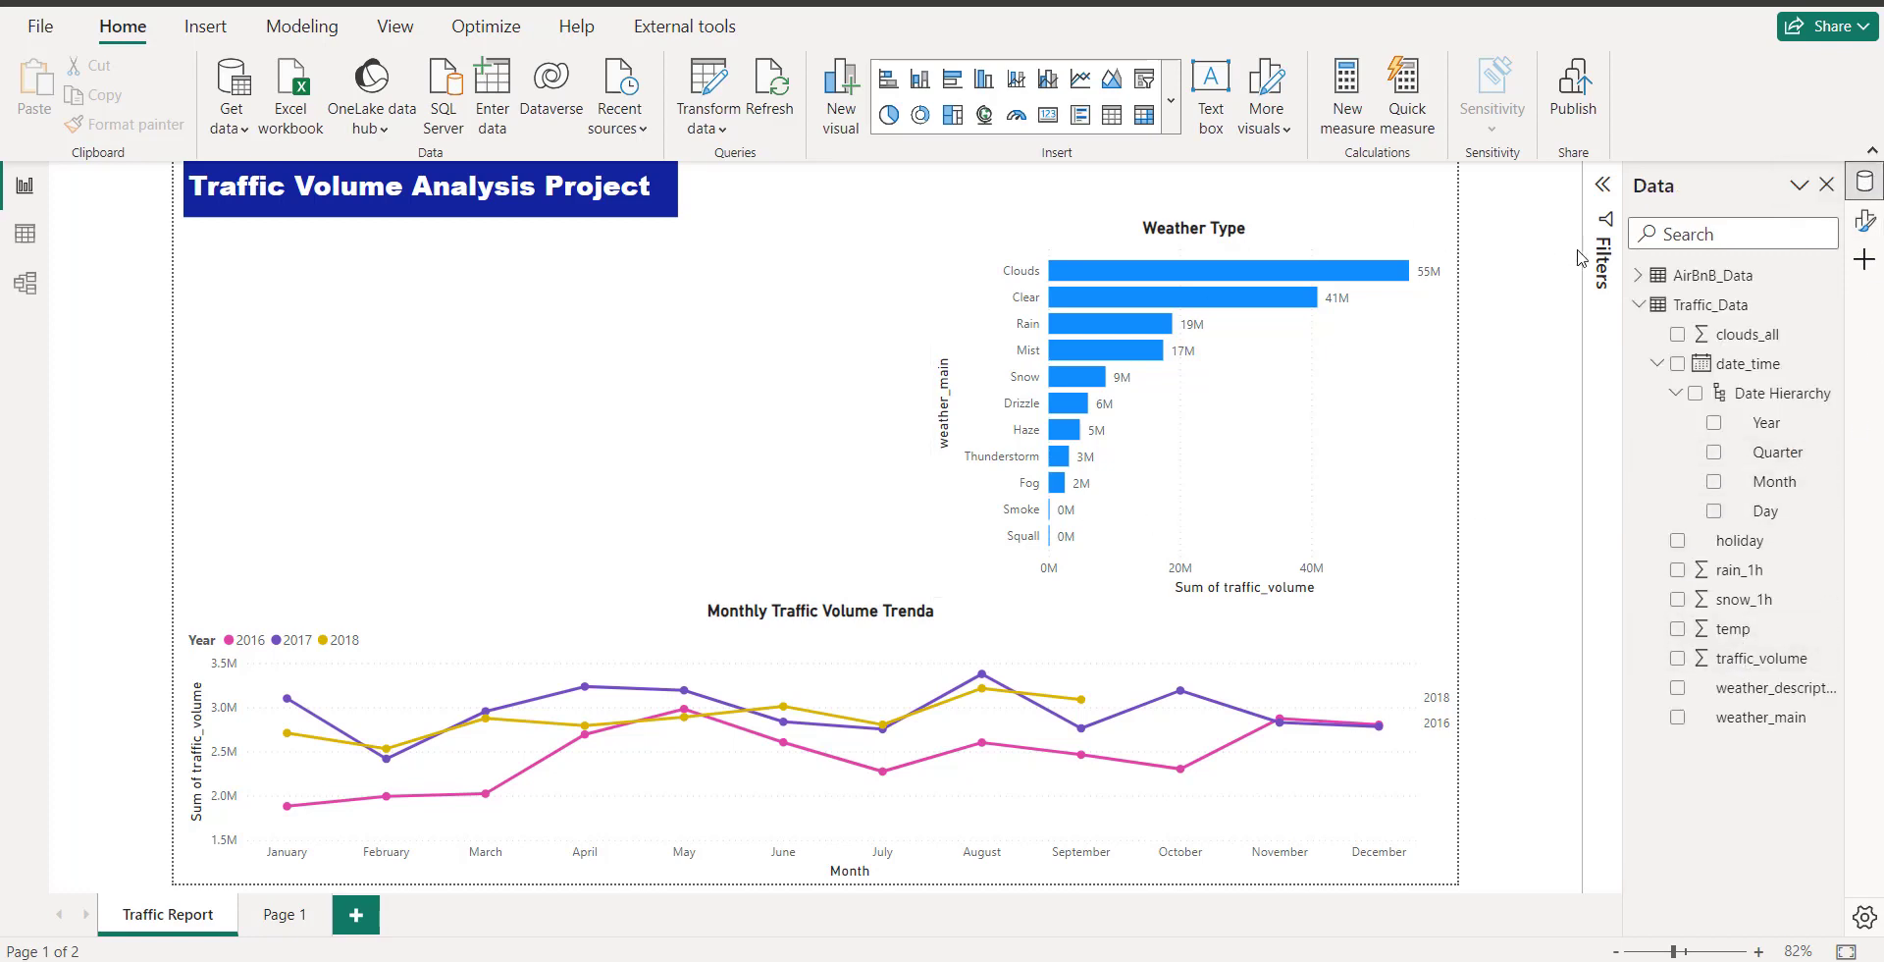
left_click(1144, 79)
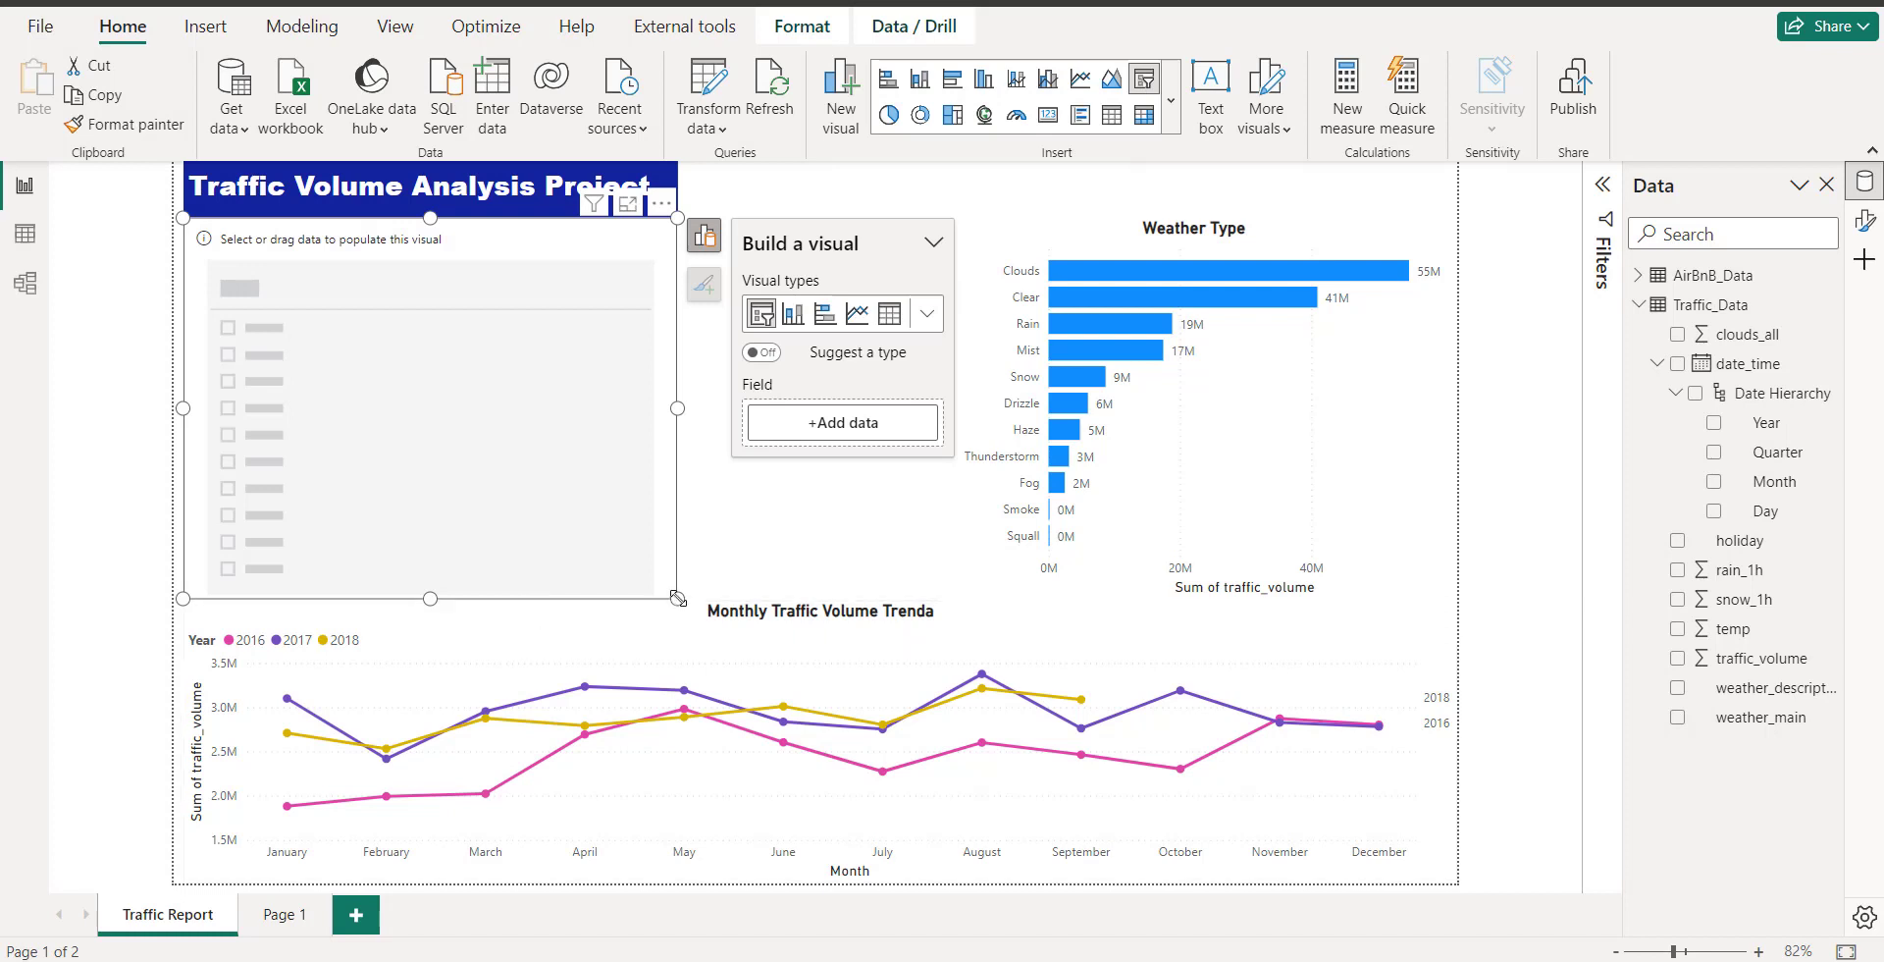
left_click_drag(677, 598, 367, 417)
left_click_drag(355, 459, 339, 577)
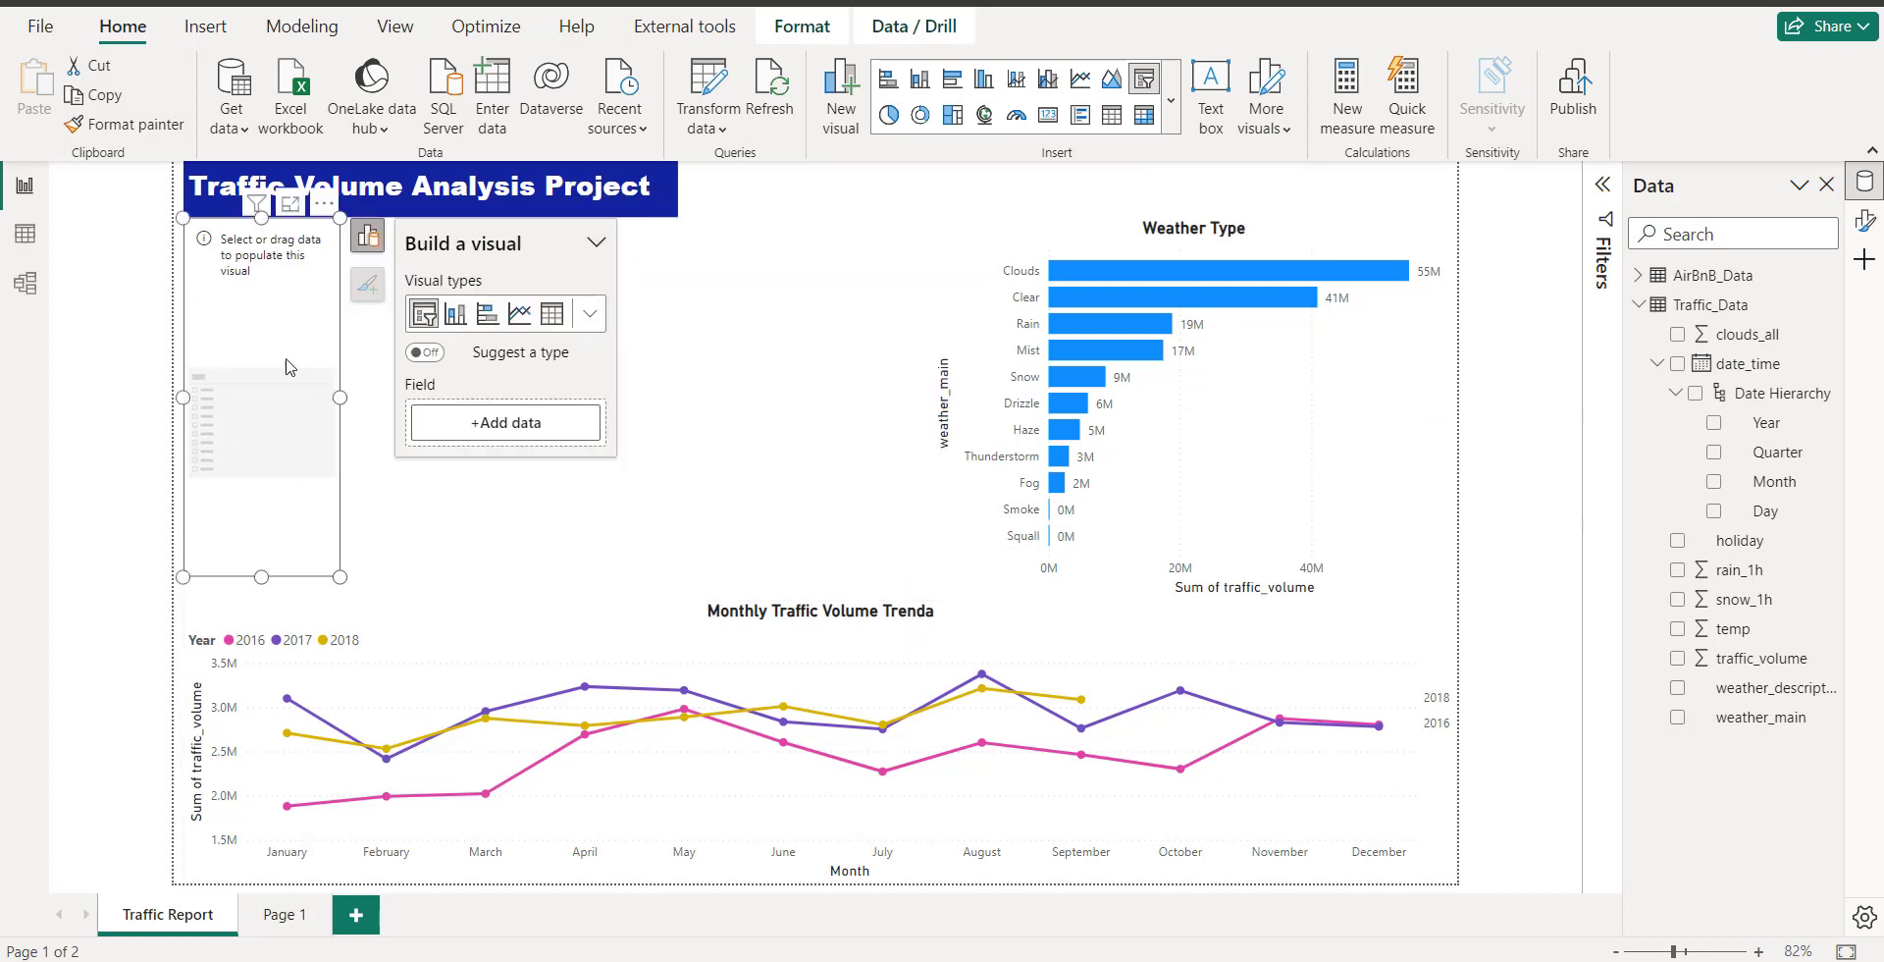
- Add Year from the Traffic_Data date_time hierarchy as the slicer's field
left_click(585, 427)
left_click(643, 530)
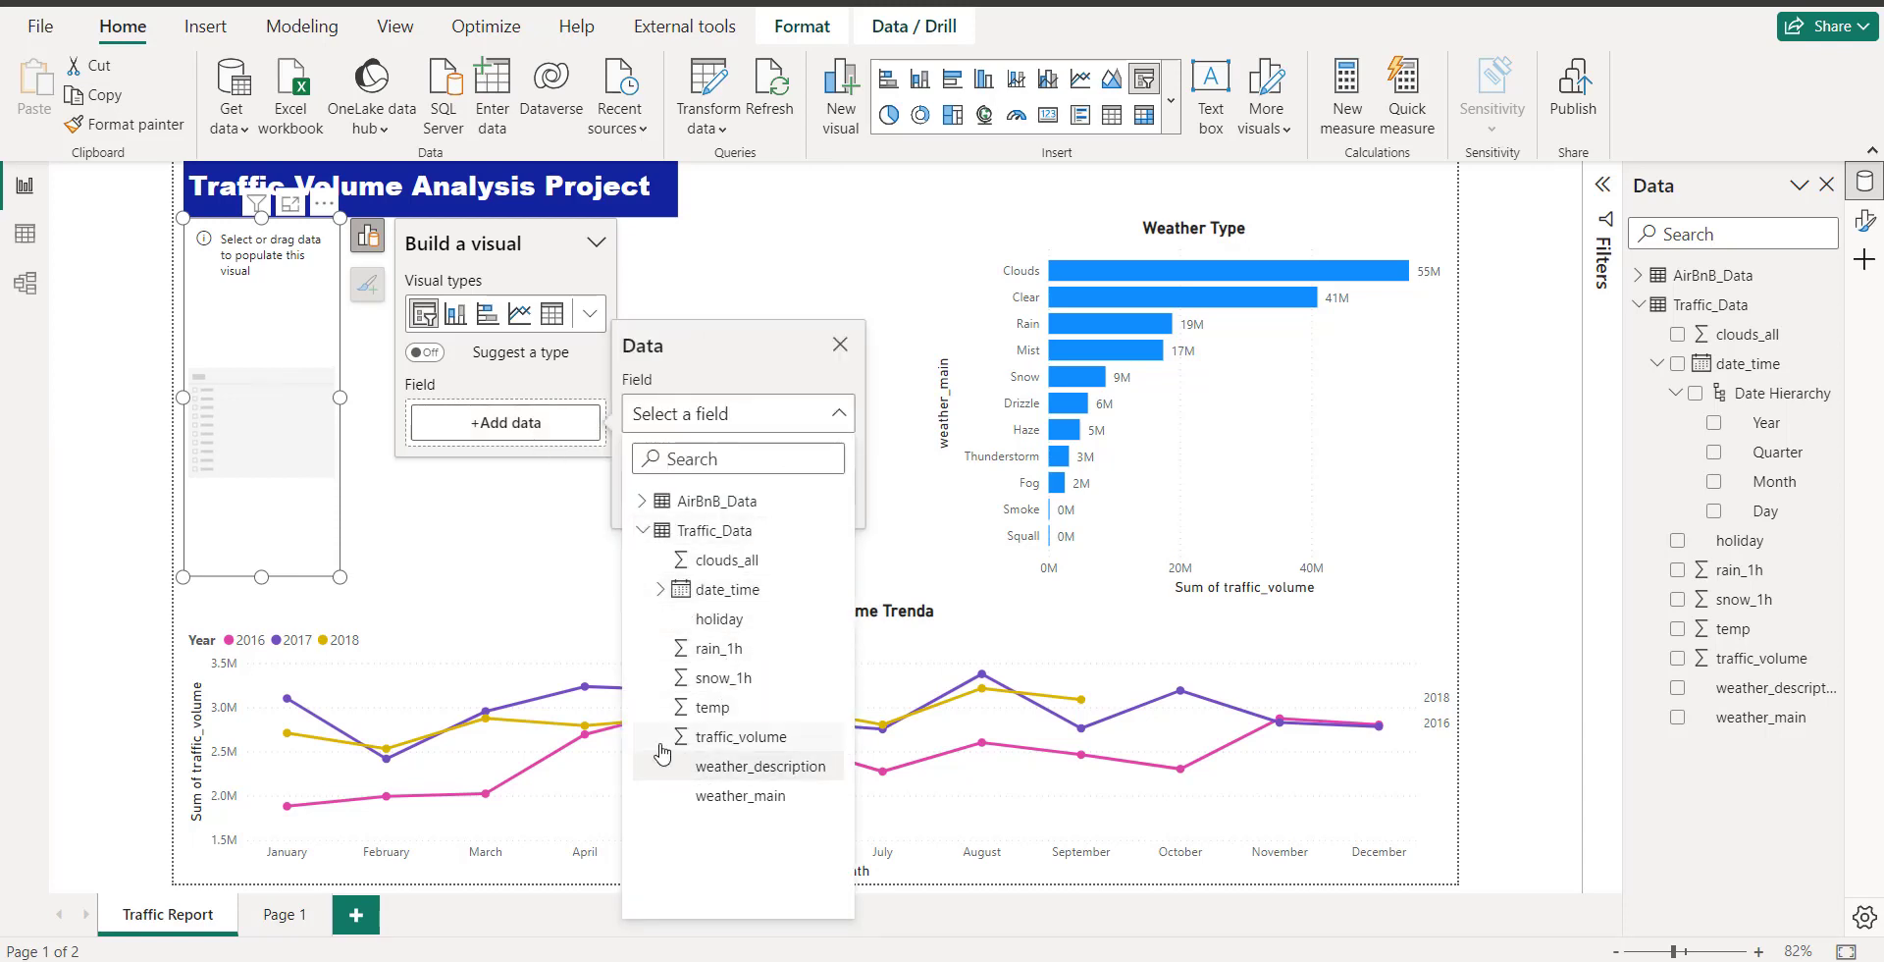
left_click(660, 588)
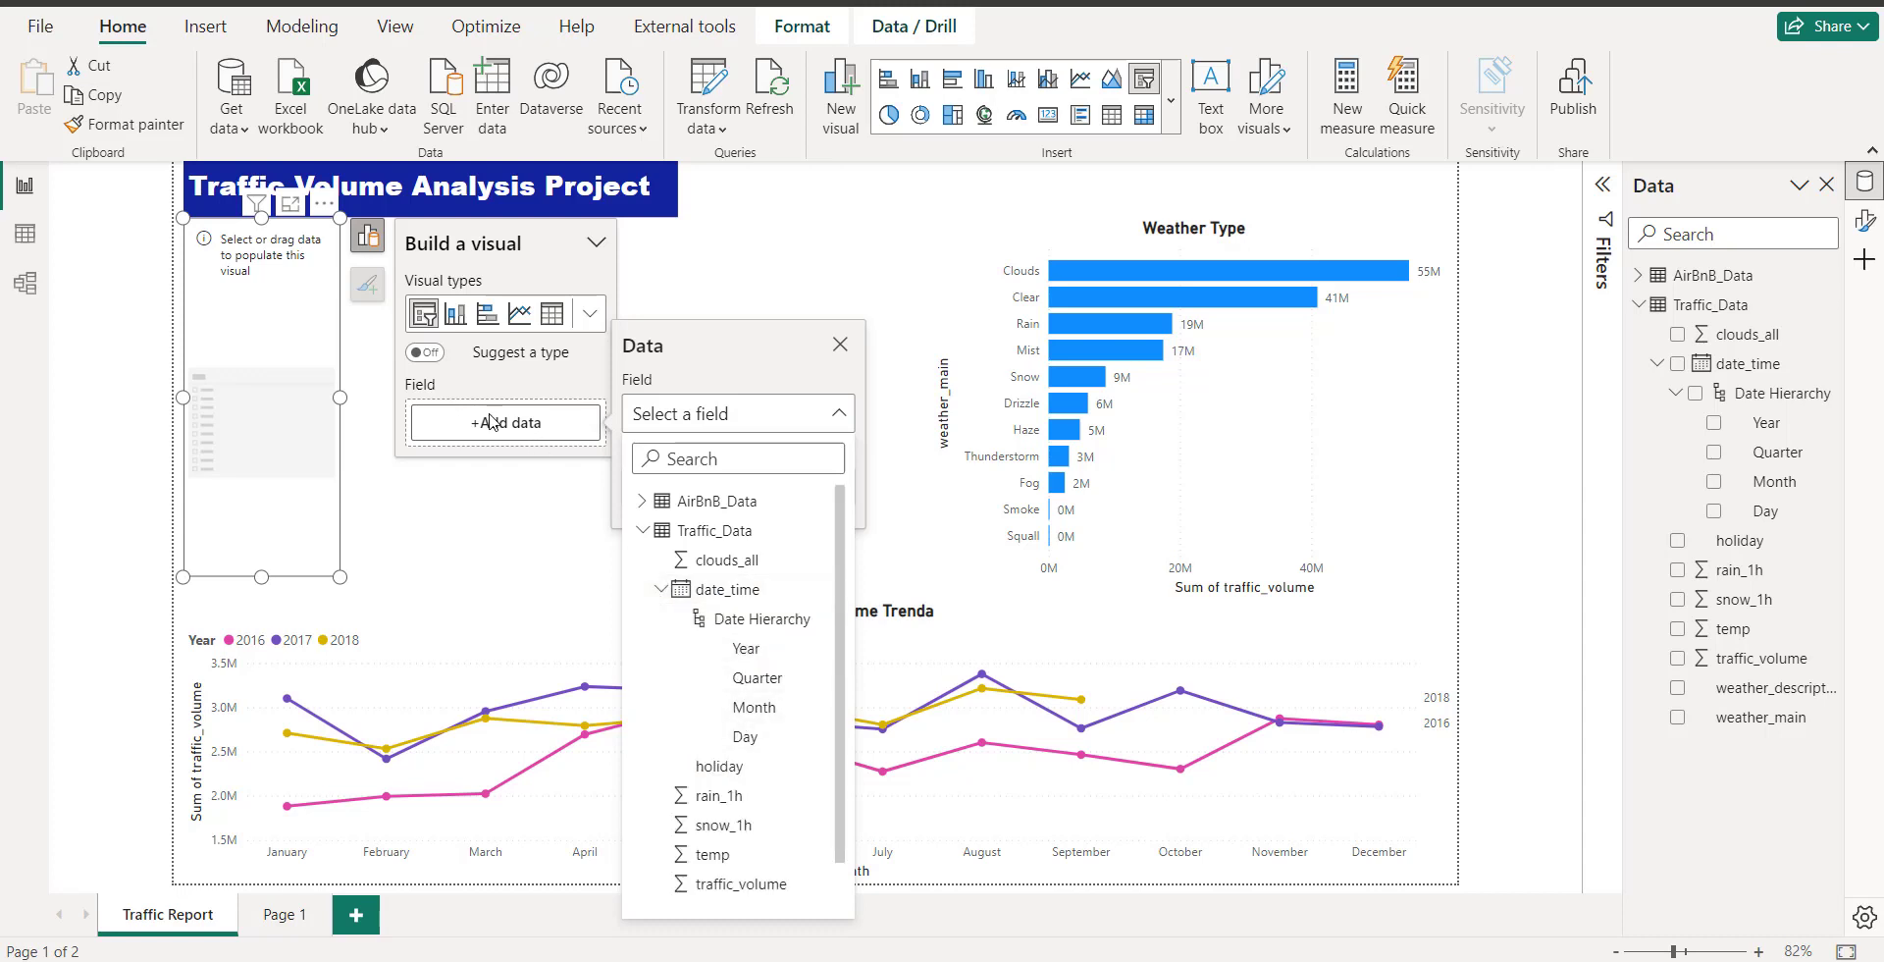
left_click(699, 650)
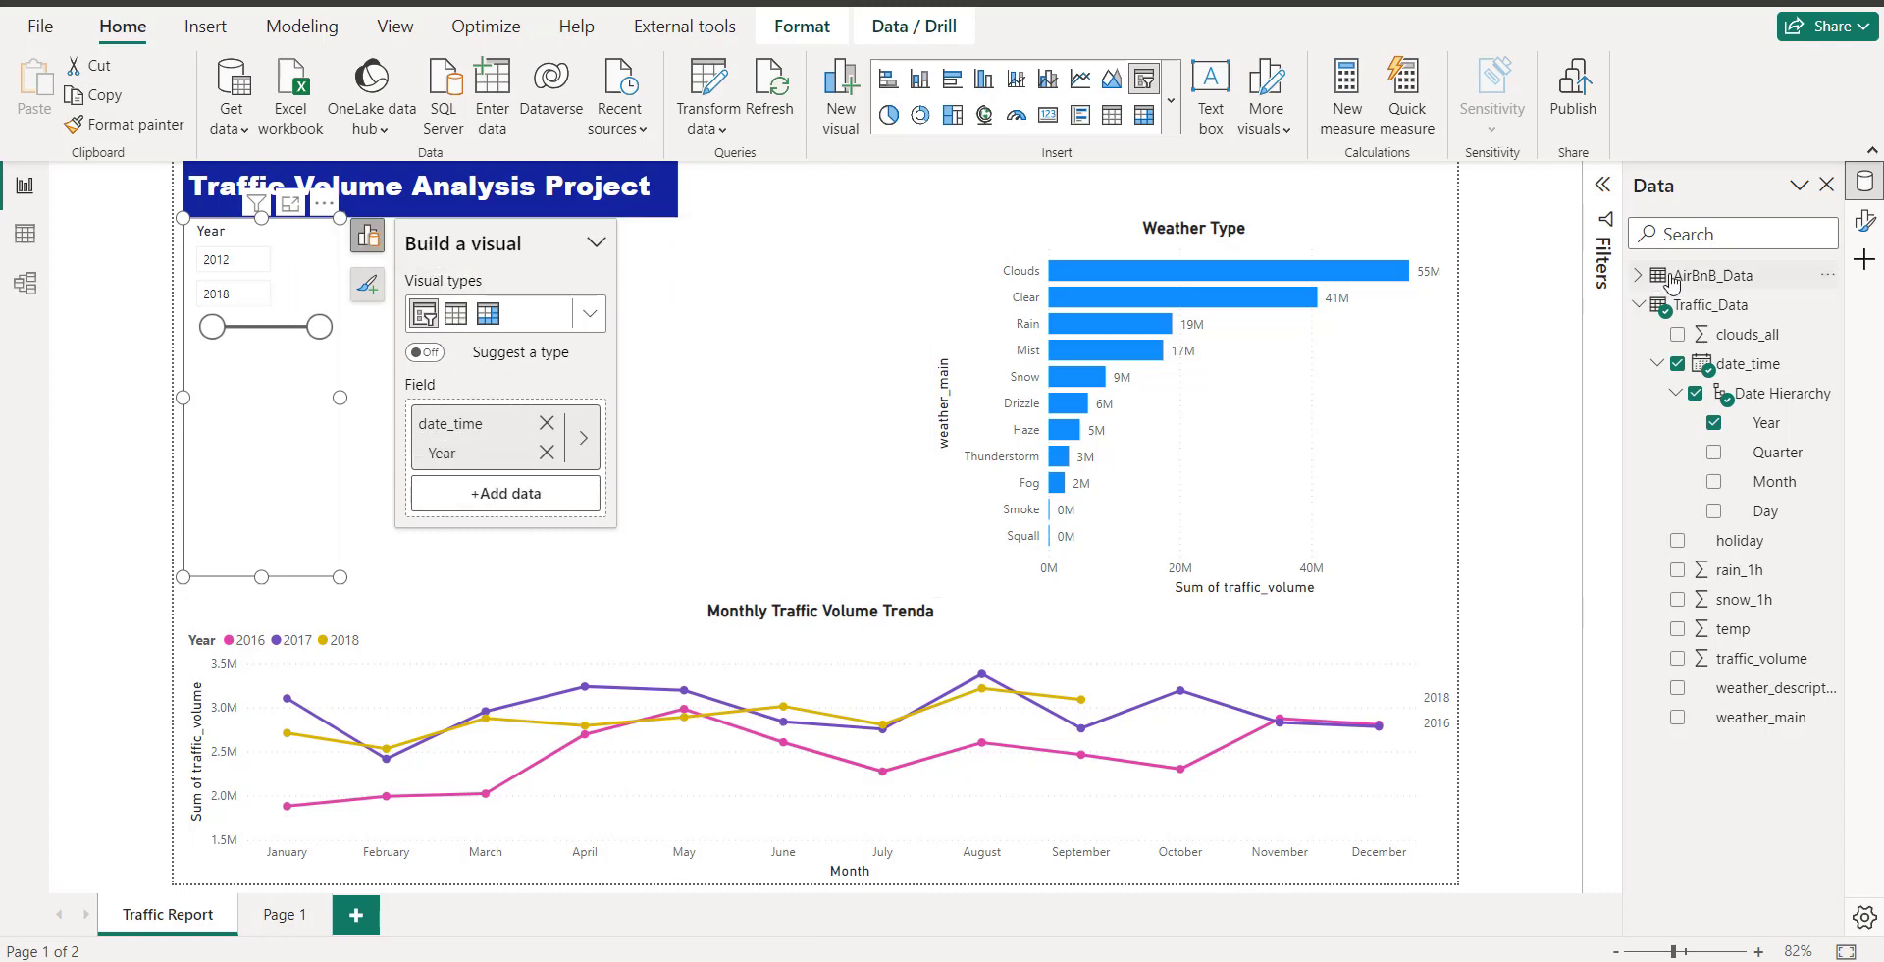
- Look through the Year slicer's element options and general properties, including header icons and advanced options
left_click(367, 284)
left_click(412, 361)
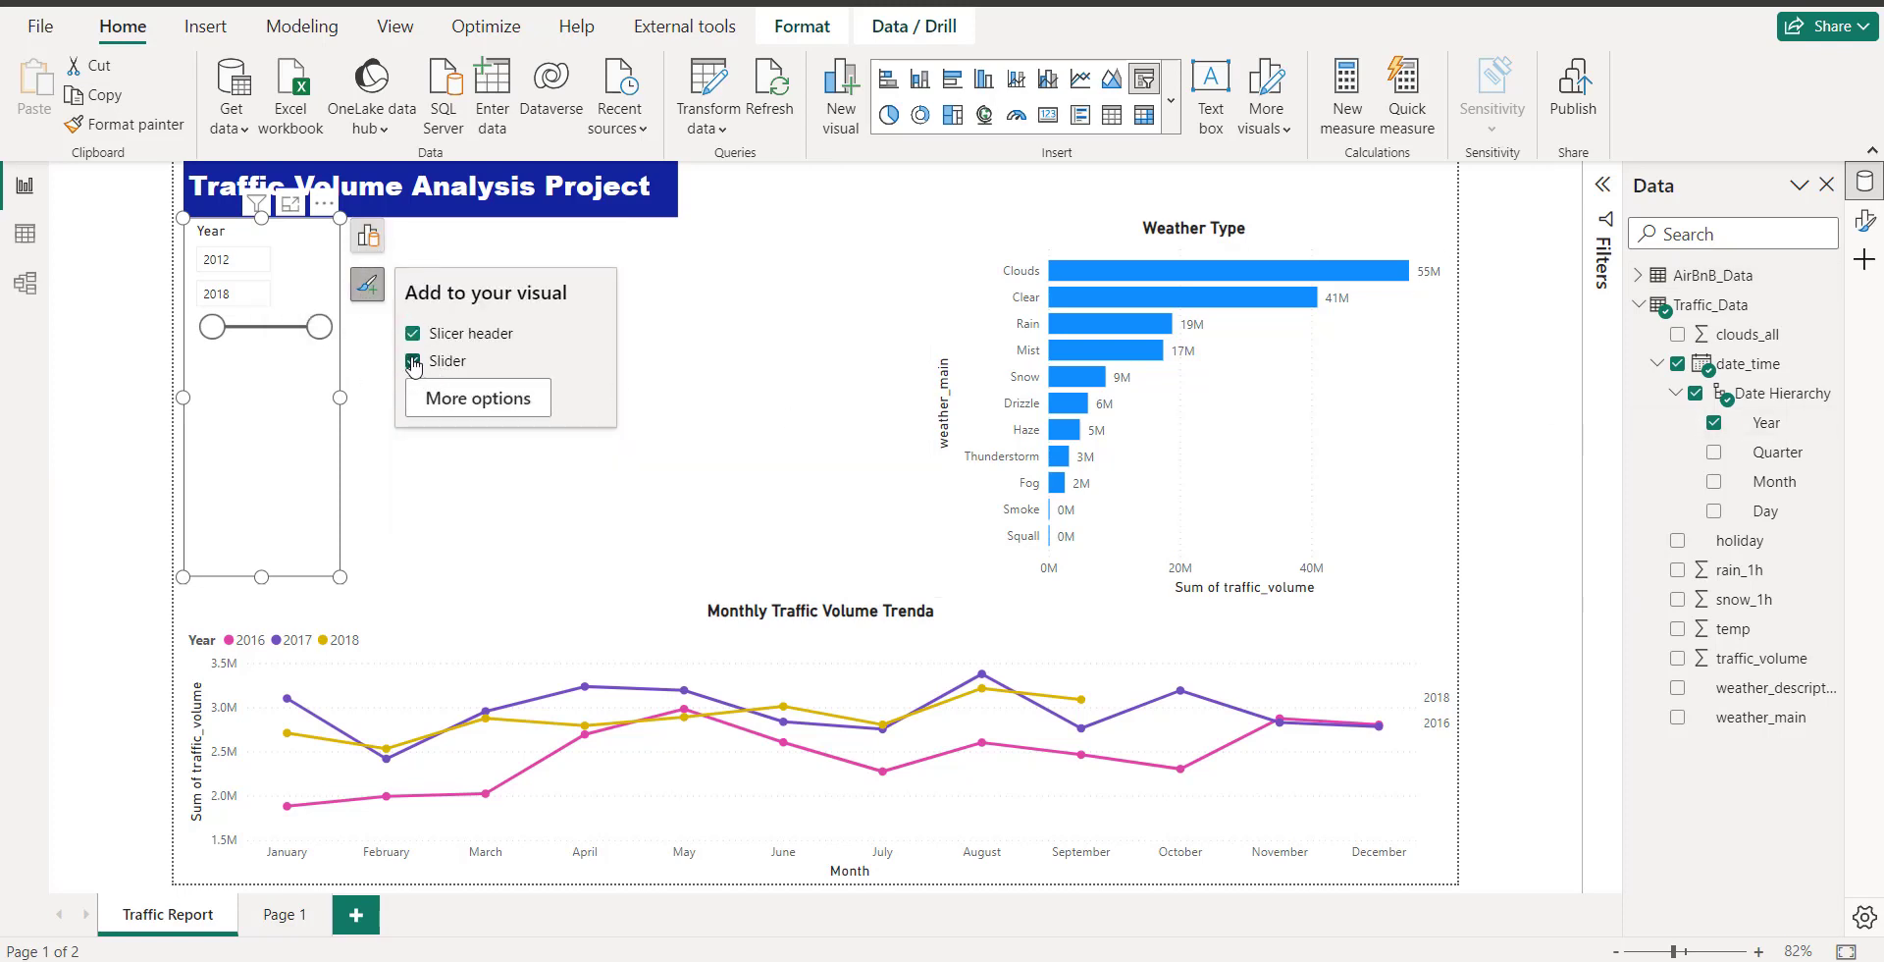
left_click(478, 397)
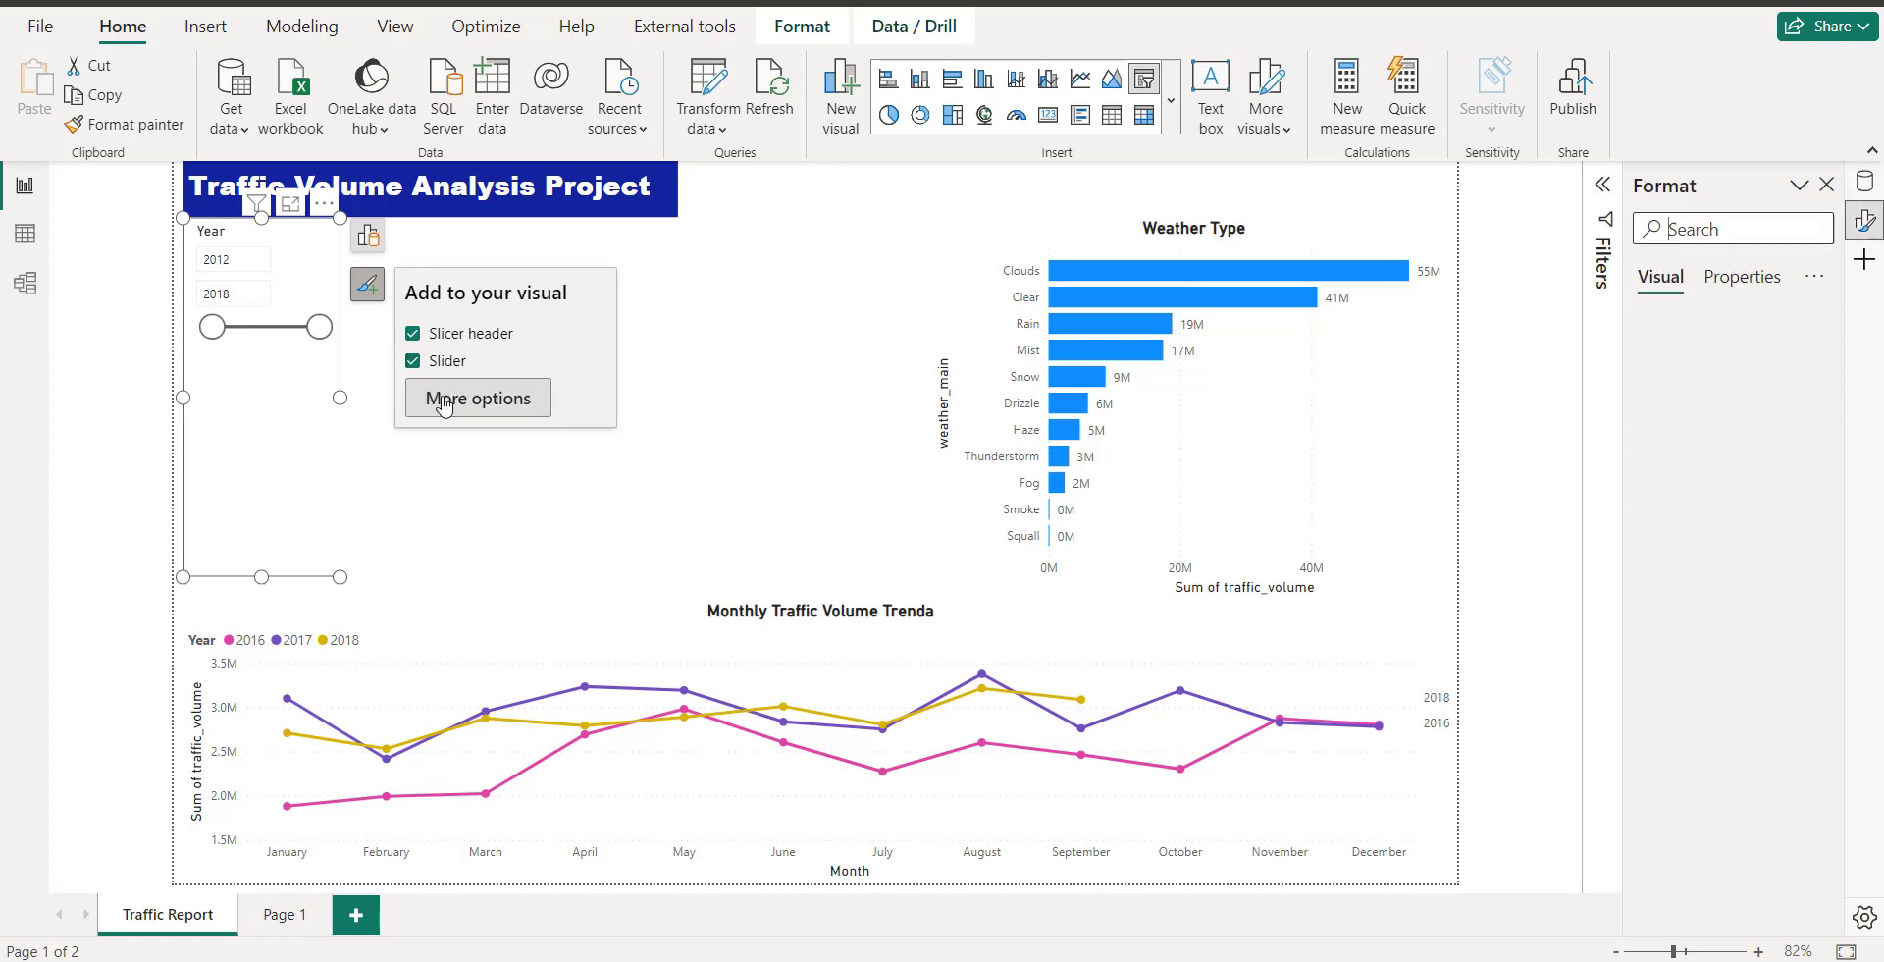
left_click(1732, 280)
left_click(1642, 344)
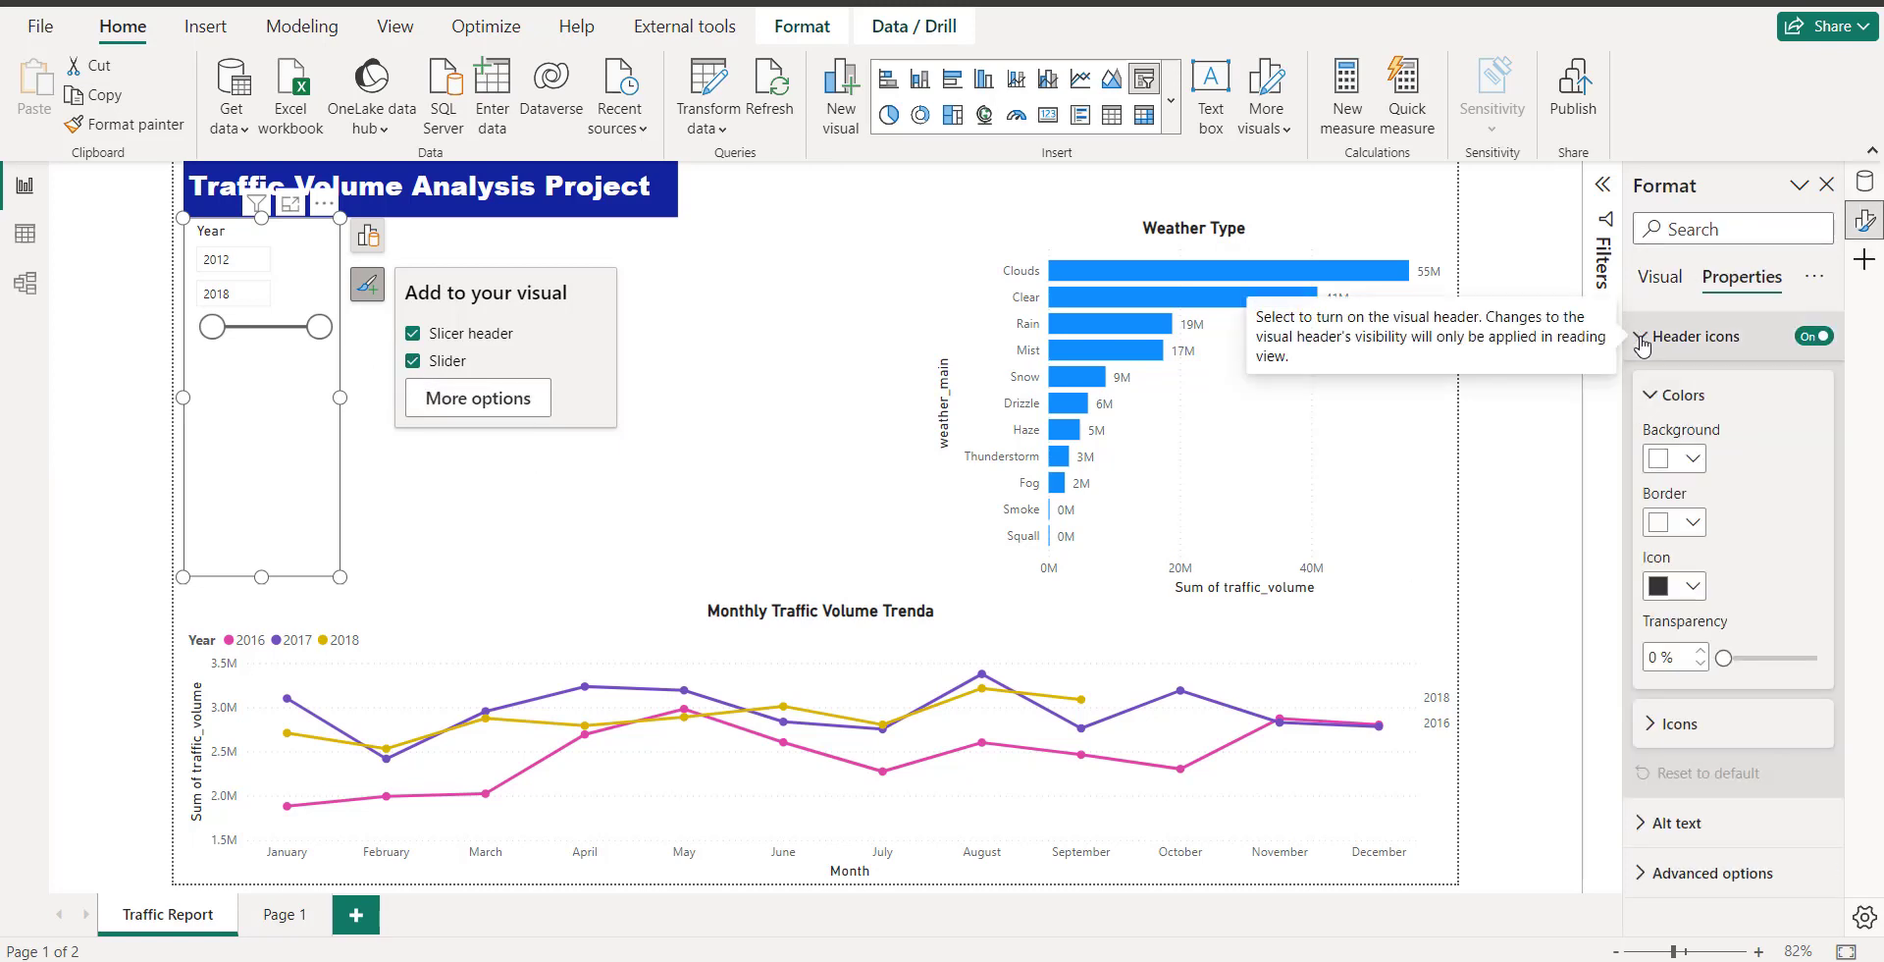
left_click(1643, 339)
left_click(1648, 439)
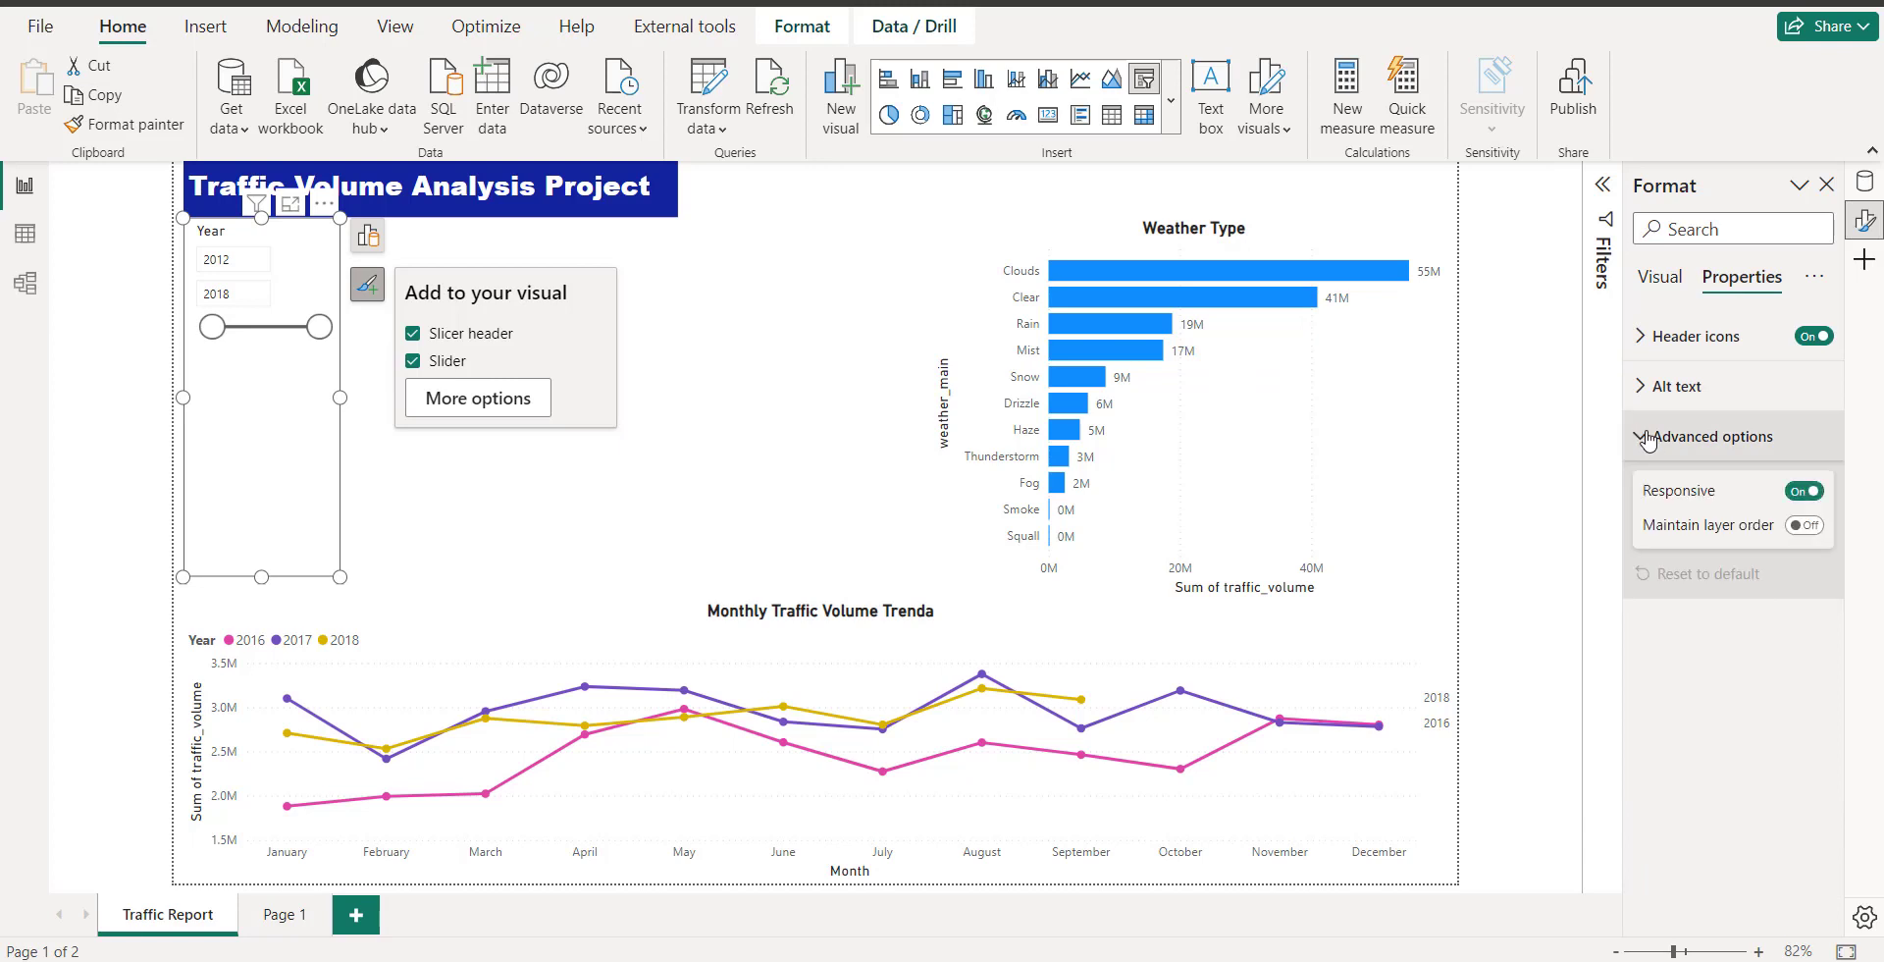
left_click(1647, 437)
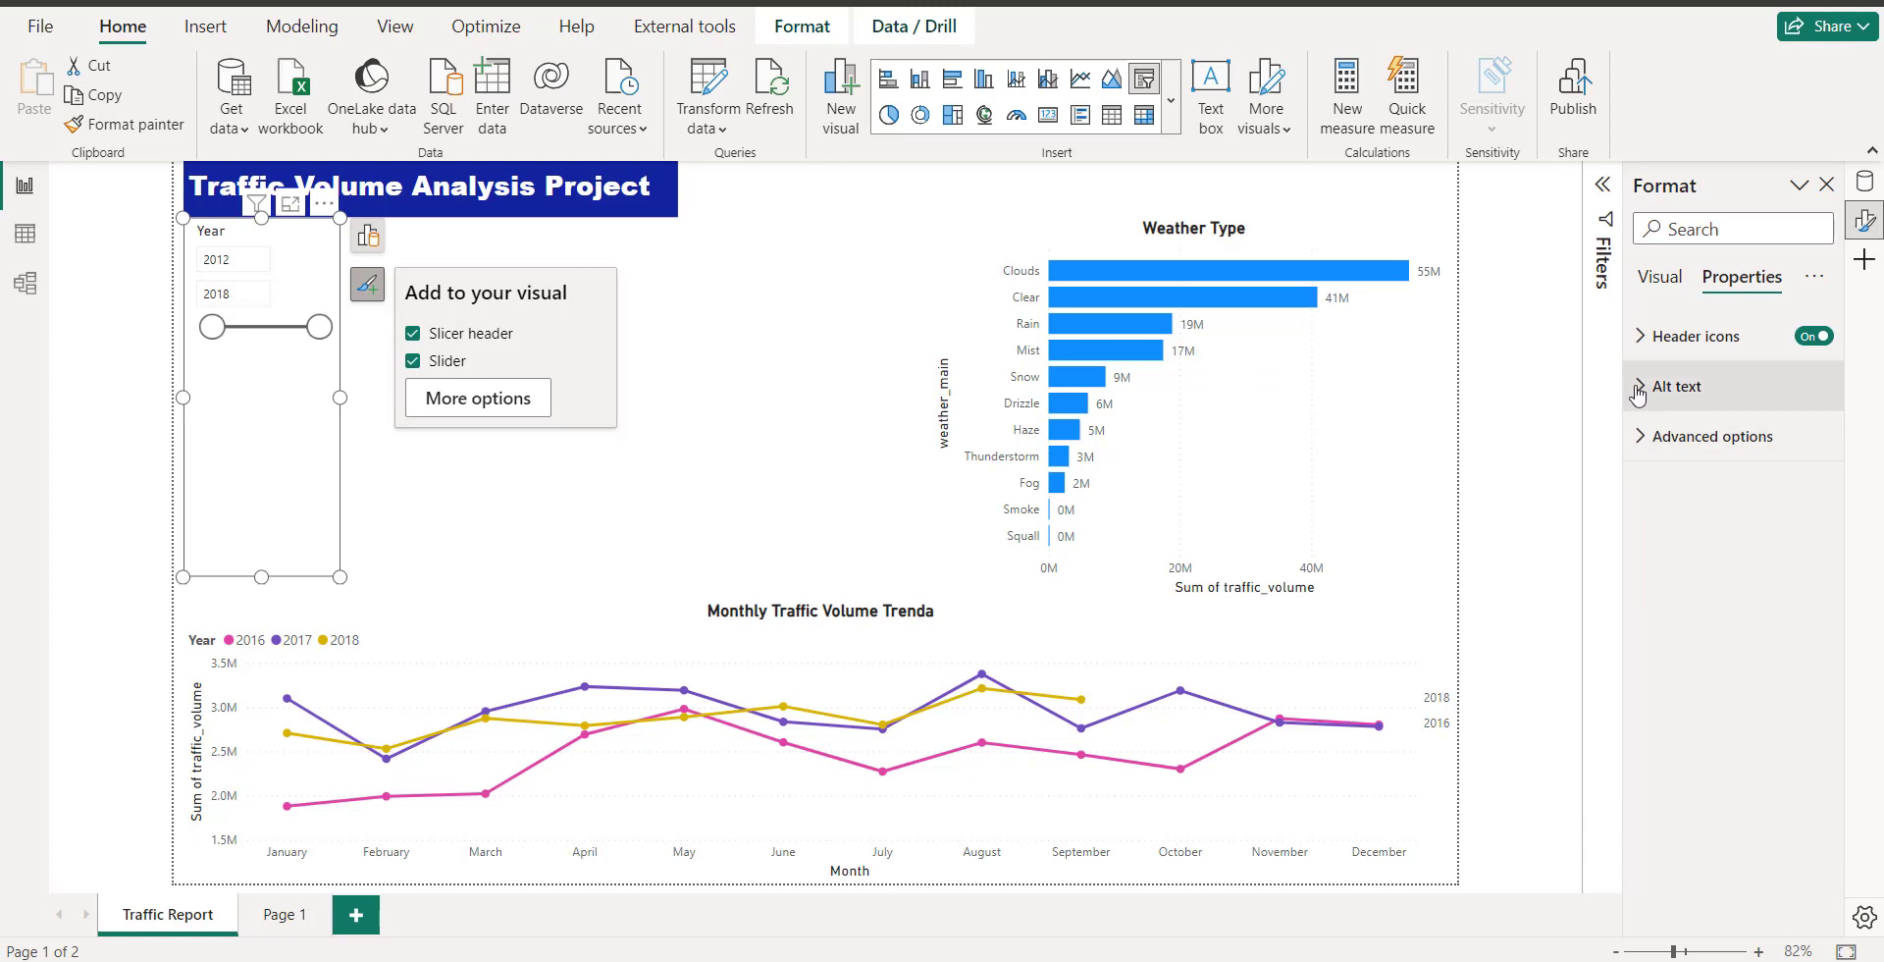
- Change the Year slicer's style to Vertical list in its slicer settings
left_click(1661, 276)
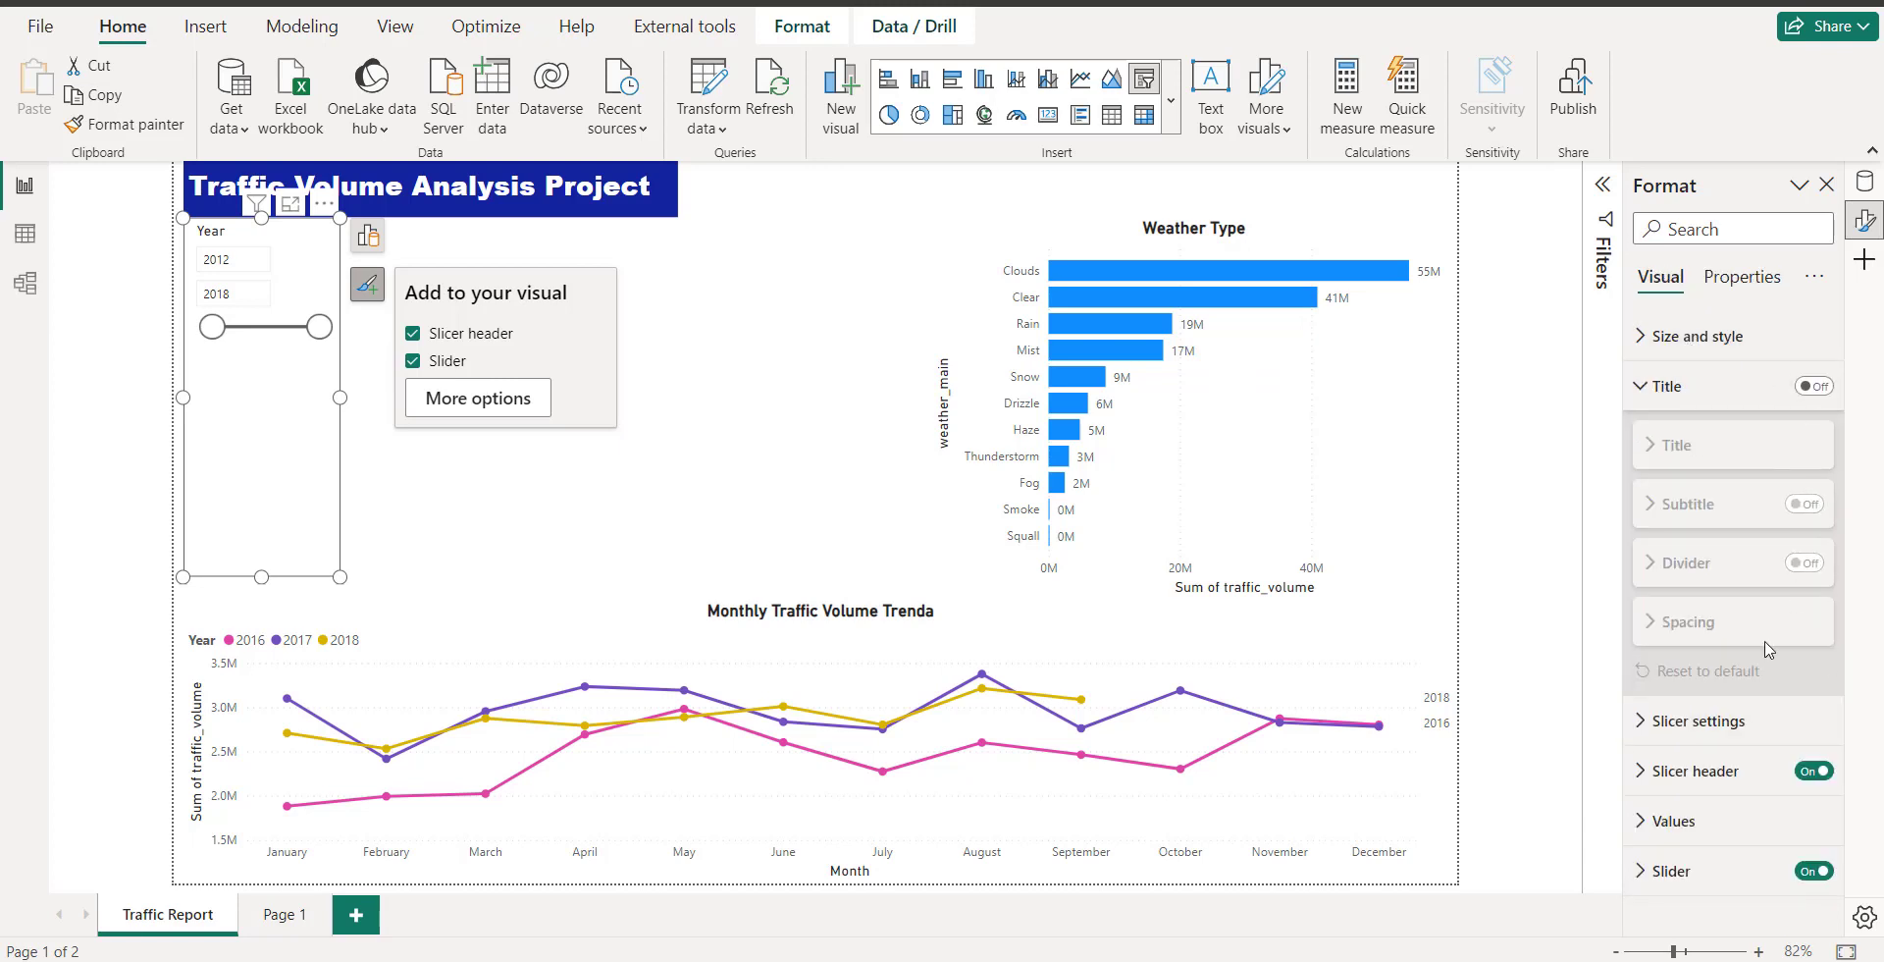
left_click(1661, 339)
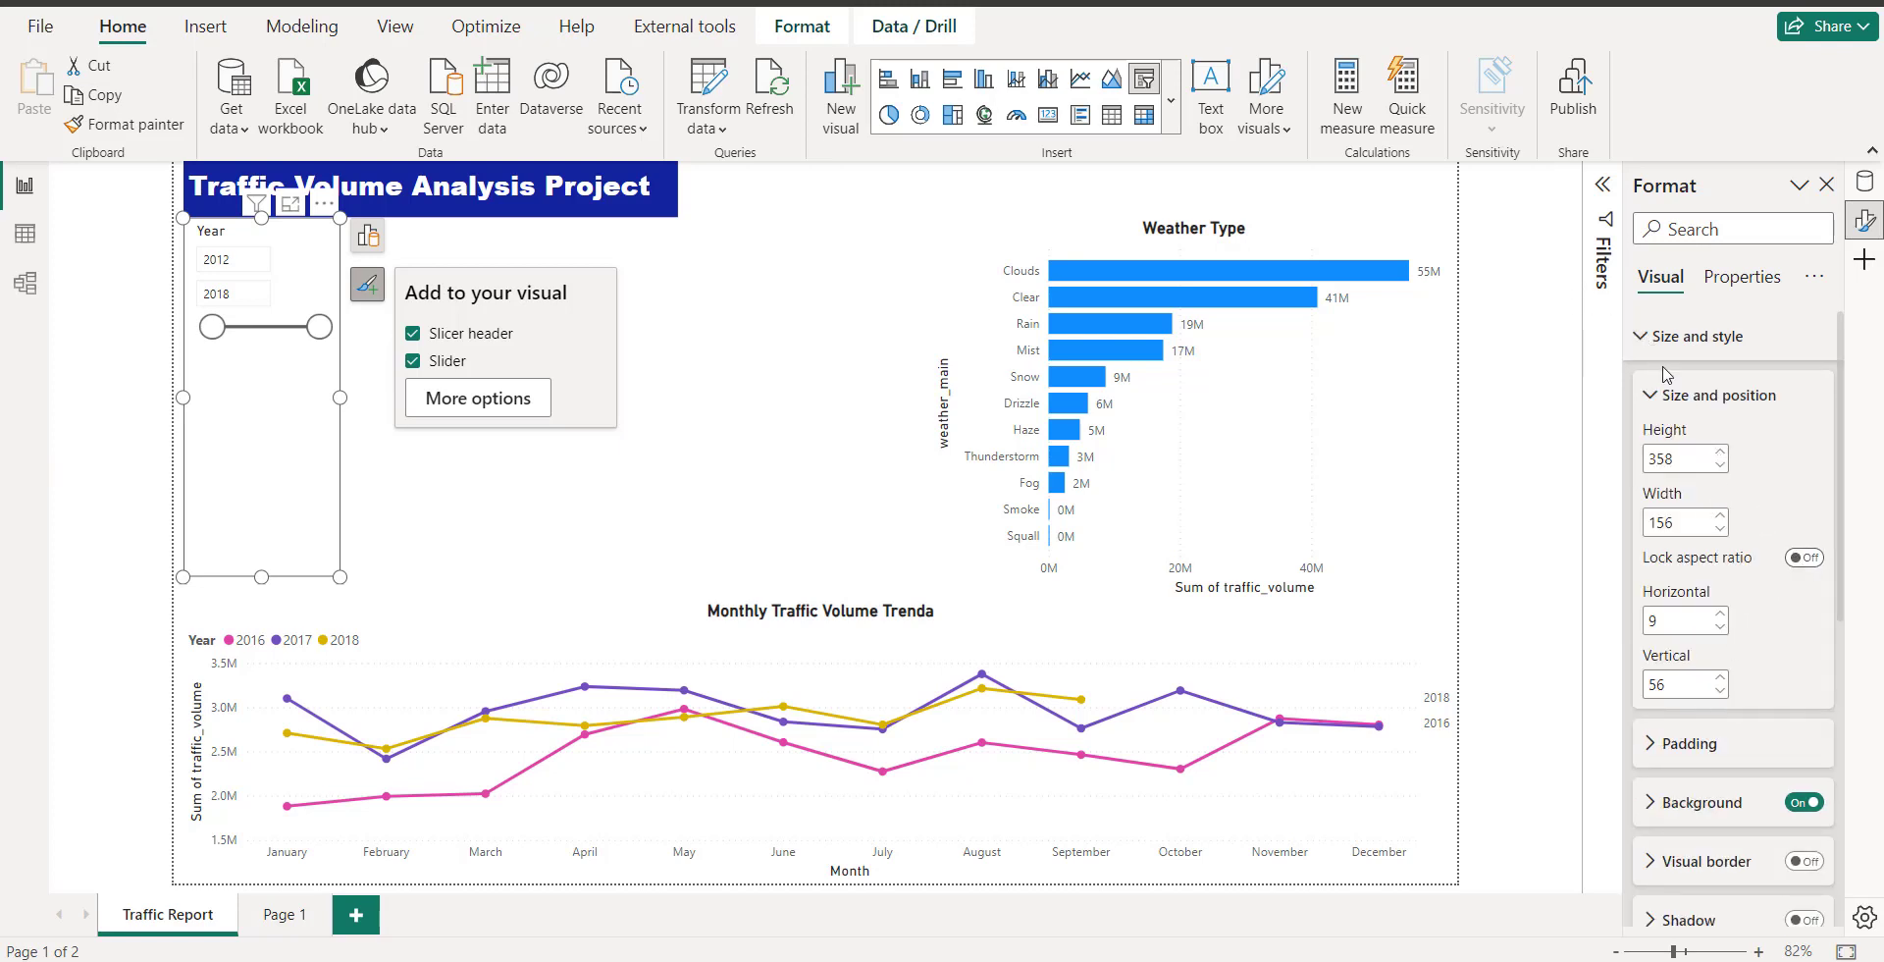
left_click(1655, 397)
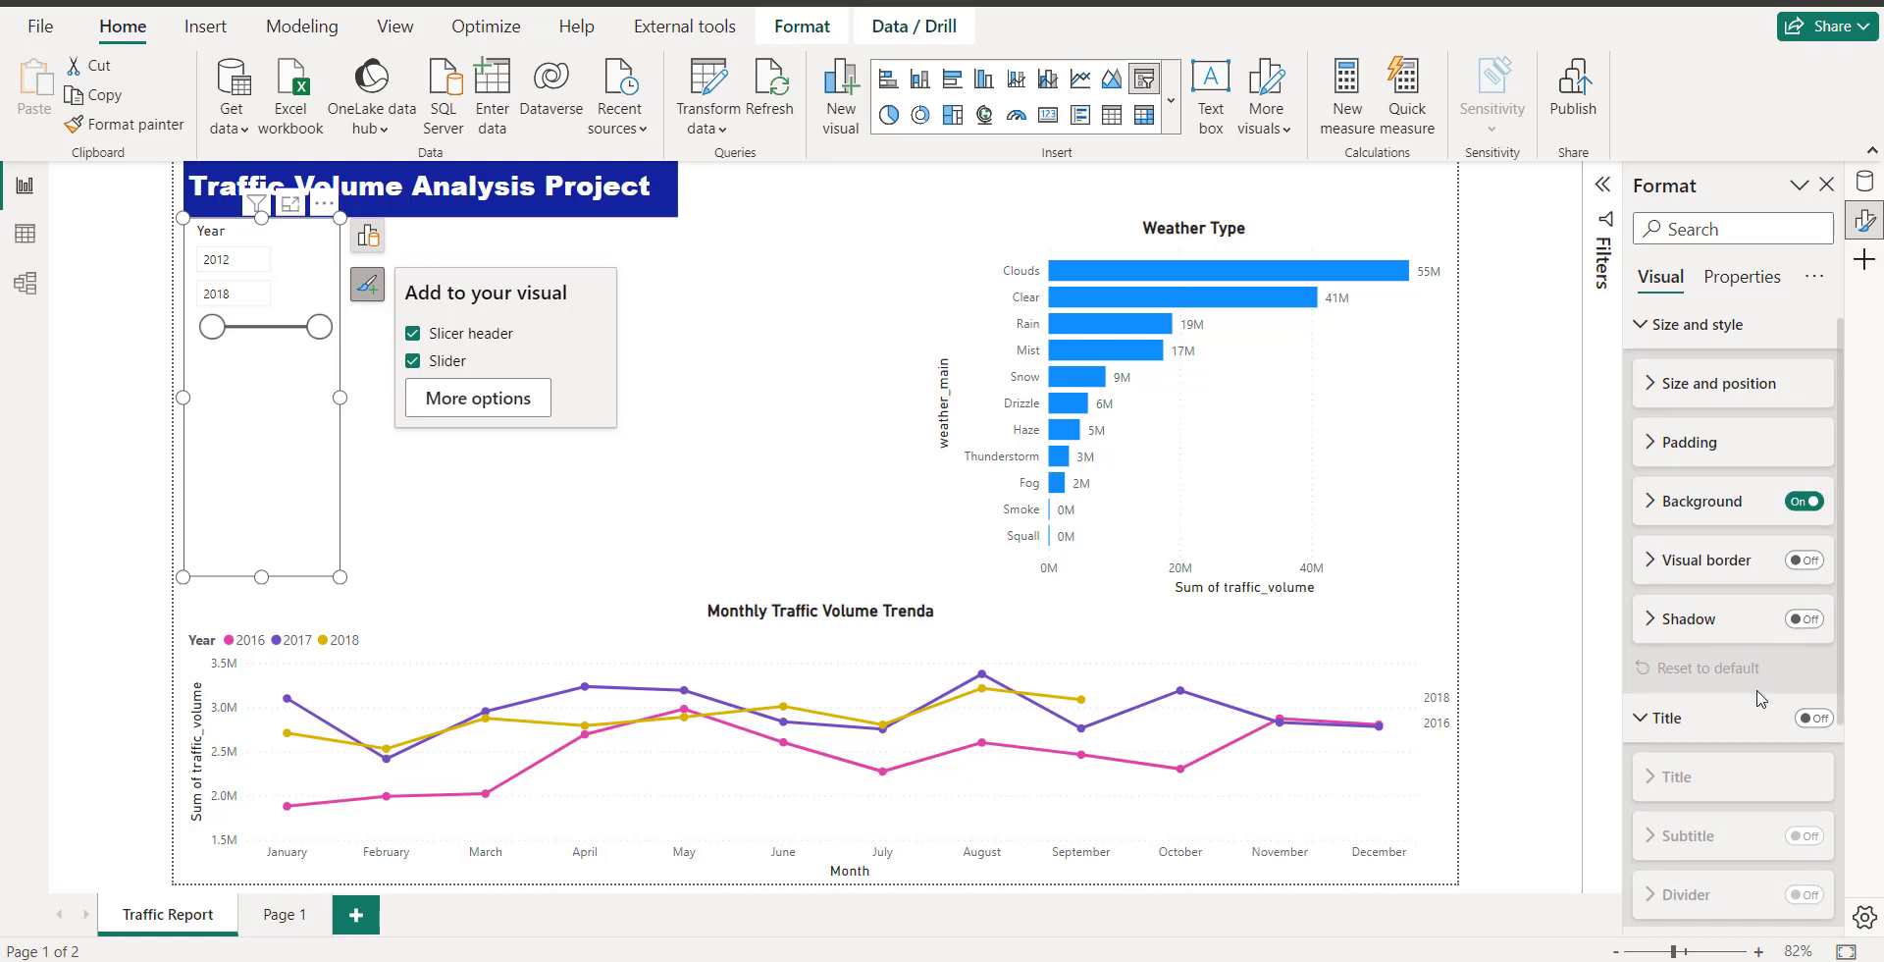
scroll(1757, 698, "down", 3)
left_click(1658, 752)
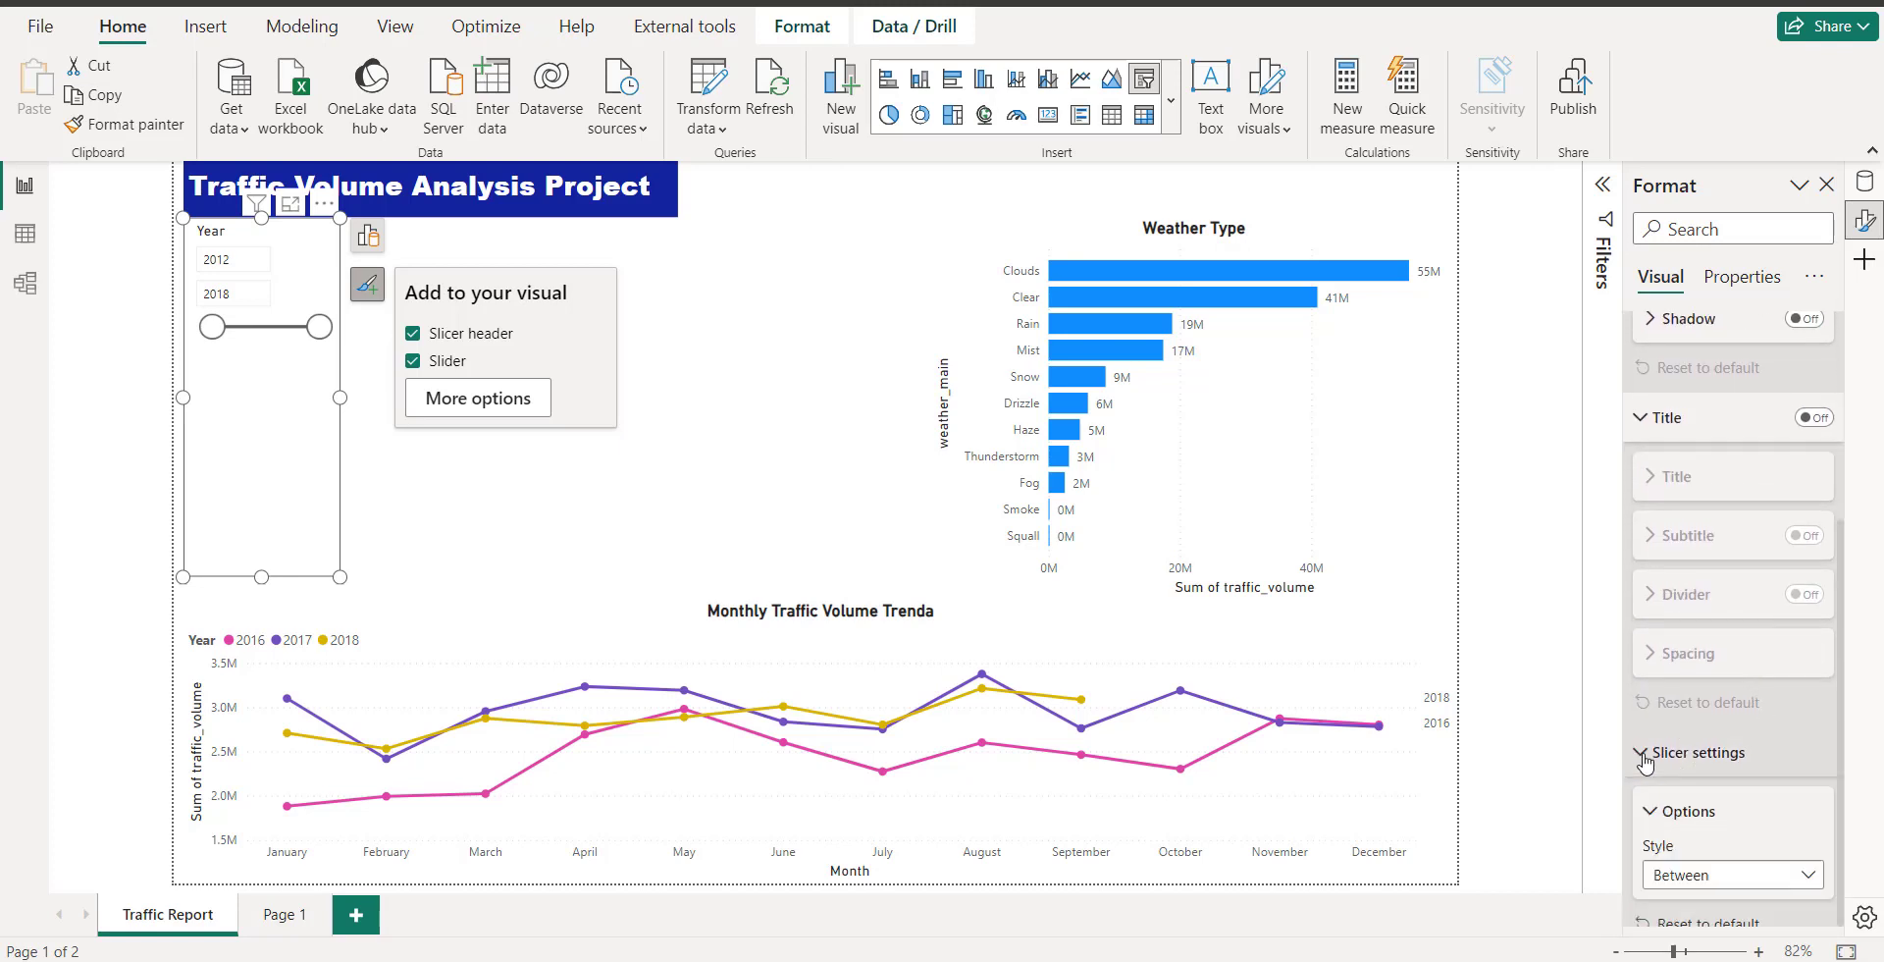
scroll(1791, 815, "down", 2)
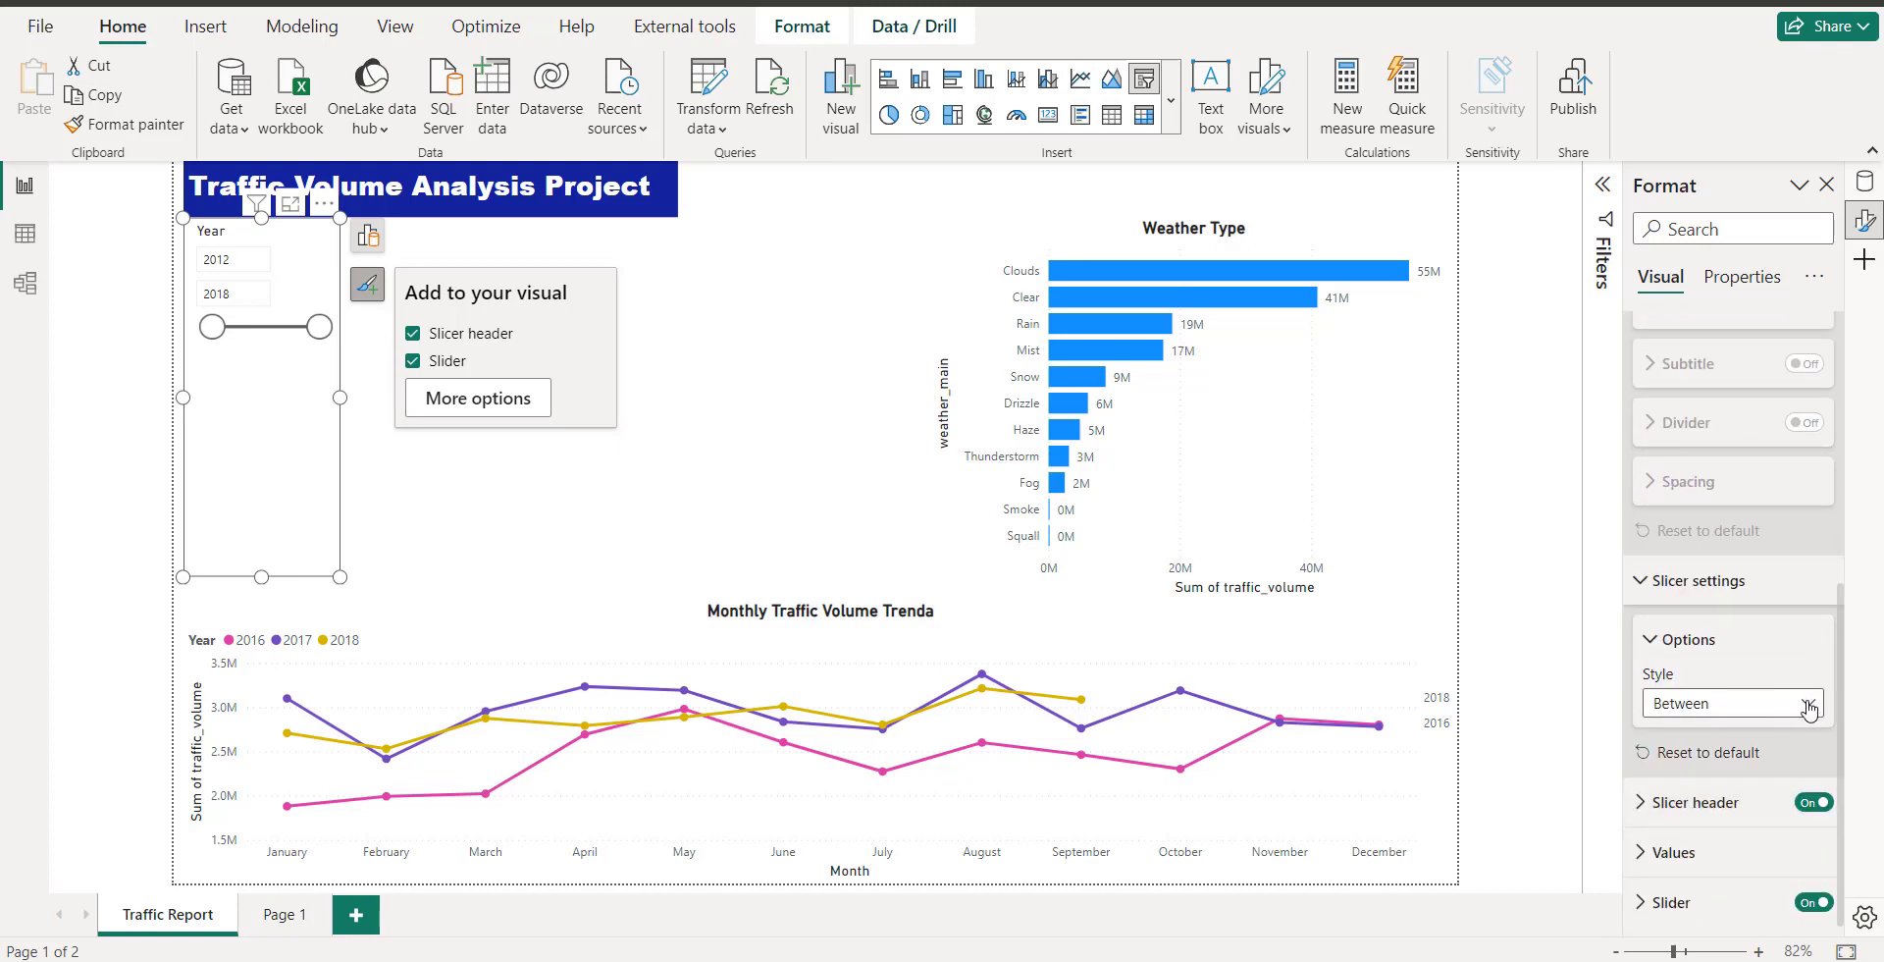
left_click(1809, 708)
left_click(1735, 734)
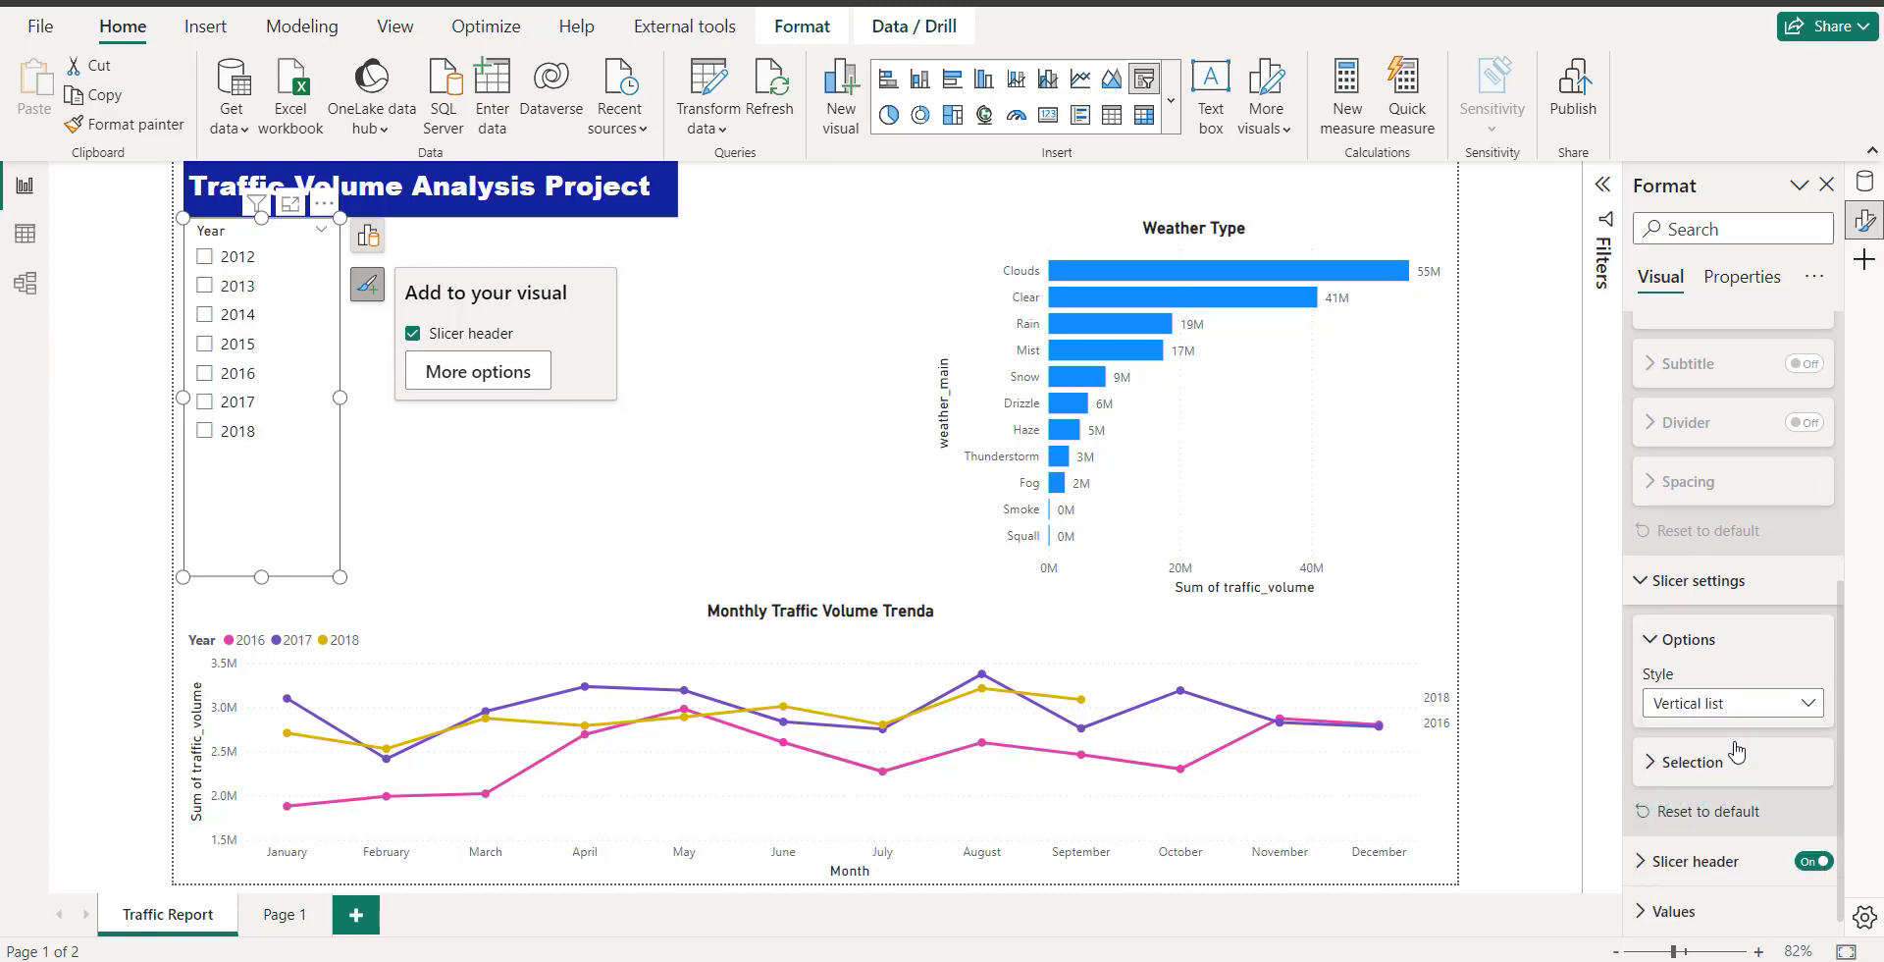
- Shrink the Year slicer's width and height so its frame fits closely around the list of years
left_click(579, 523)
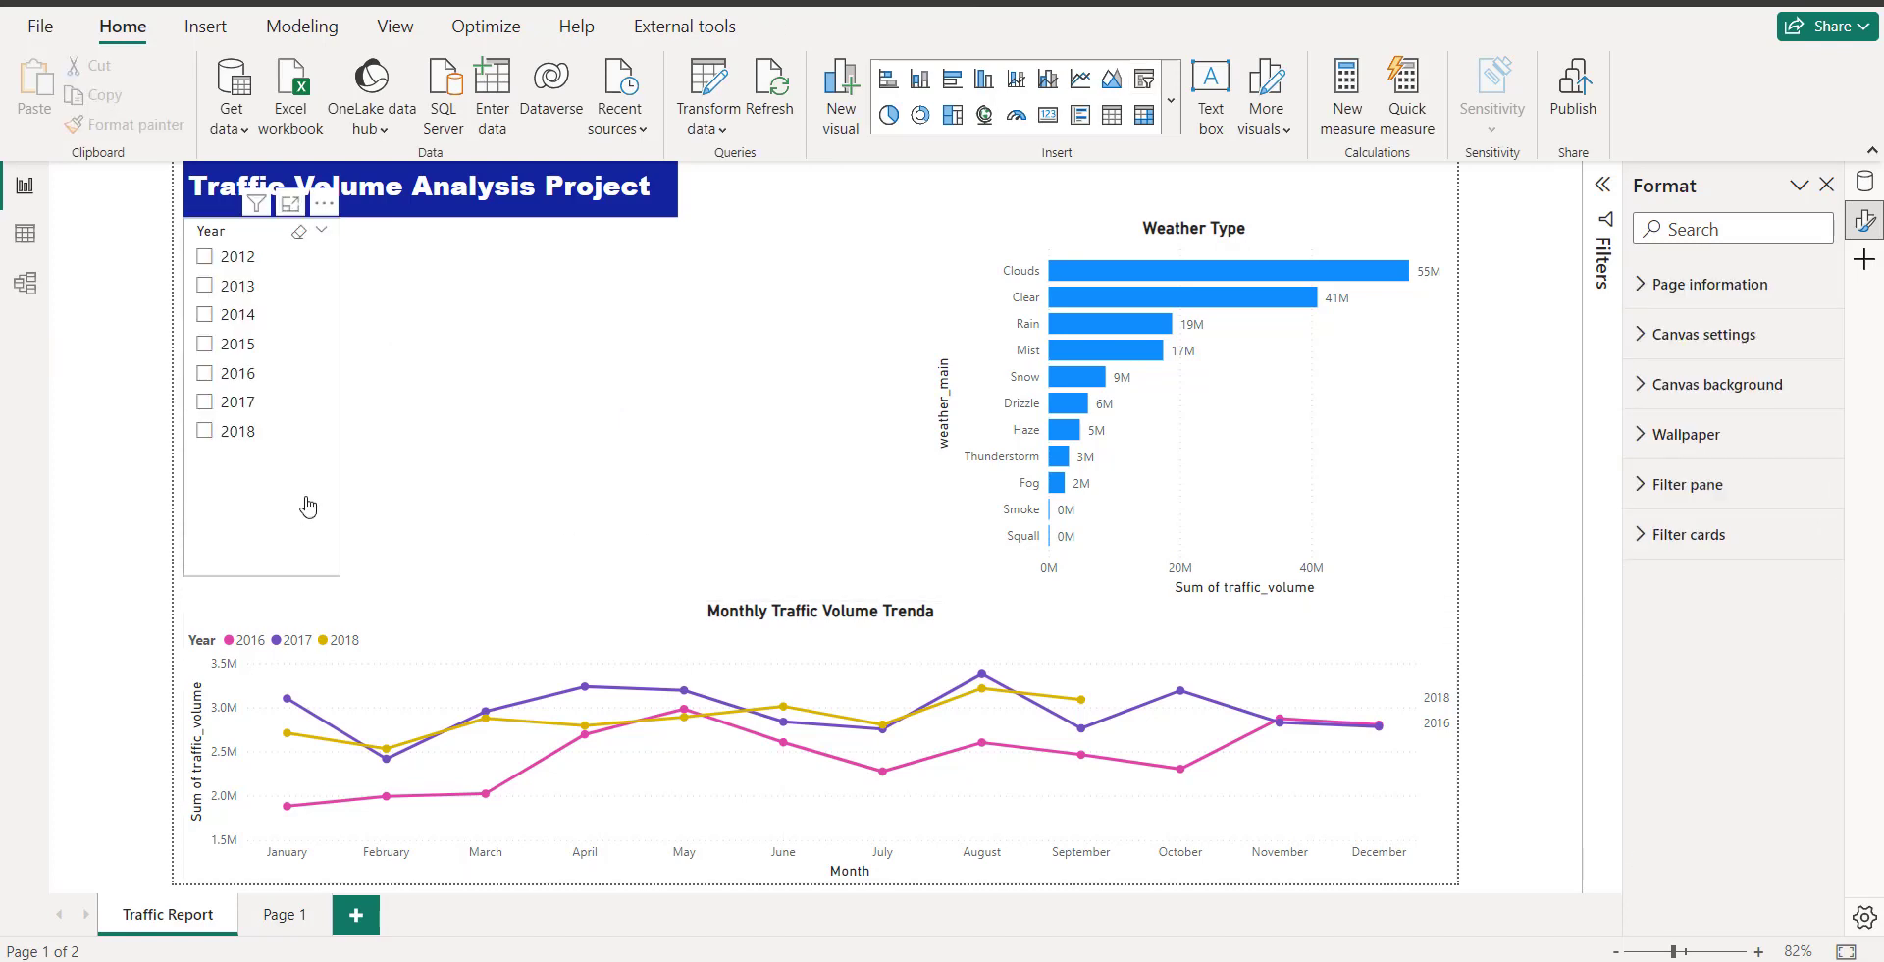
left_click(335, 579)
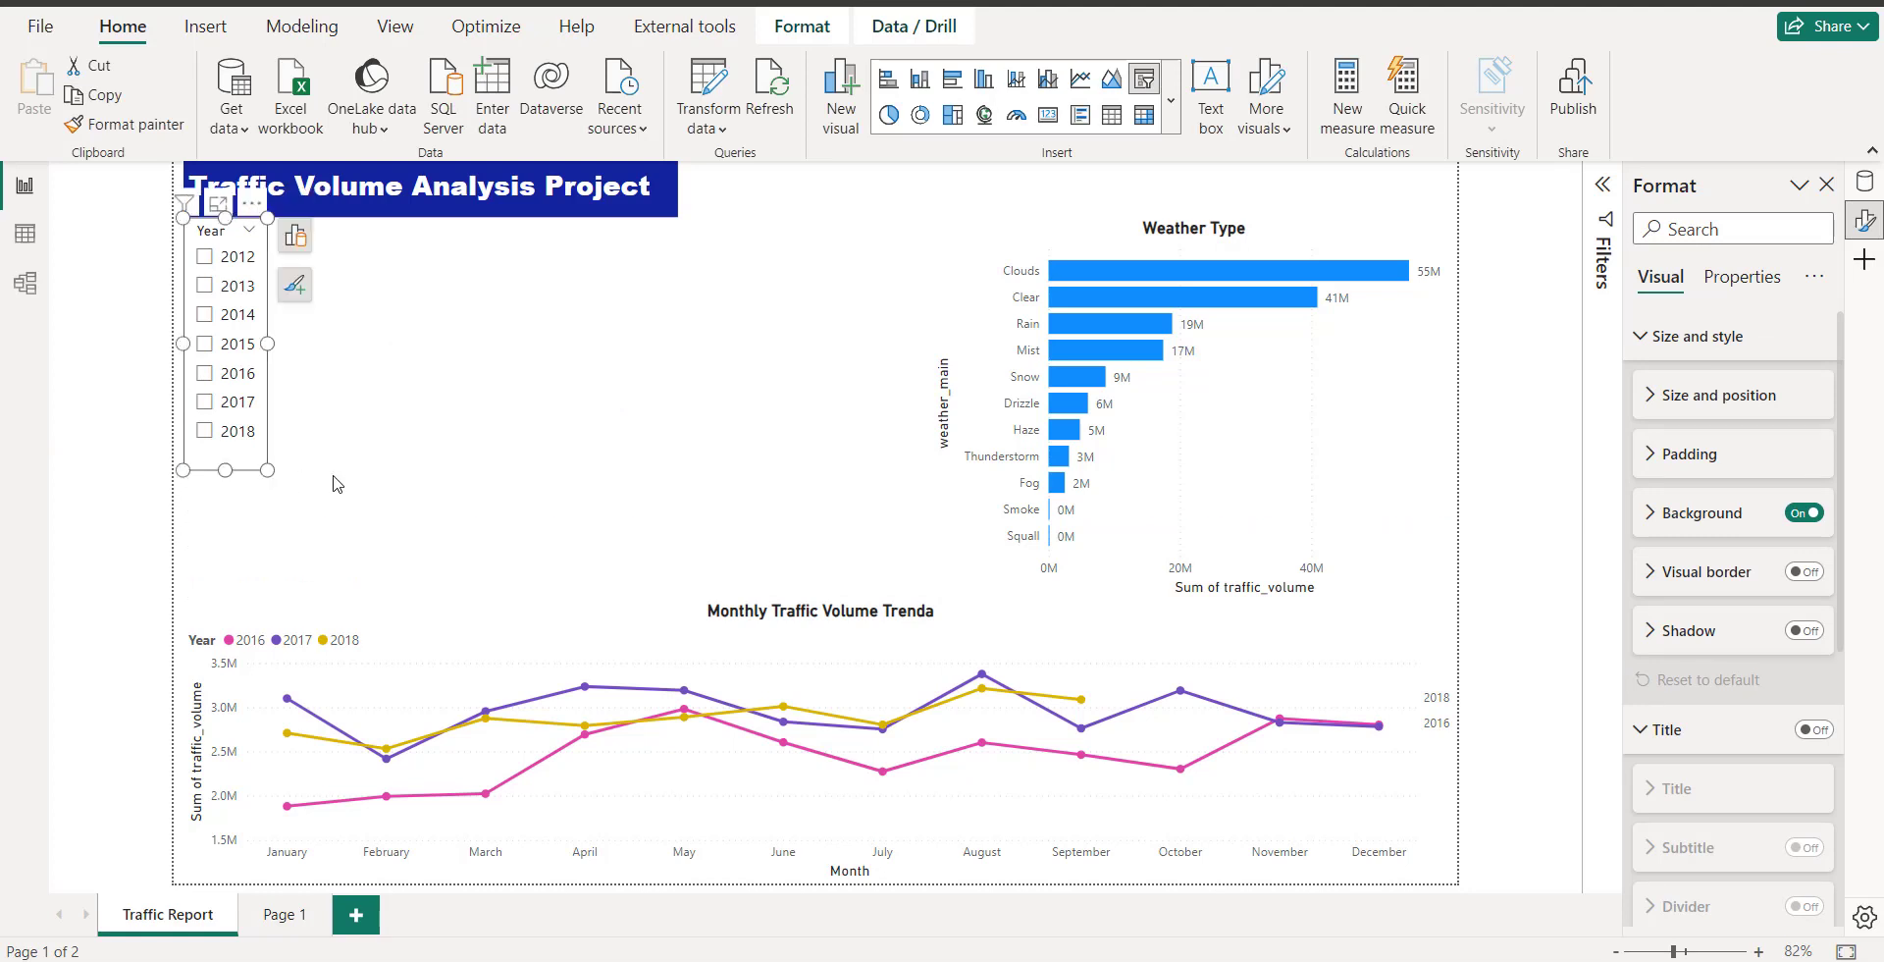
left_click(449, 488)
- Test the Year slicer by filtering the charts by 2012, 2018 and 2016 in turn, and clear the selection
left_click(206, 258)
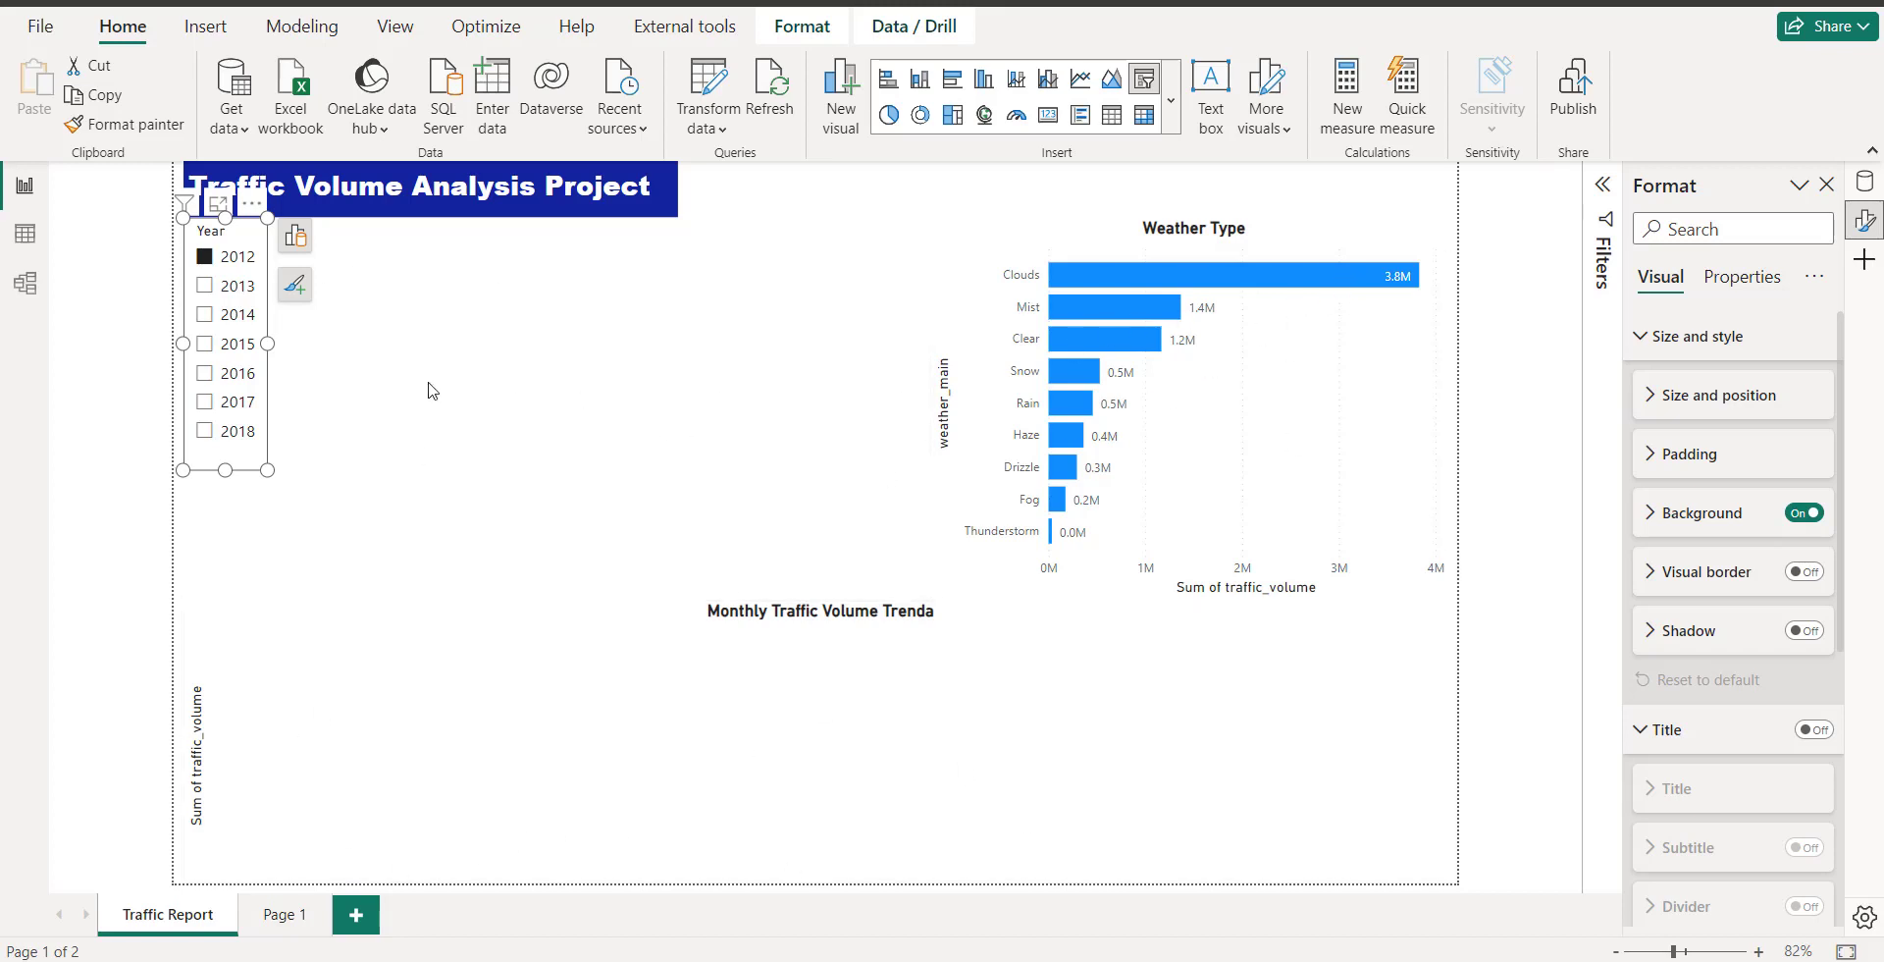
left_click(204, 257)
left_click(526, 391)
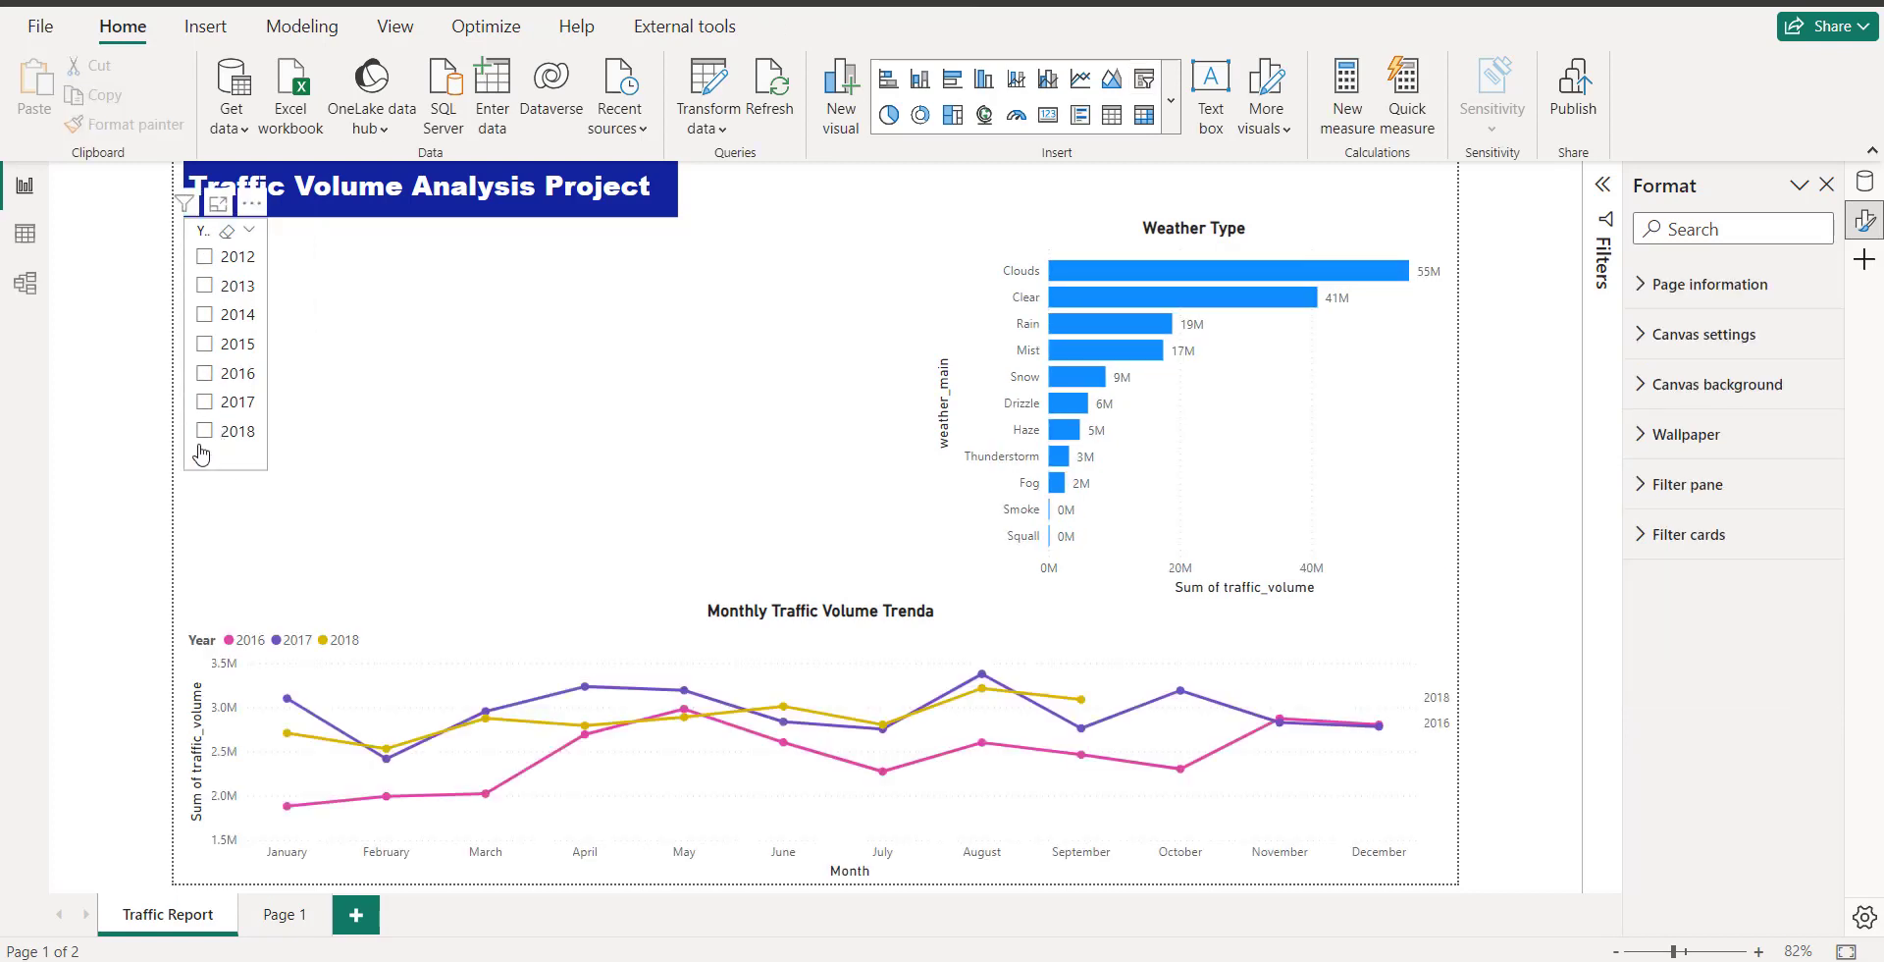
left_click(204, 432)
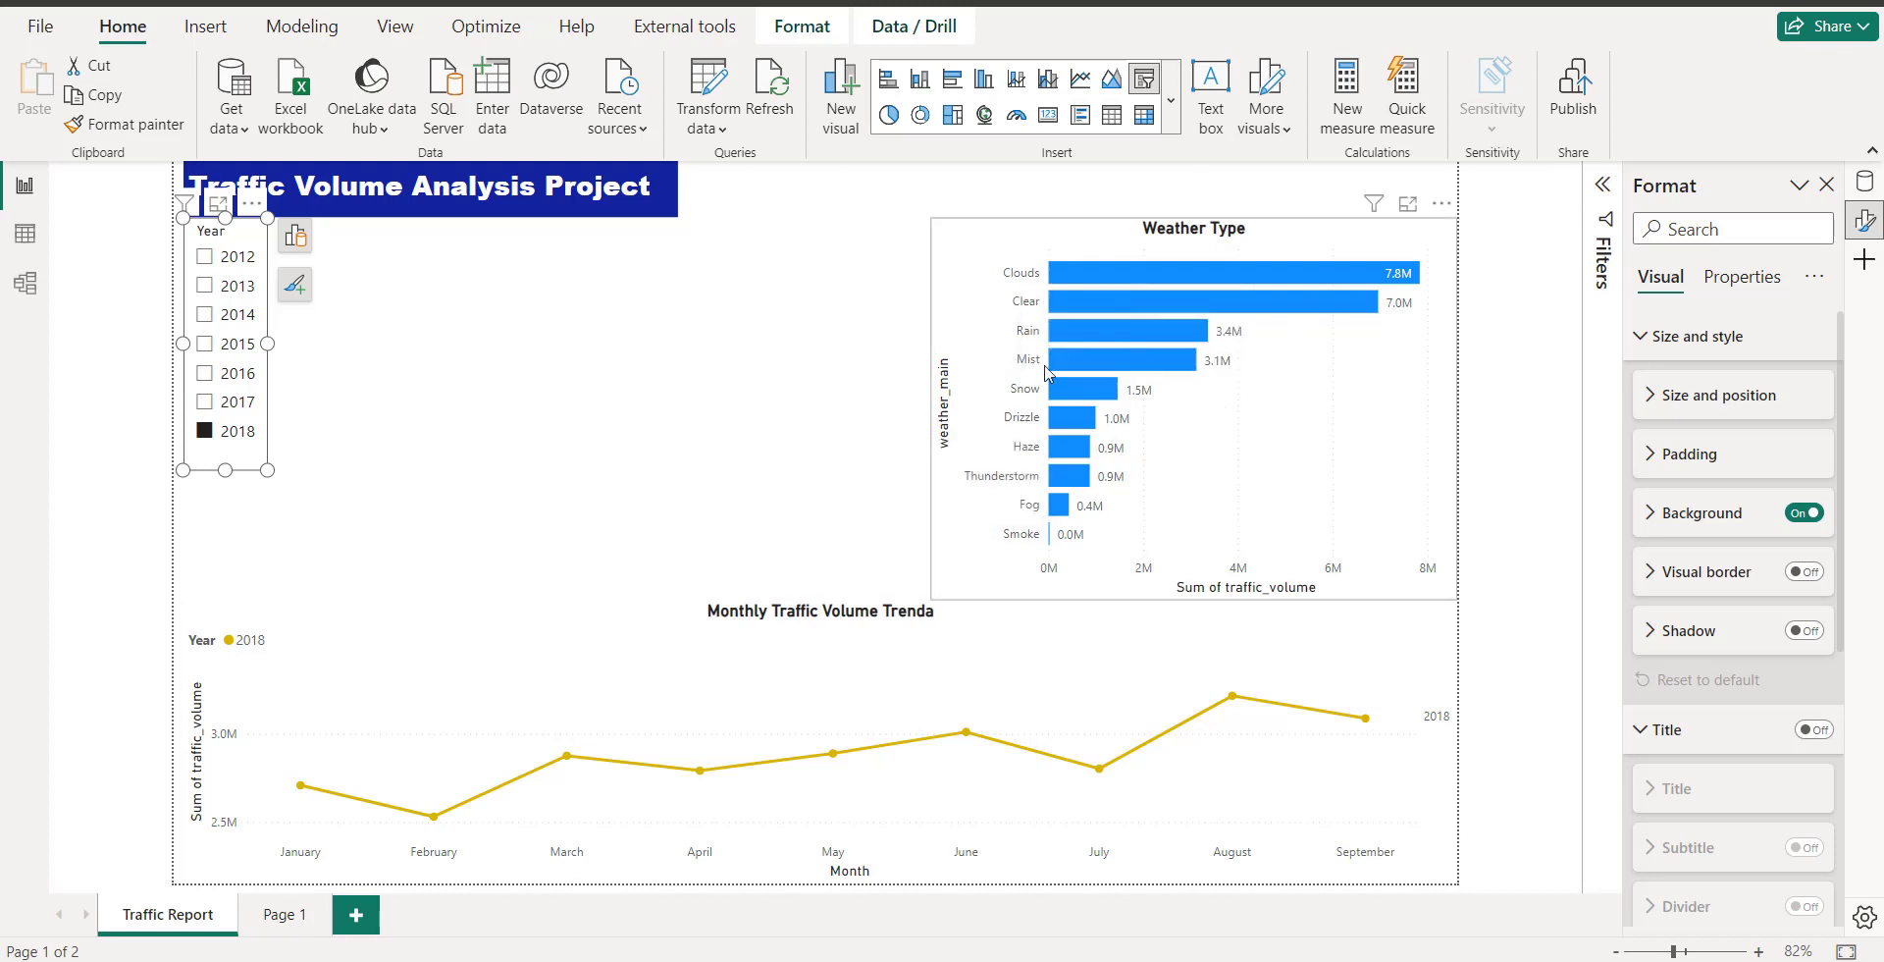
left_click(748, 402)
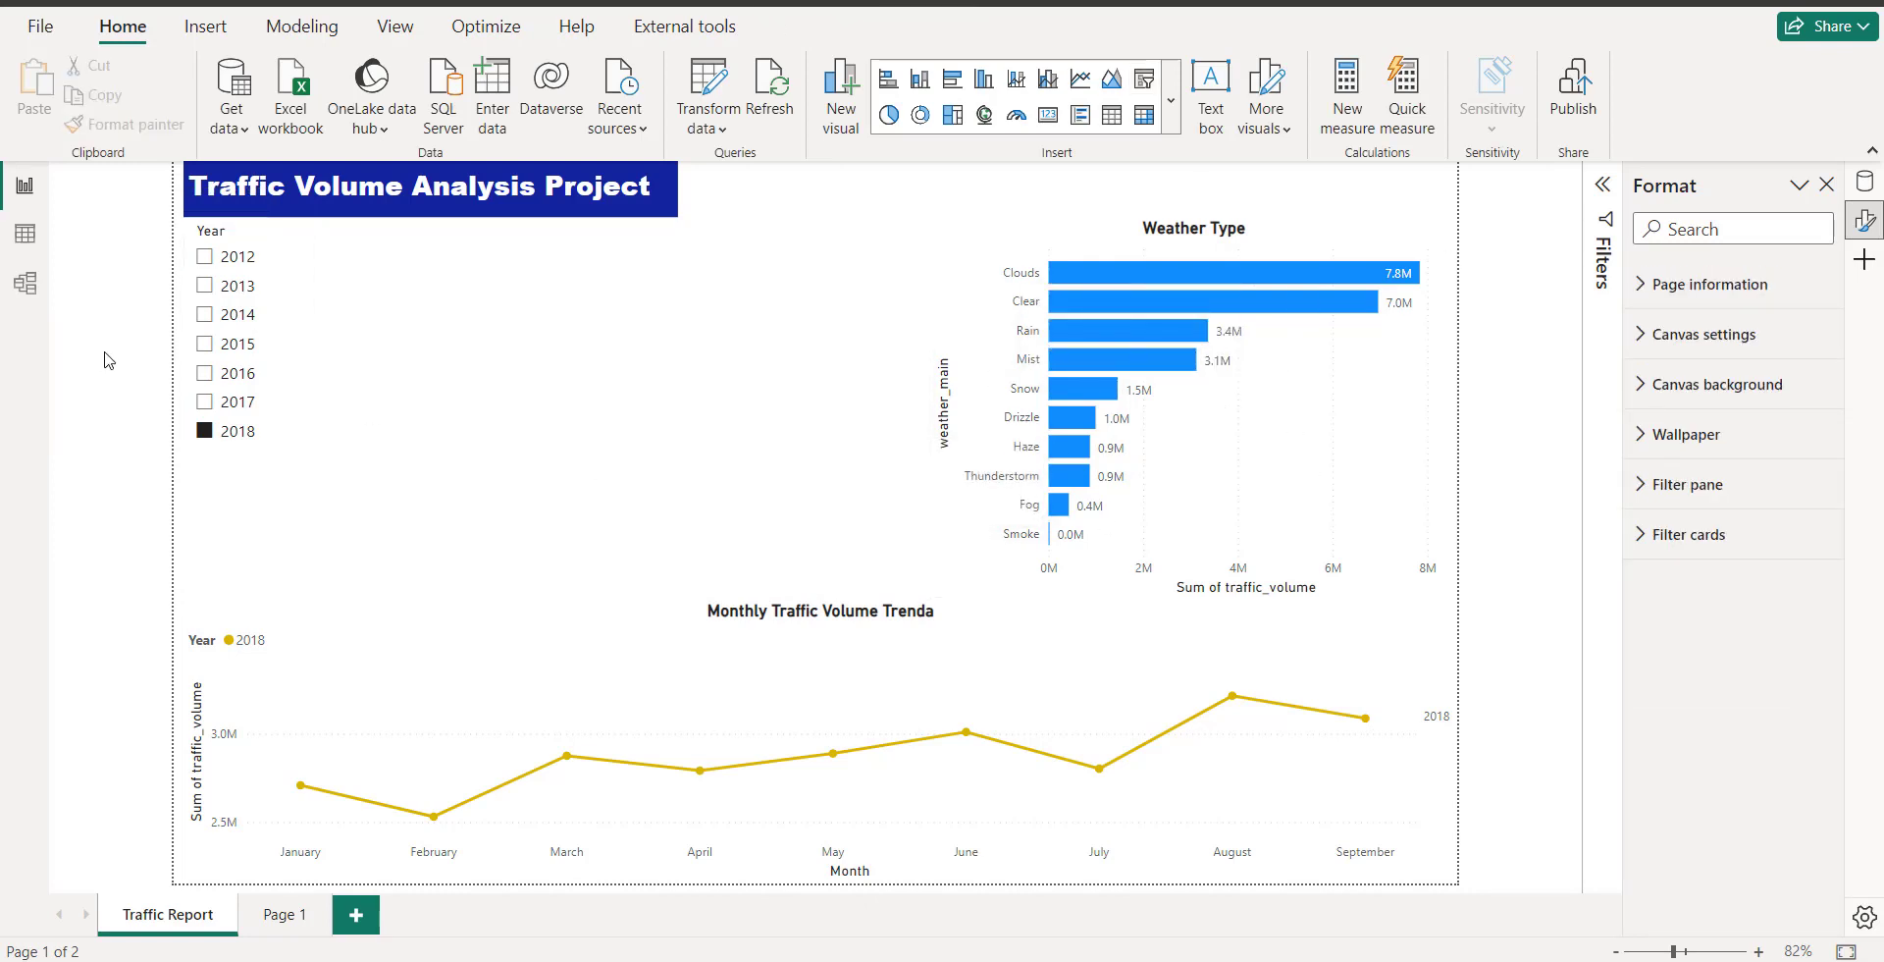
left_click(232, 374)
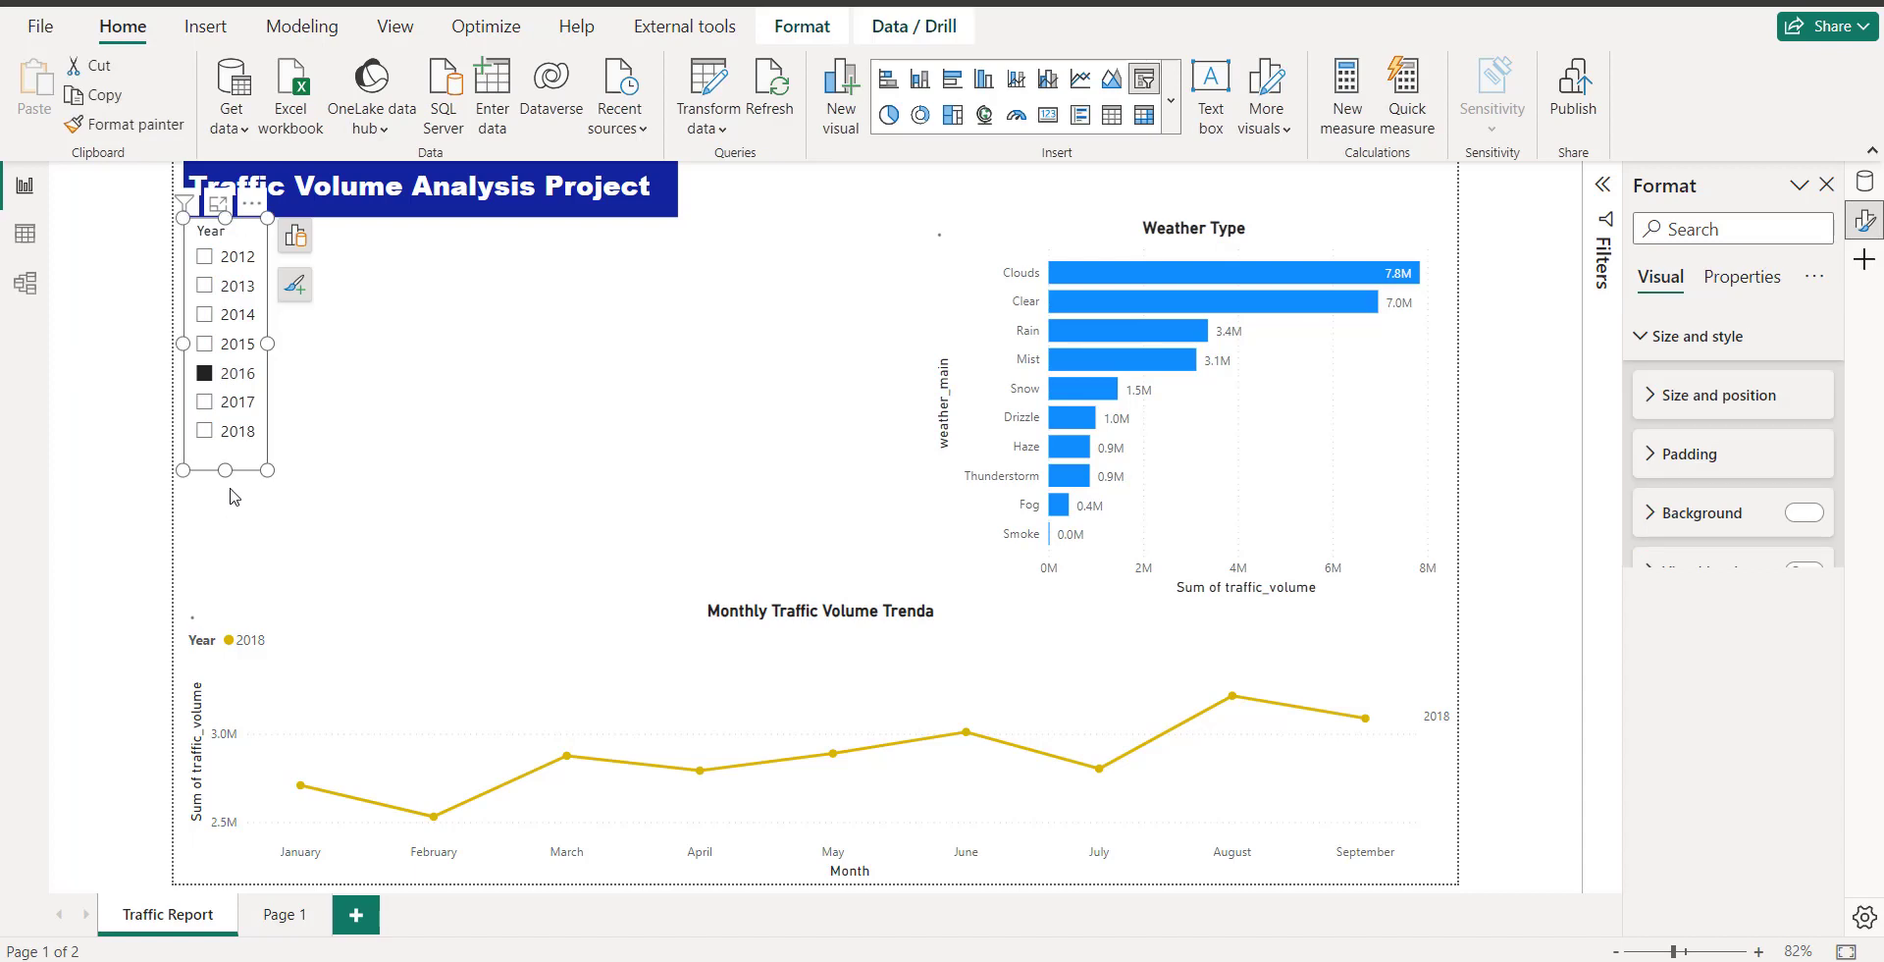
left_click(204, 377)
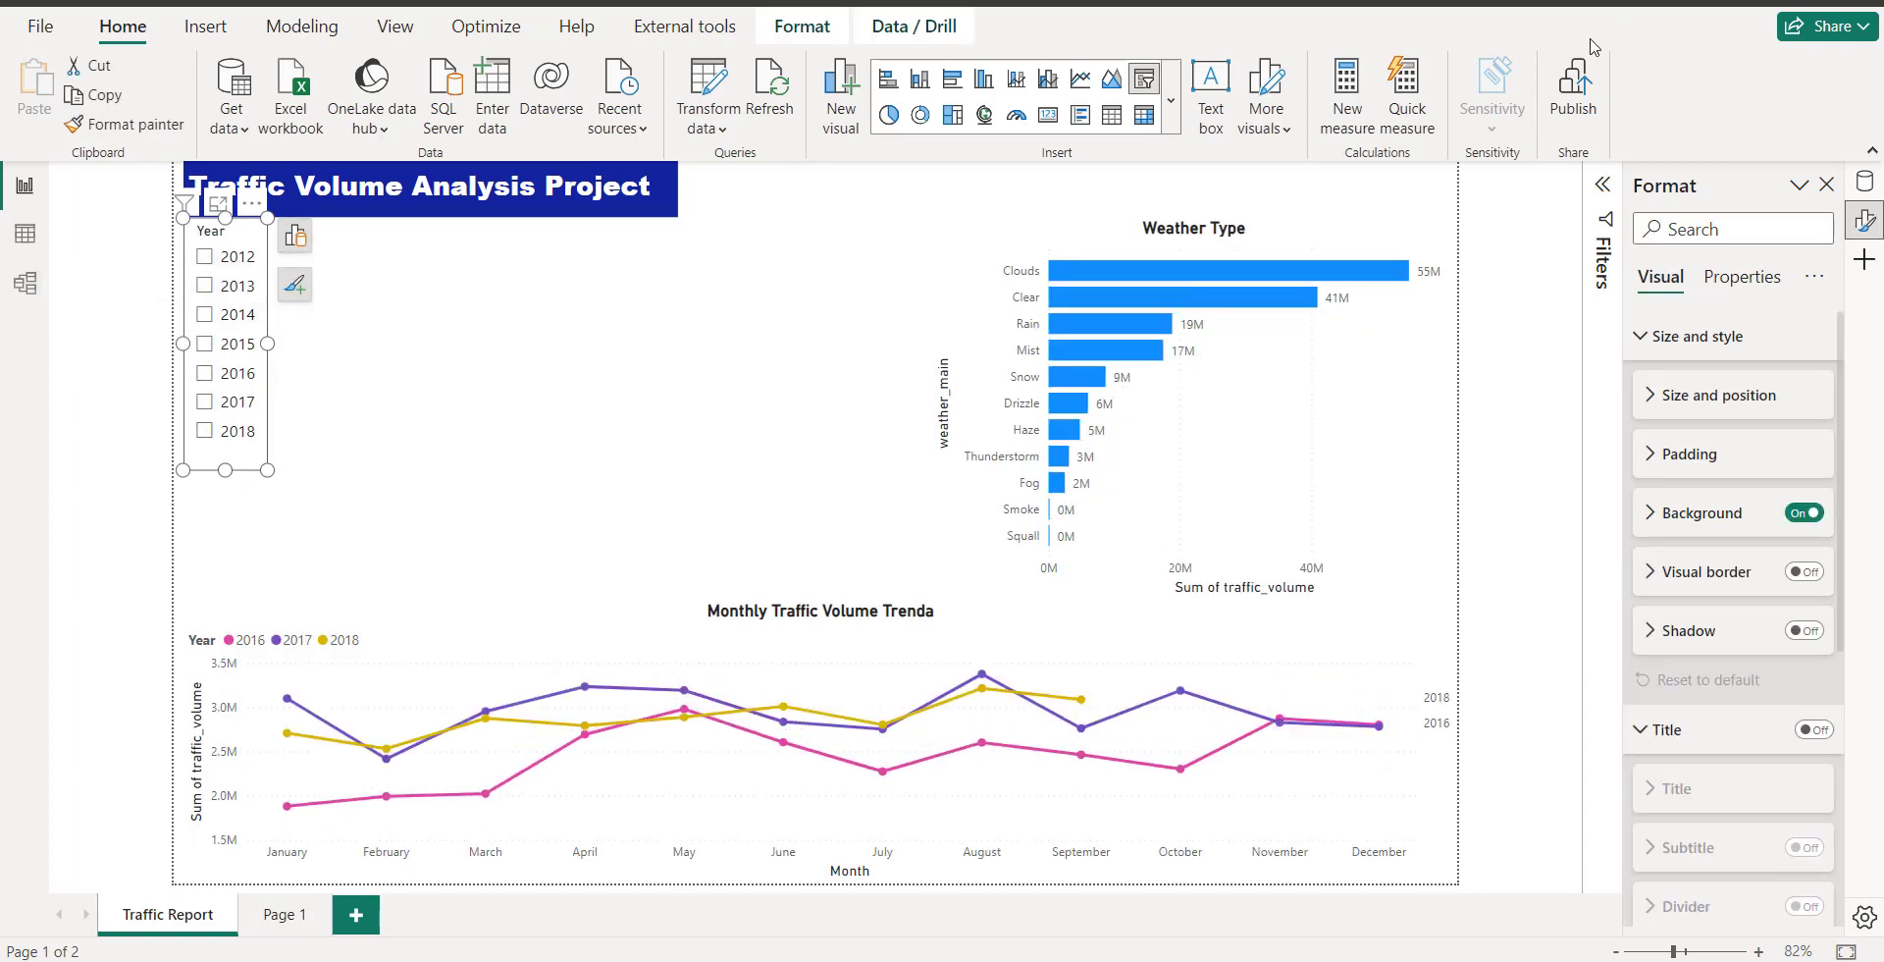
- Limit the slicer to 2016, 2017 and 2018 with a basic visual-level filter on date_time - Year
left_click(1607, 186)
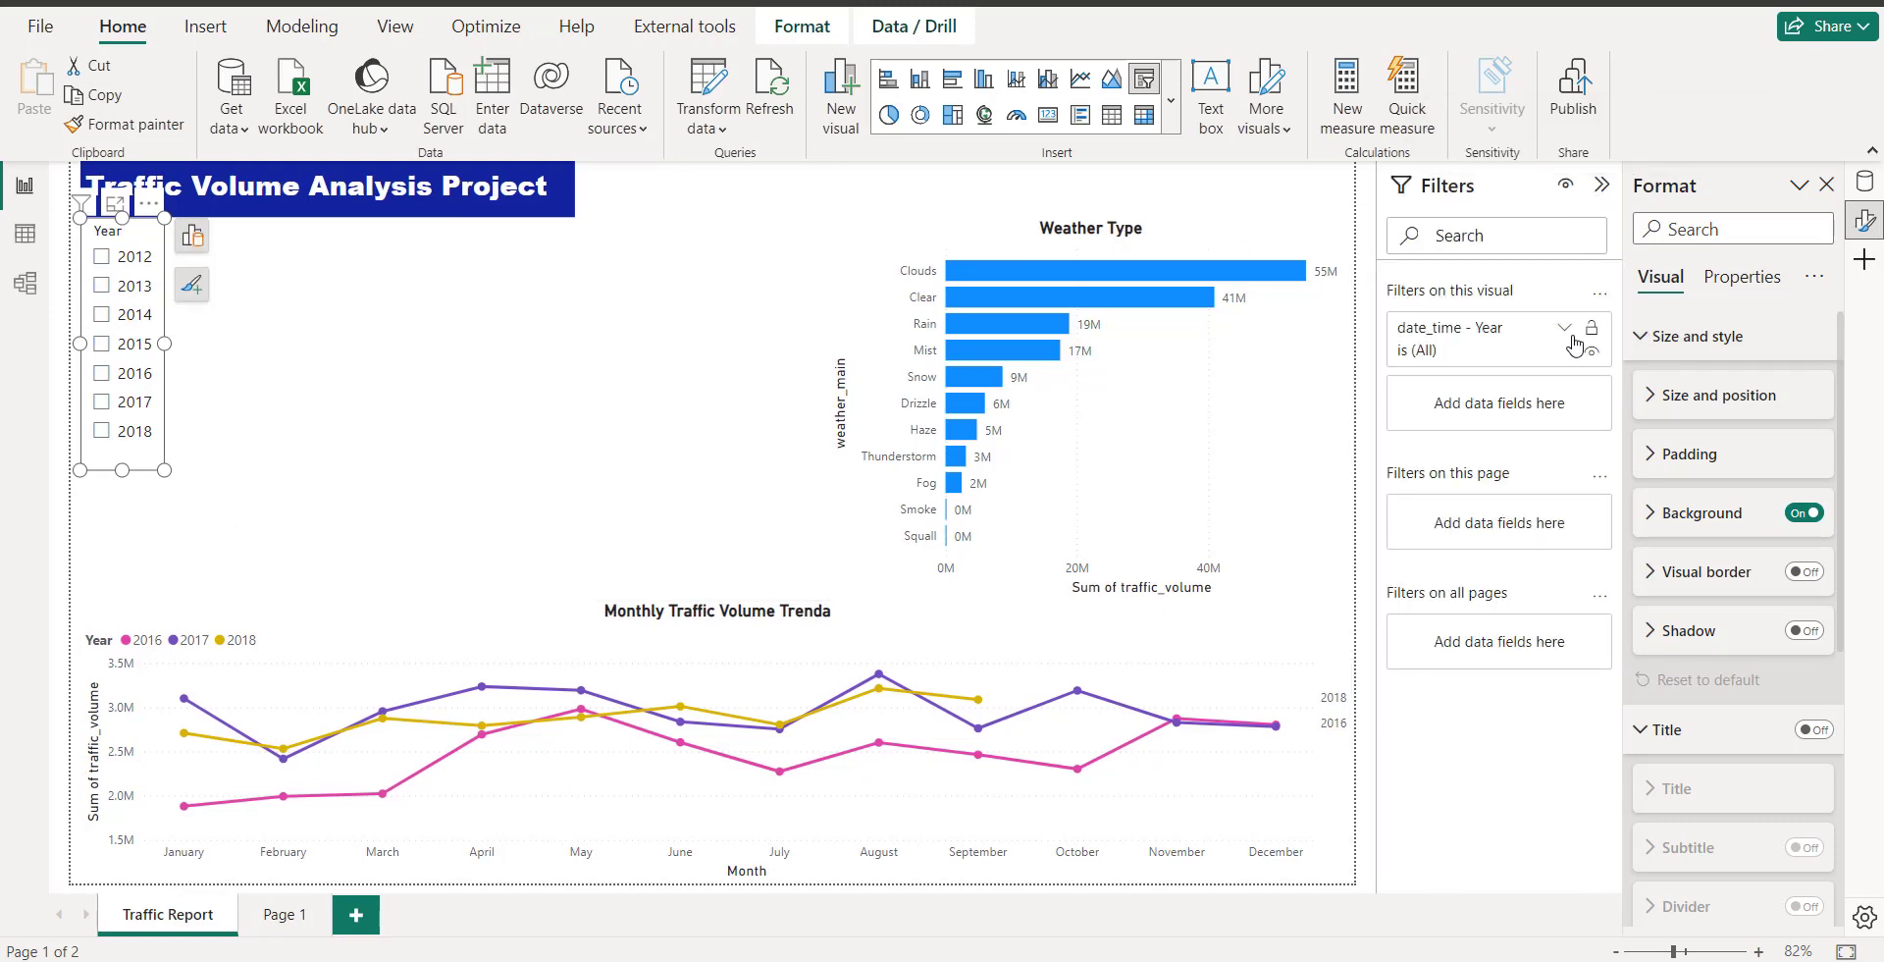
left_click(1560, 331)
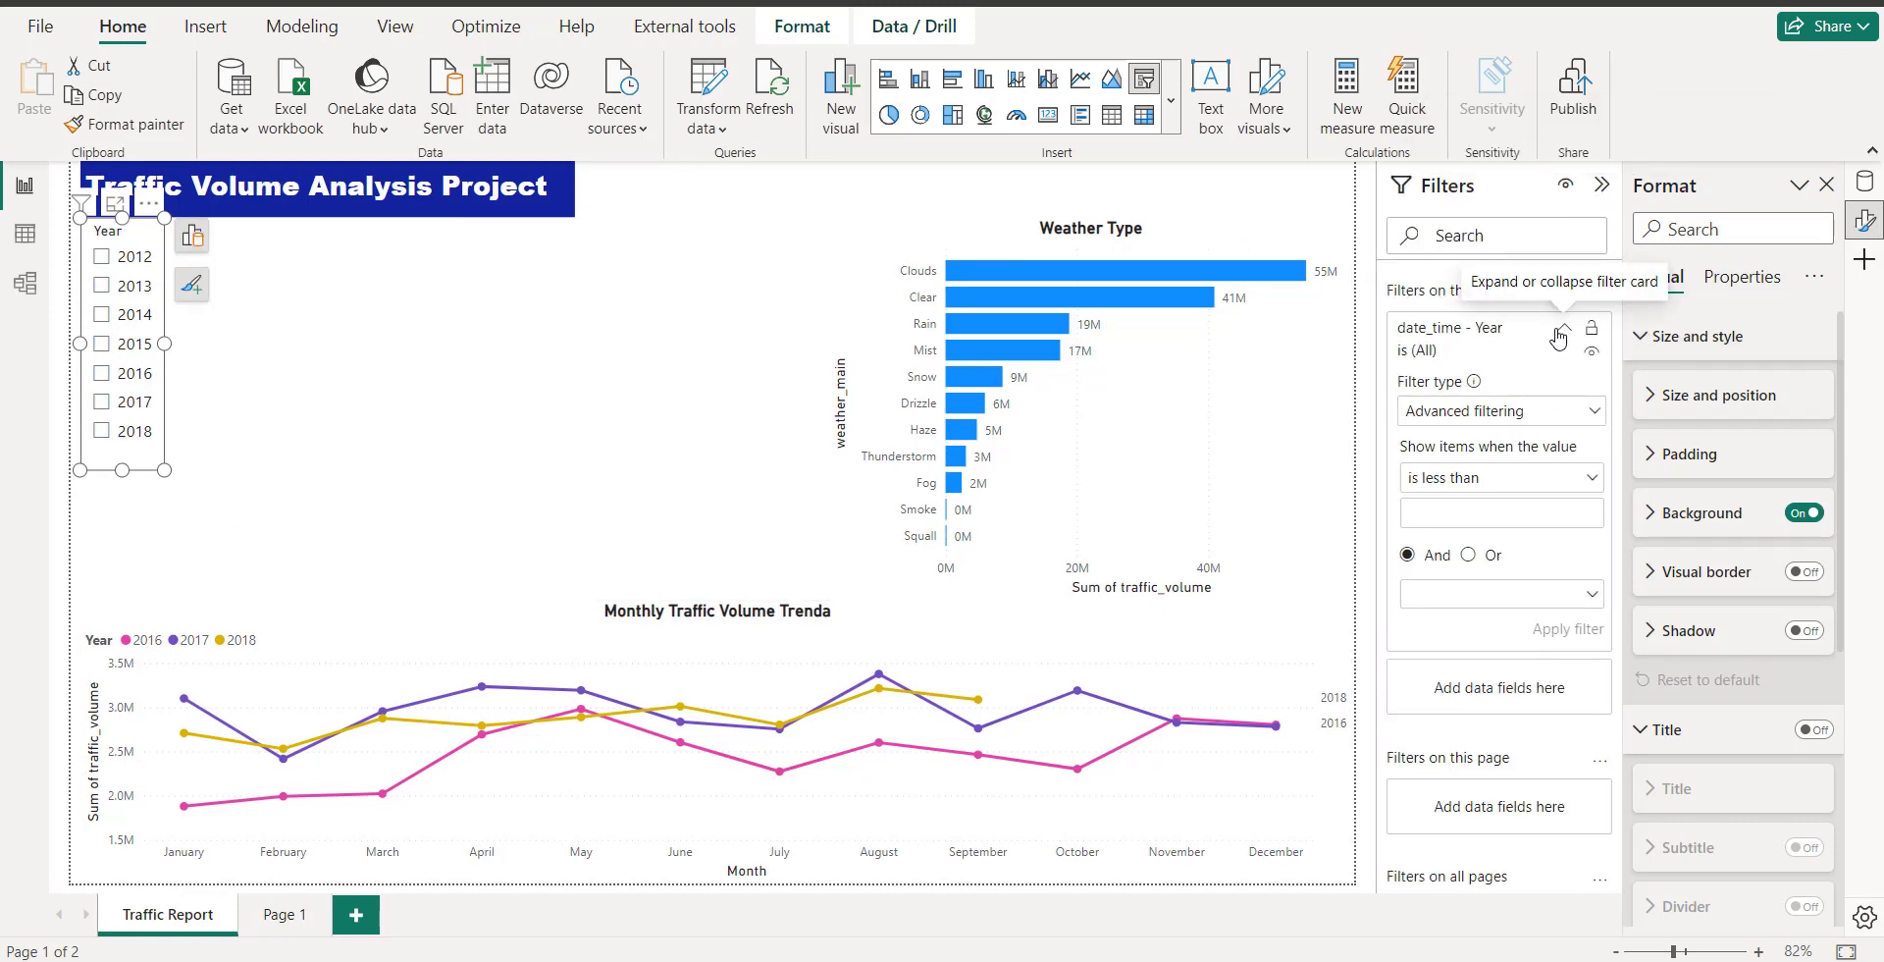
left_click(1592, 412)
left_click(1485, 477)
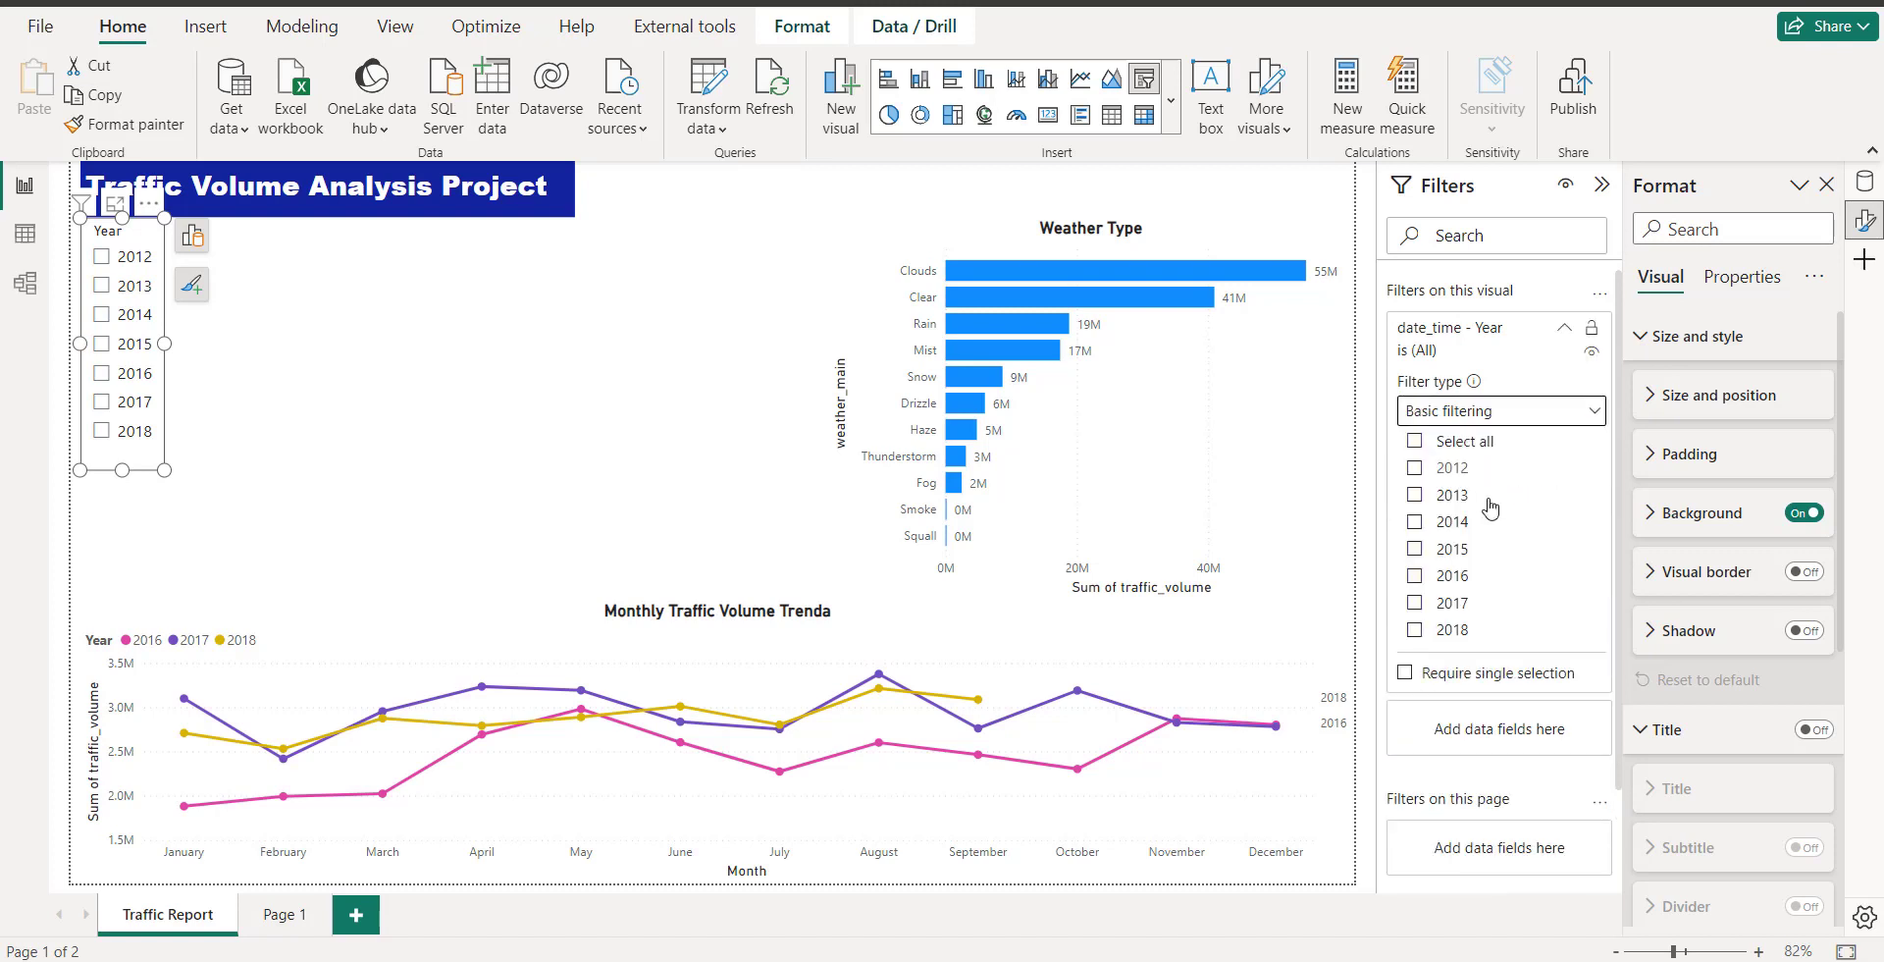
left_click(1414, 576)
left_click(1414, 603)
left_click(1414, 629)
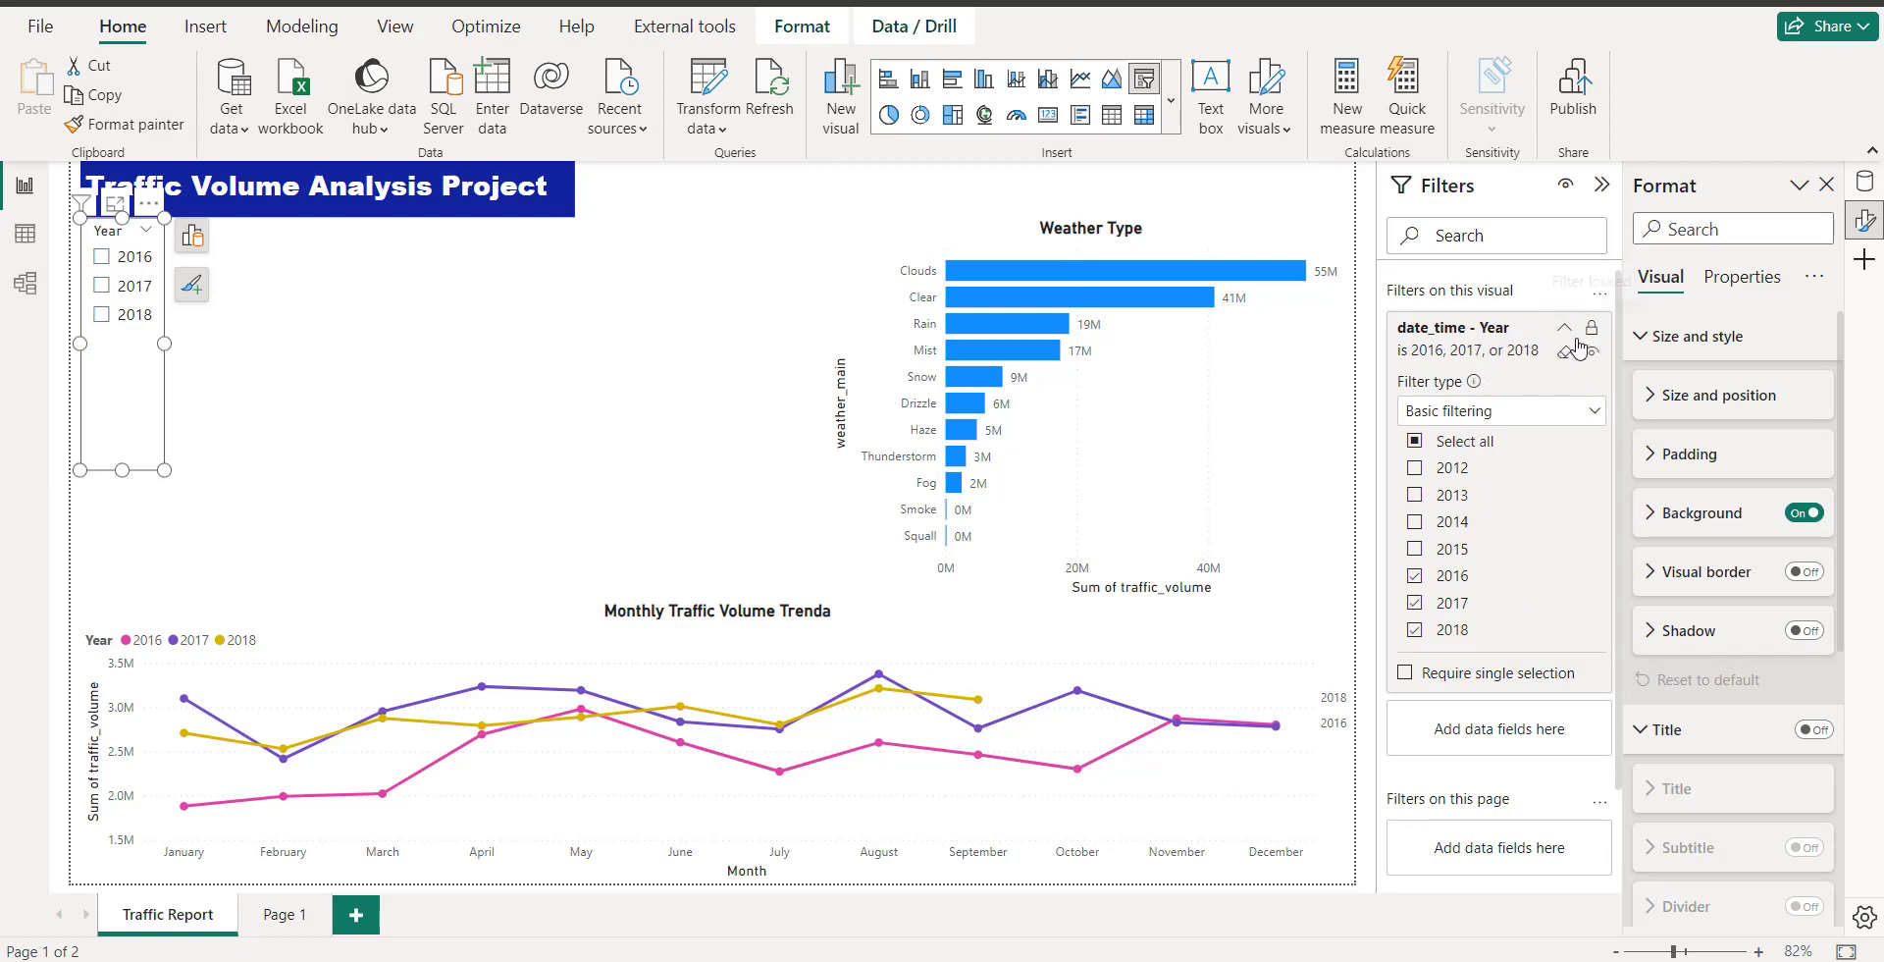
- Widen the Year slicer slightly by moving its outer edge toward the bar chart
left_click(368, 483)
left_click(138, 391)
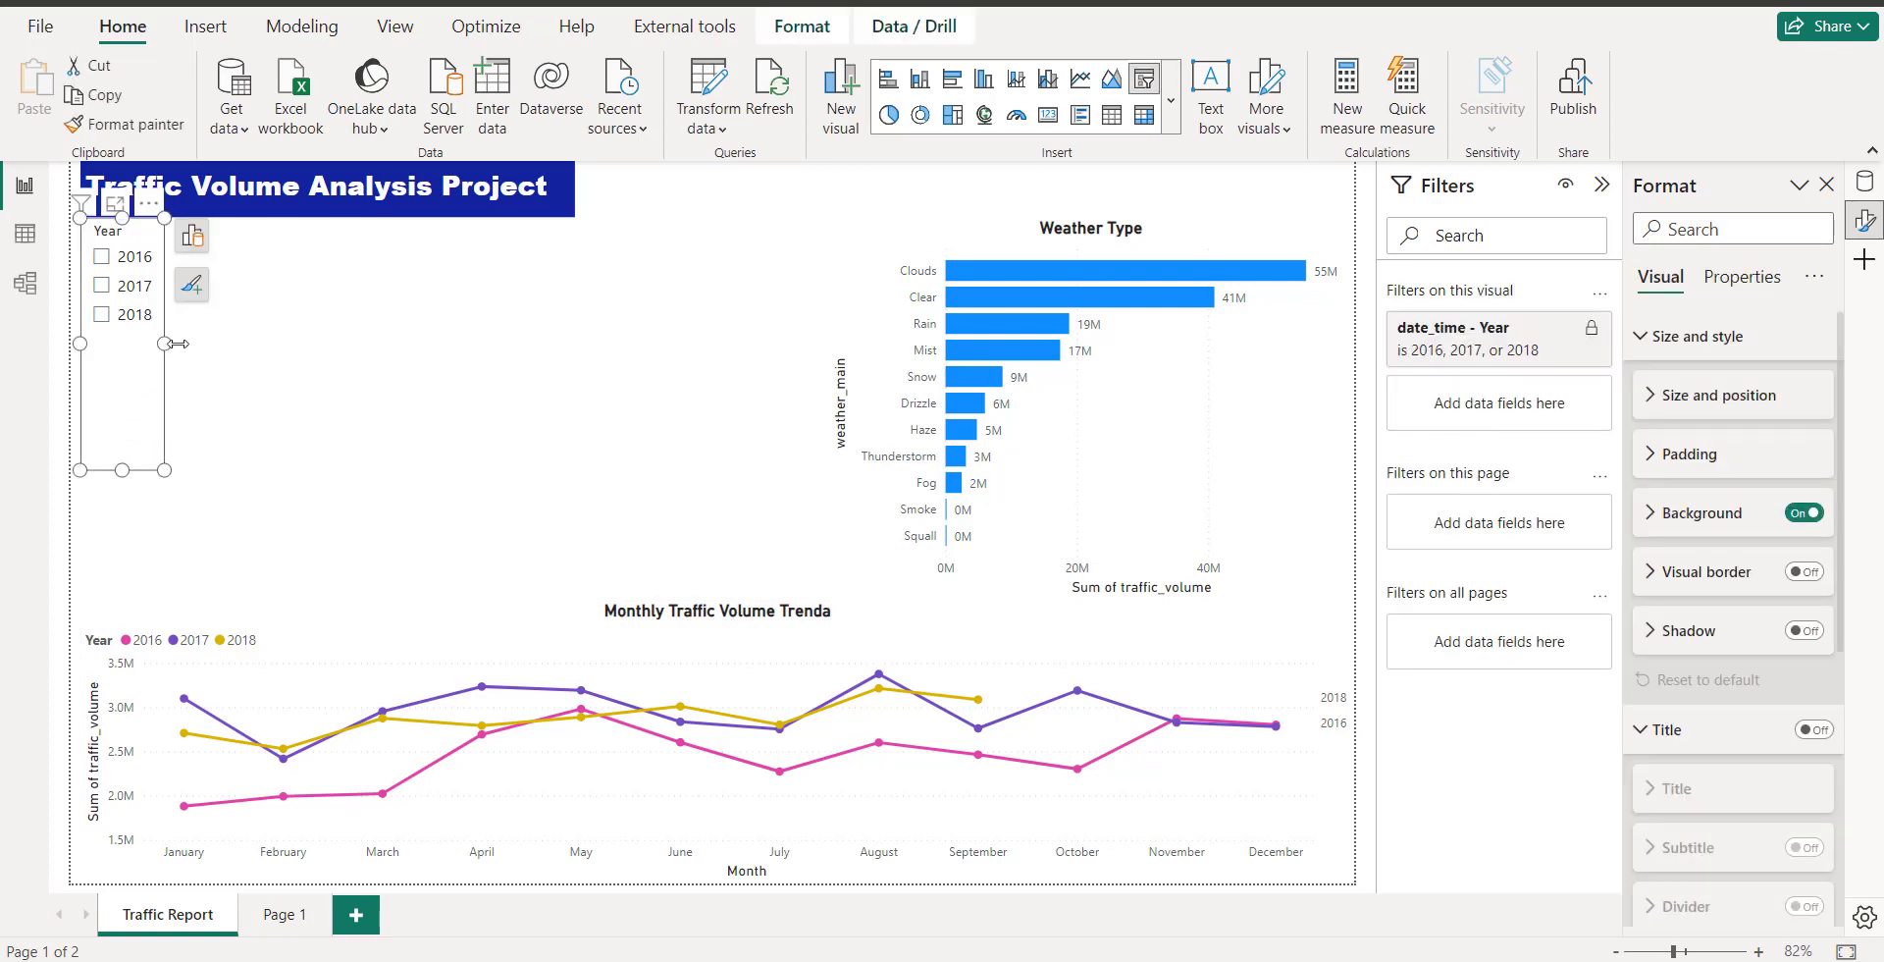
mouse_move(177, 343)
left_mouse_down()
mouse_move(552, 328)
mouse_move(174, 326)
left_mouse_up()
left_click(263, 352)
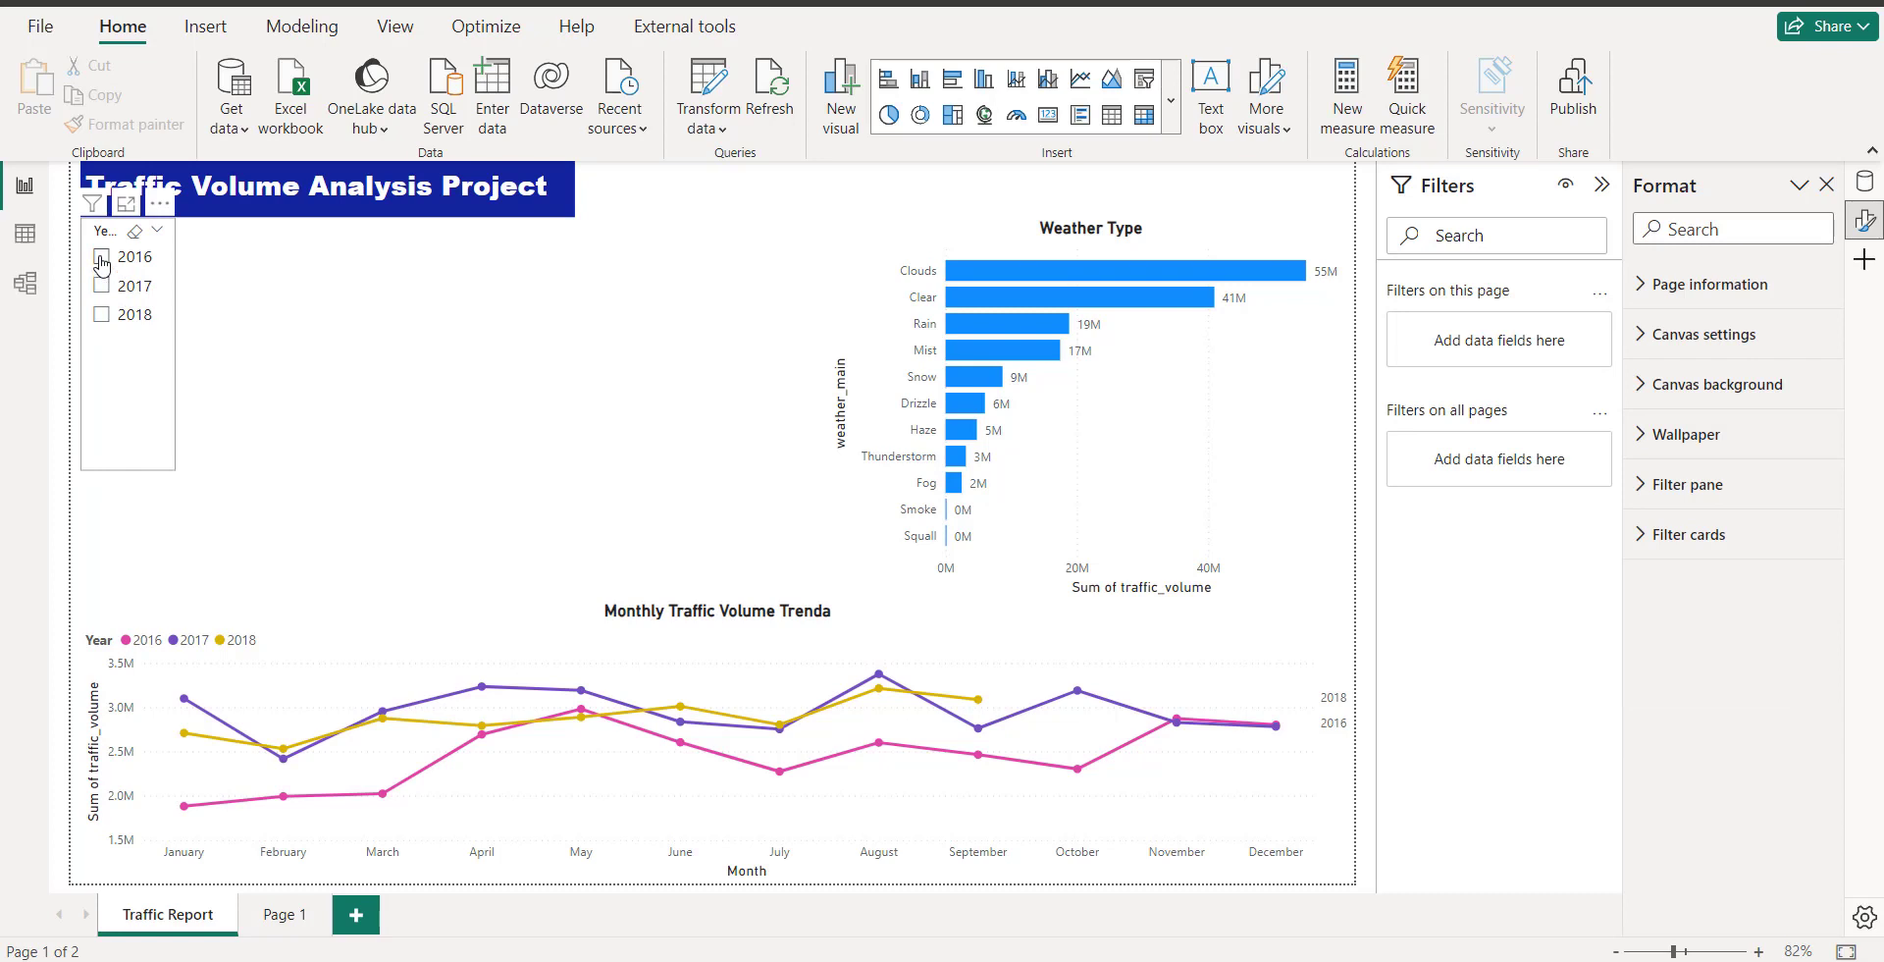
- Check the shortened slicer by filtering the report by 2016, and clear the selection
left_click(101, 258)
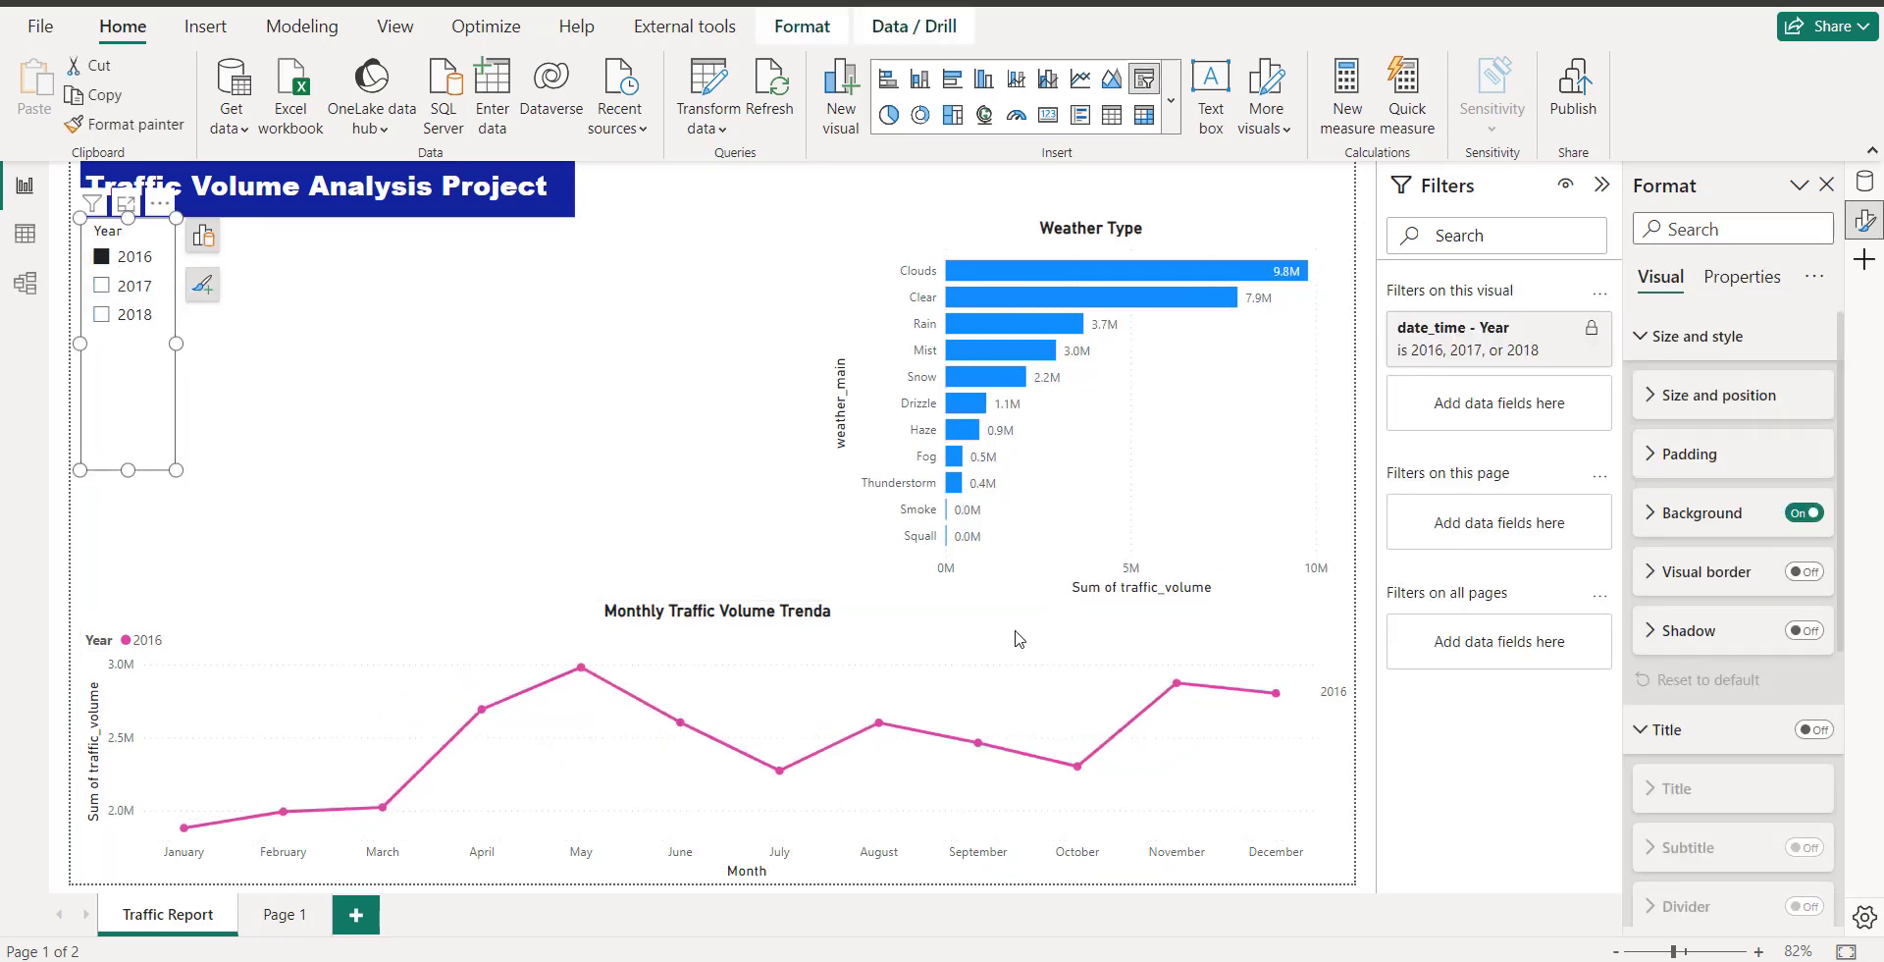
left_click(101, 258)
left_click(294, 427)
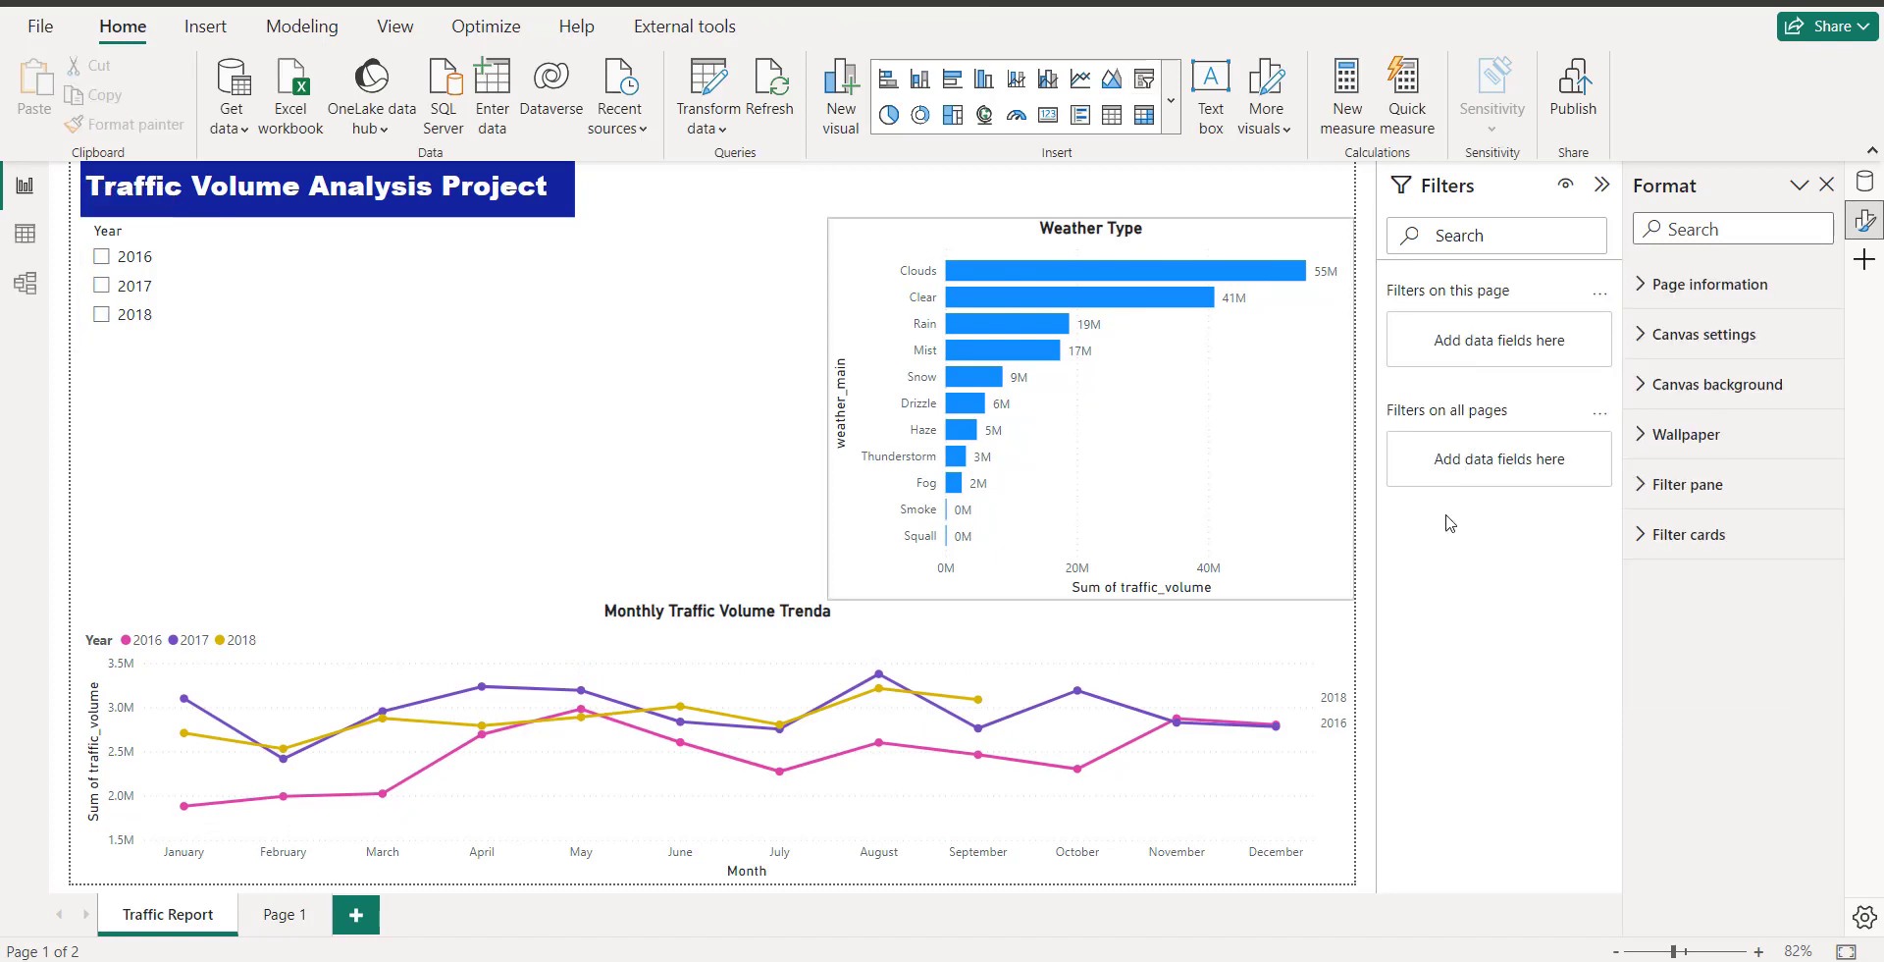
left_click(1205, 503)
left_click(221, 483)
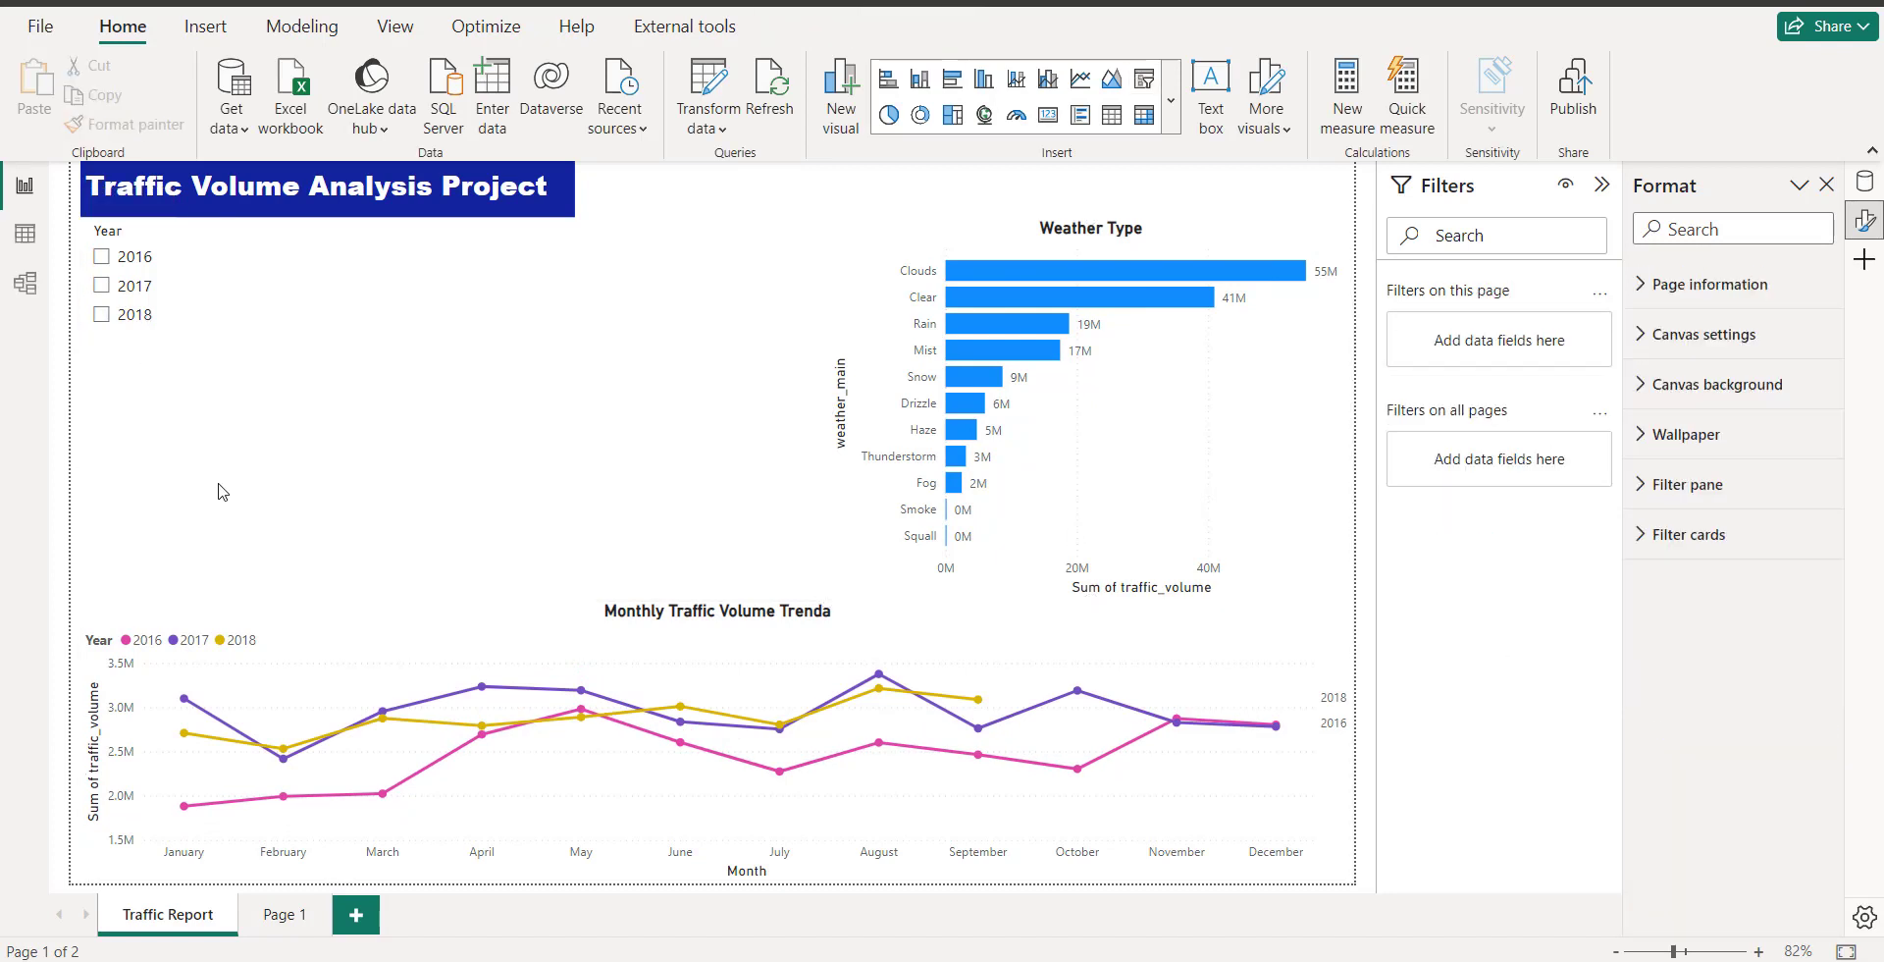
- Turn on the Year slicer's title and set its text to "year Selection"
left_click(136, 459)
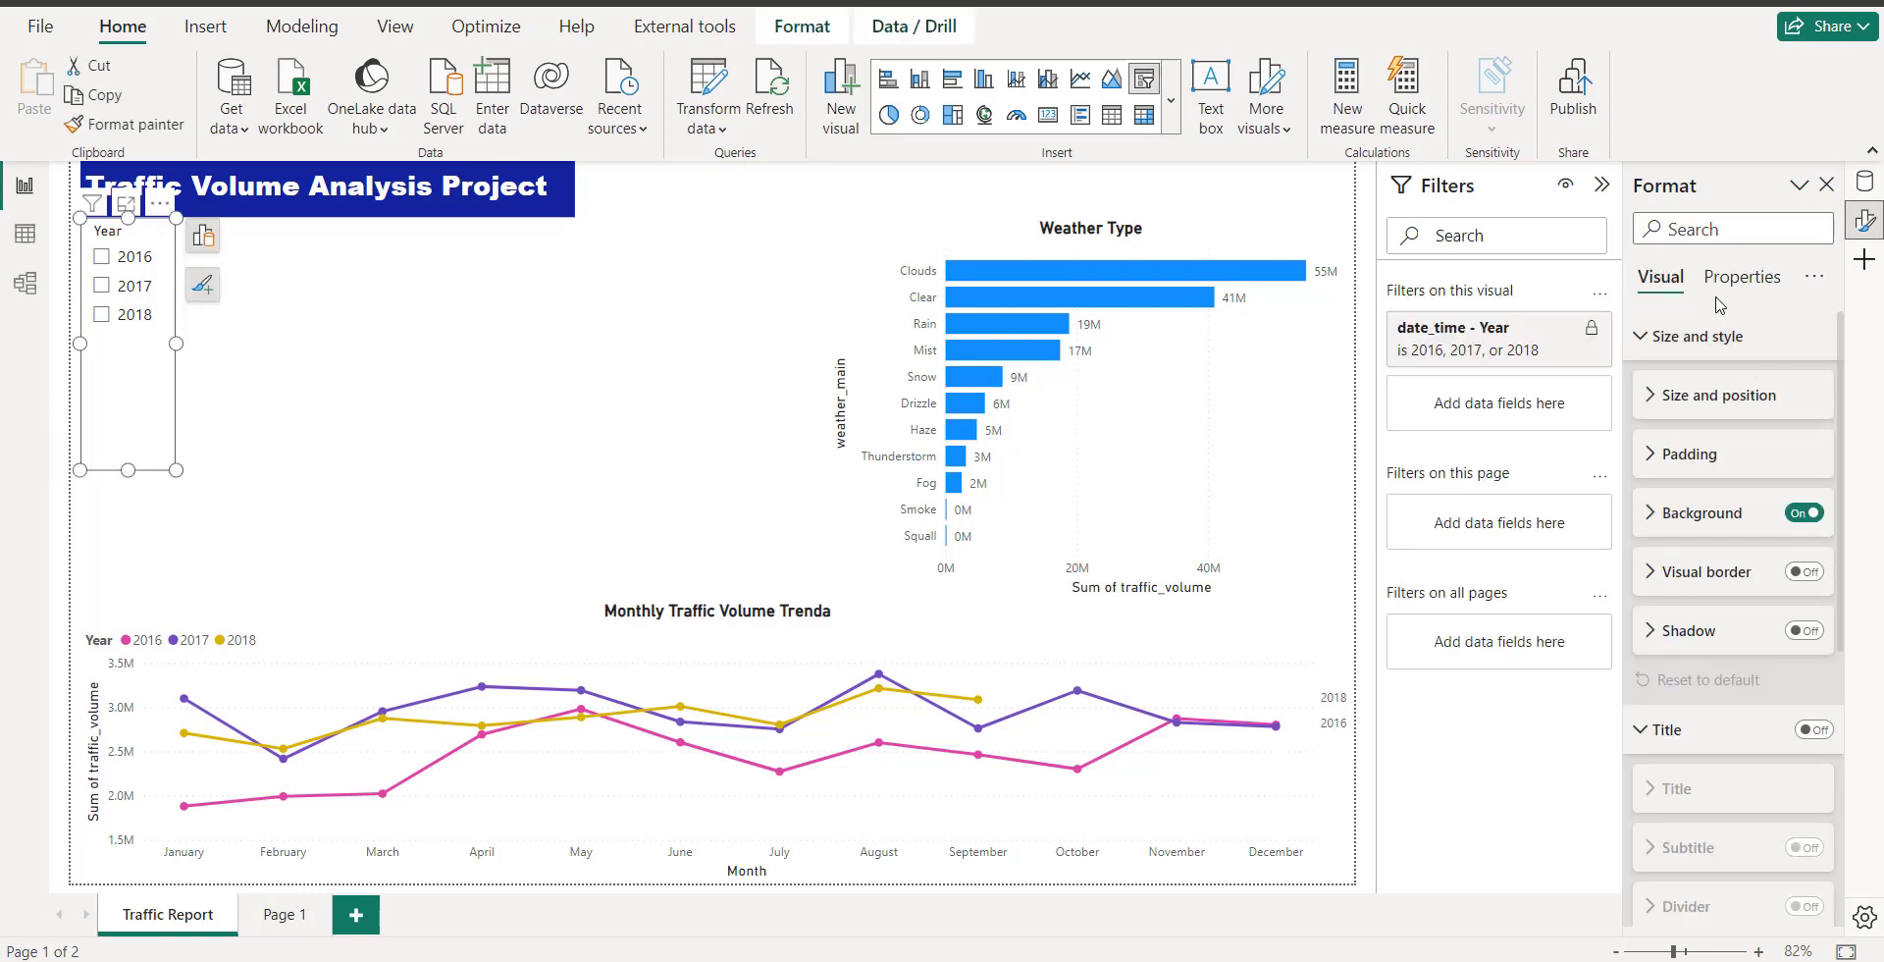
left_click(1739, 279)
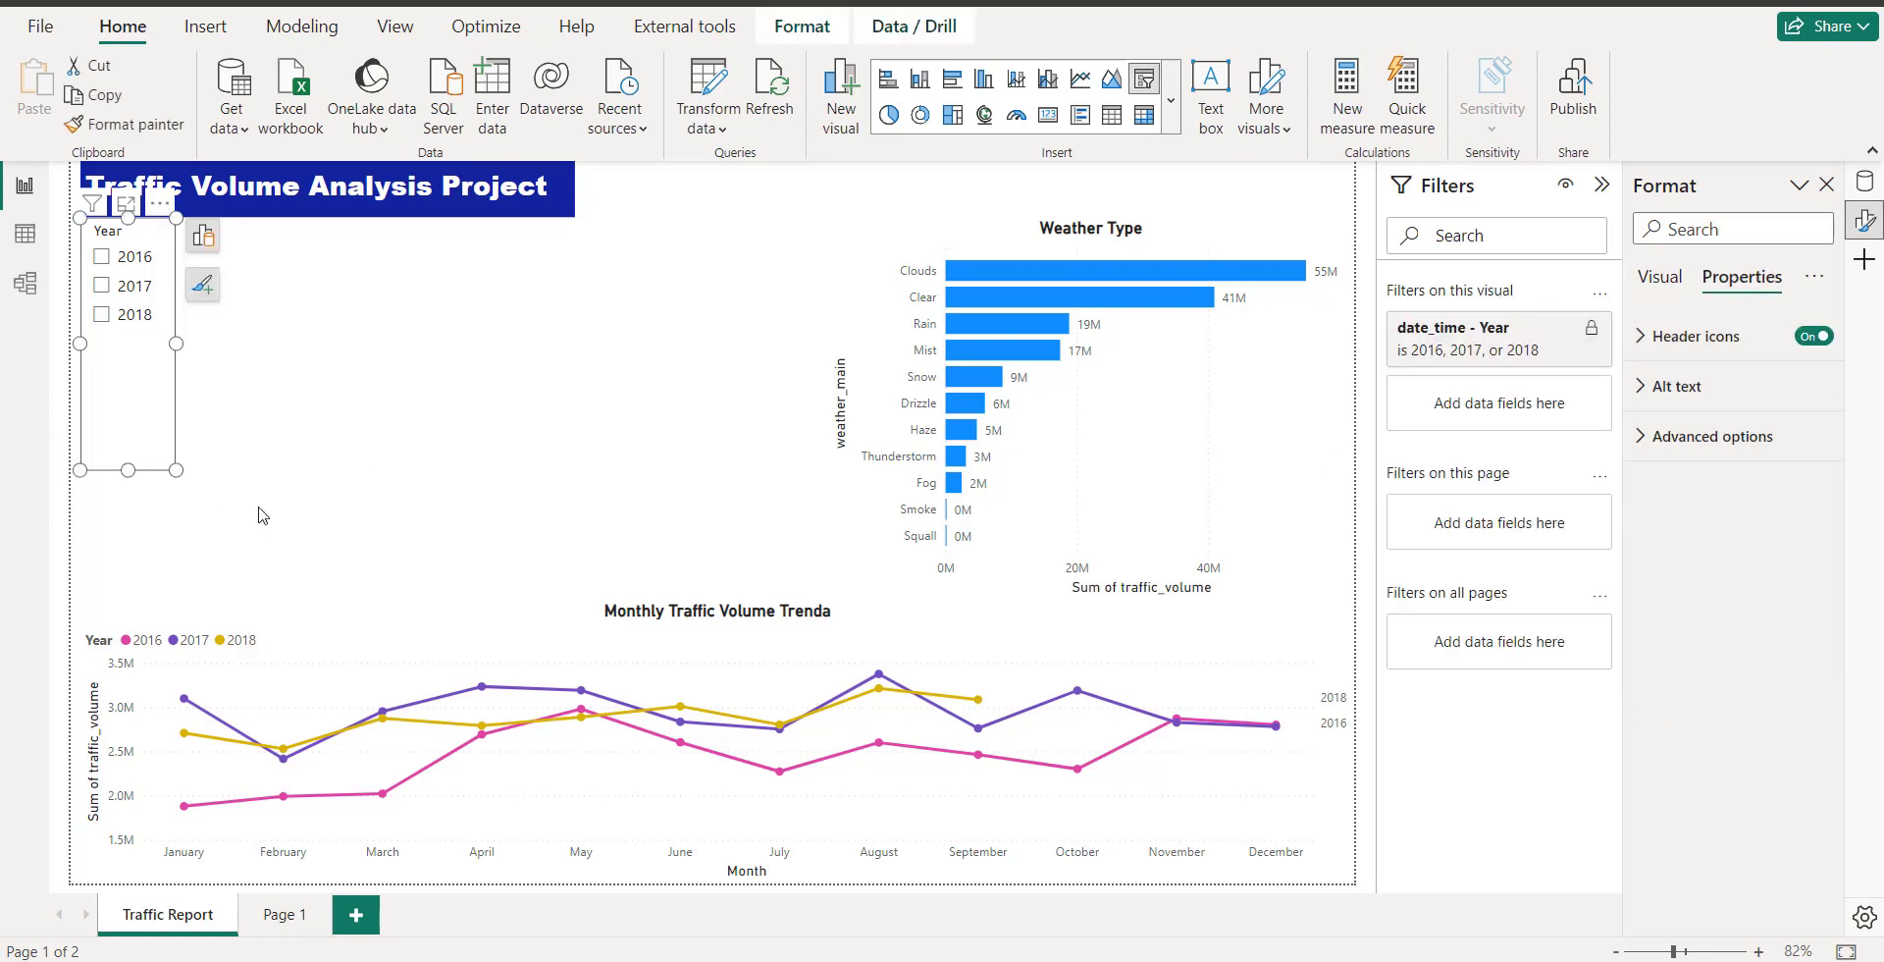
left_click(1682, 280)
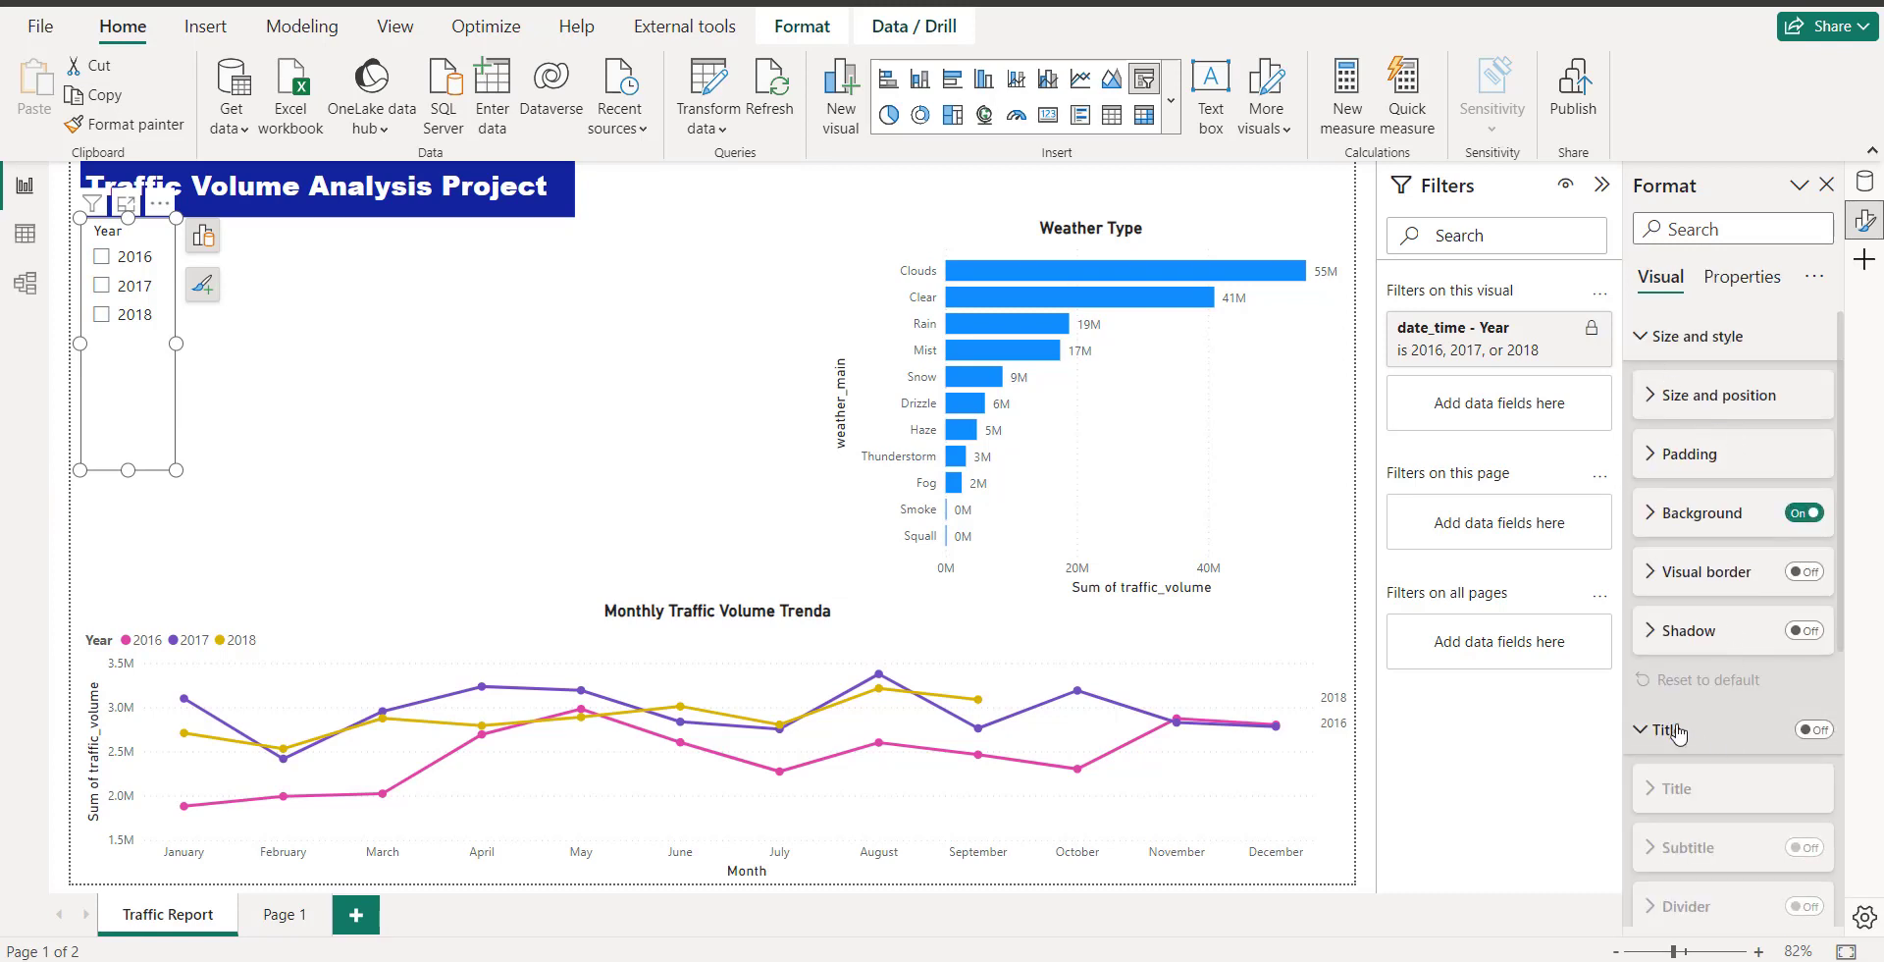
left_click(1810, 729)
left_click(1714, 789)
left_click(1707, 849)
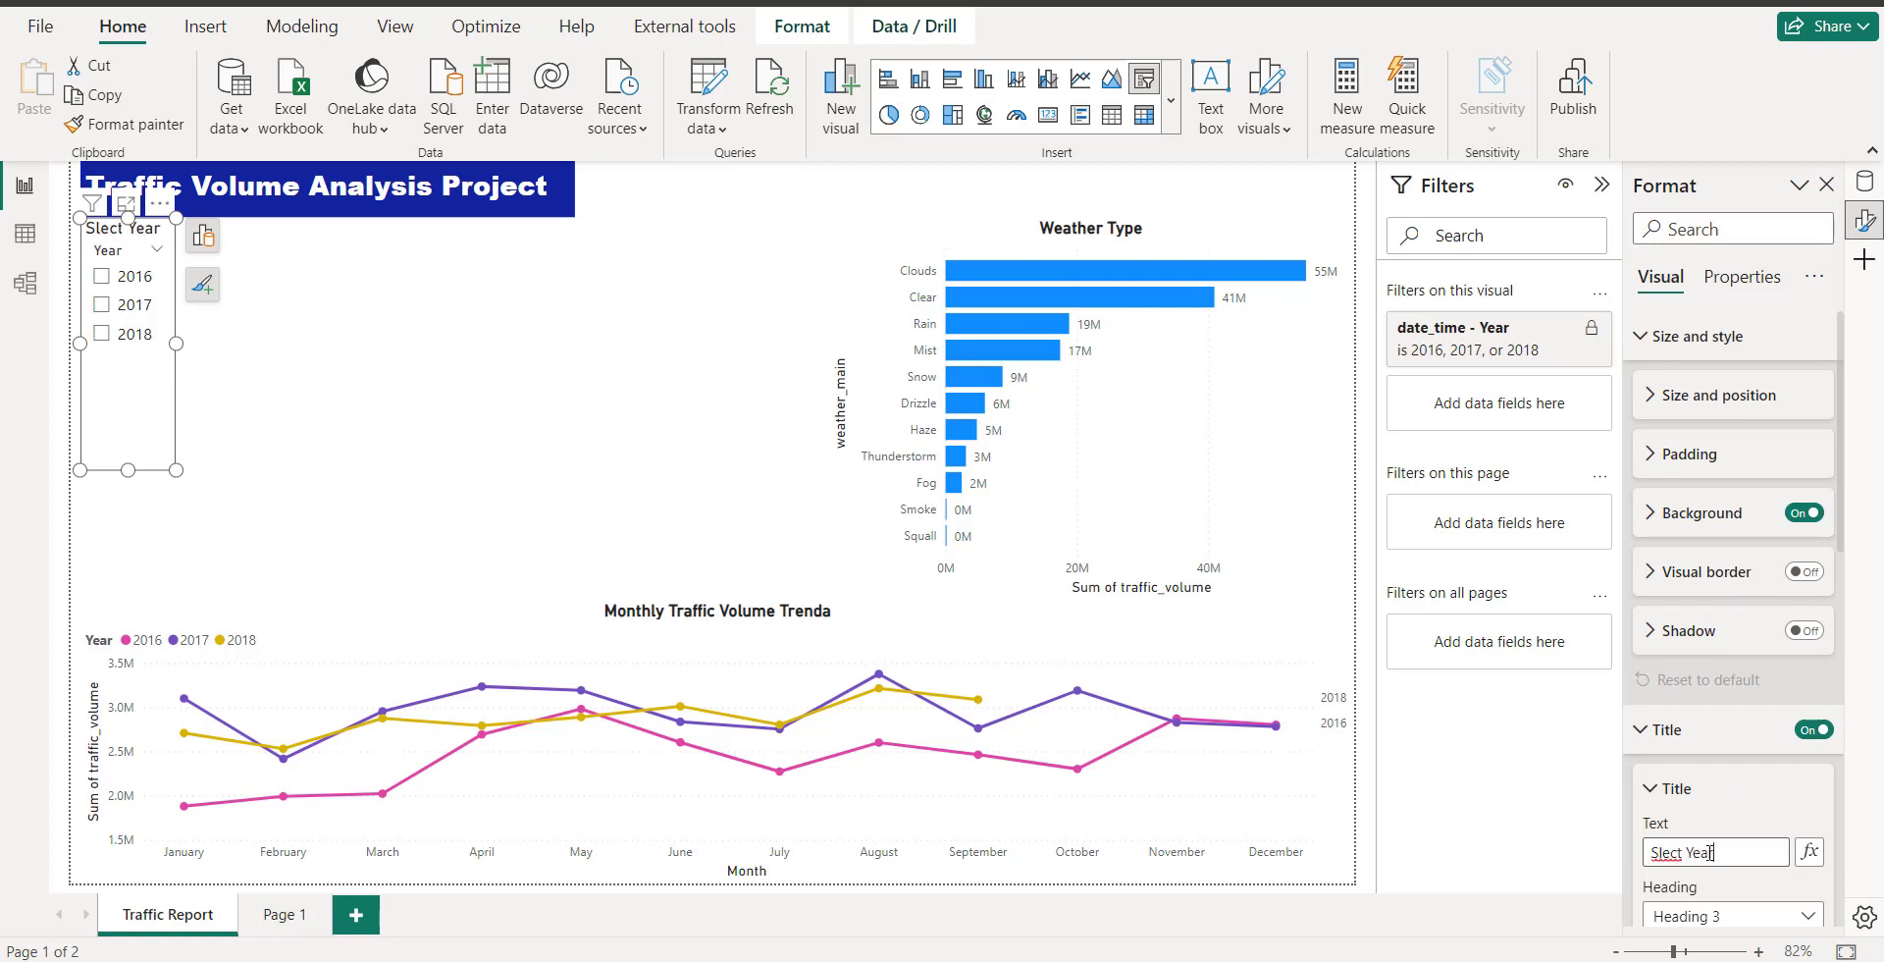
type("year Slec")
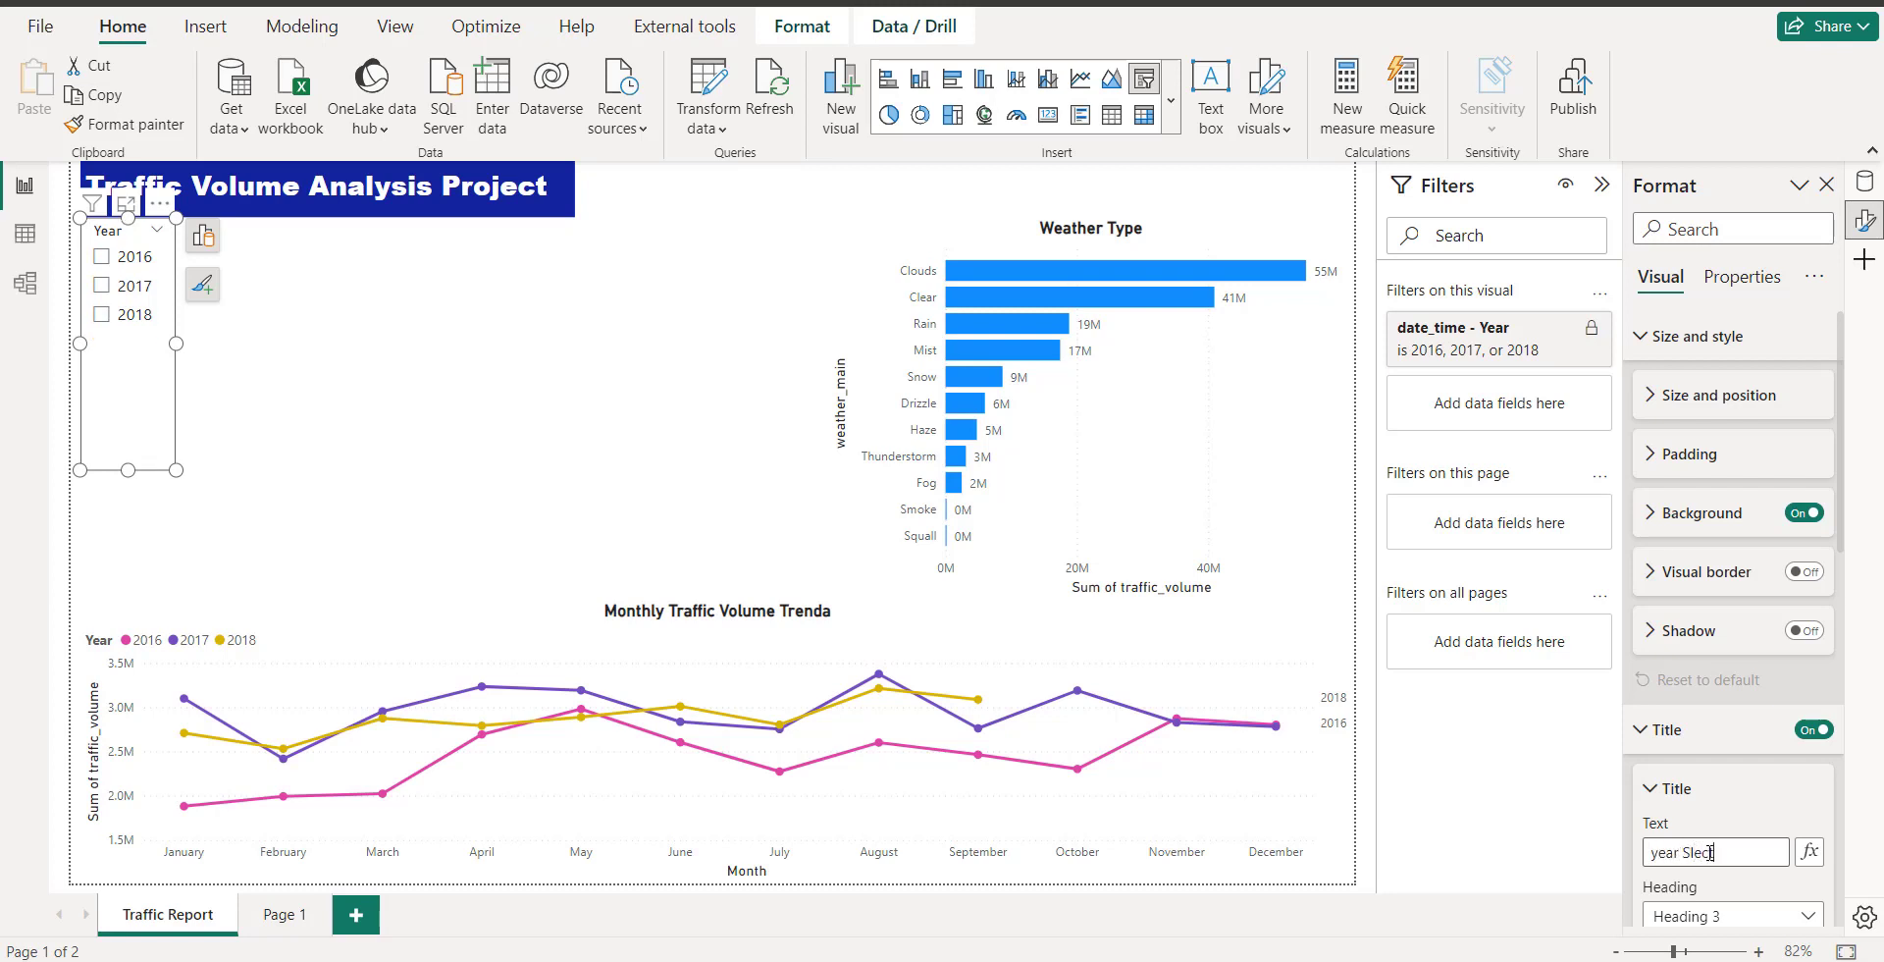
type("to")
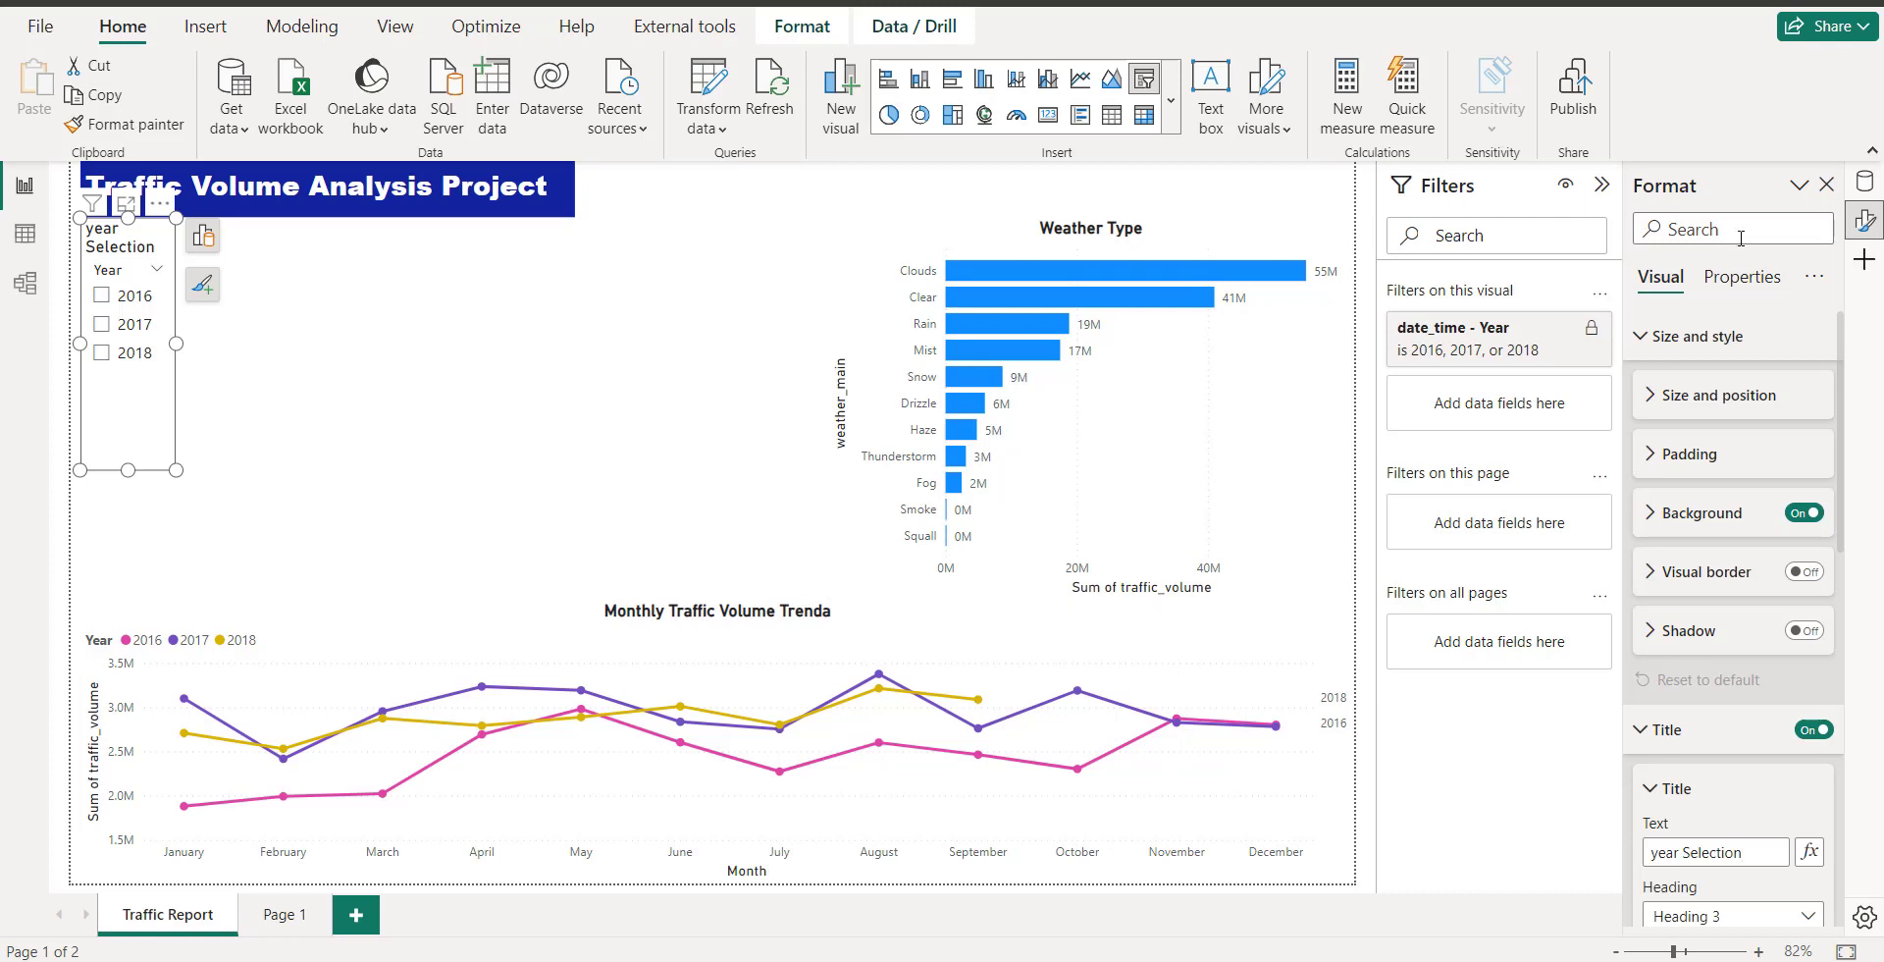
left_click(55, 365)
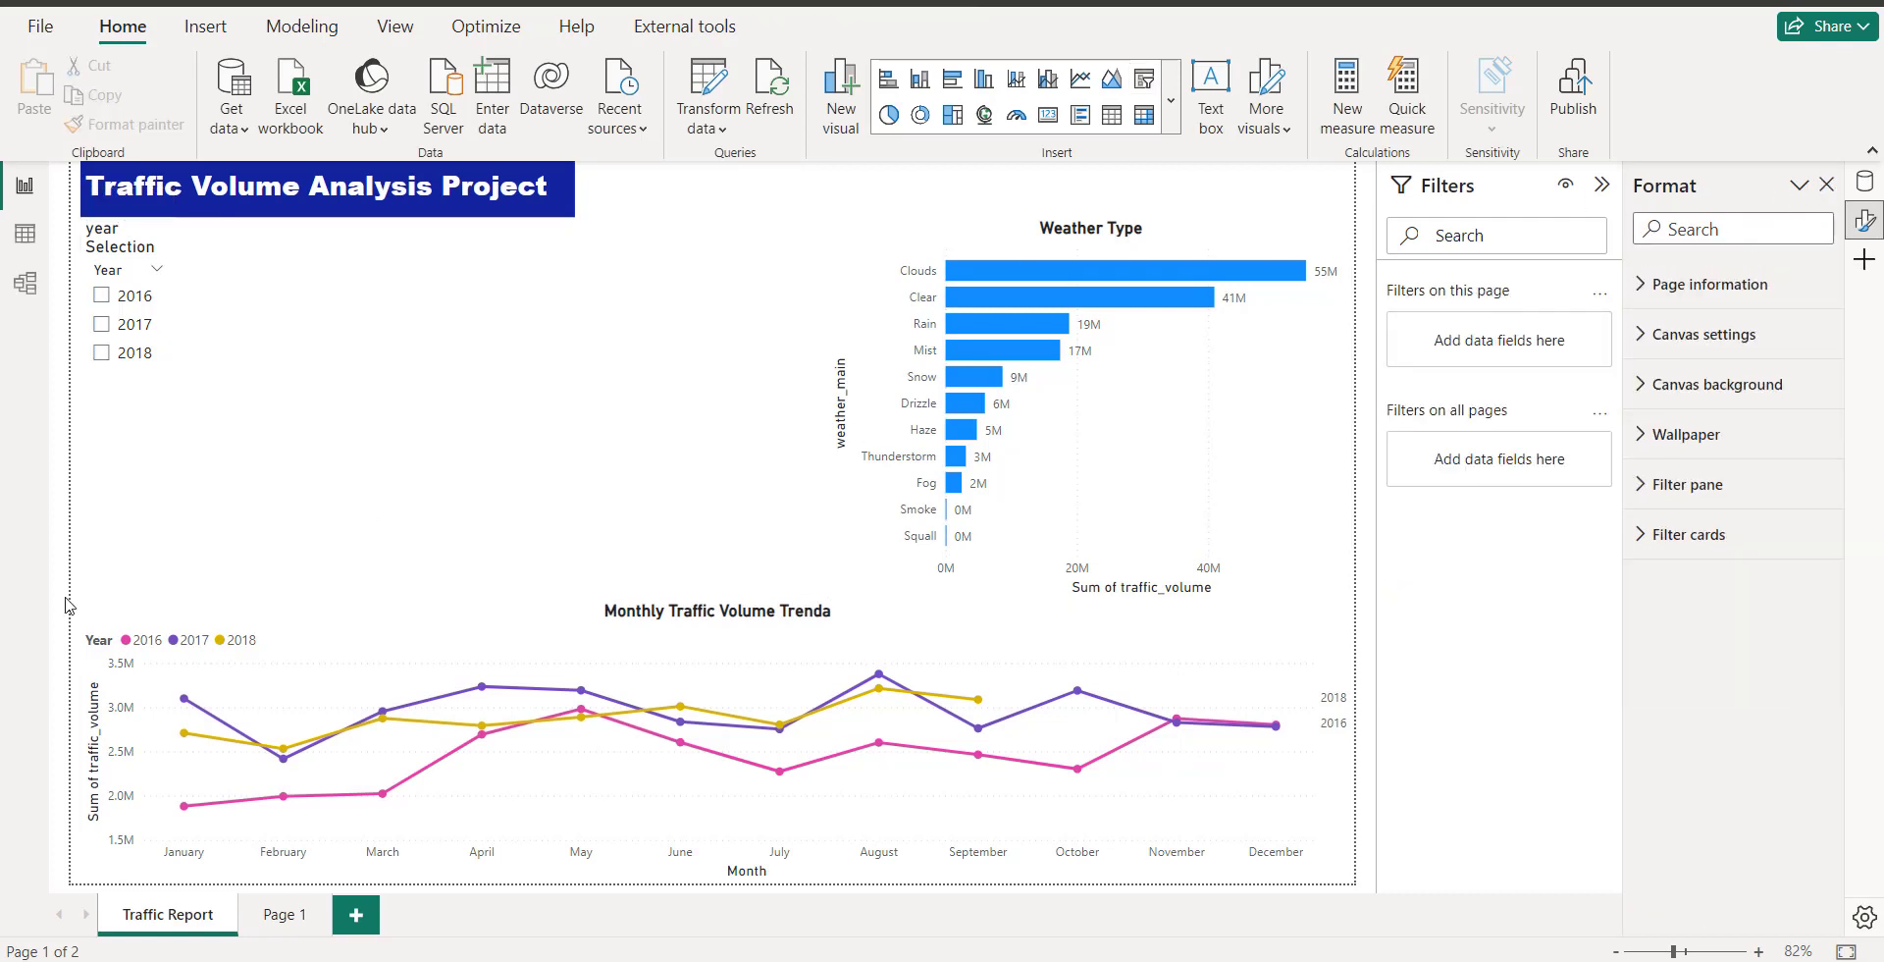
- Check both charts with the titled slicer set to 2016, and remove that selection again
left_click(101, 295)
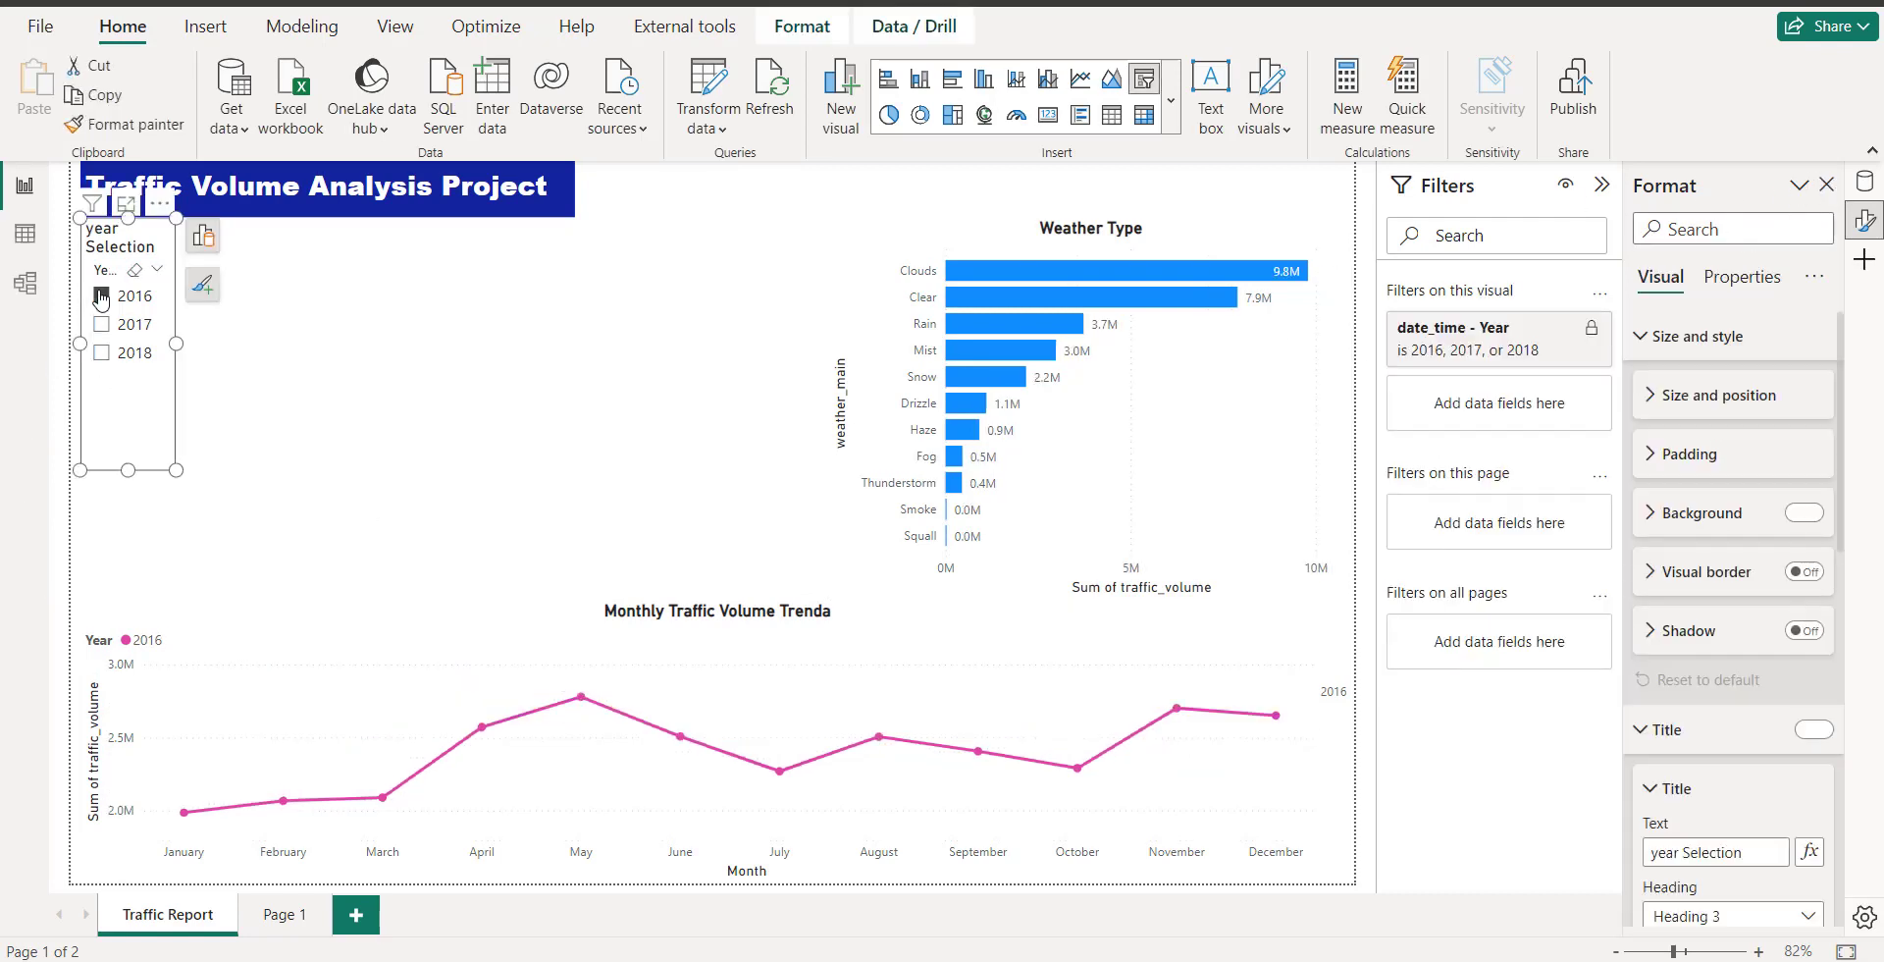
left_click(101, 295)
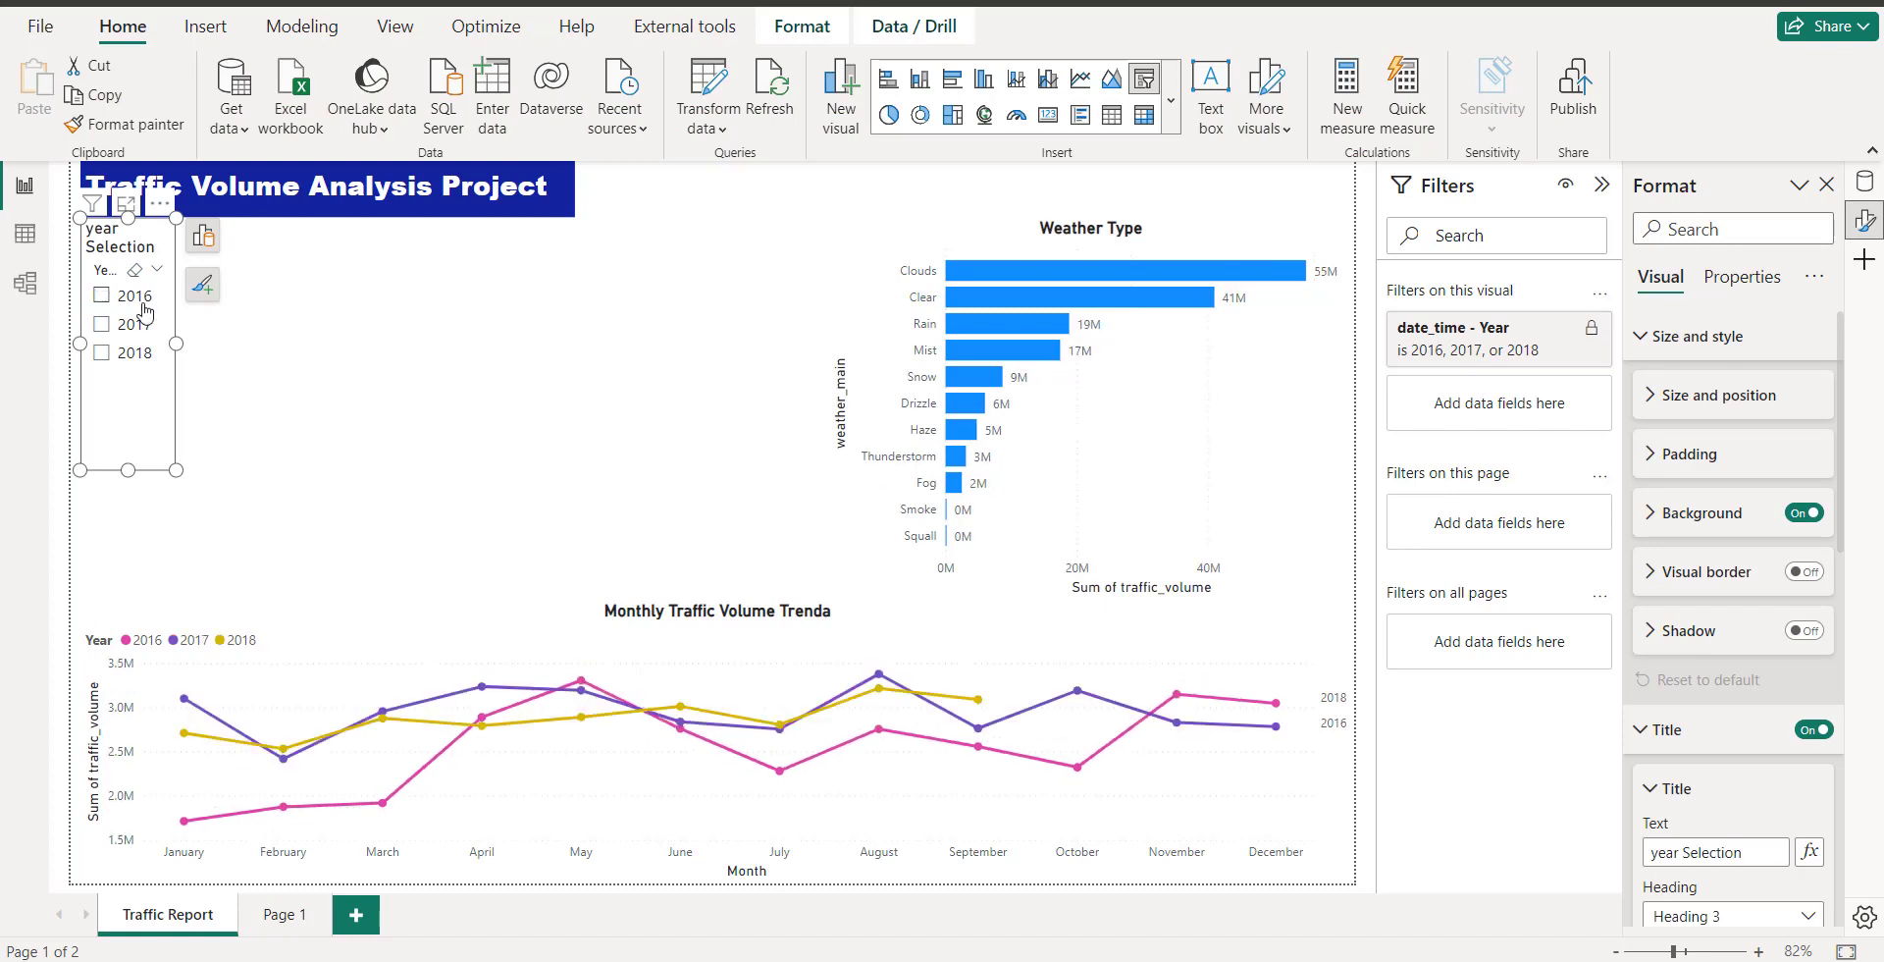
left_click(294, 353)
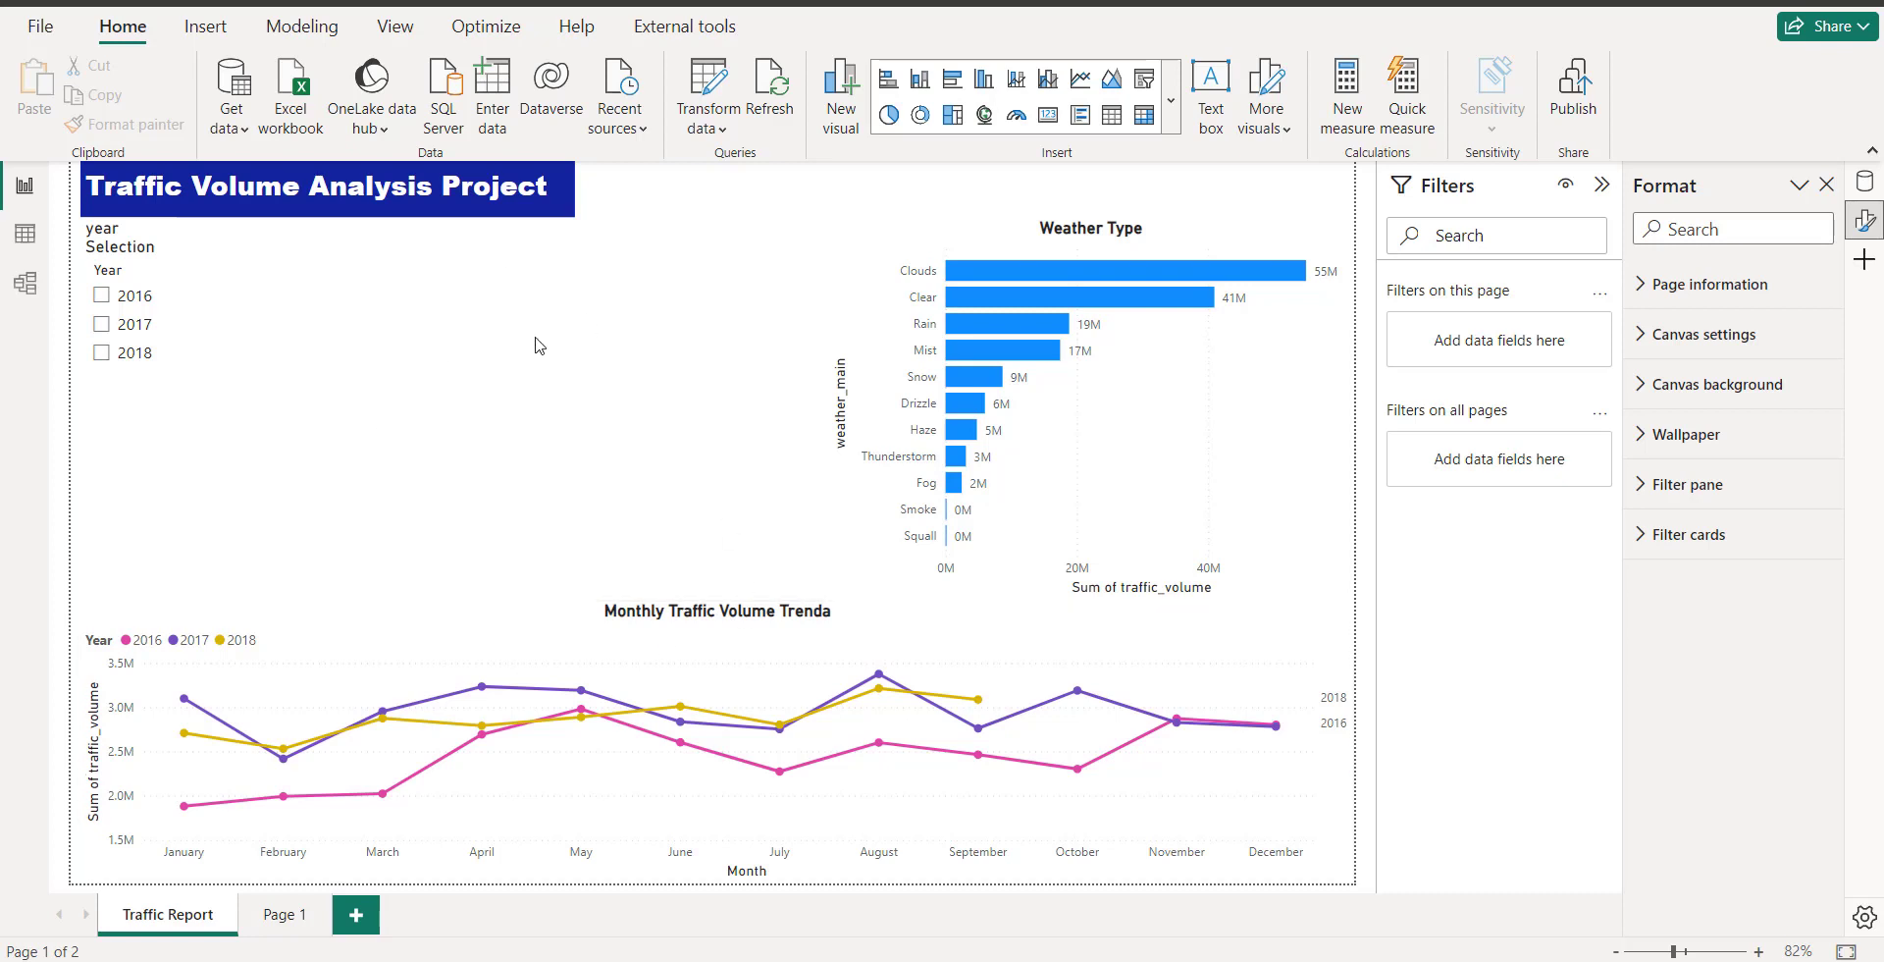
- Insert a scatter chart and place it in the empty area between the Year slicer and the weather bar chart
left_click(1169, 101)
scroll(1084, 684, "down", 3)
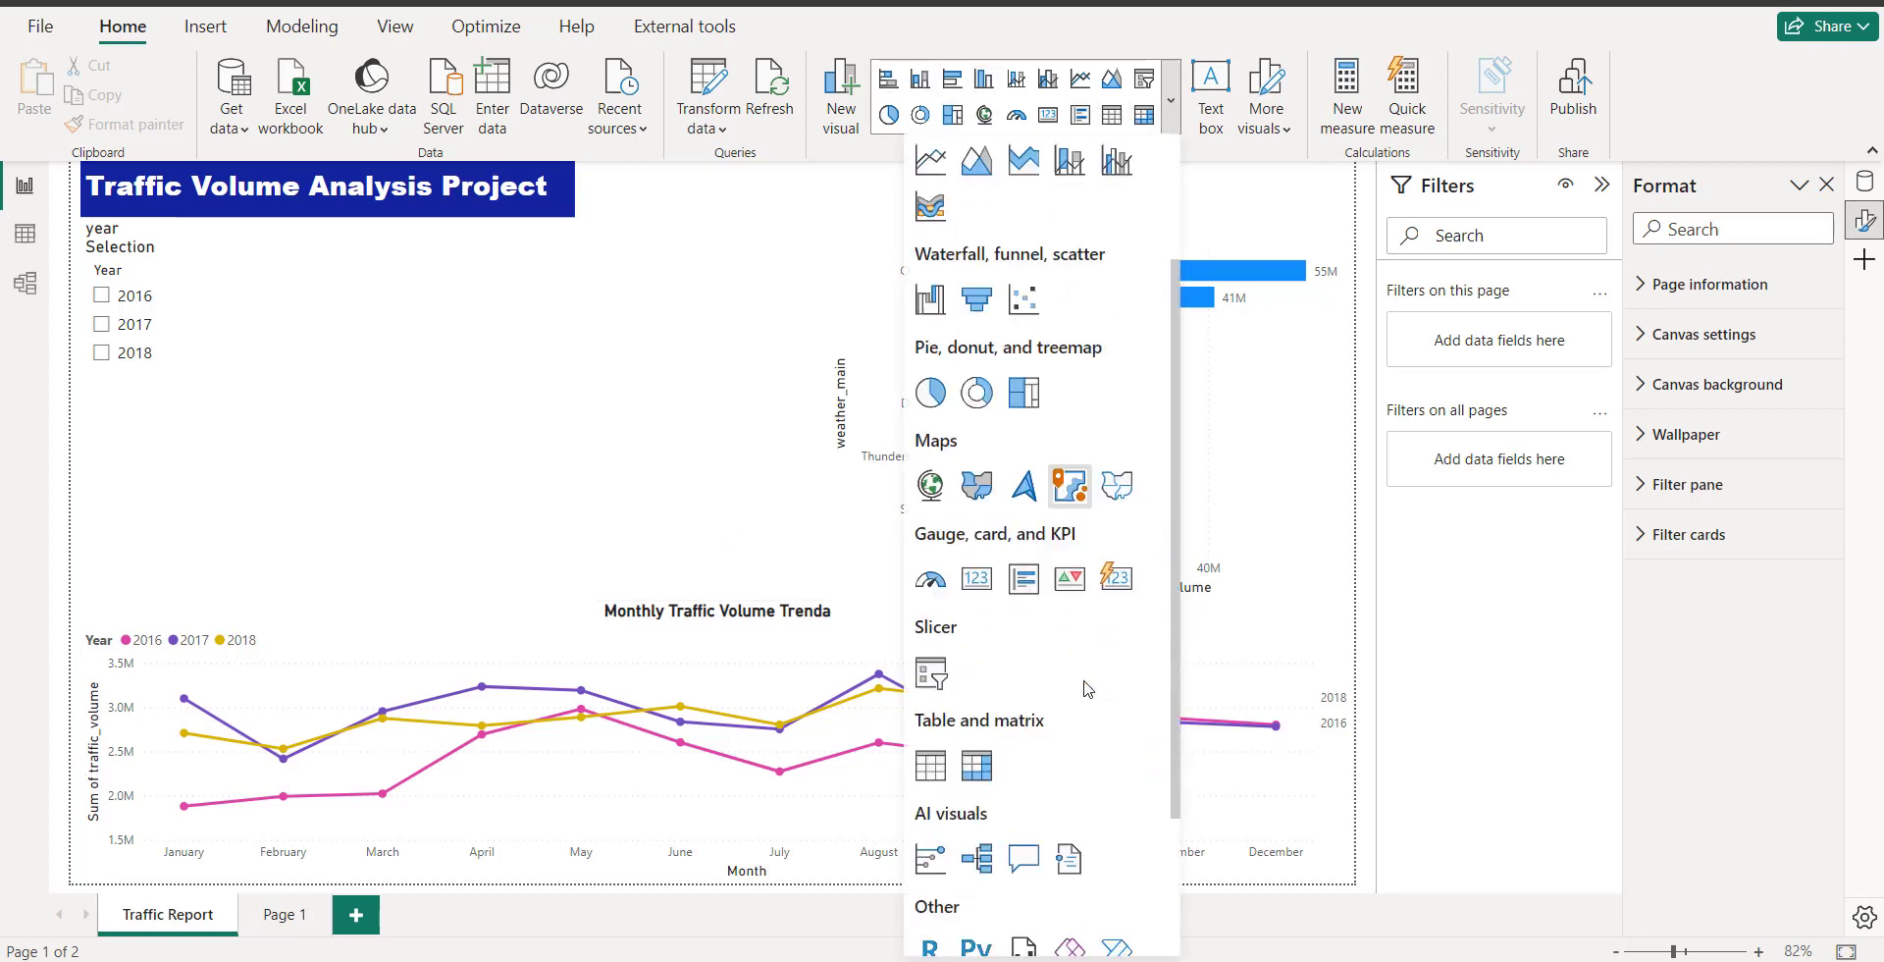
scroll(1010, 706, "up", 3)
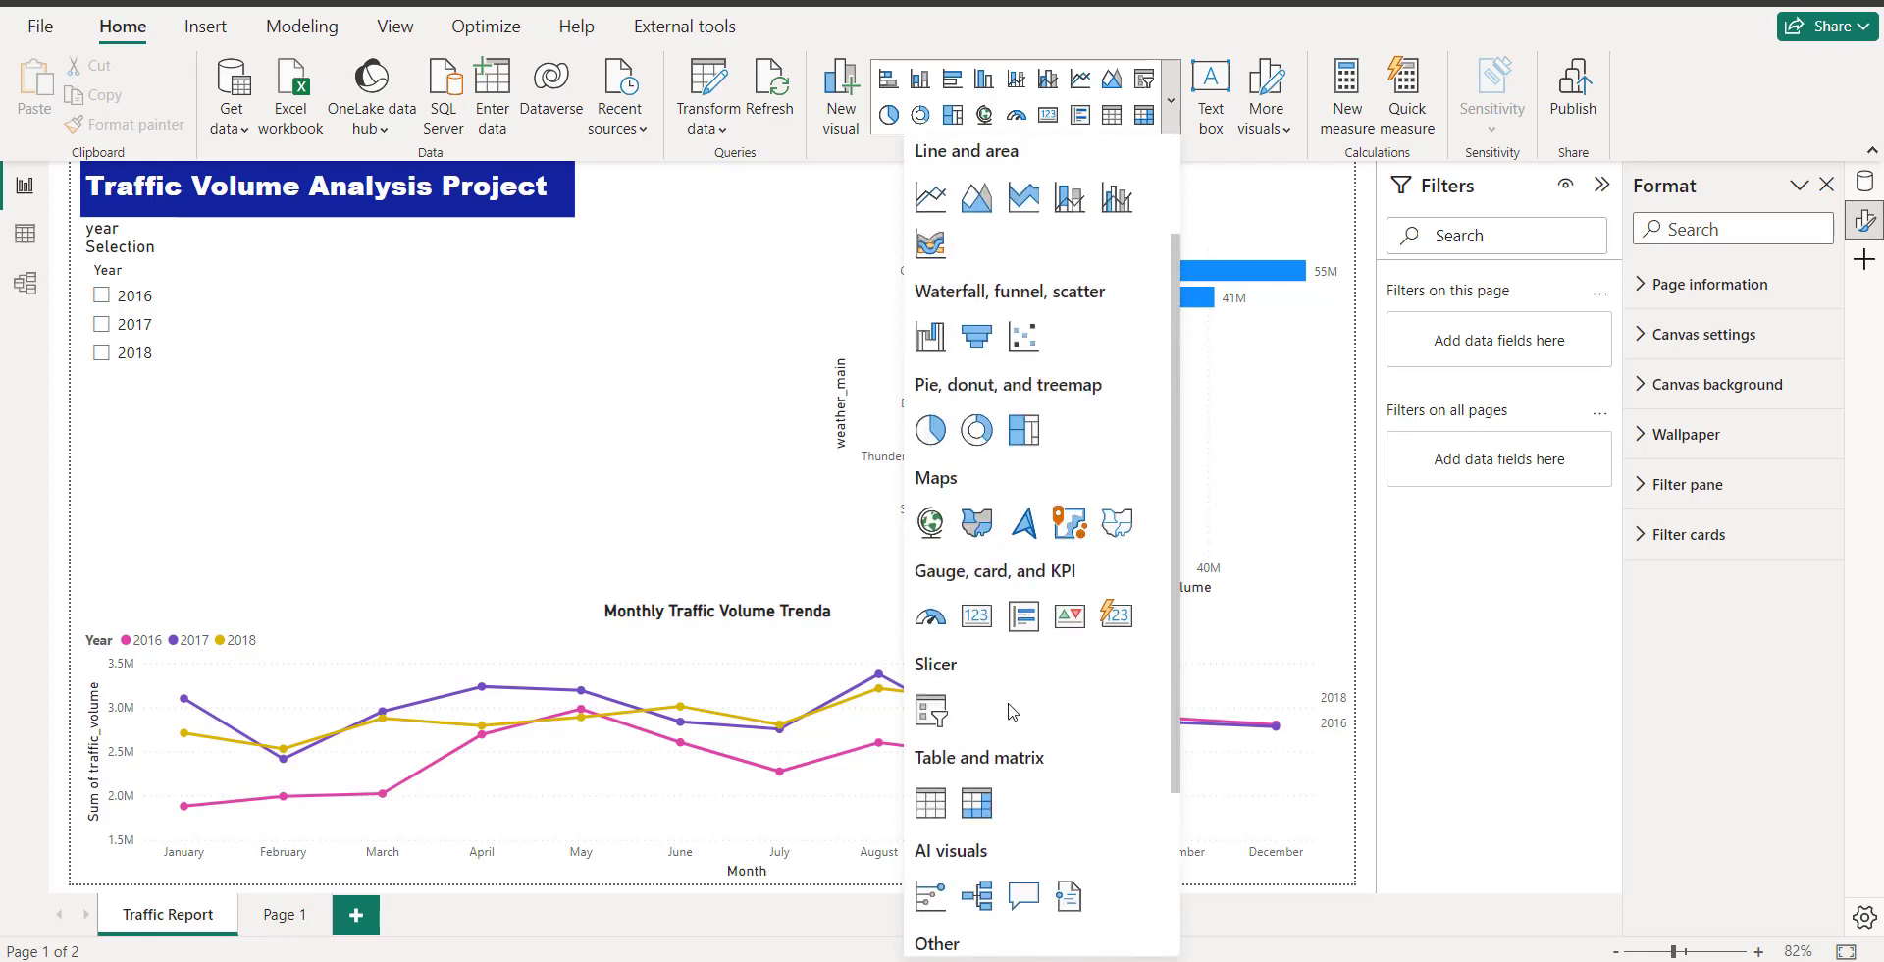
scroll(995, 420, "up", 2)
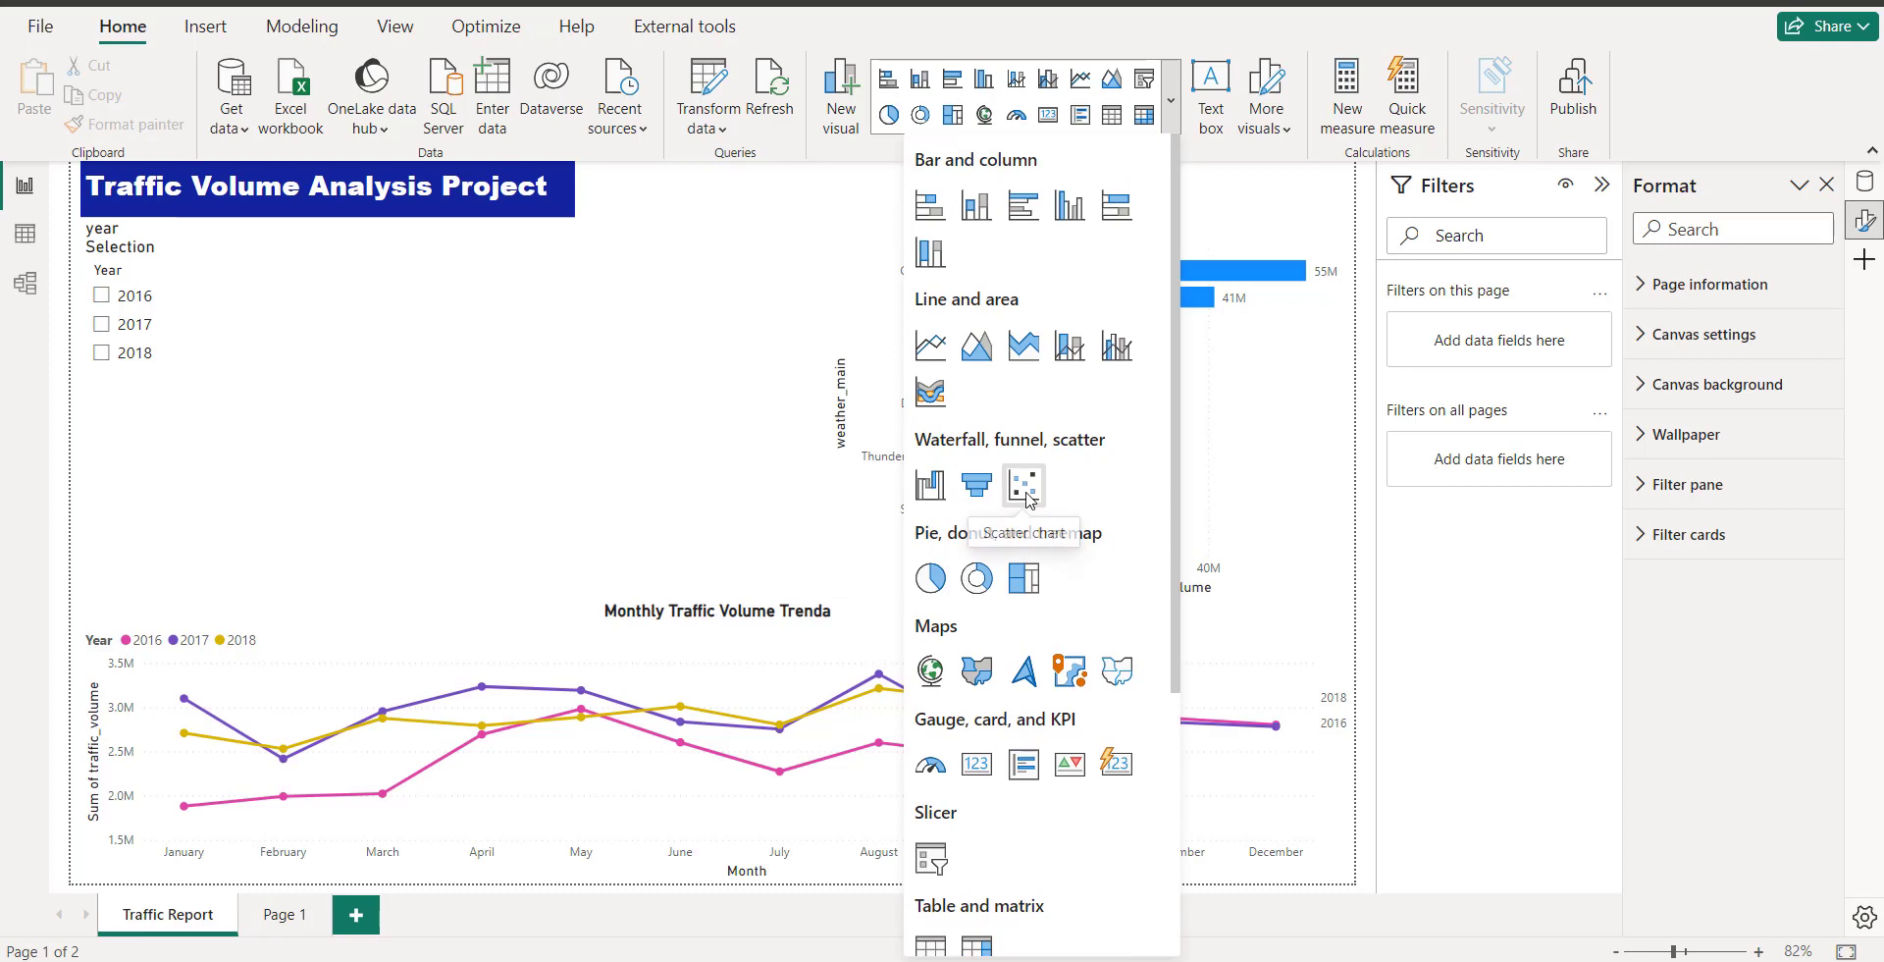
left_click(1025, 485)
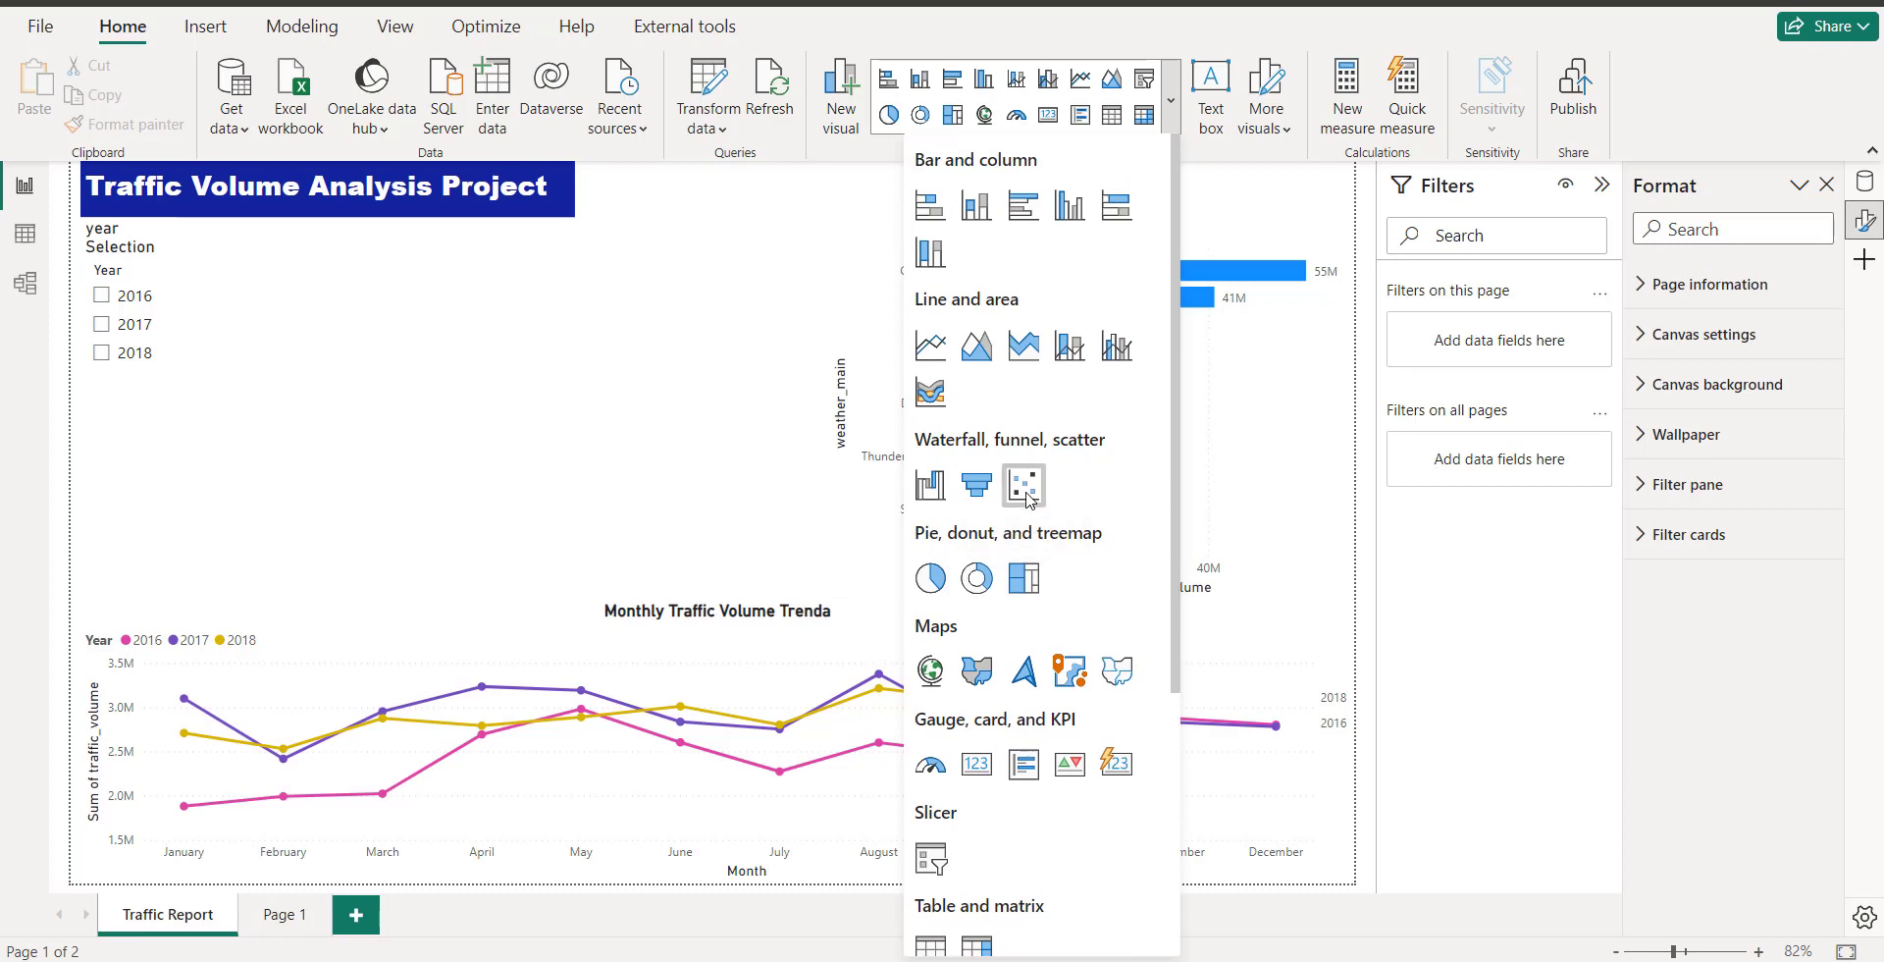
left_click_drag(594, 487, 810, 583)
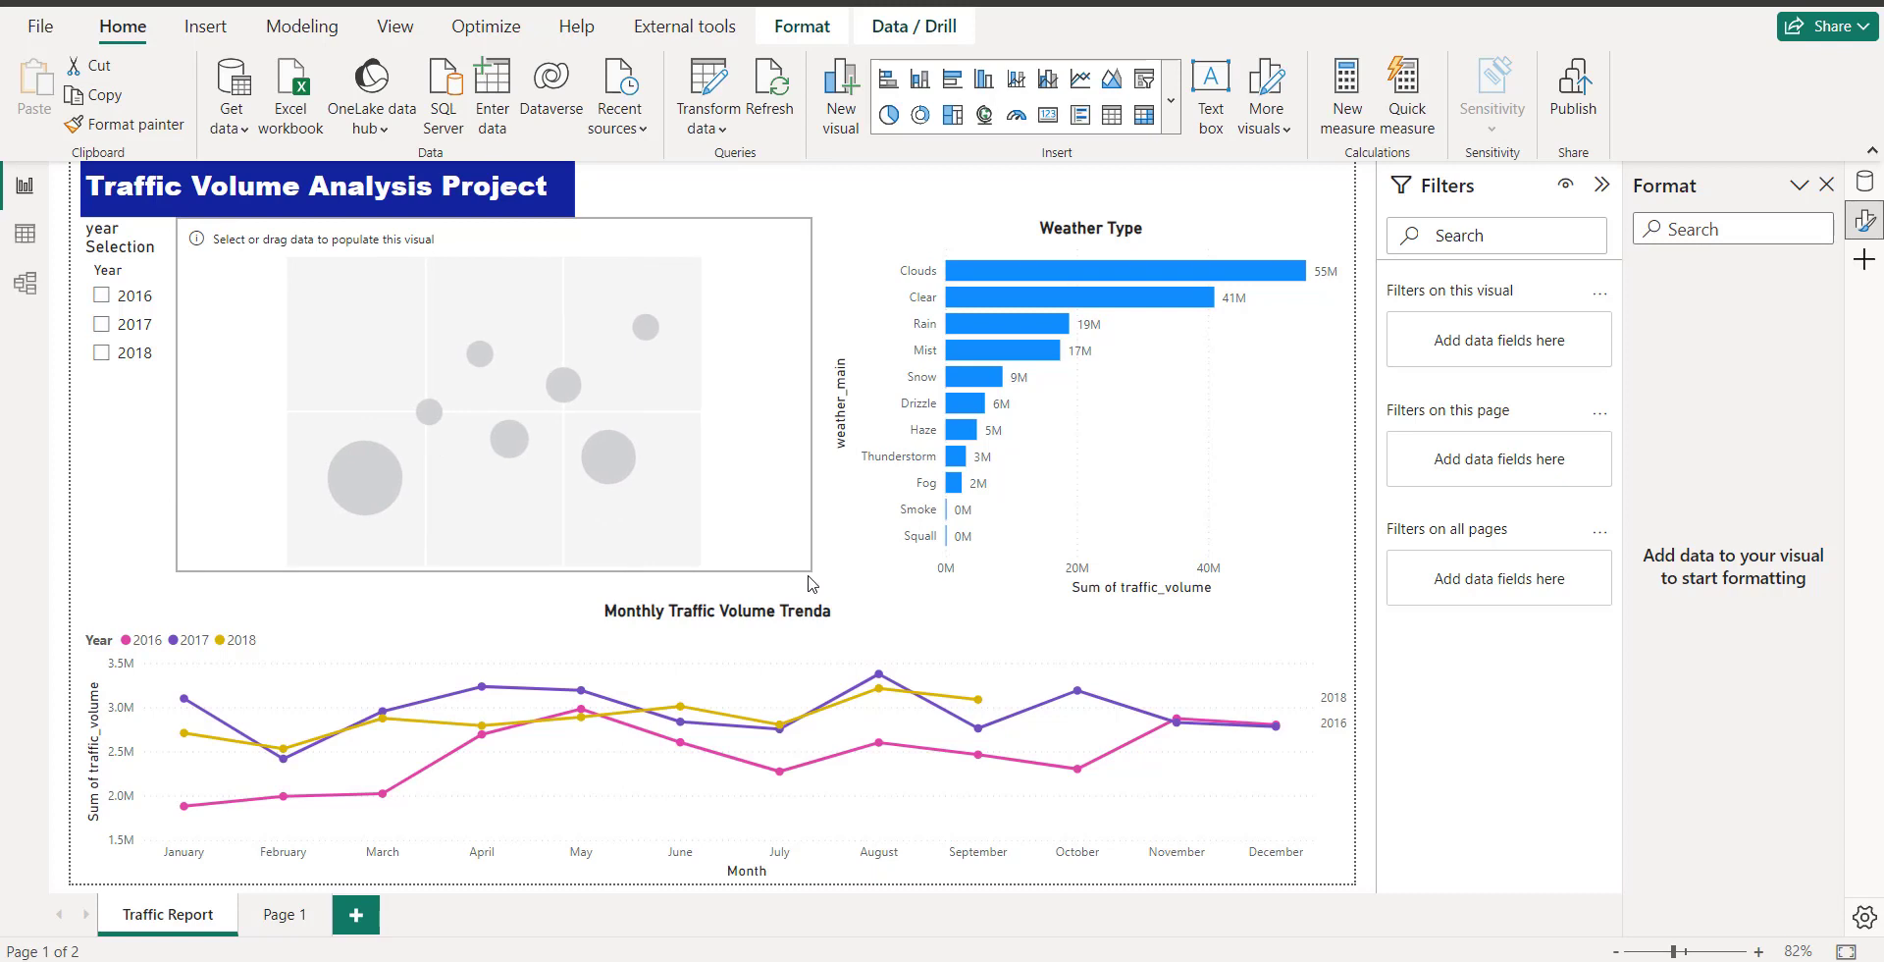
- Try traffic_volume as the scatter chart's values with holiday on its X axis, and remove both fields
left_click(996, 430)
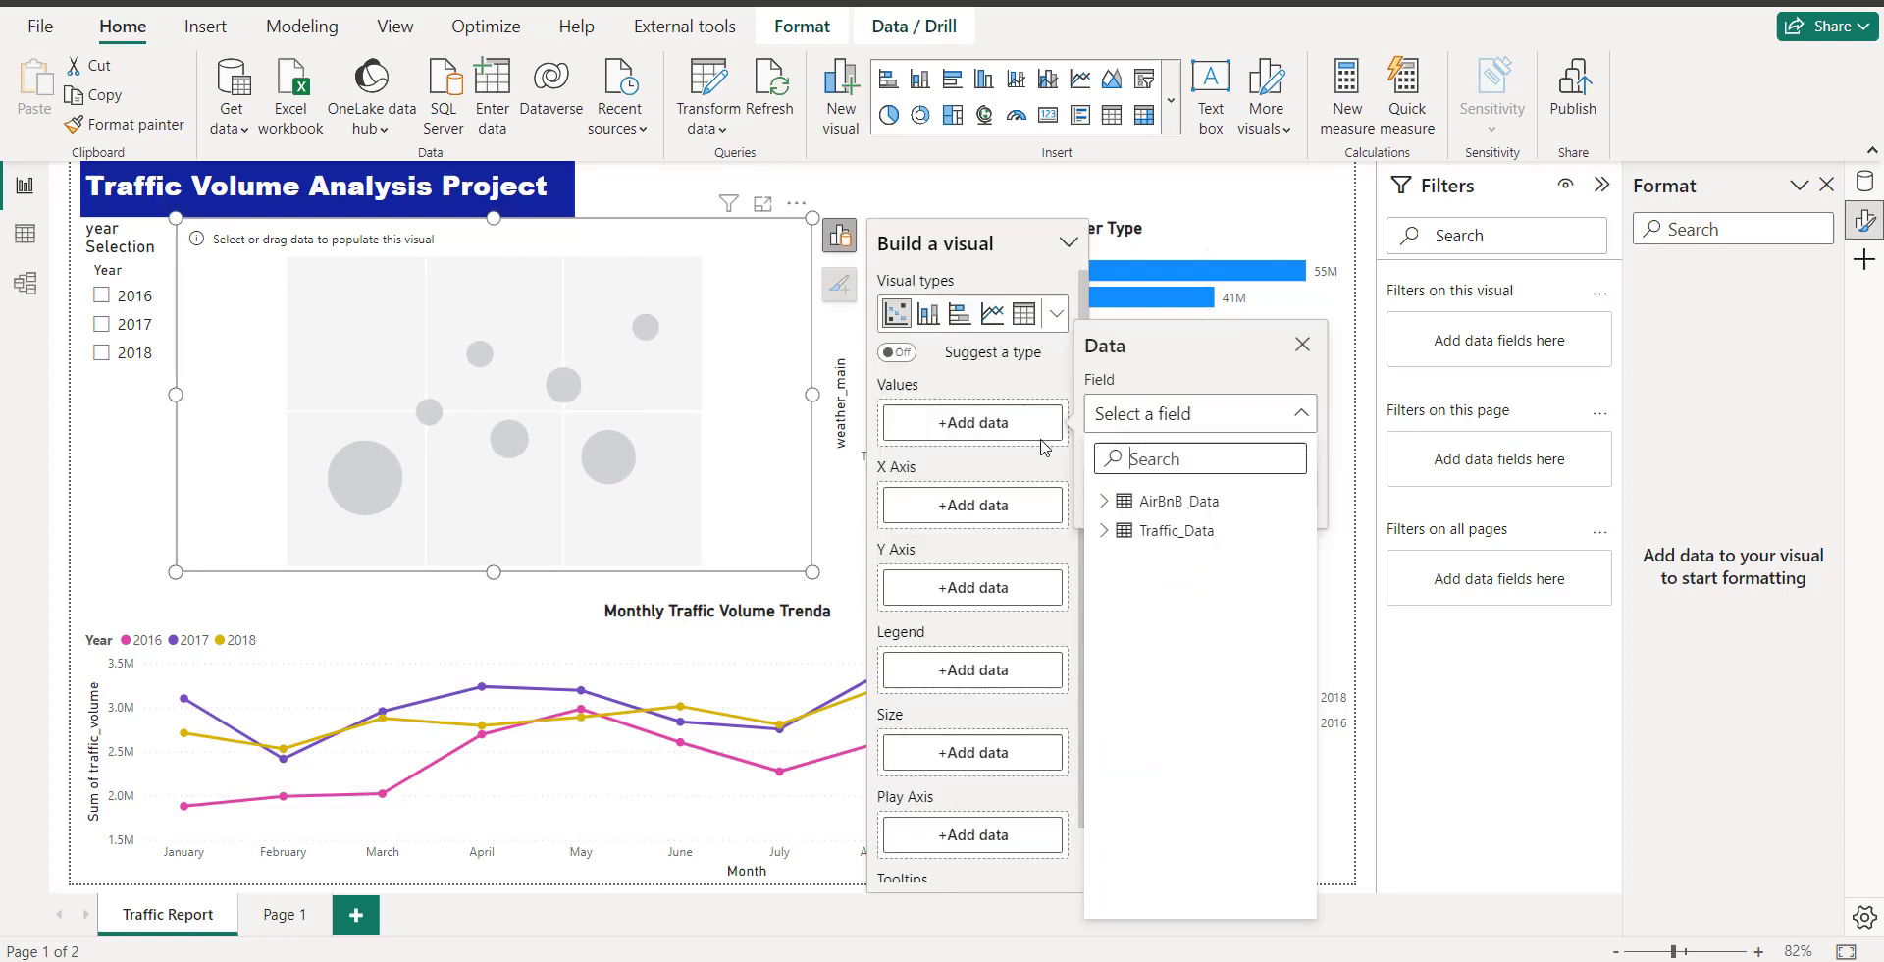
left_click(1104, 530)
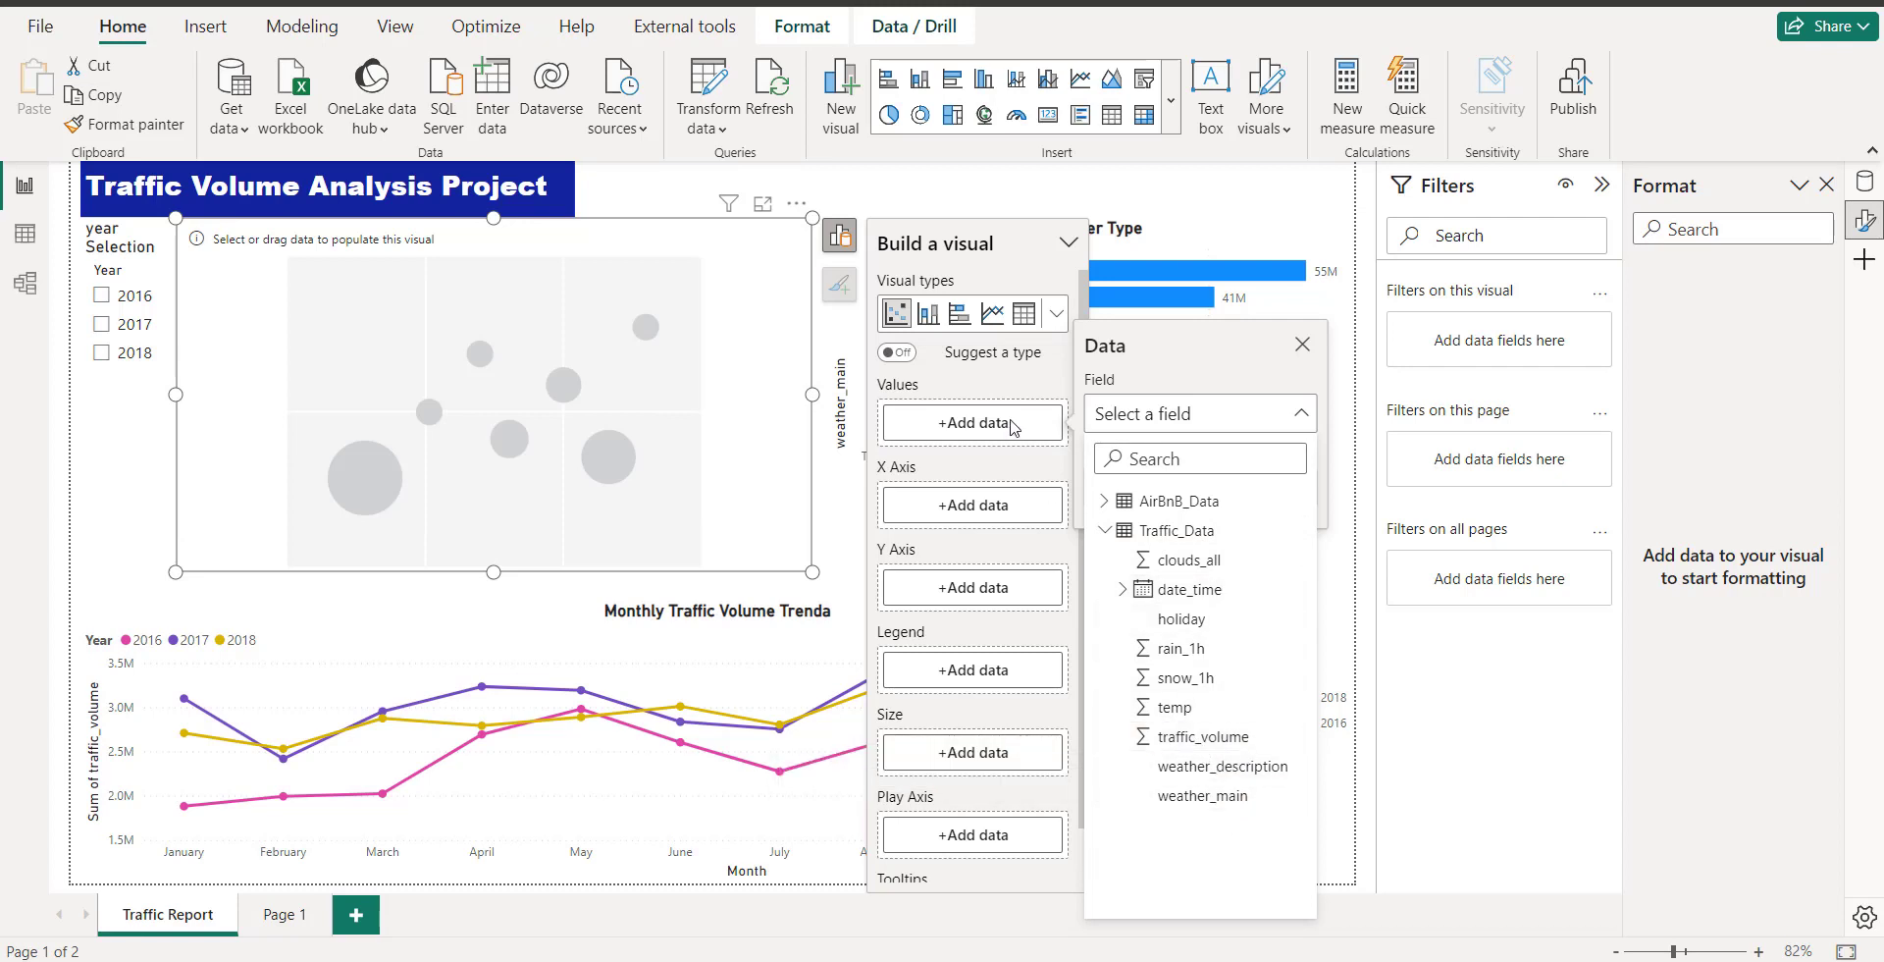
left_click(1187, 736)
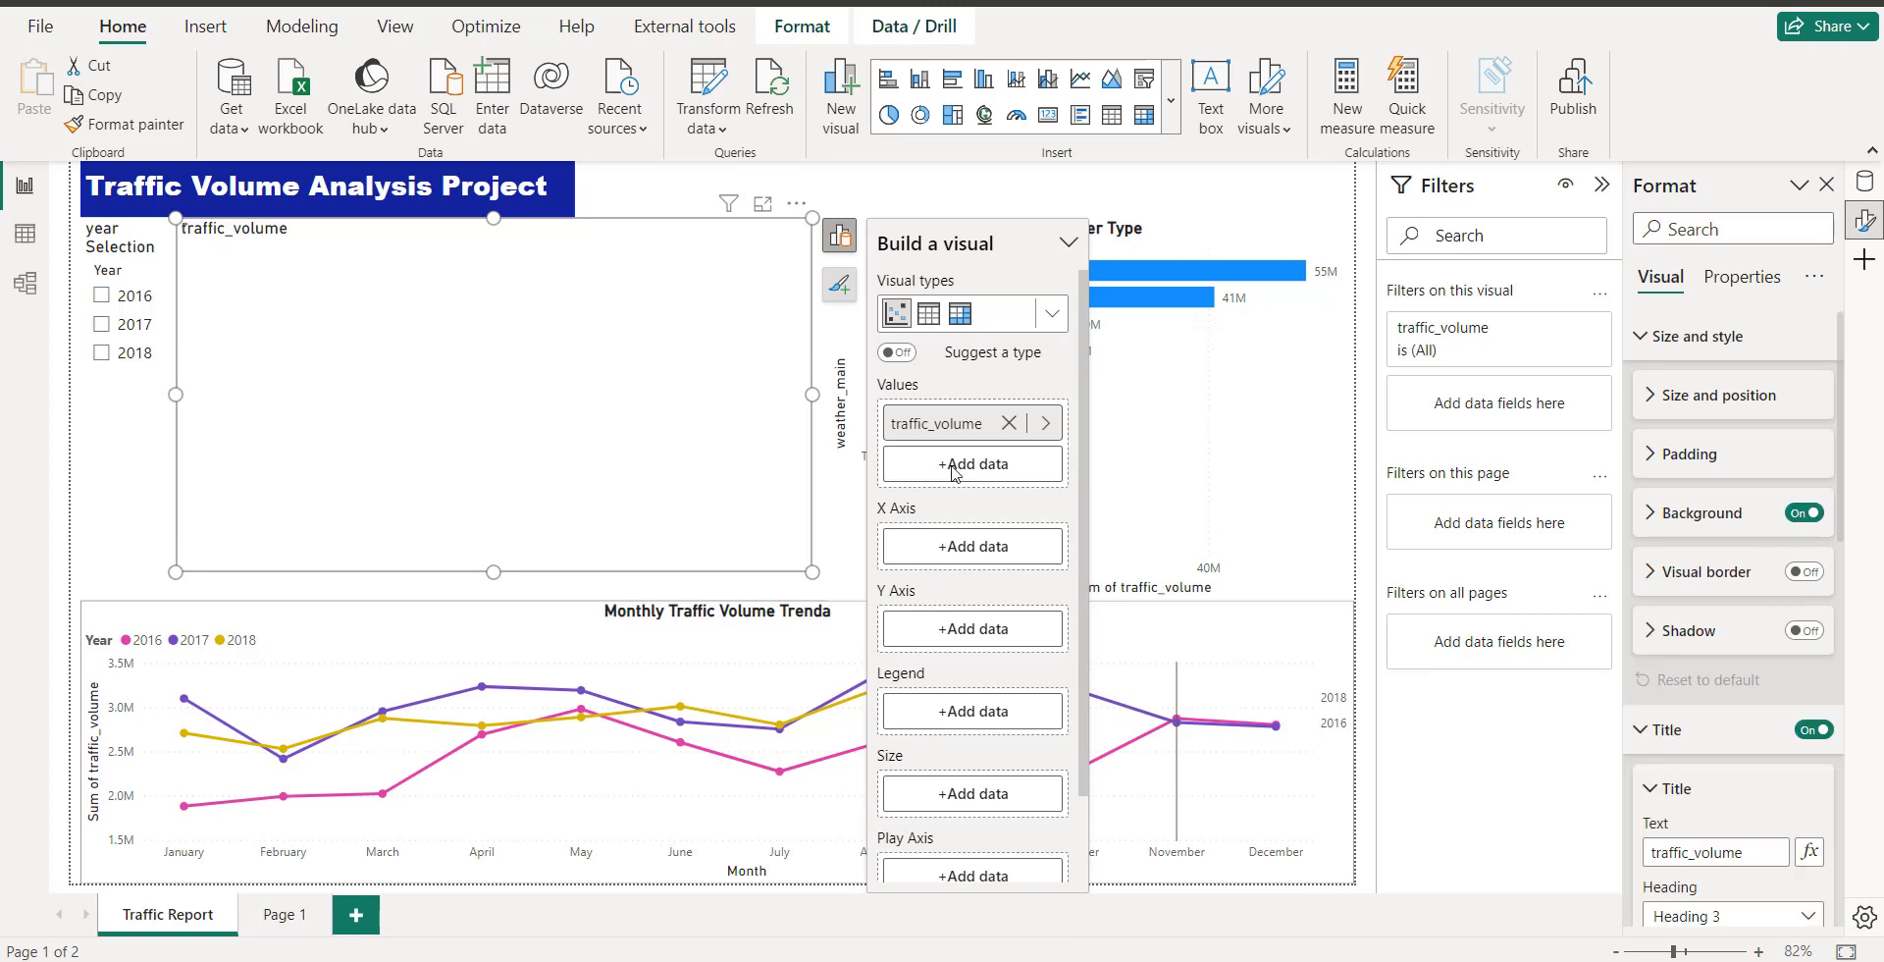
left_click(987, 550)
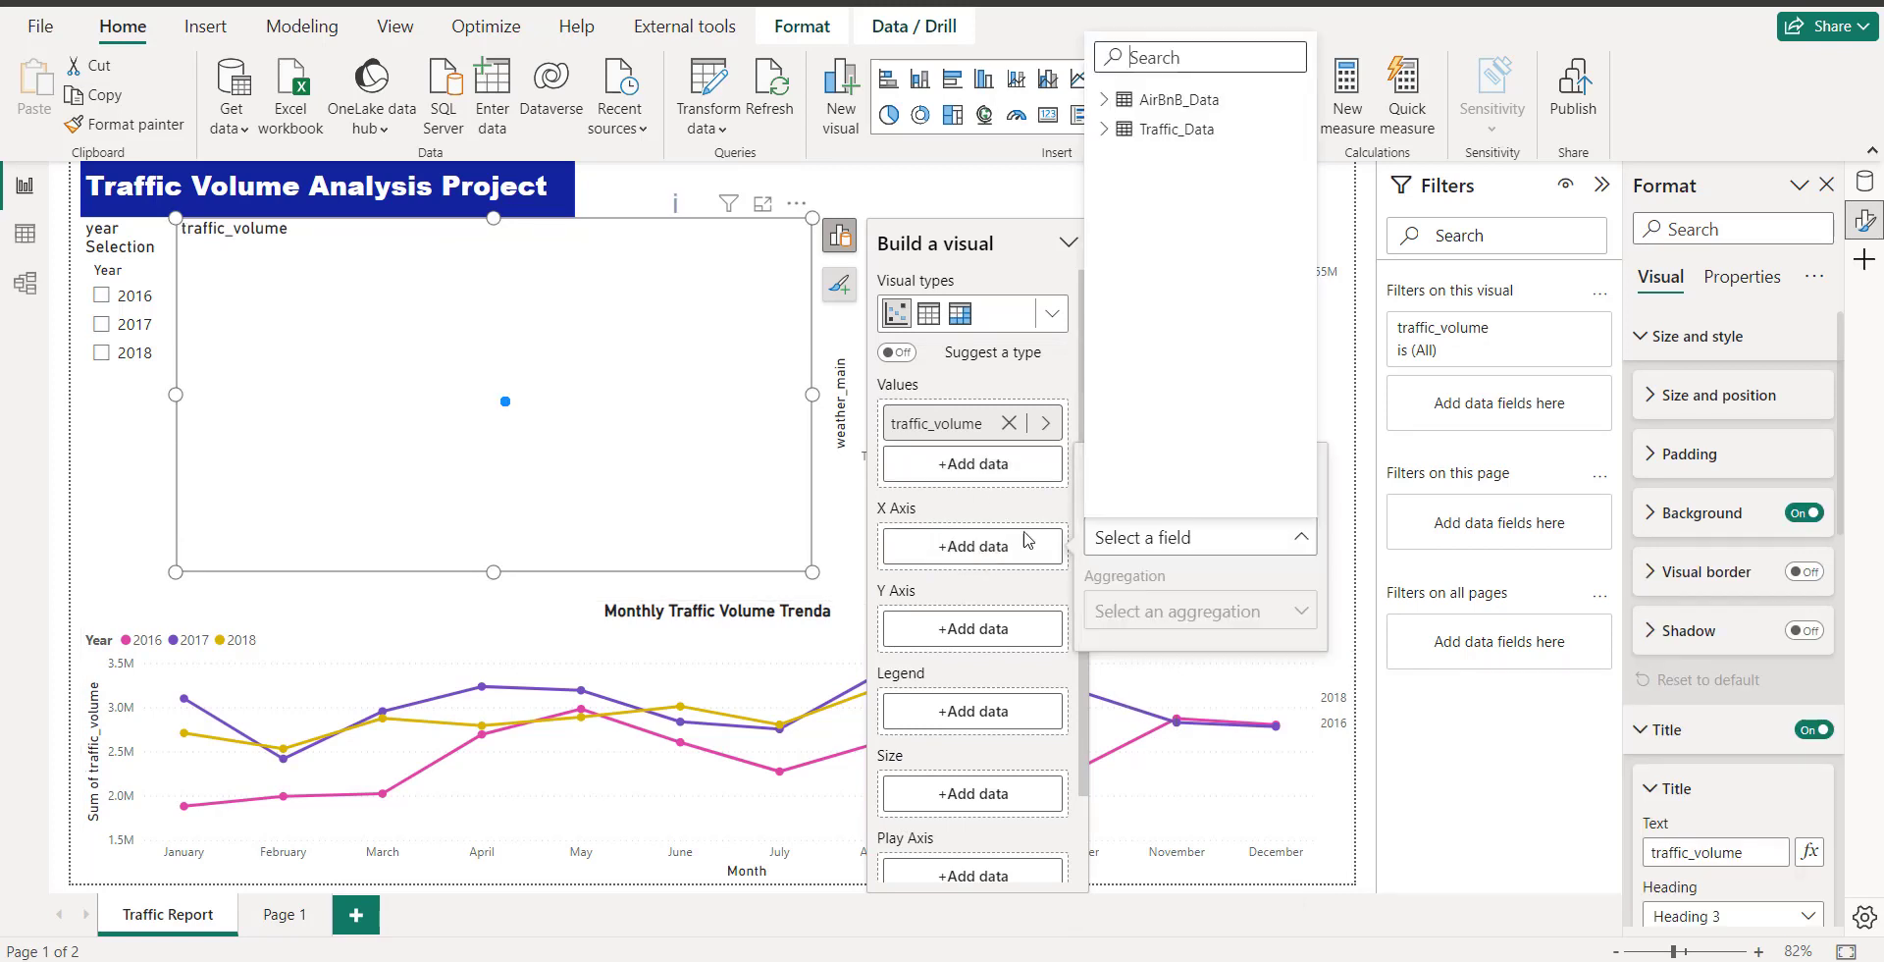
left_click(1177, 129)
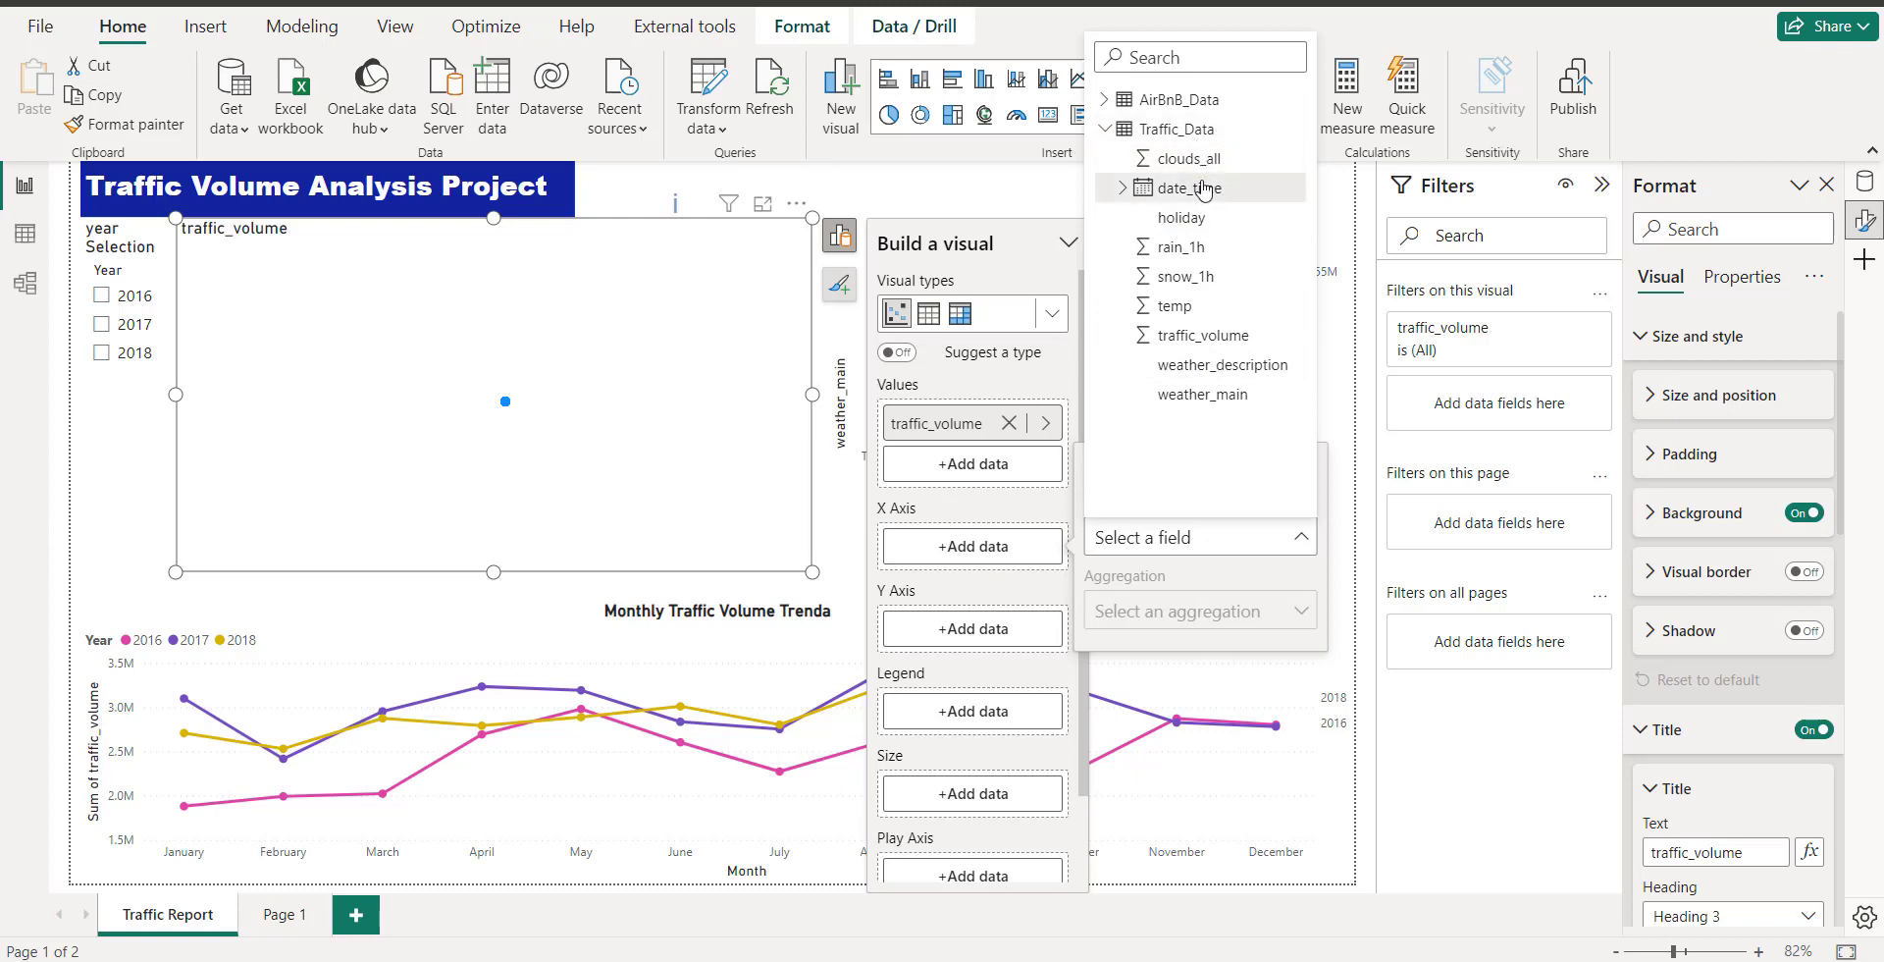
left_click(1182, 218)
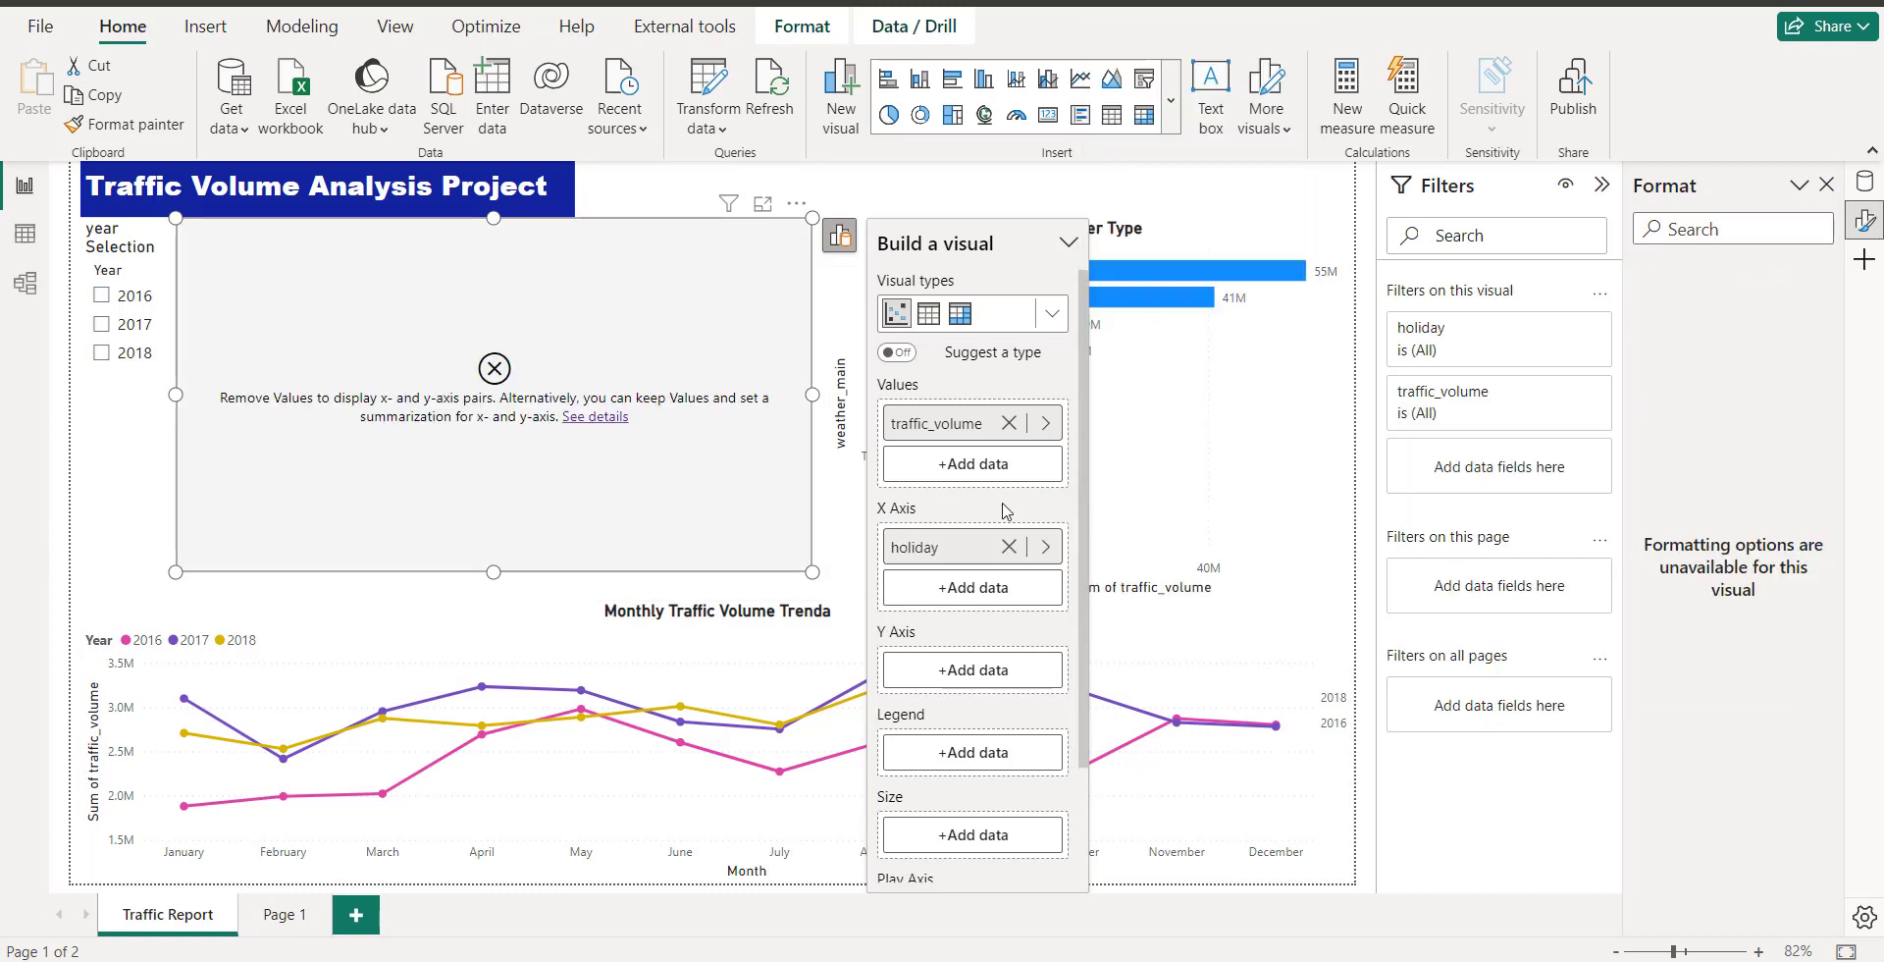
left_click(1007, 546)
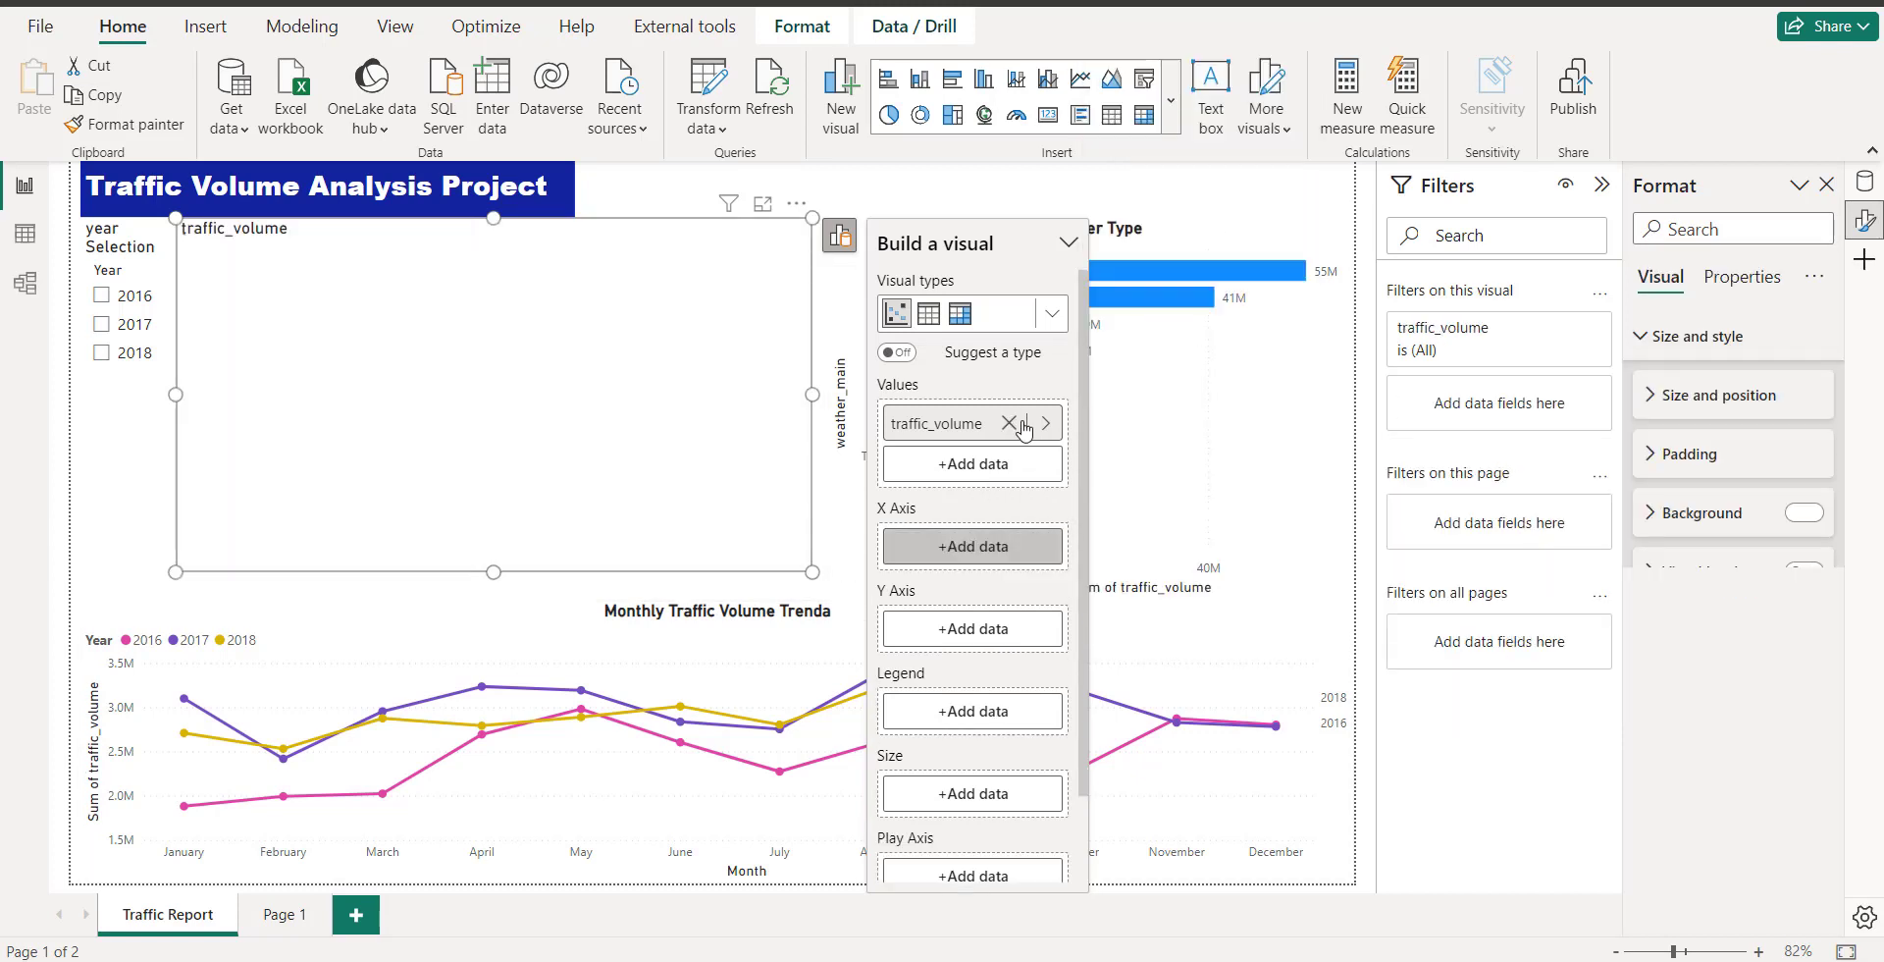
left_click(1010, 422)
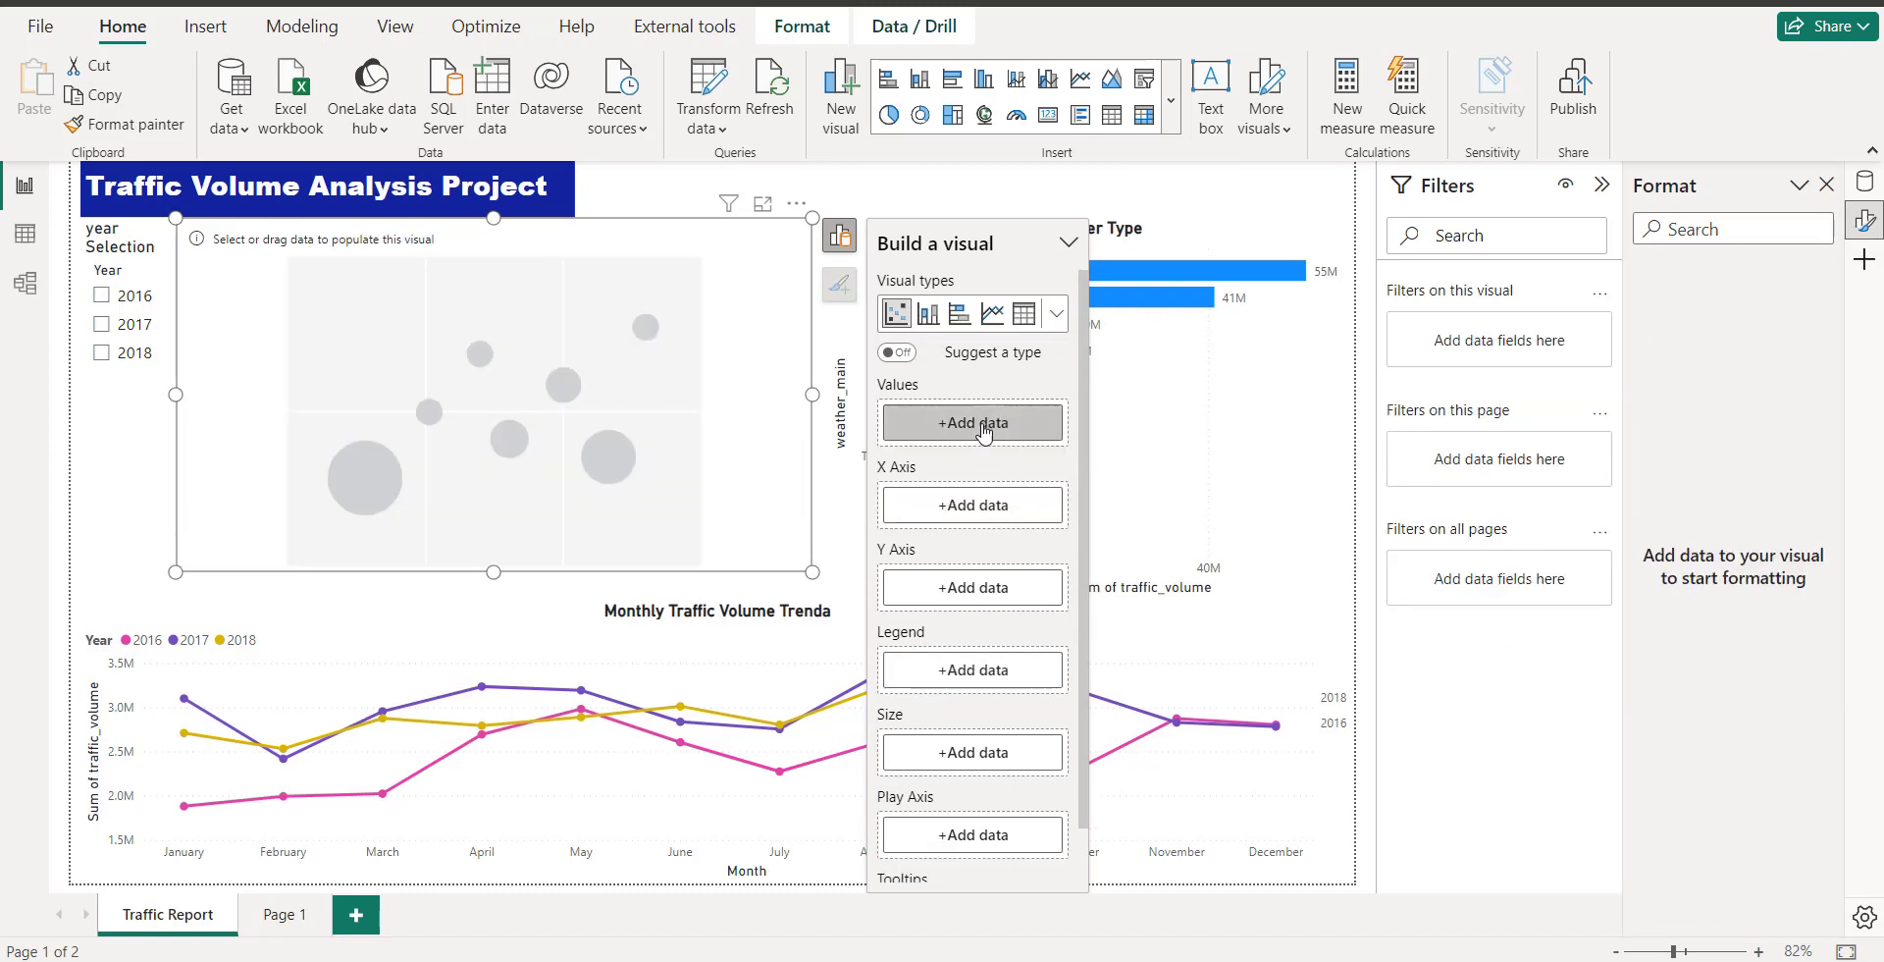
- Assign the holiday field from Traffic_Data to the scatter chart's X axis
left_click(992, 512)
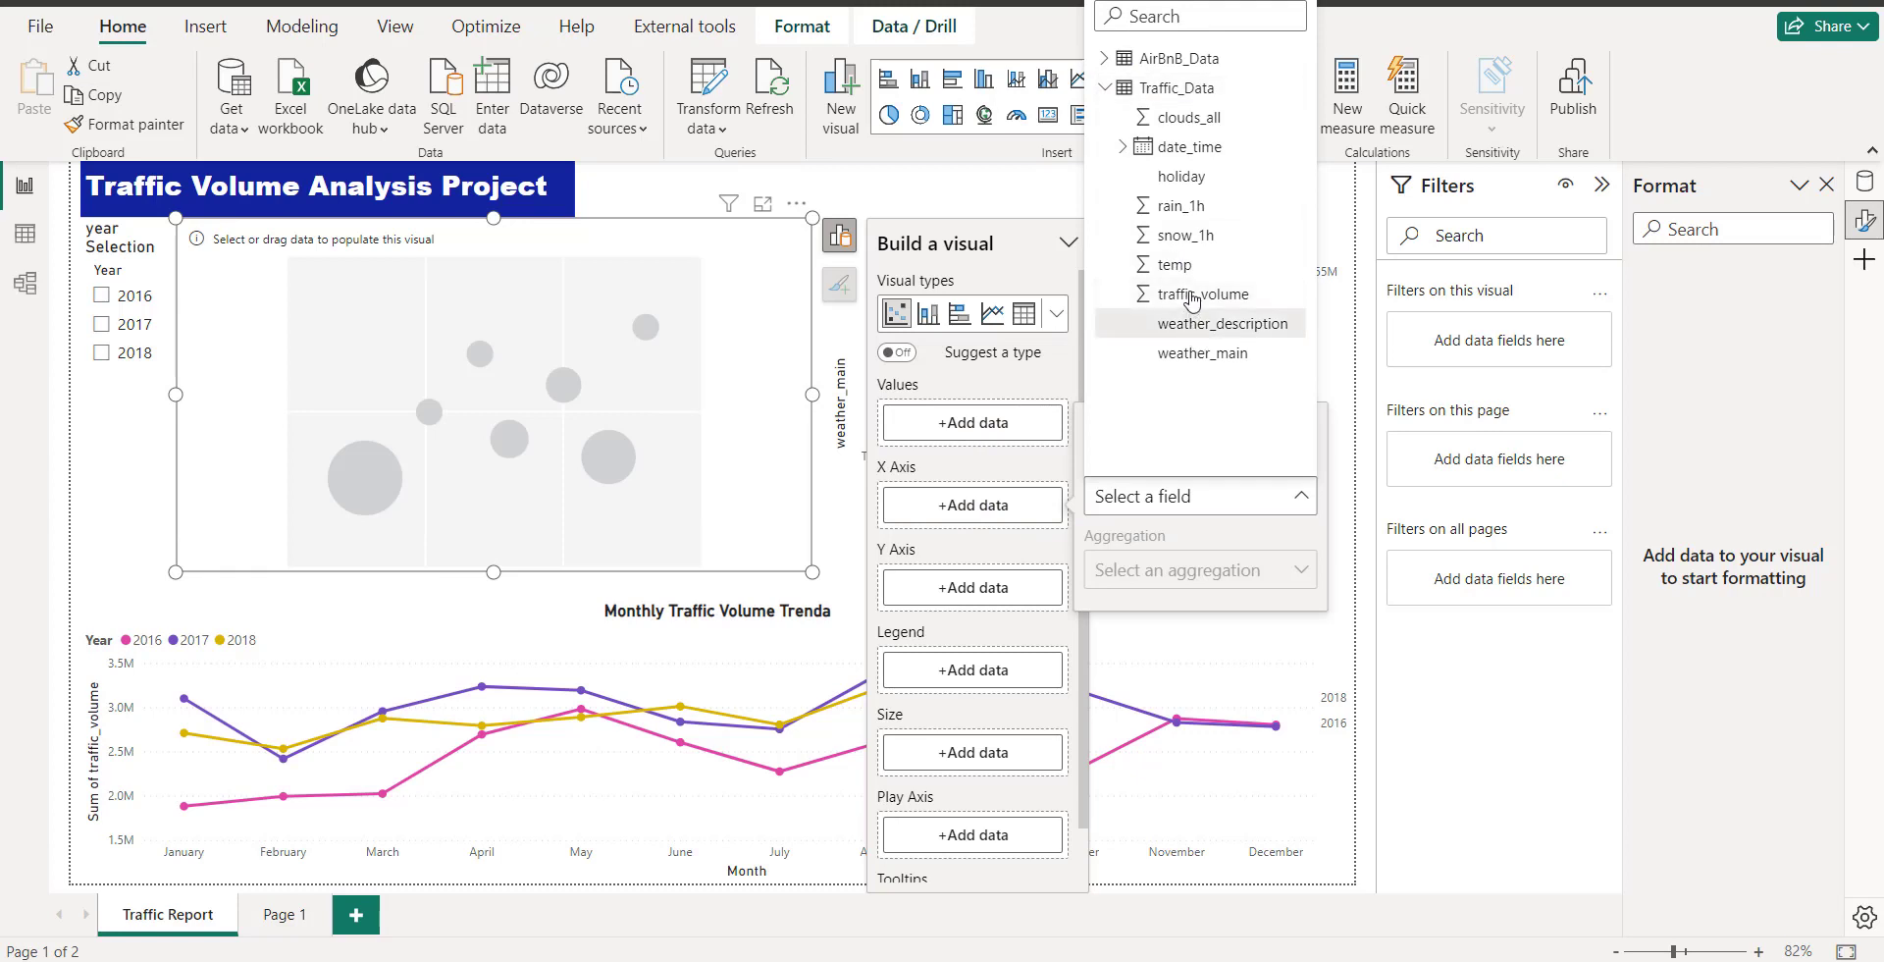
left_click(1181, 176)
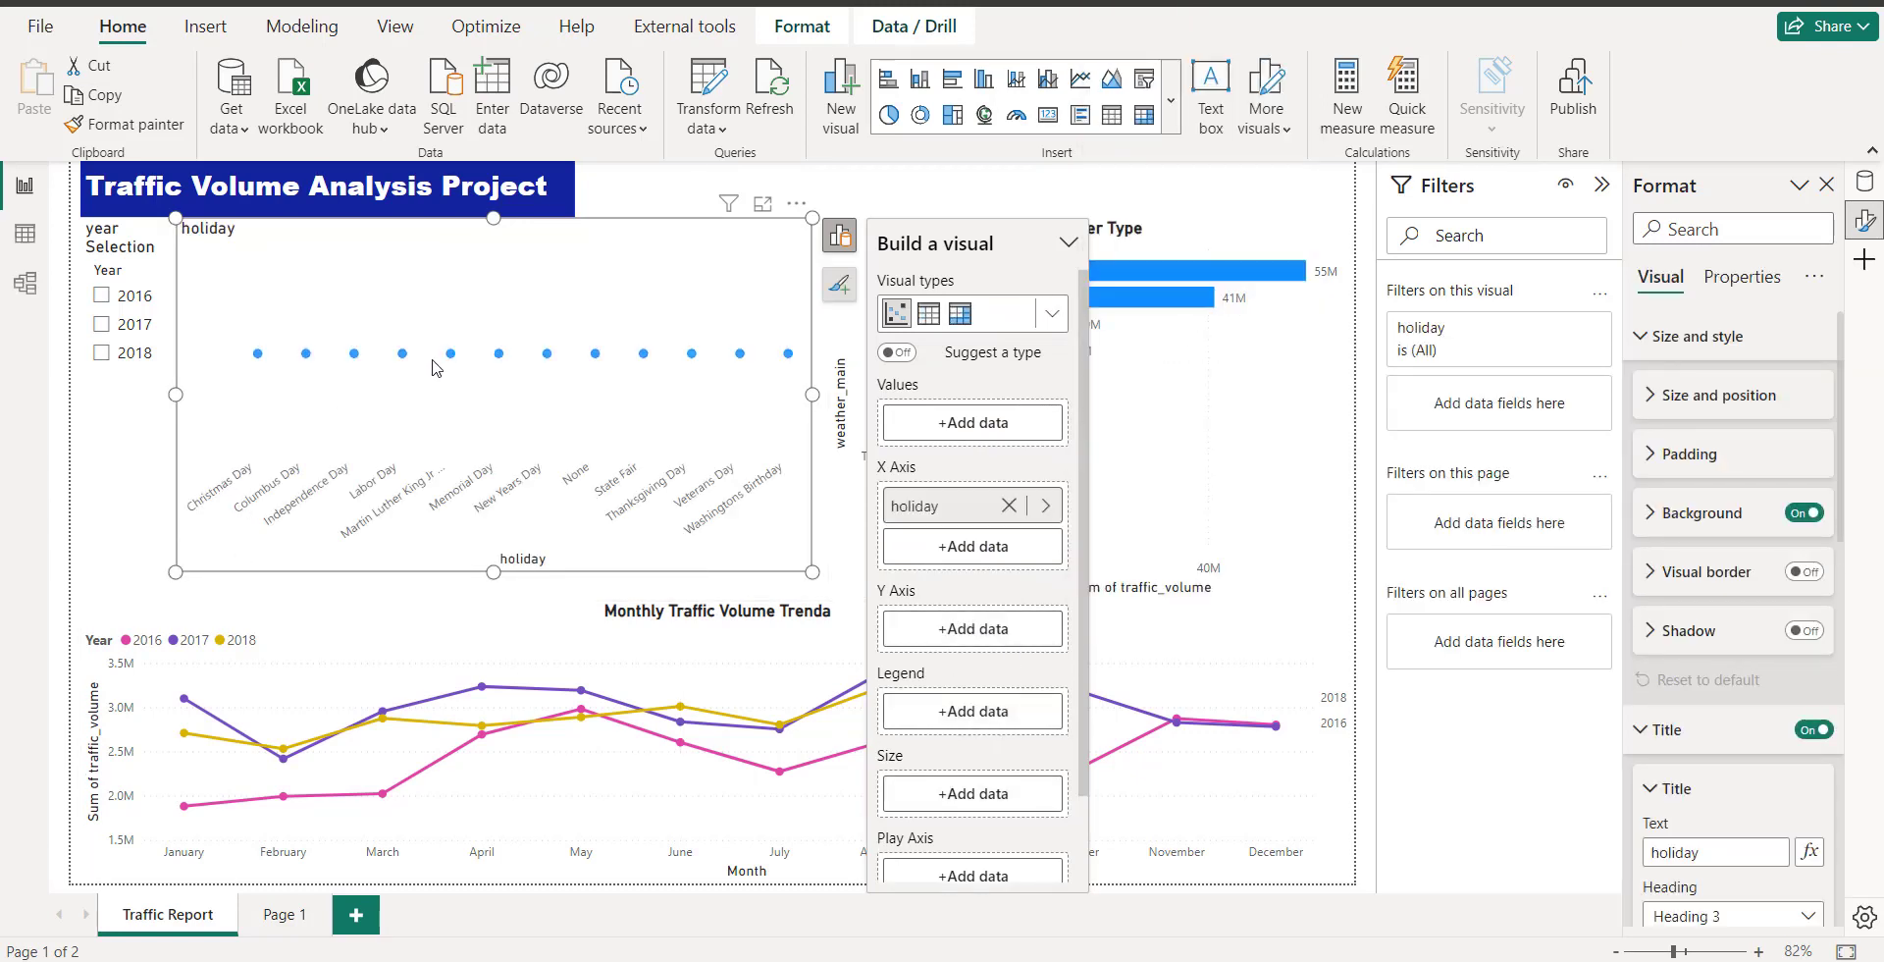
- Try traffic_volume first on the scatter chart's Y axis and then as its values, removing it each time
left_click(996, 631)
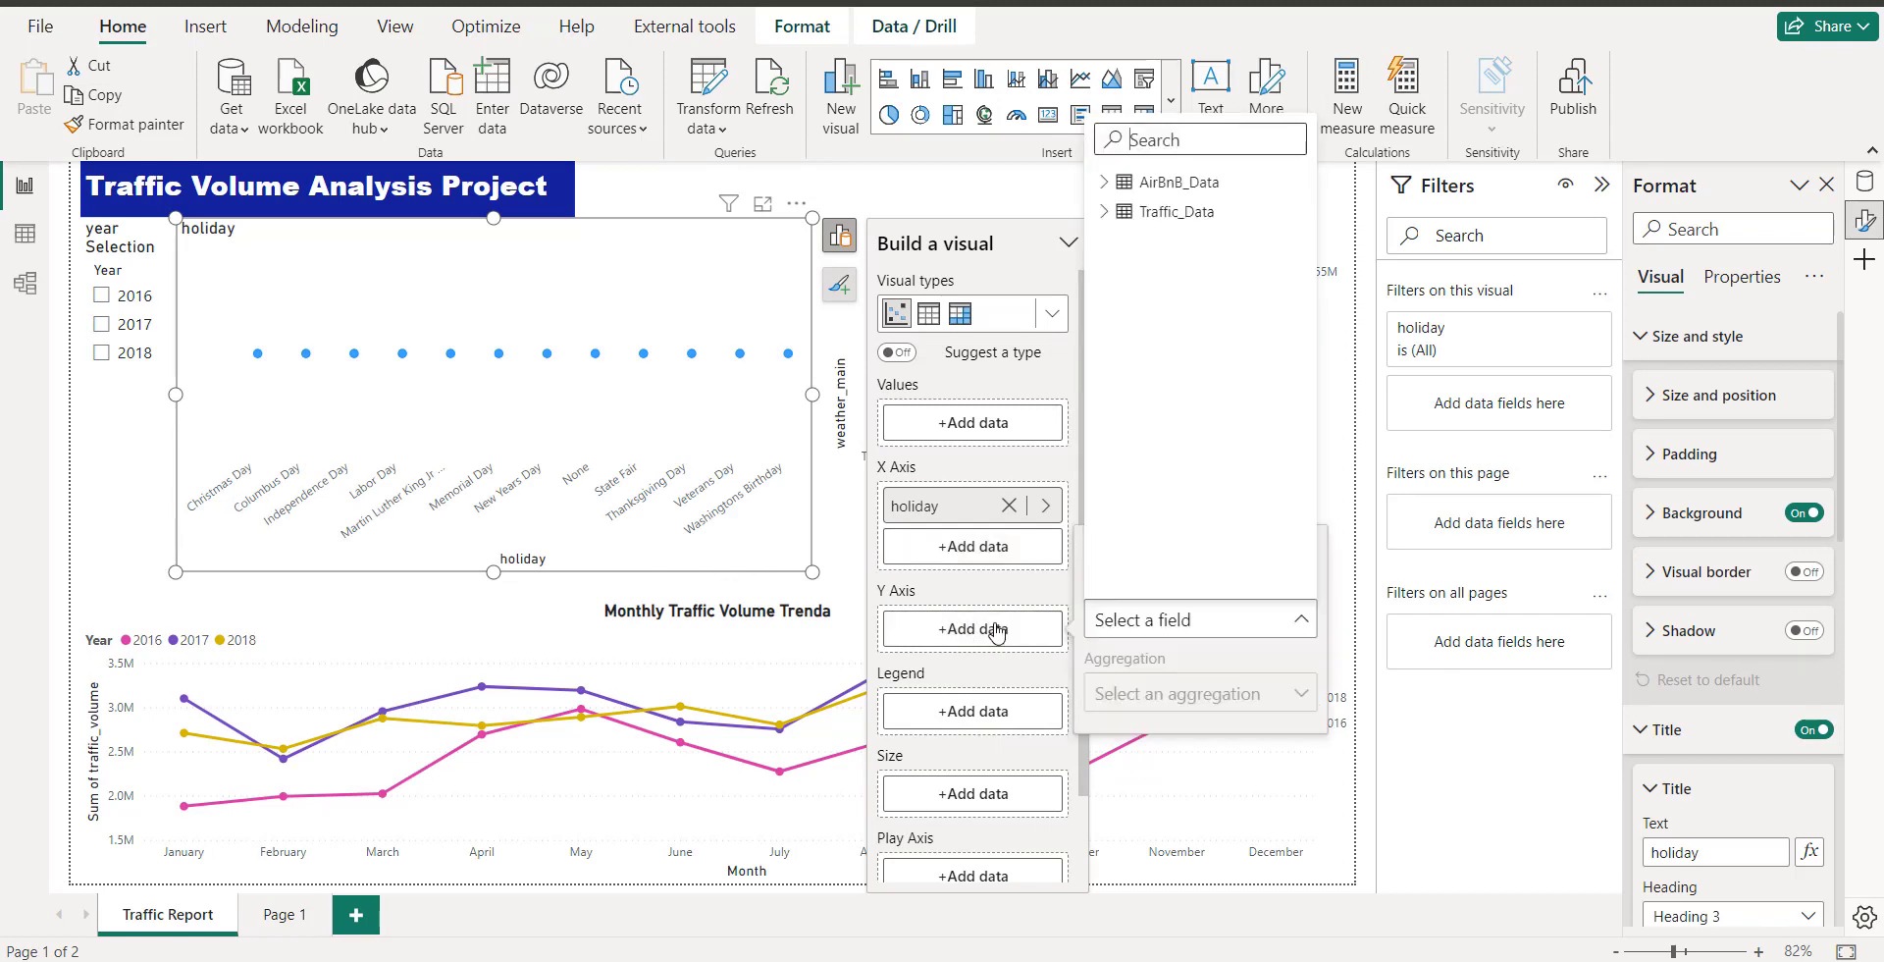
left_click(1104, 212)
left_click(1200, 418)
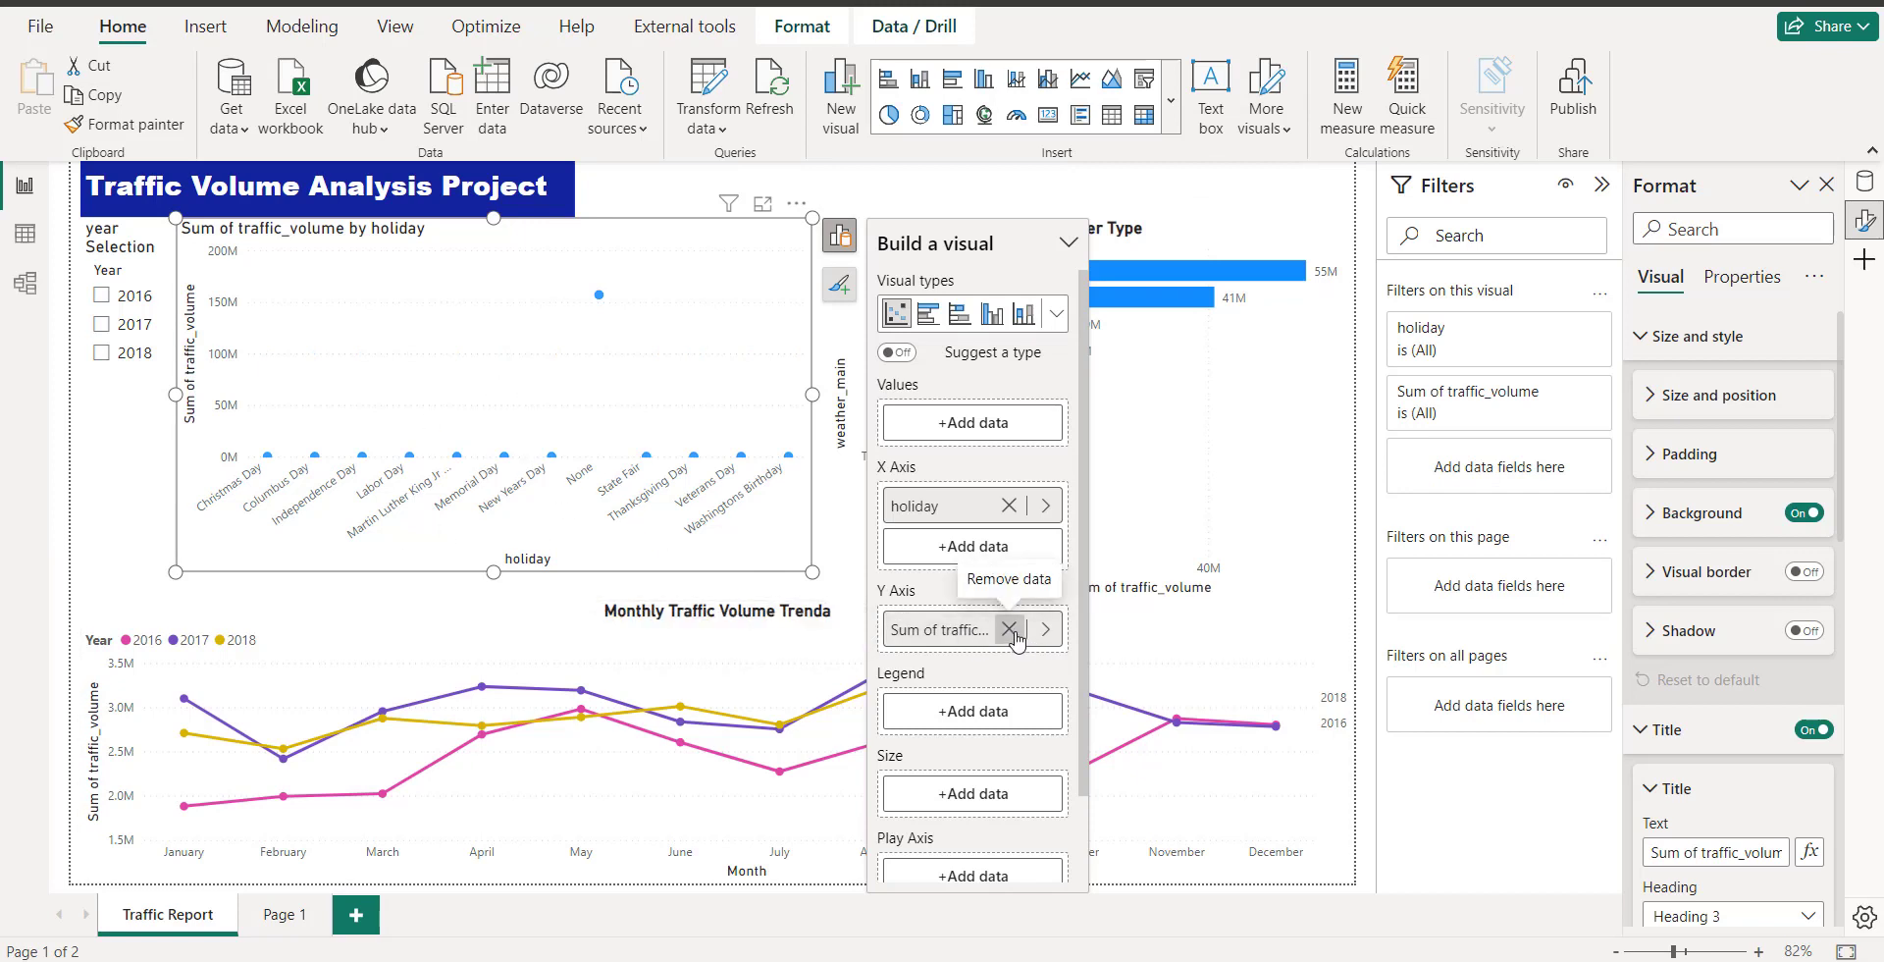
left_click(1010, 630)
left_click(967, 429)
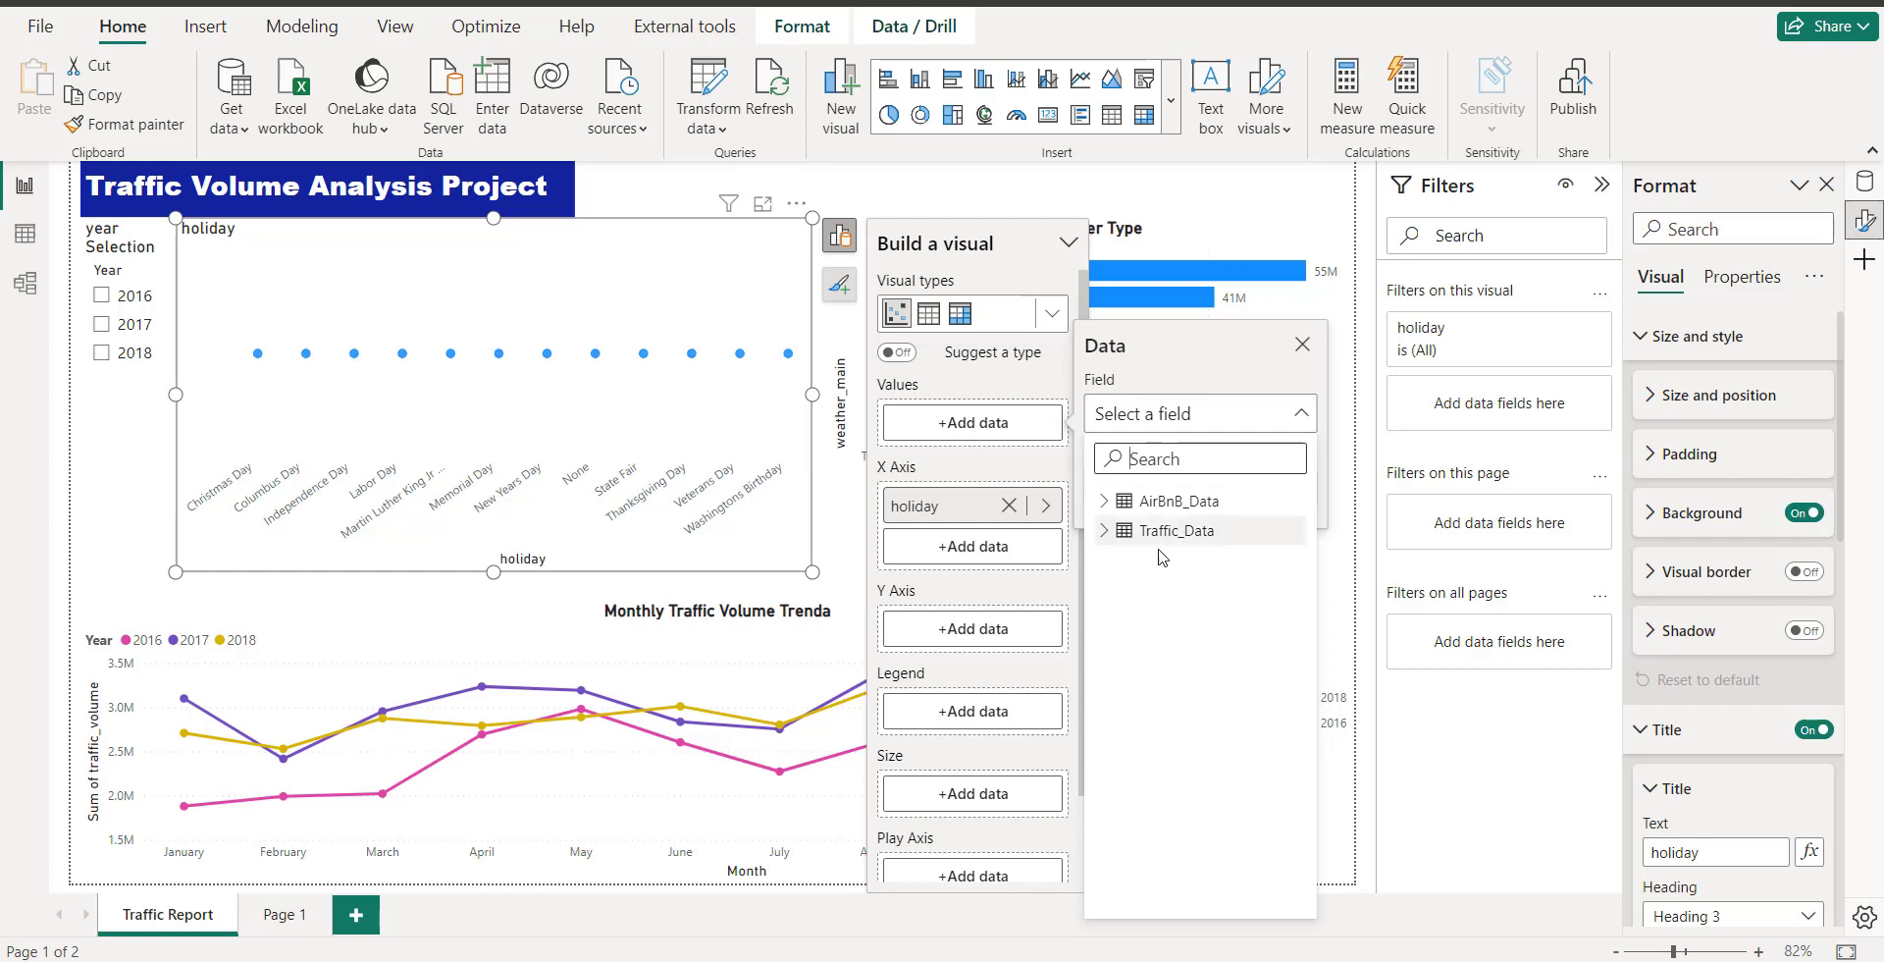
left_click(1104, 530)
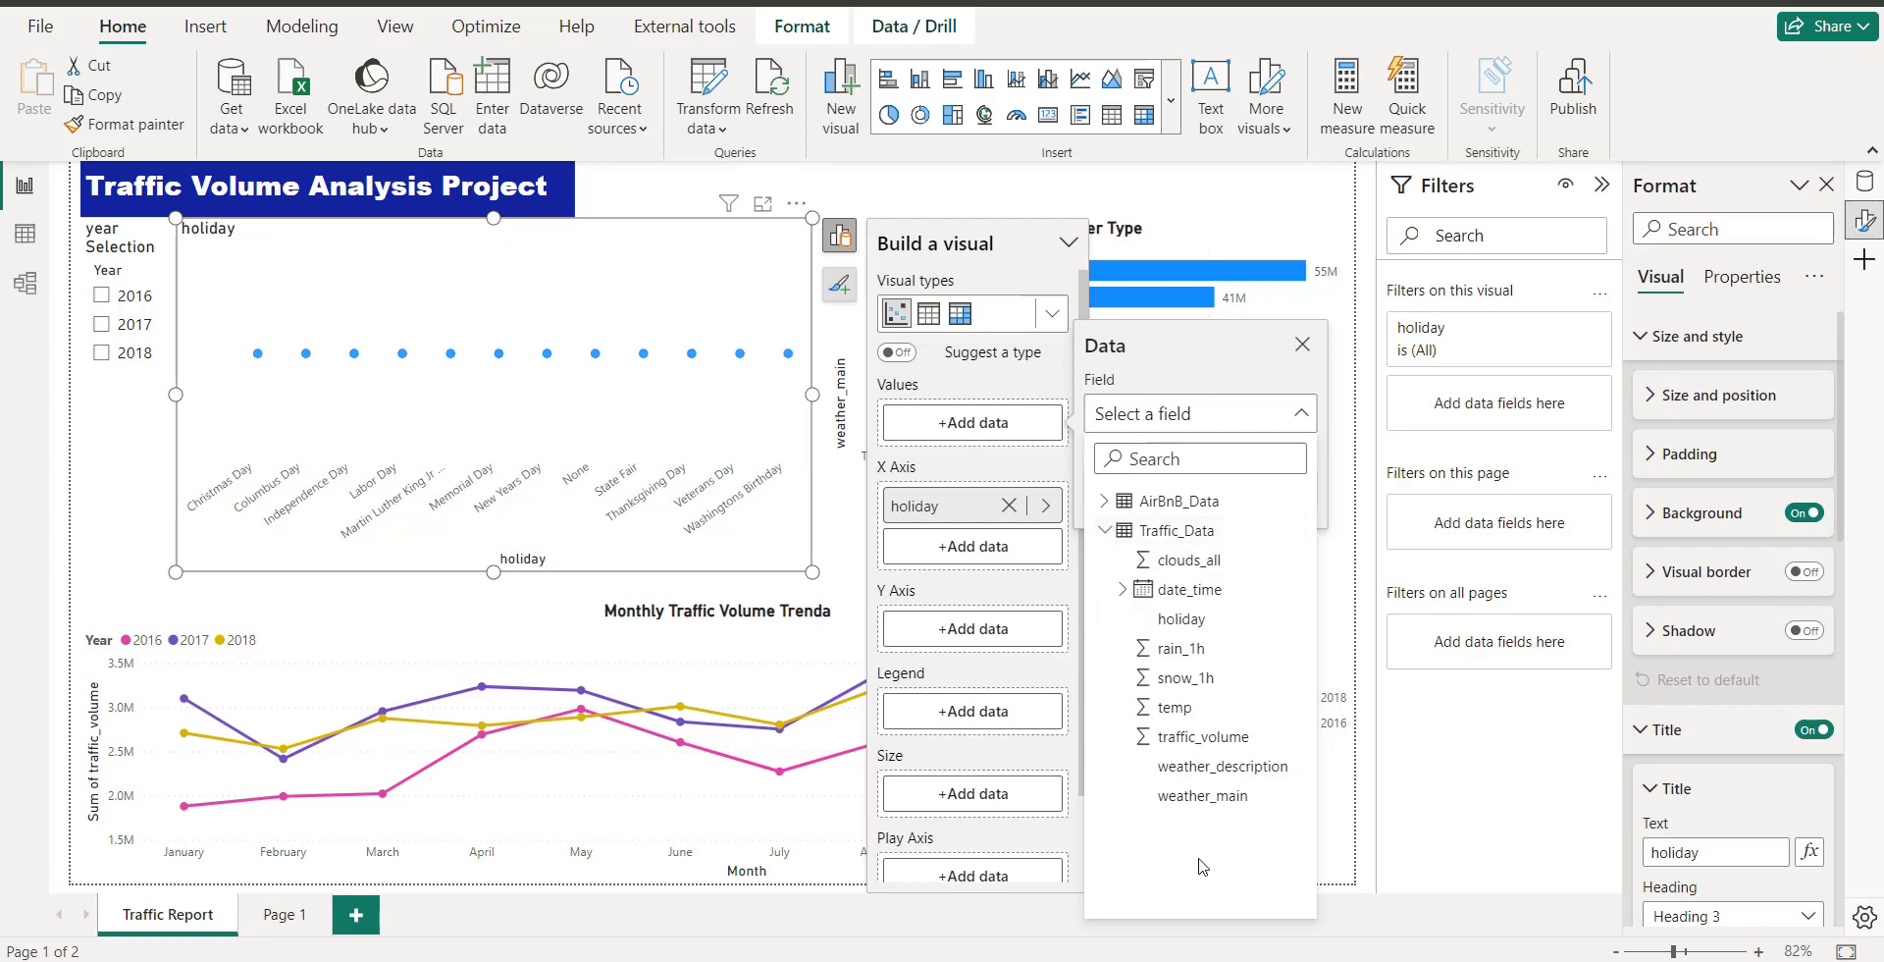
left_click(1213, 738)
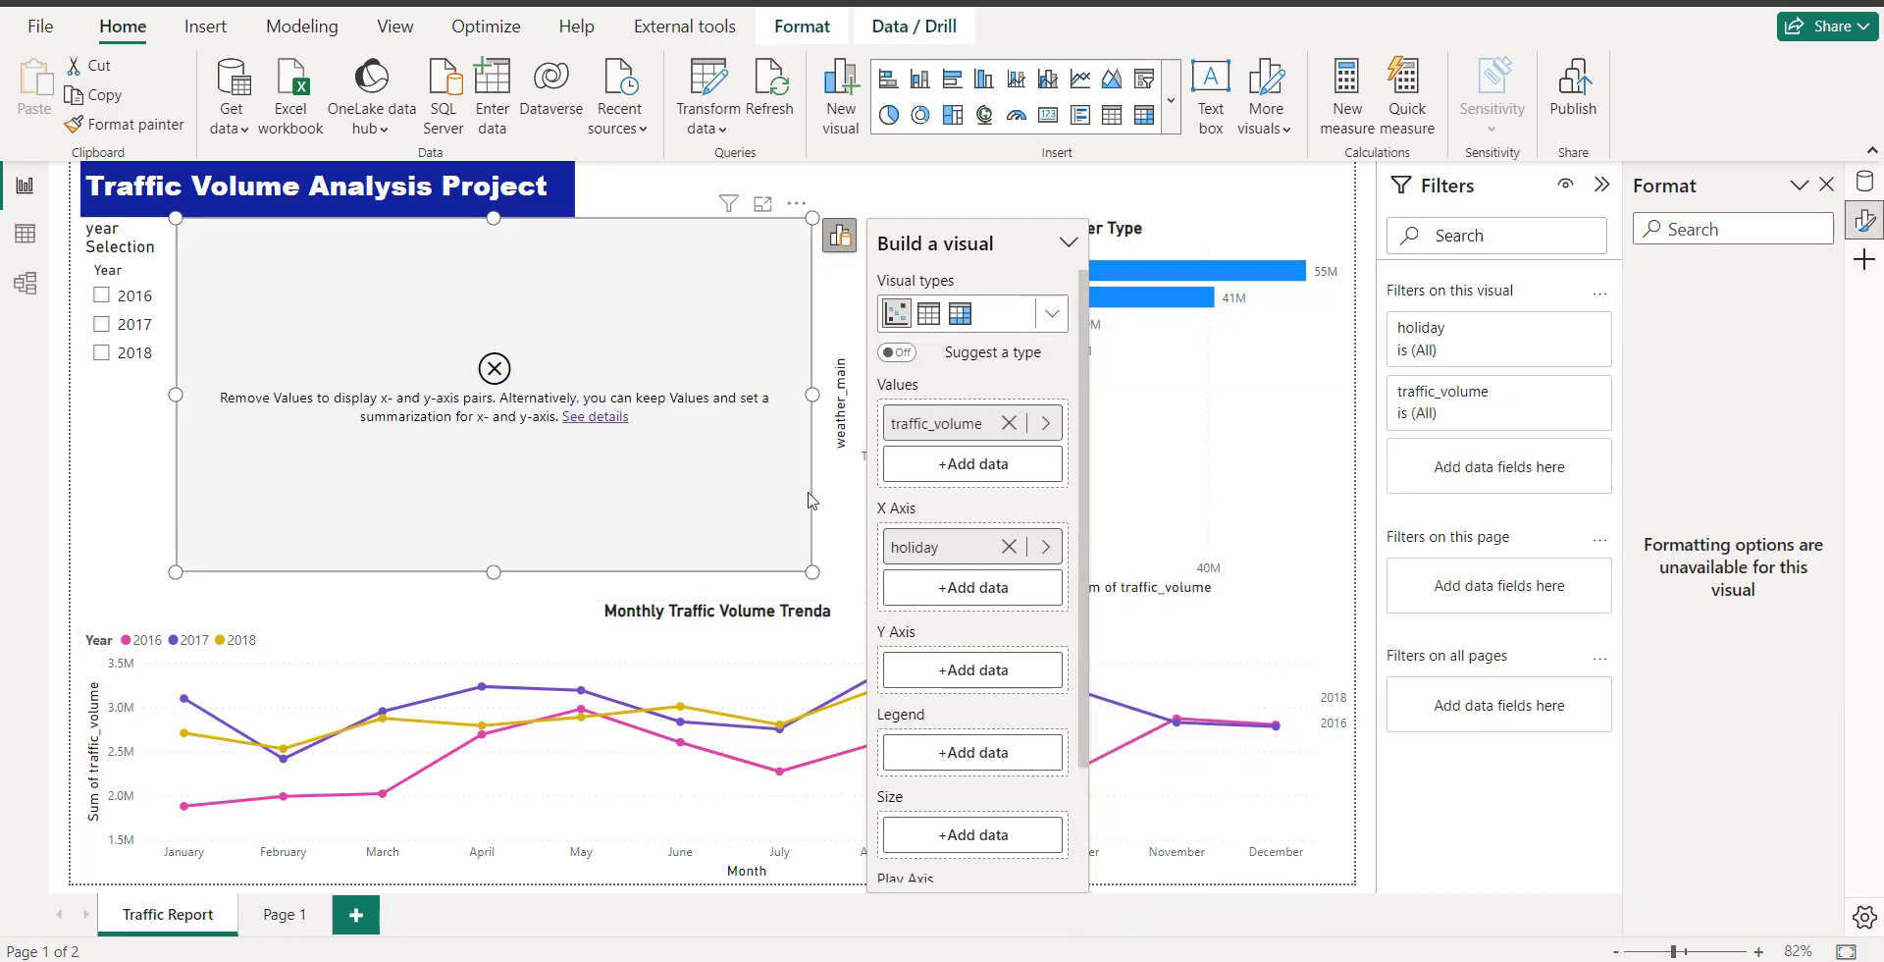
left_click(1009, 423)
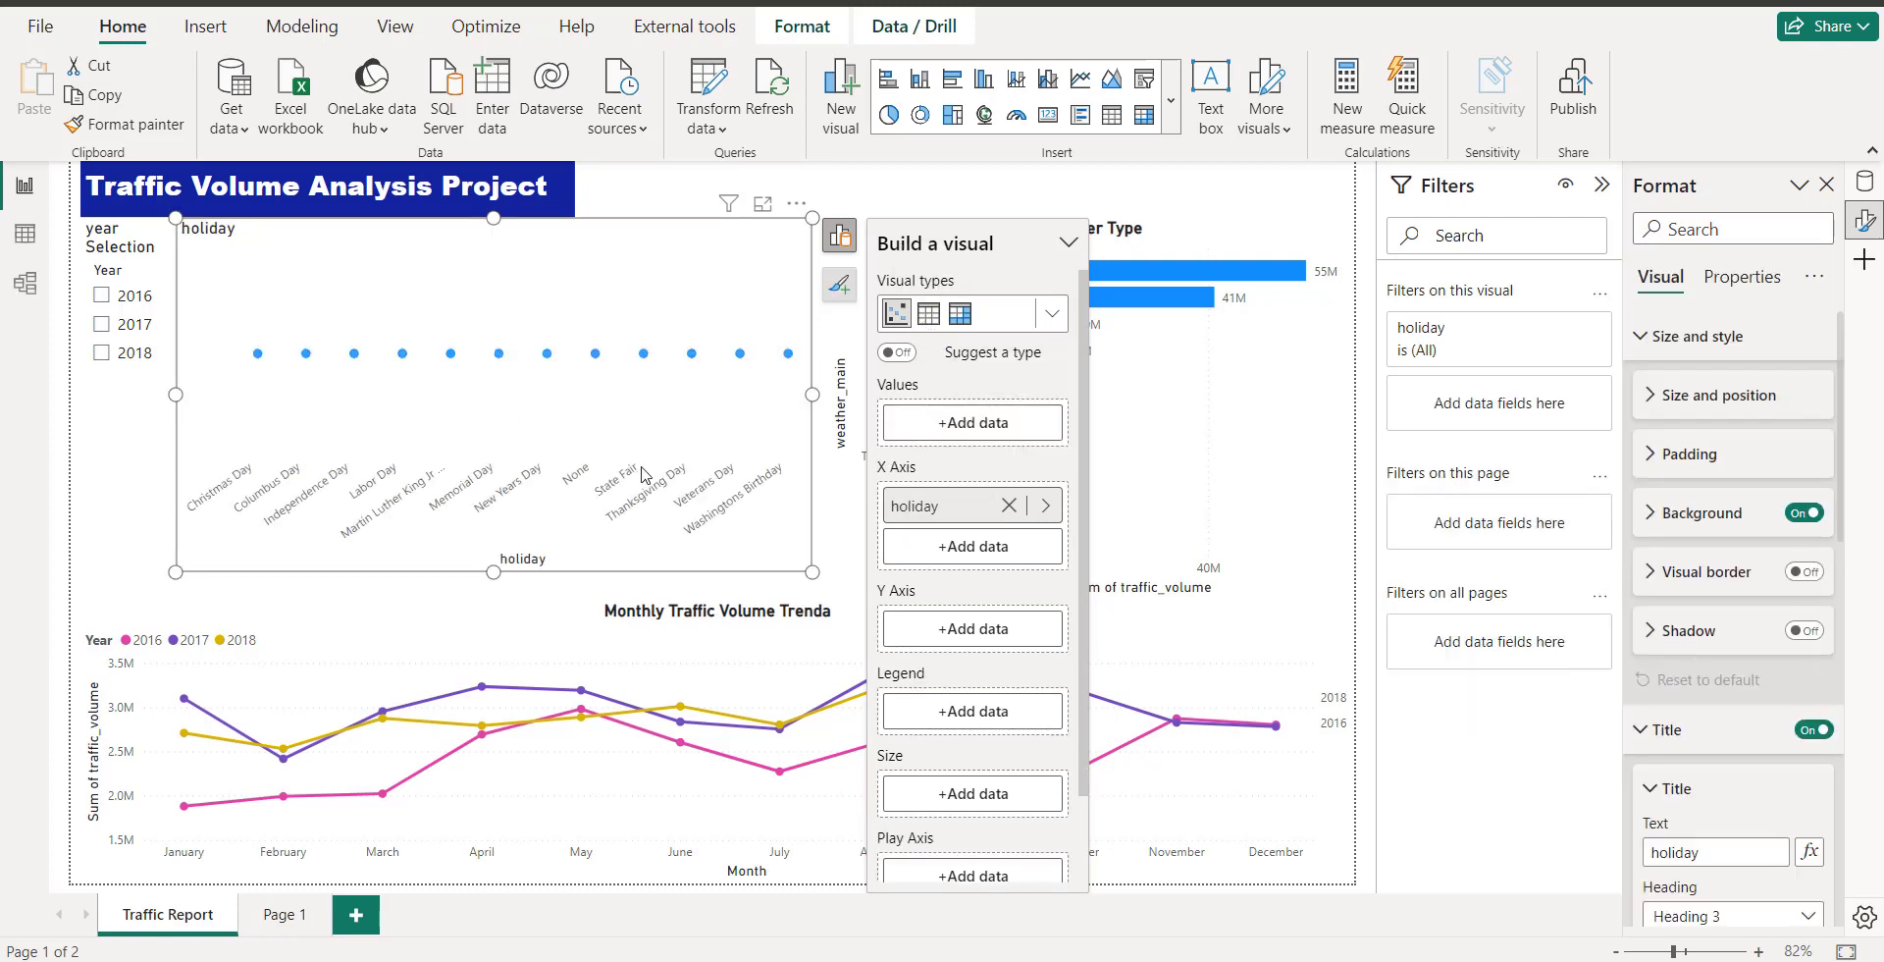
- Extend the holiday chart down to the line chart and stretch the title banner across the full page width
mouse_move(804, 569)
left_mouse_down()
mouse_move(834, 589)
mouse_move(811, 600)
left_mouse_up()
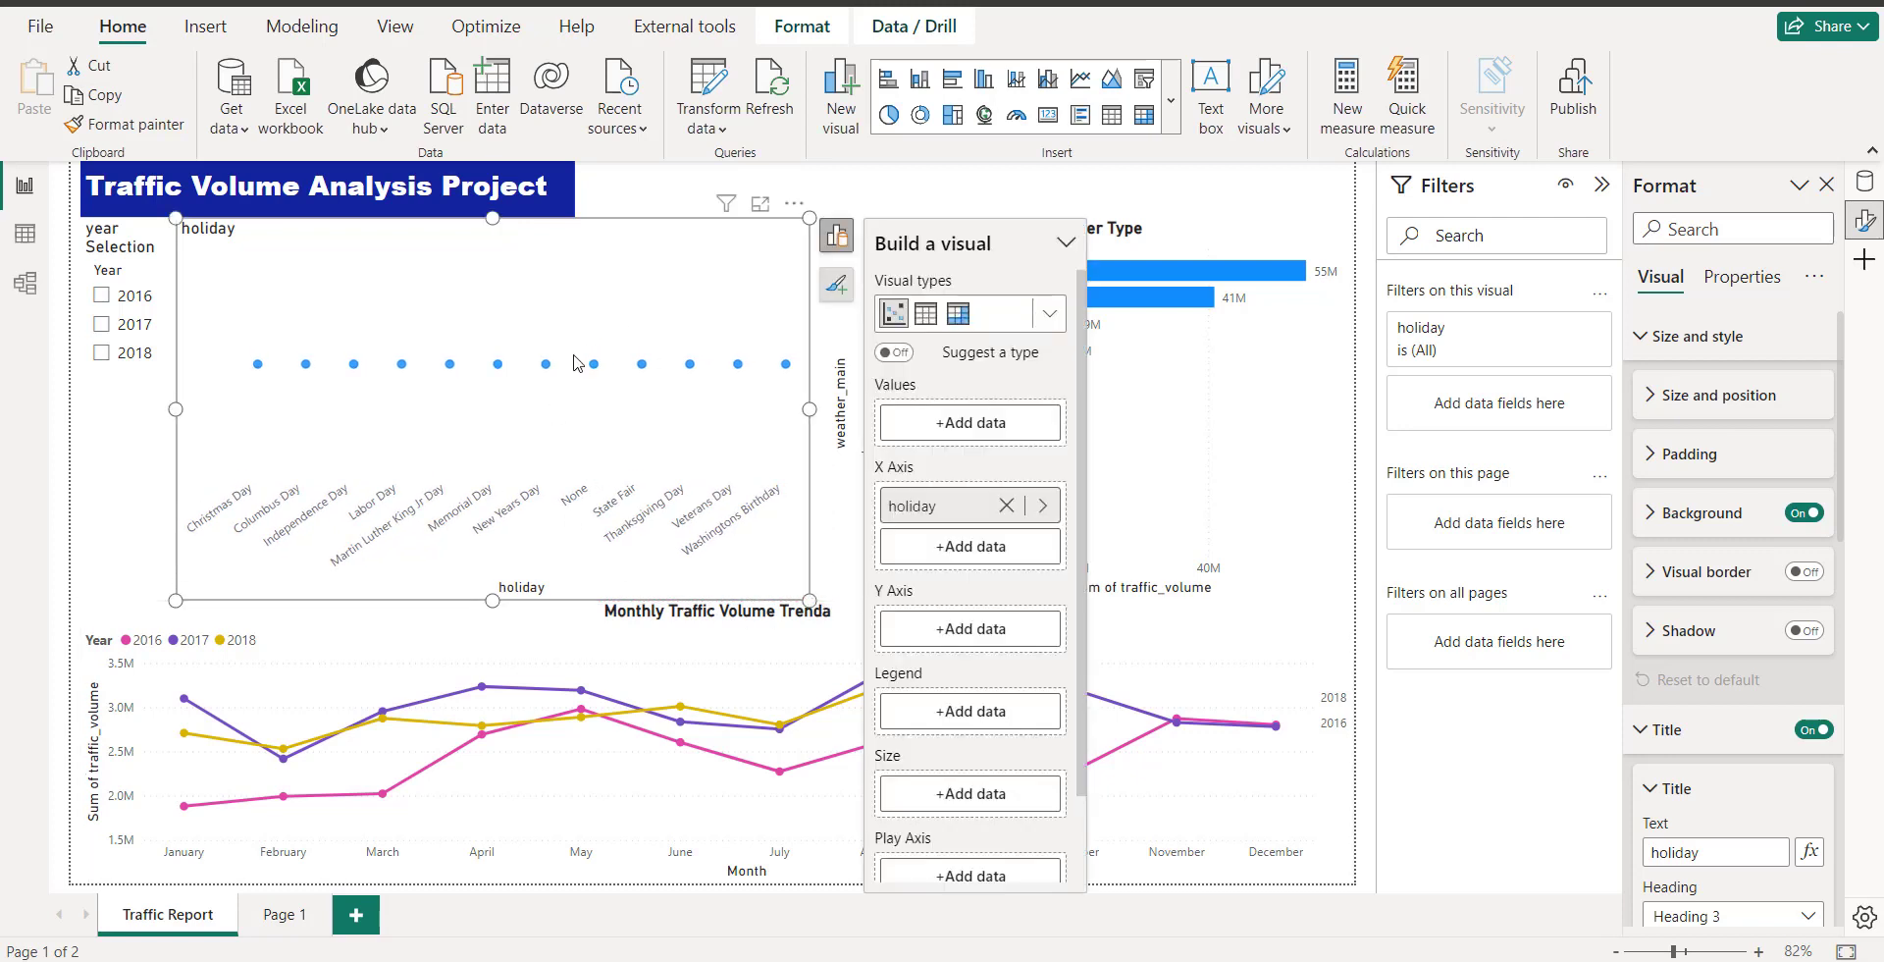
left_click(567, 192)
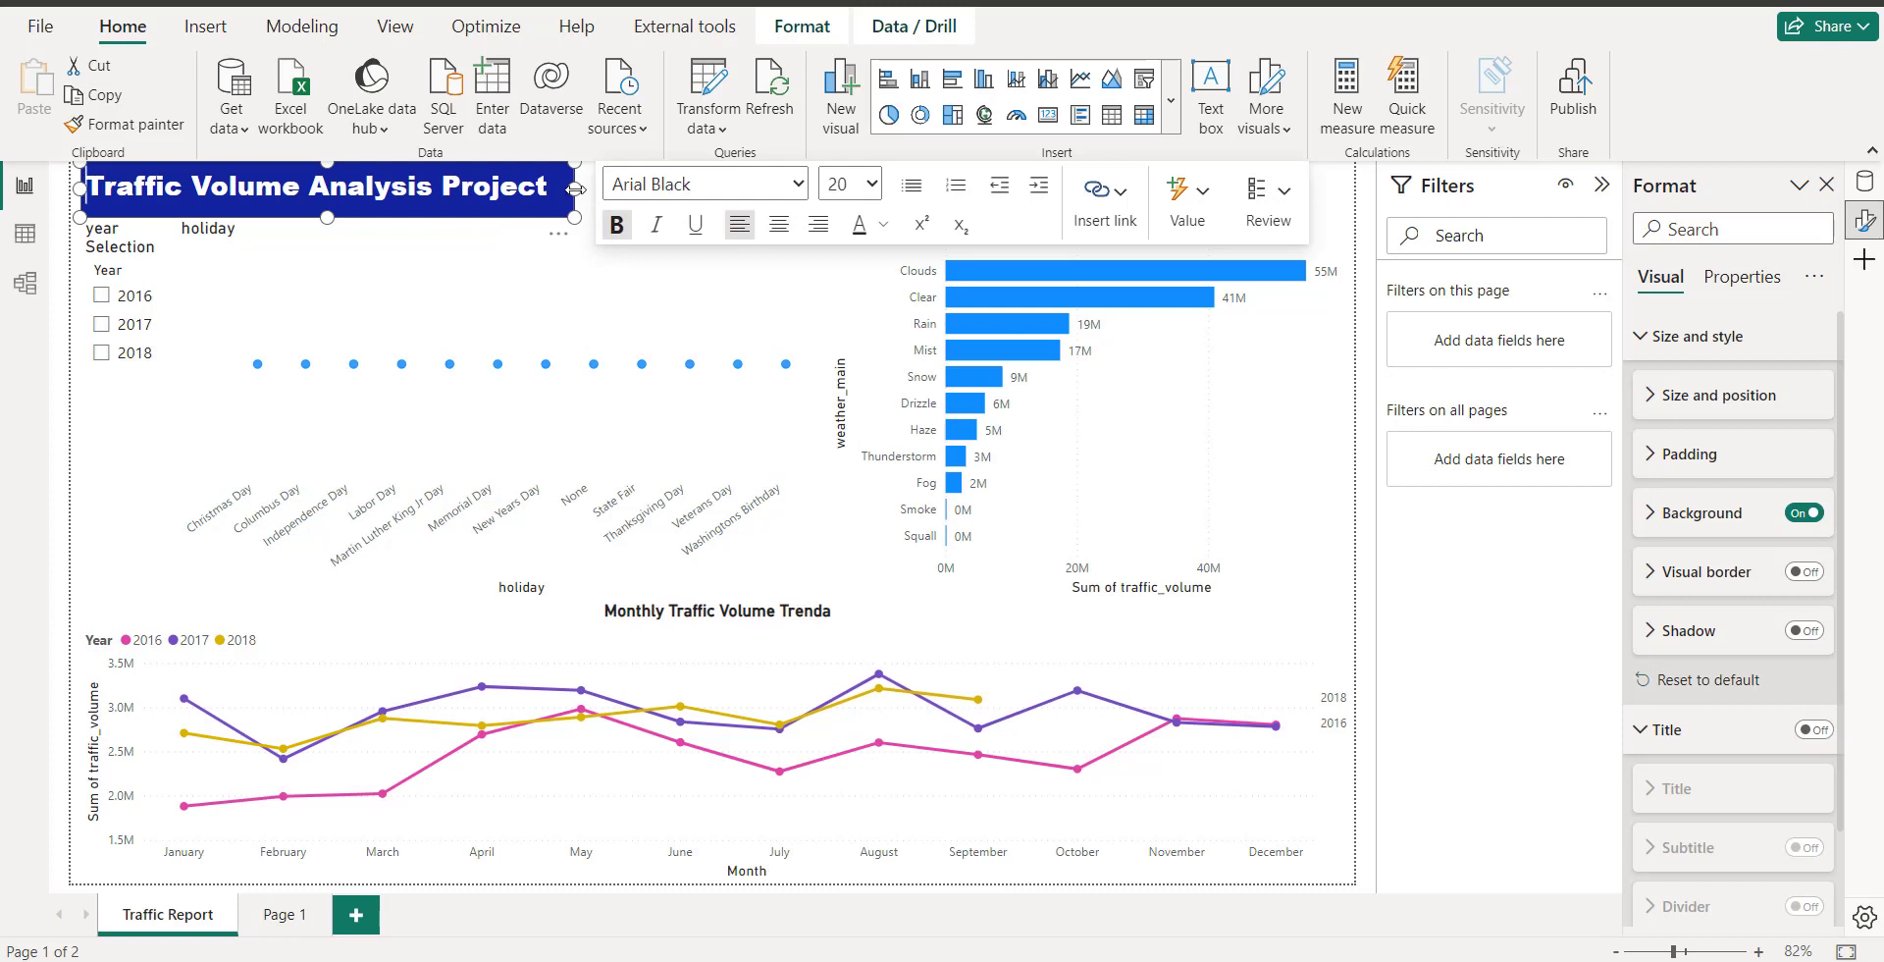
left_click_drag(594, 190, 1354, 190)
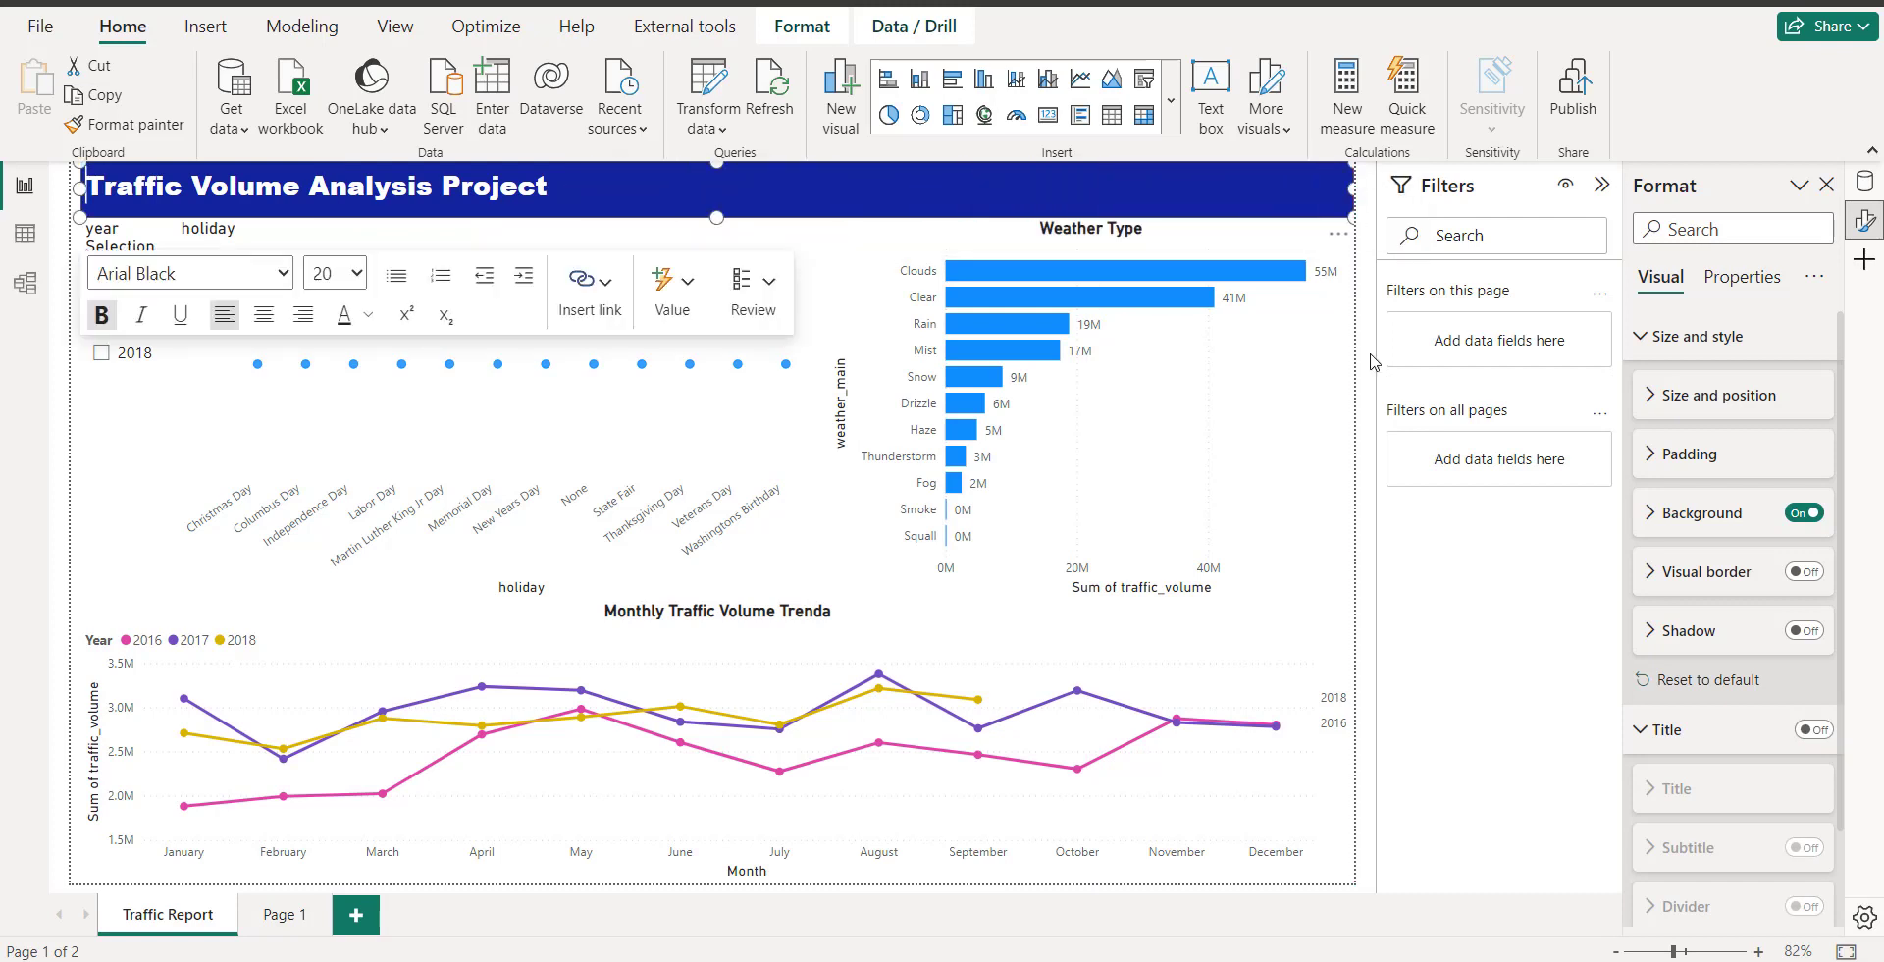
- Collapse the Filters pane and convert the holiday scatter chart into a pie chart
left_click(1601, 184)
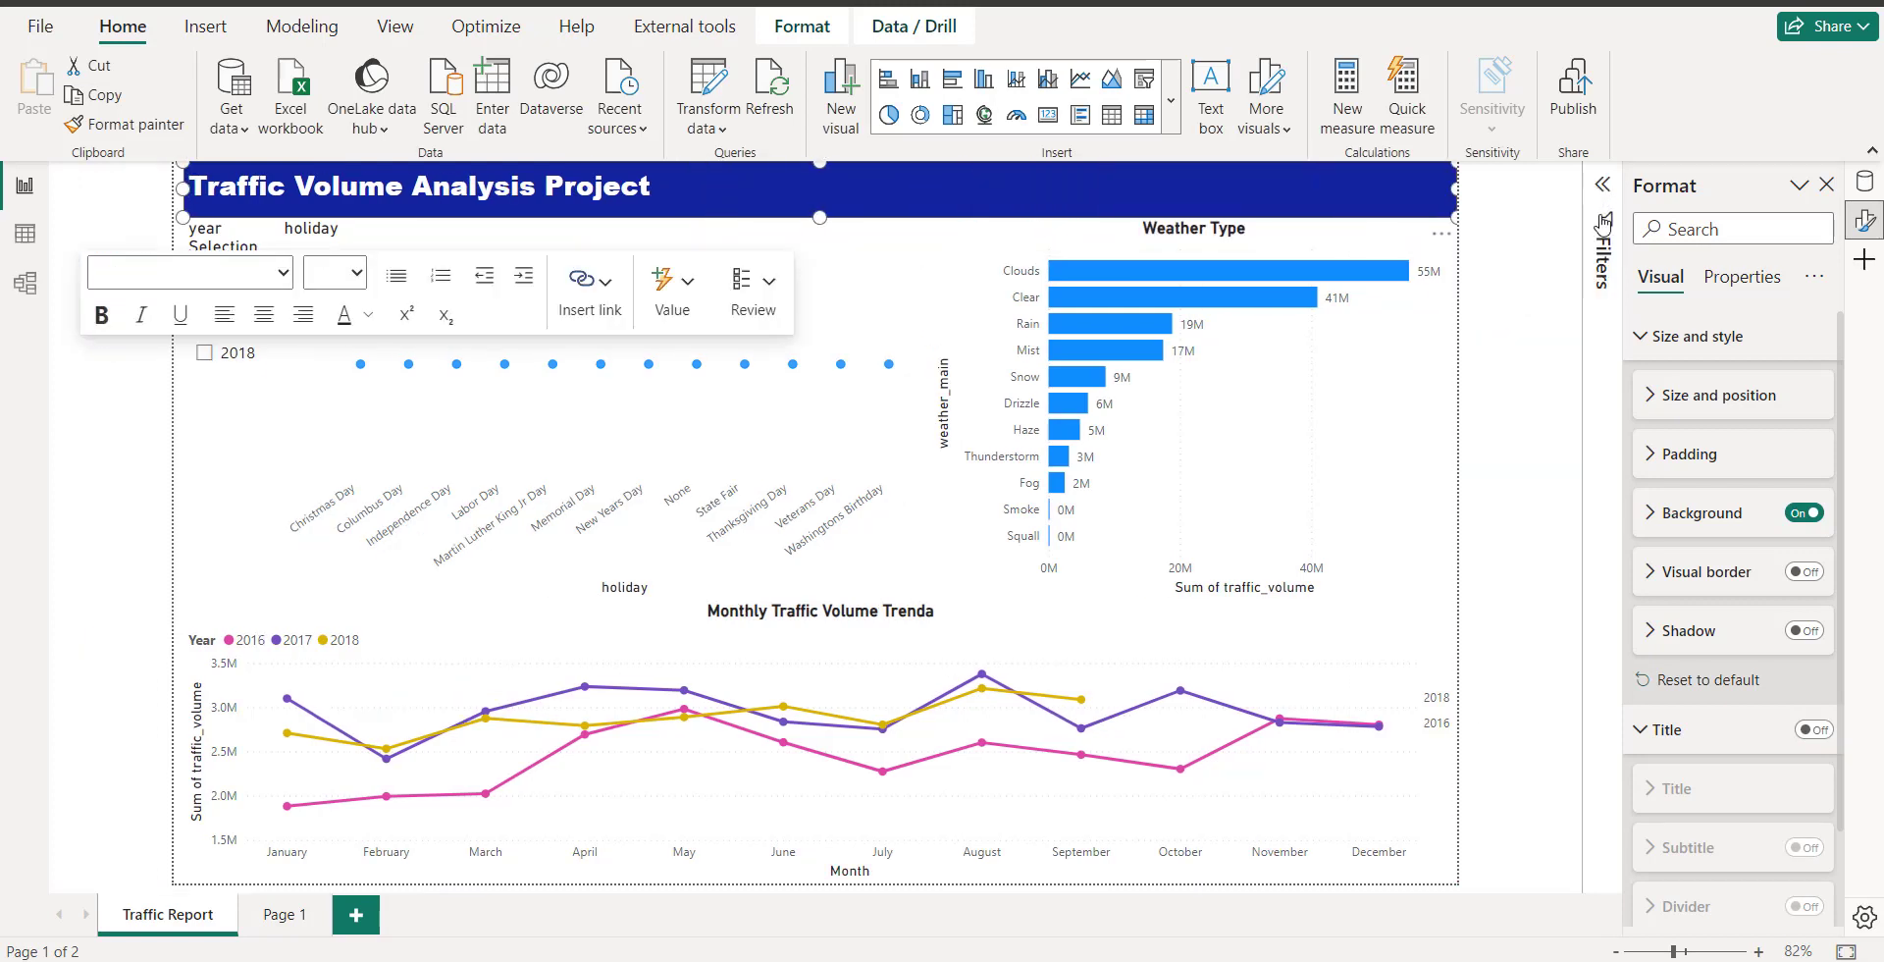
left_click(627, 434)
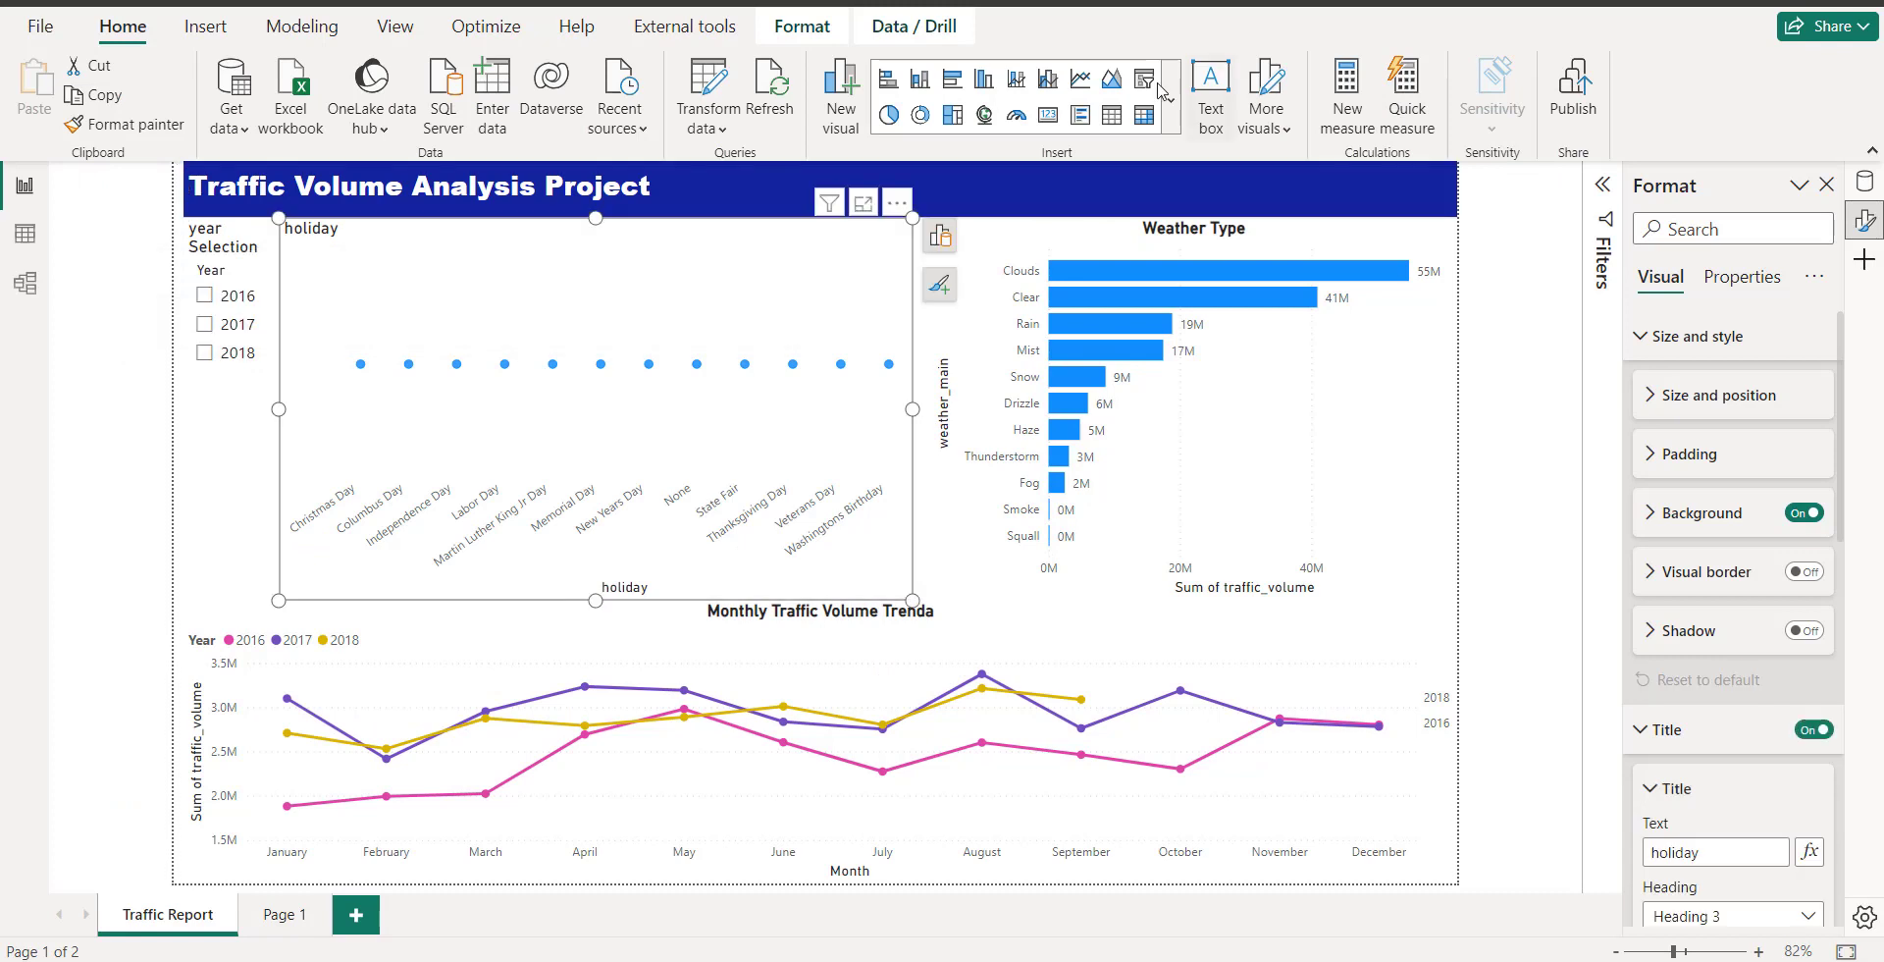
left_click(889, 116)
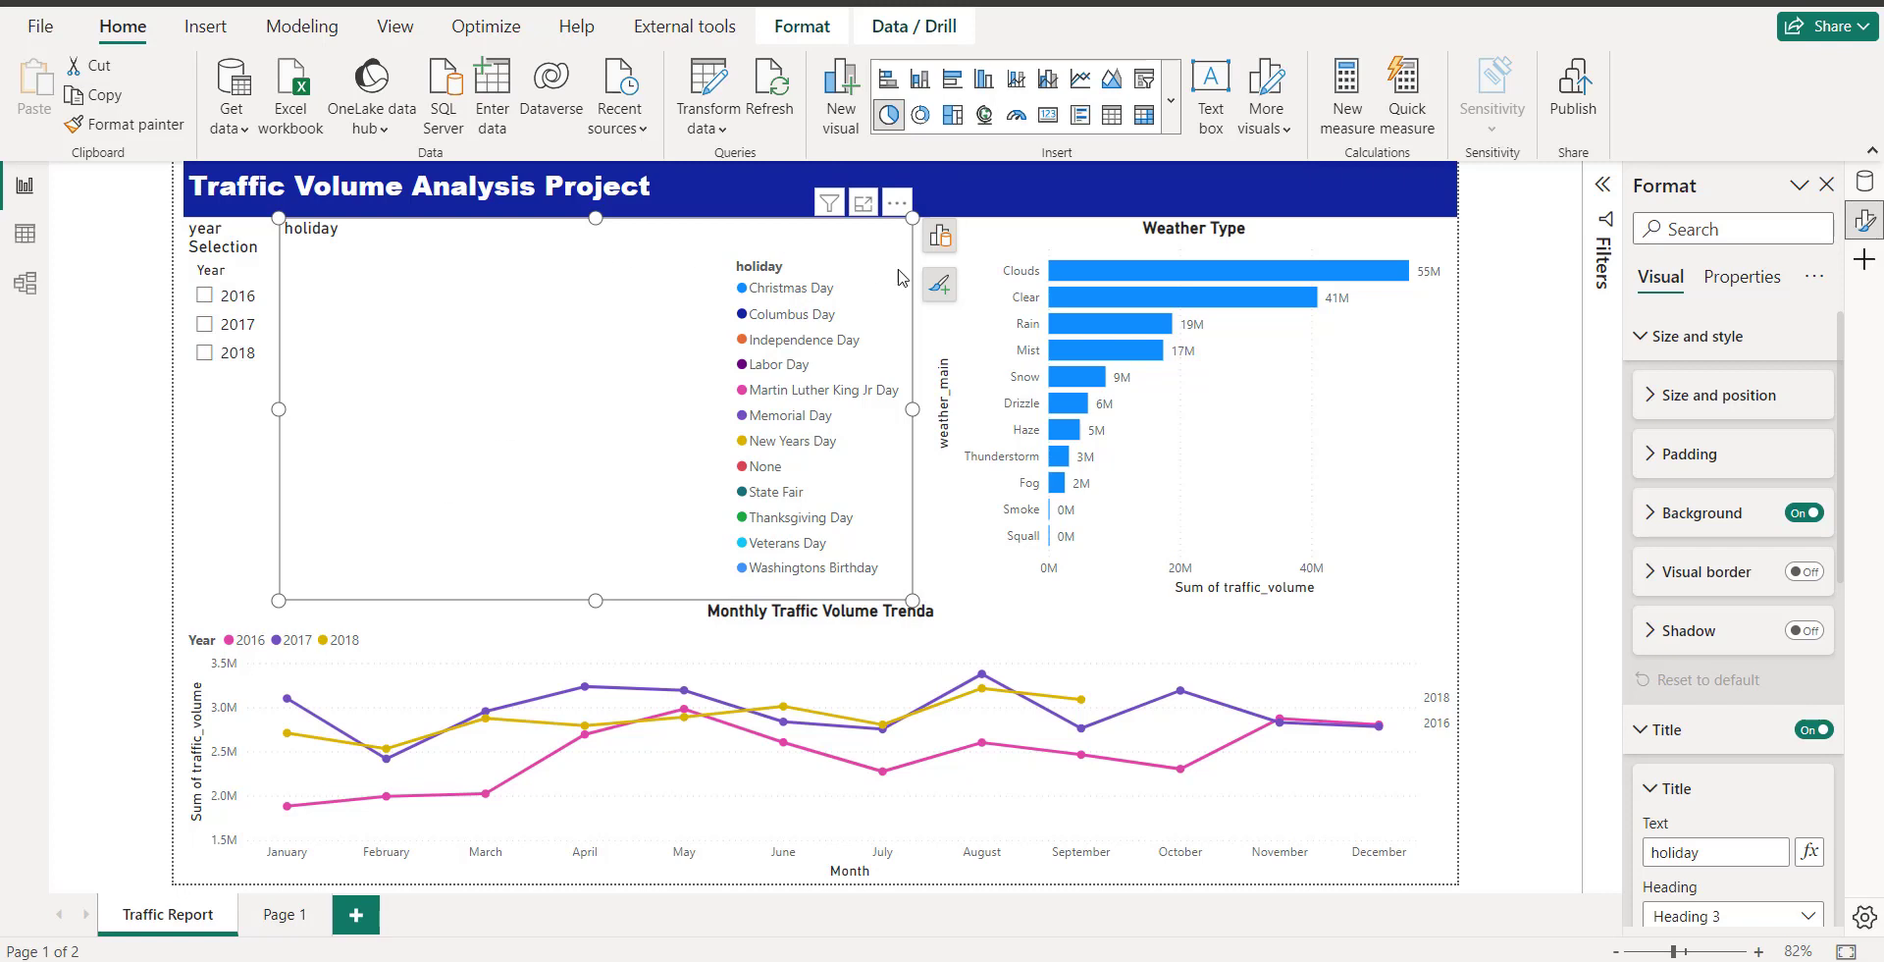
- Add traffic_volume from Traffic_Data as the holiday pie chart's values
left_click(939, 236)
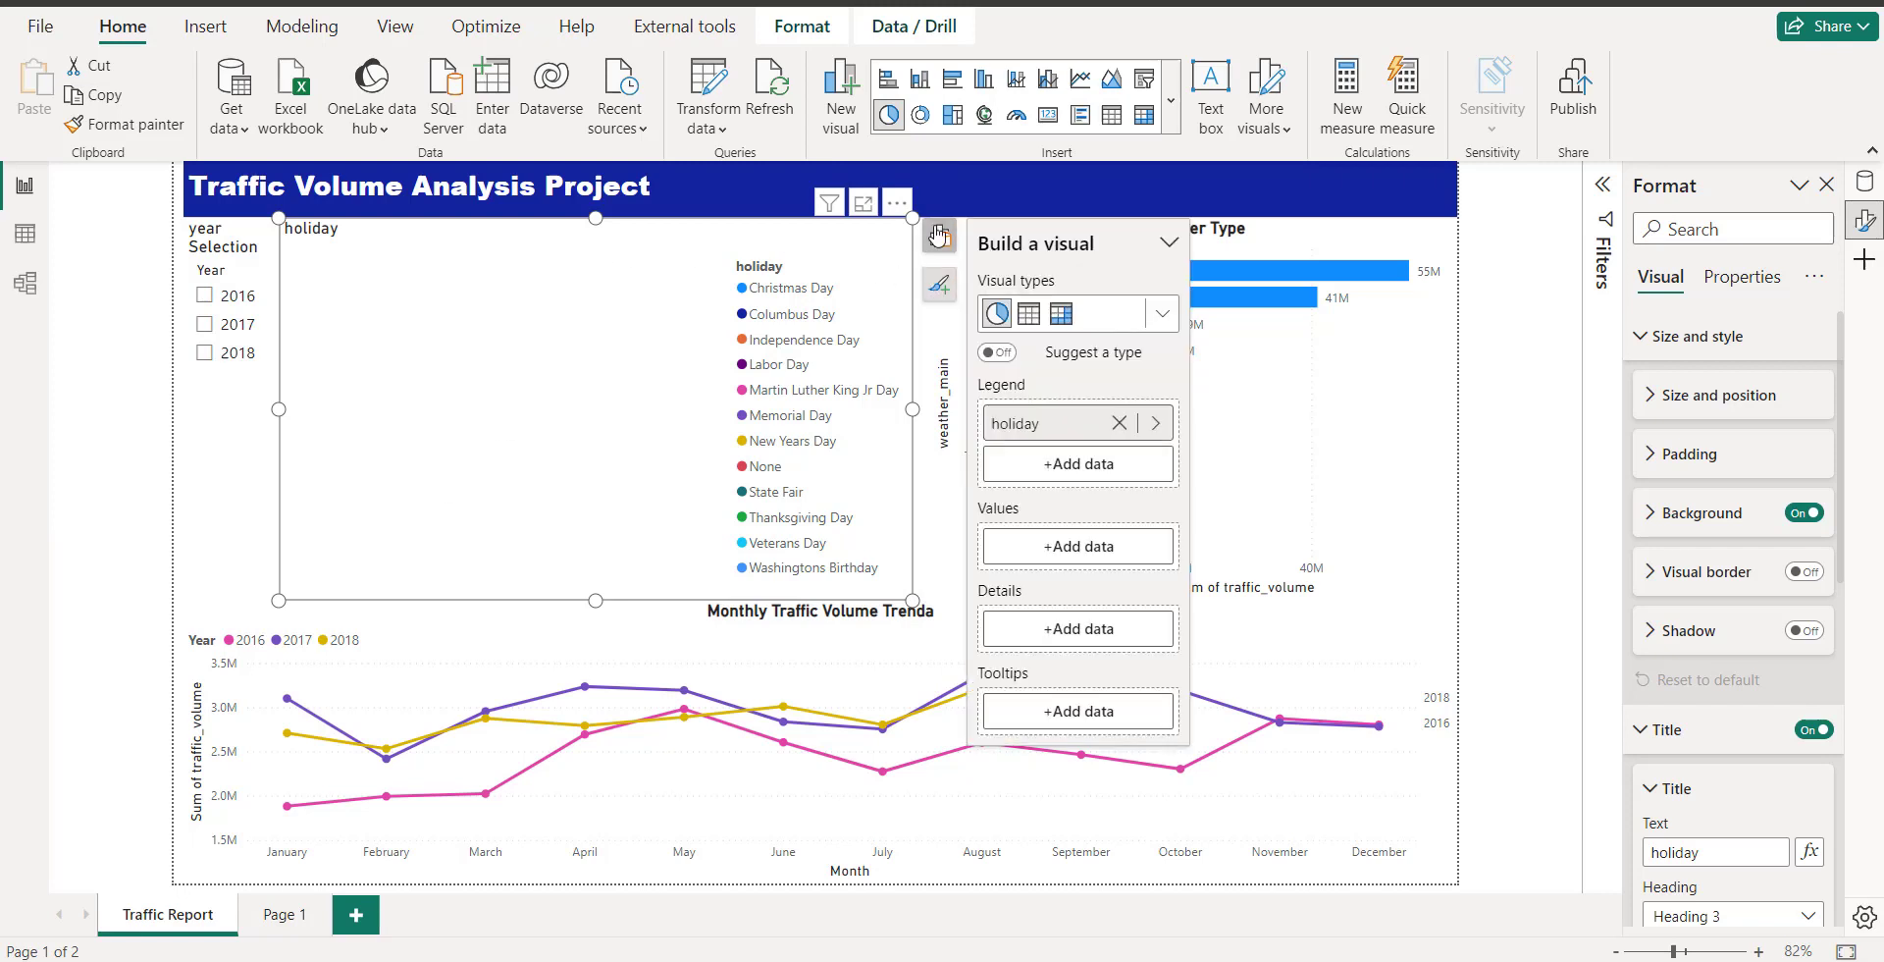
left_click(1109, 554)
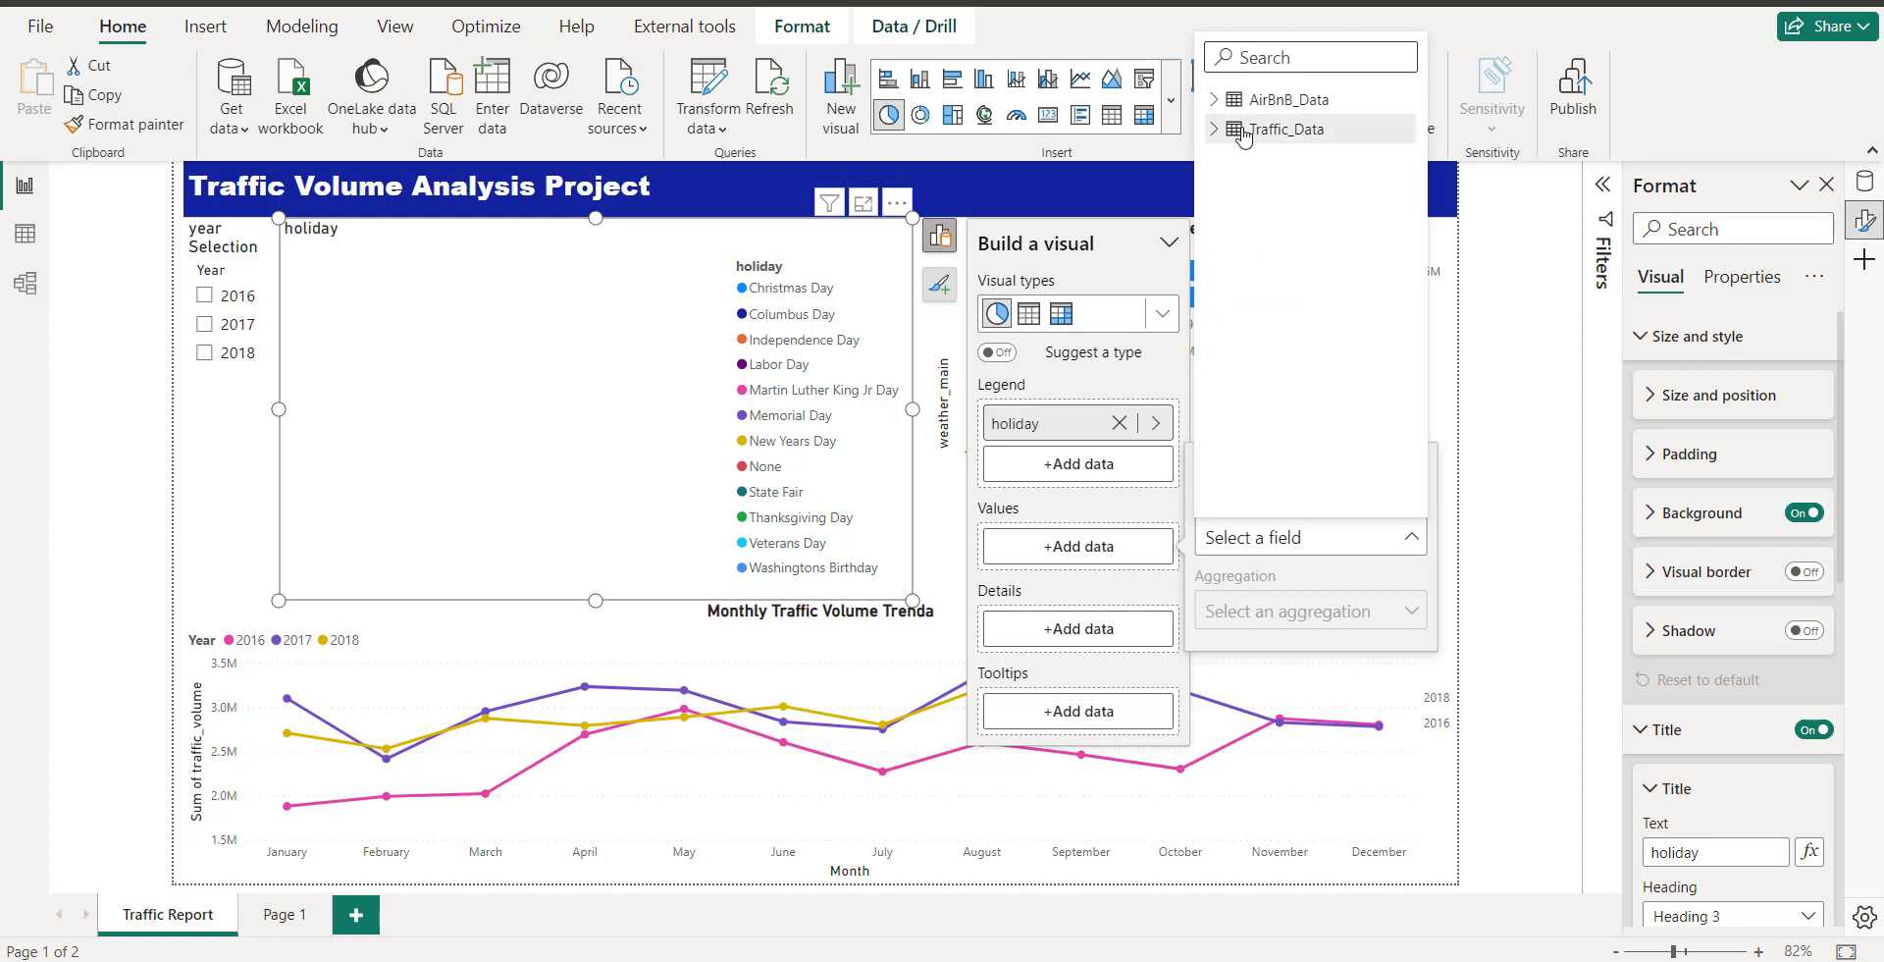
left_click(1243, 134)
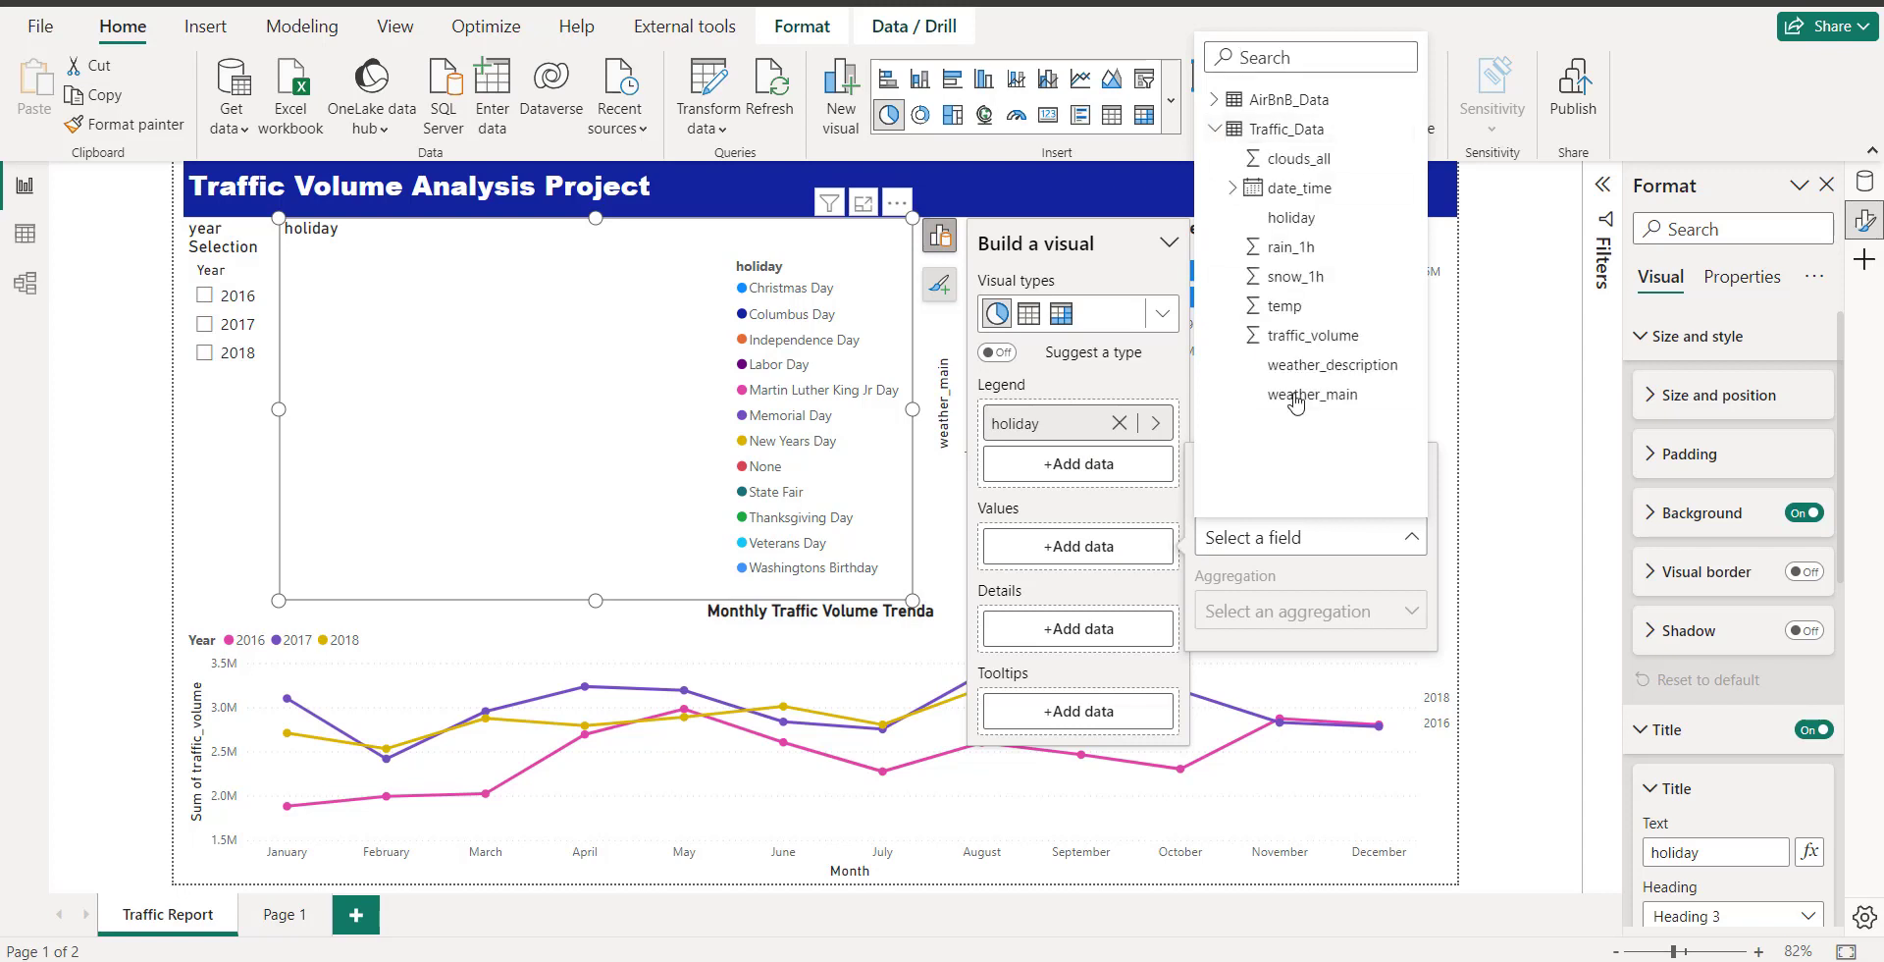
left_click(1313, 335)
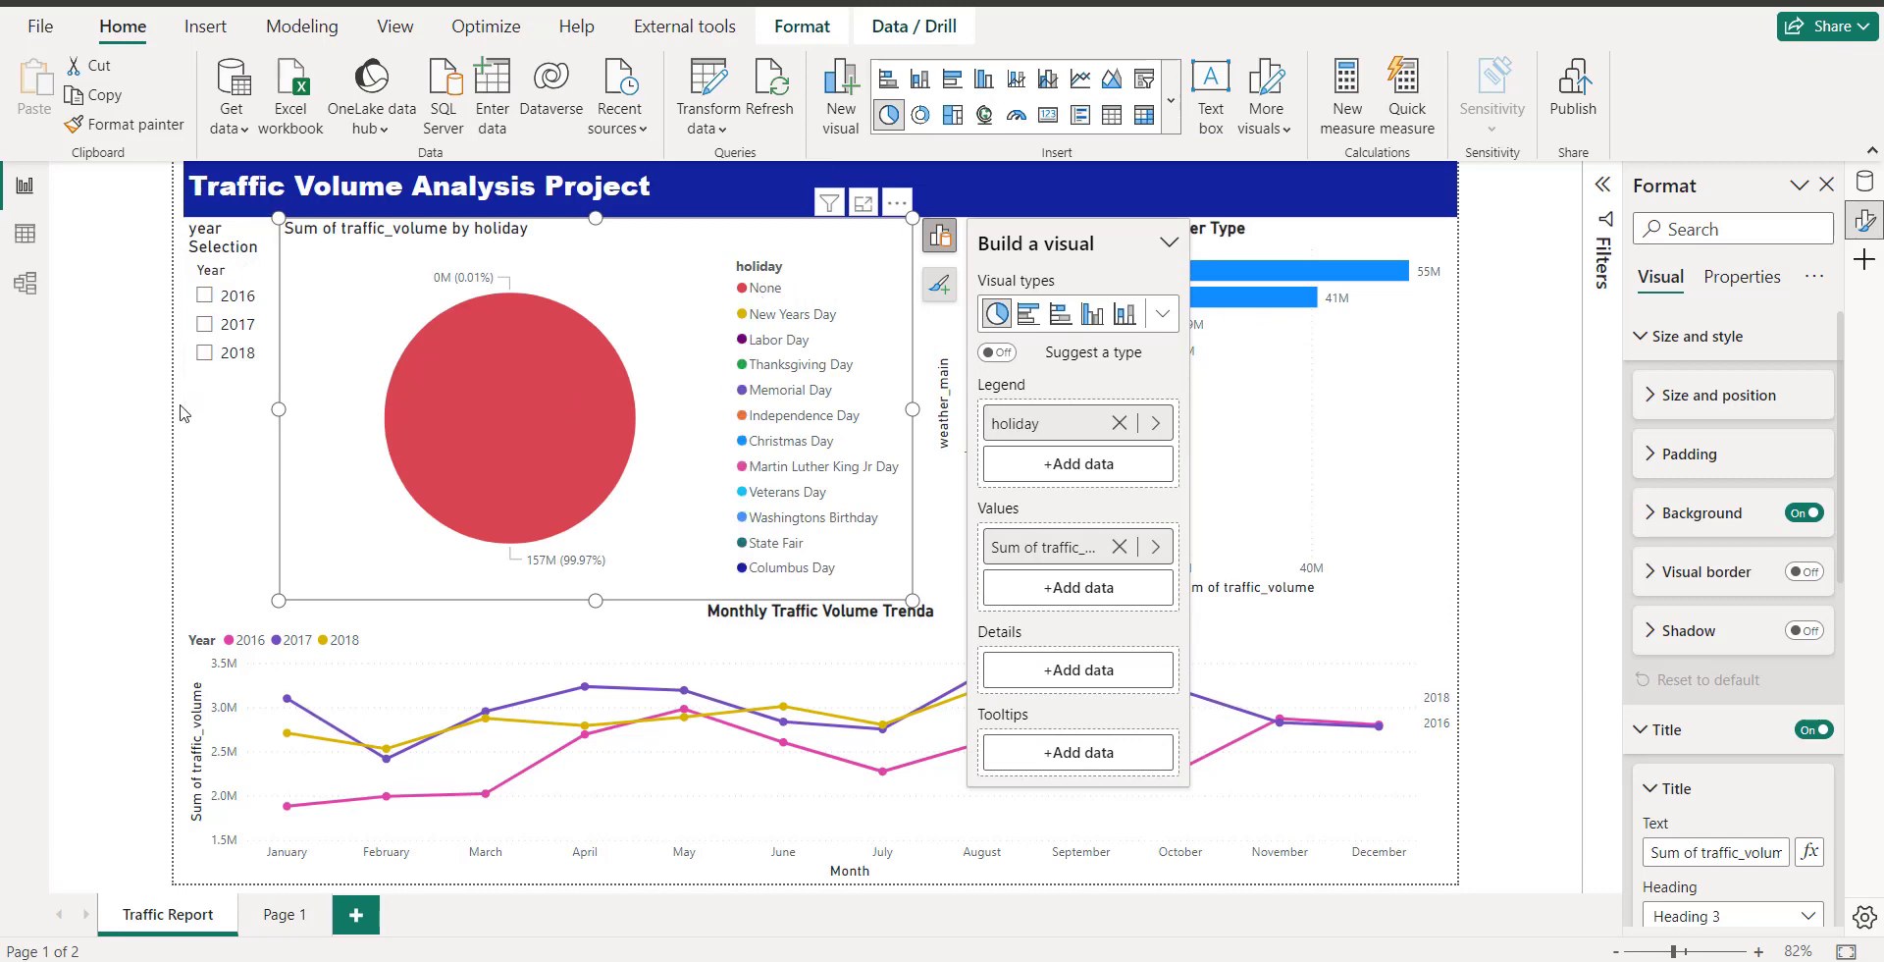
- Check the pie chart with the Year slicer set to 2016, and clear the selection
left_click(235, 518)
left_click(205, 296)
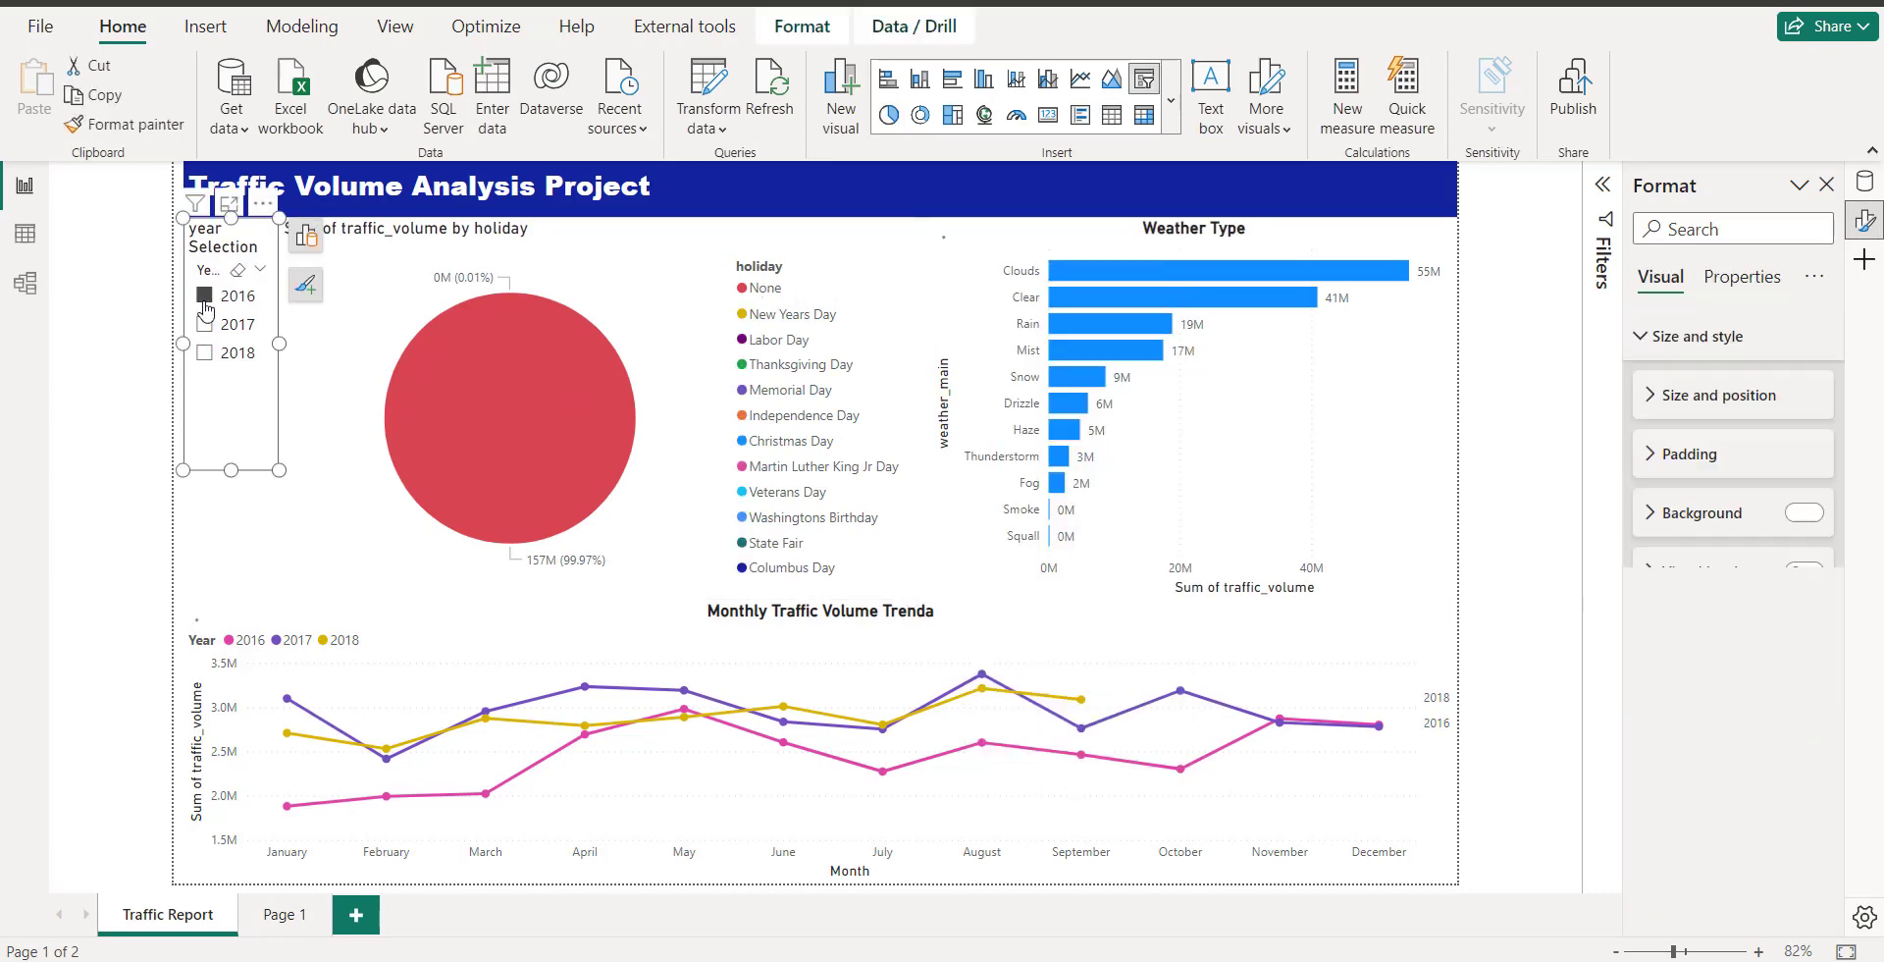
left_click(206, 304)
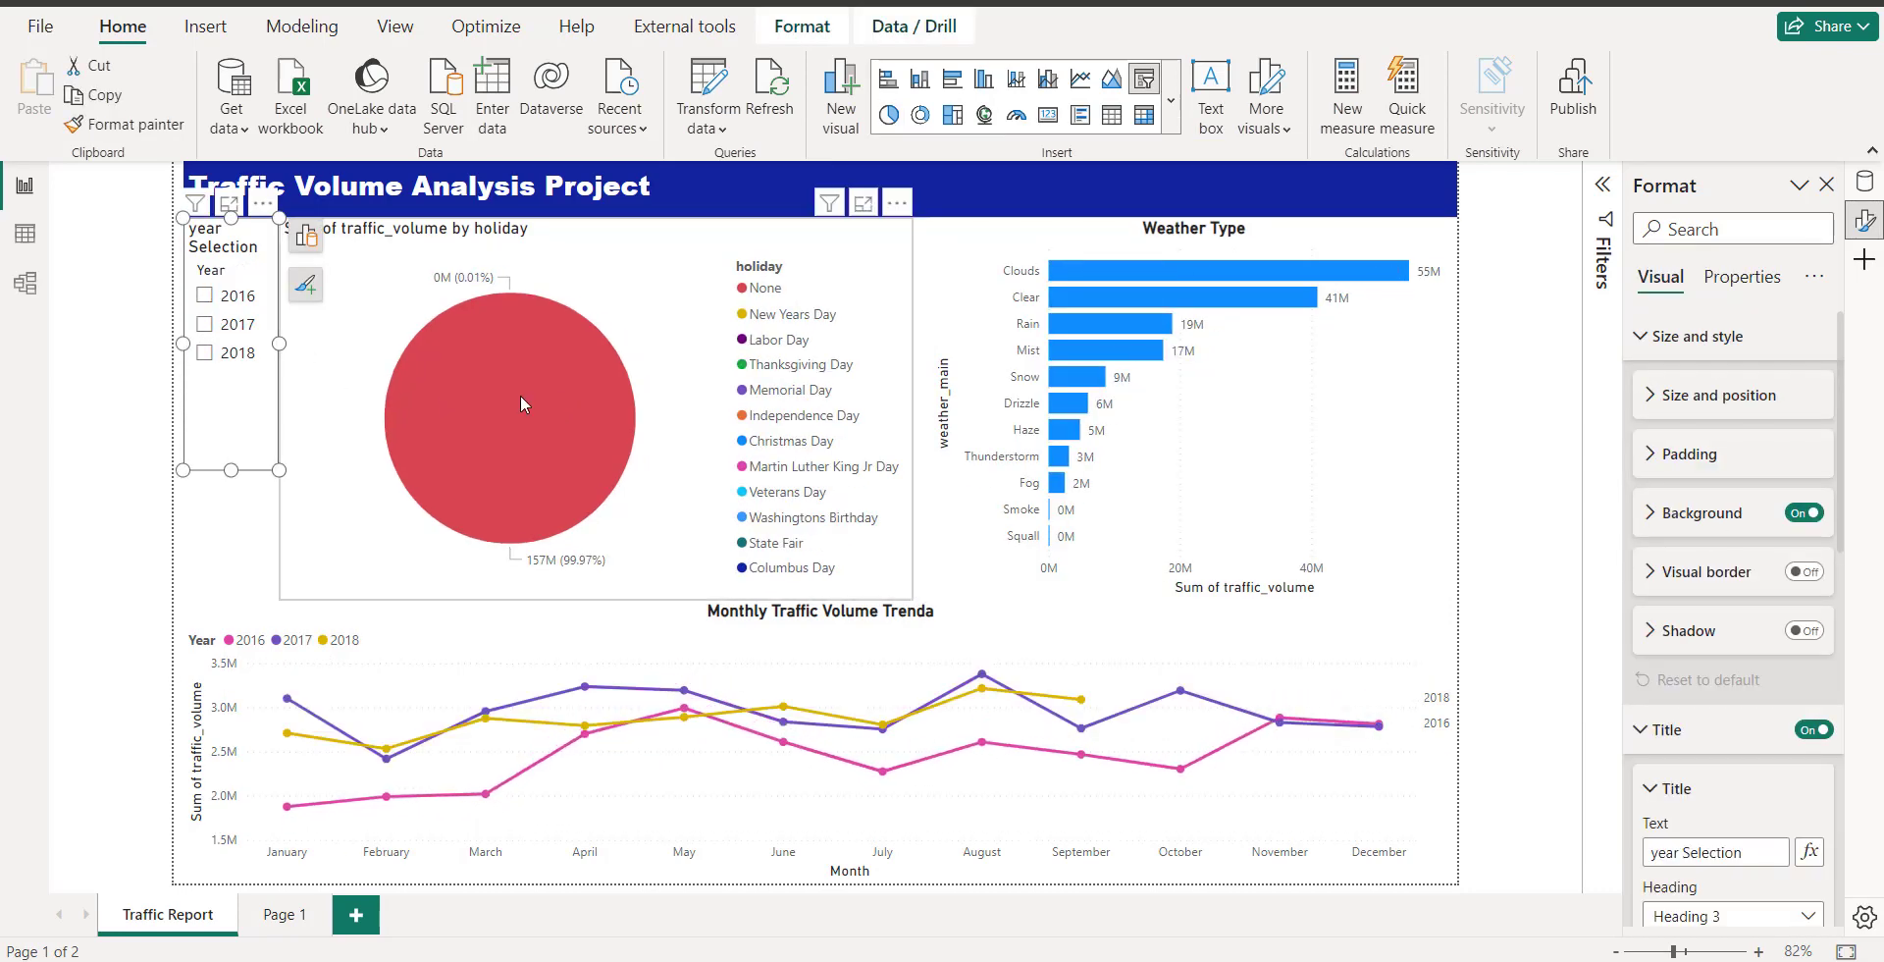
left_click(1169, 102)
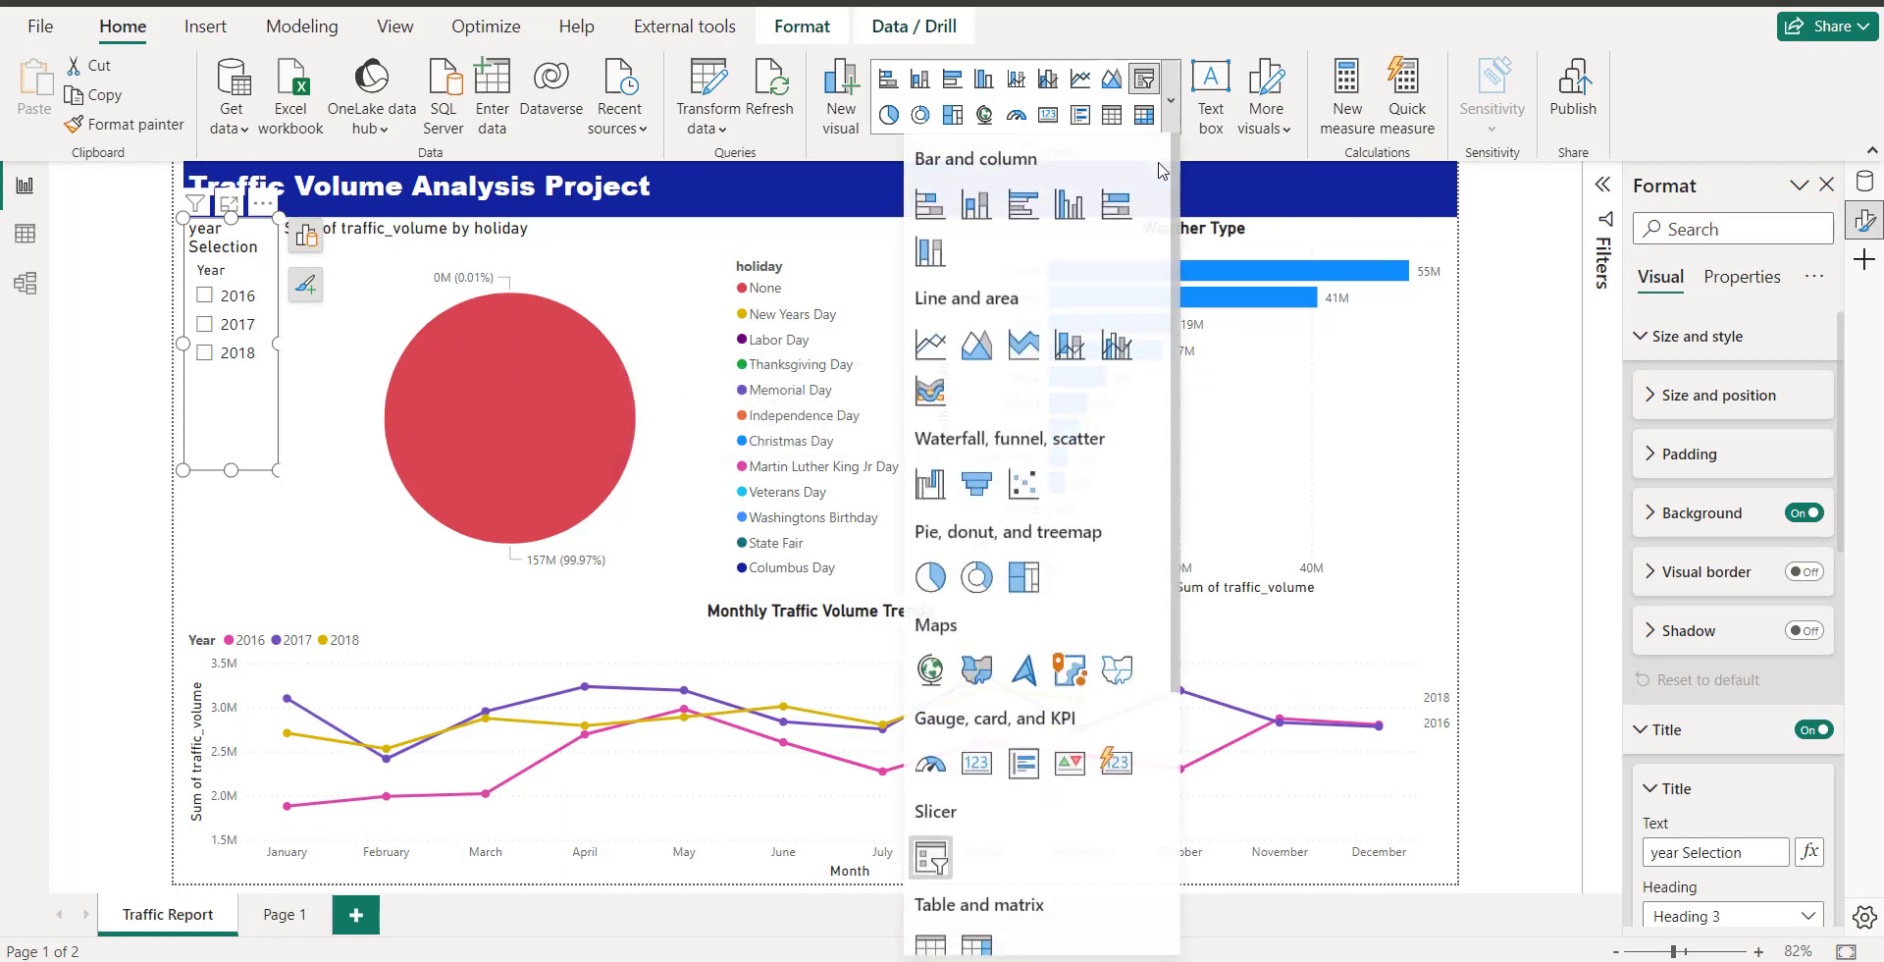
left_click(1025, 488)
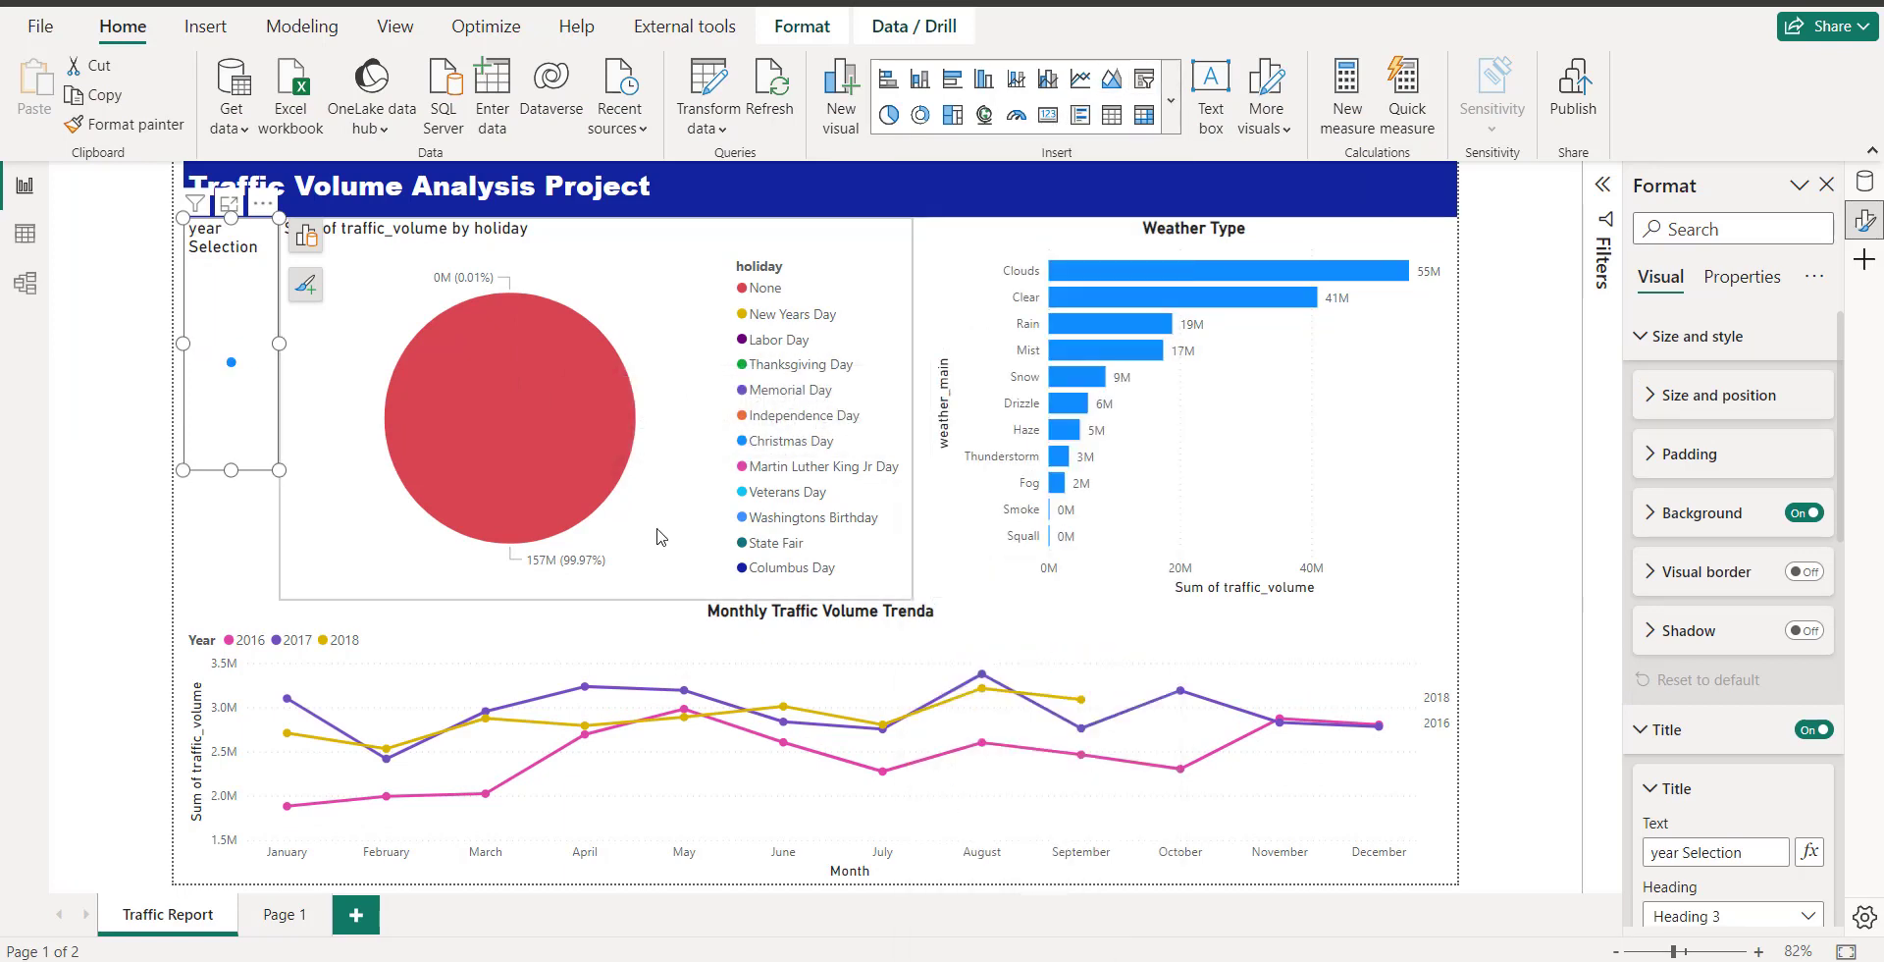
left_click(585, 458)
key("ctrl+z")
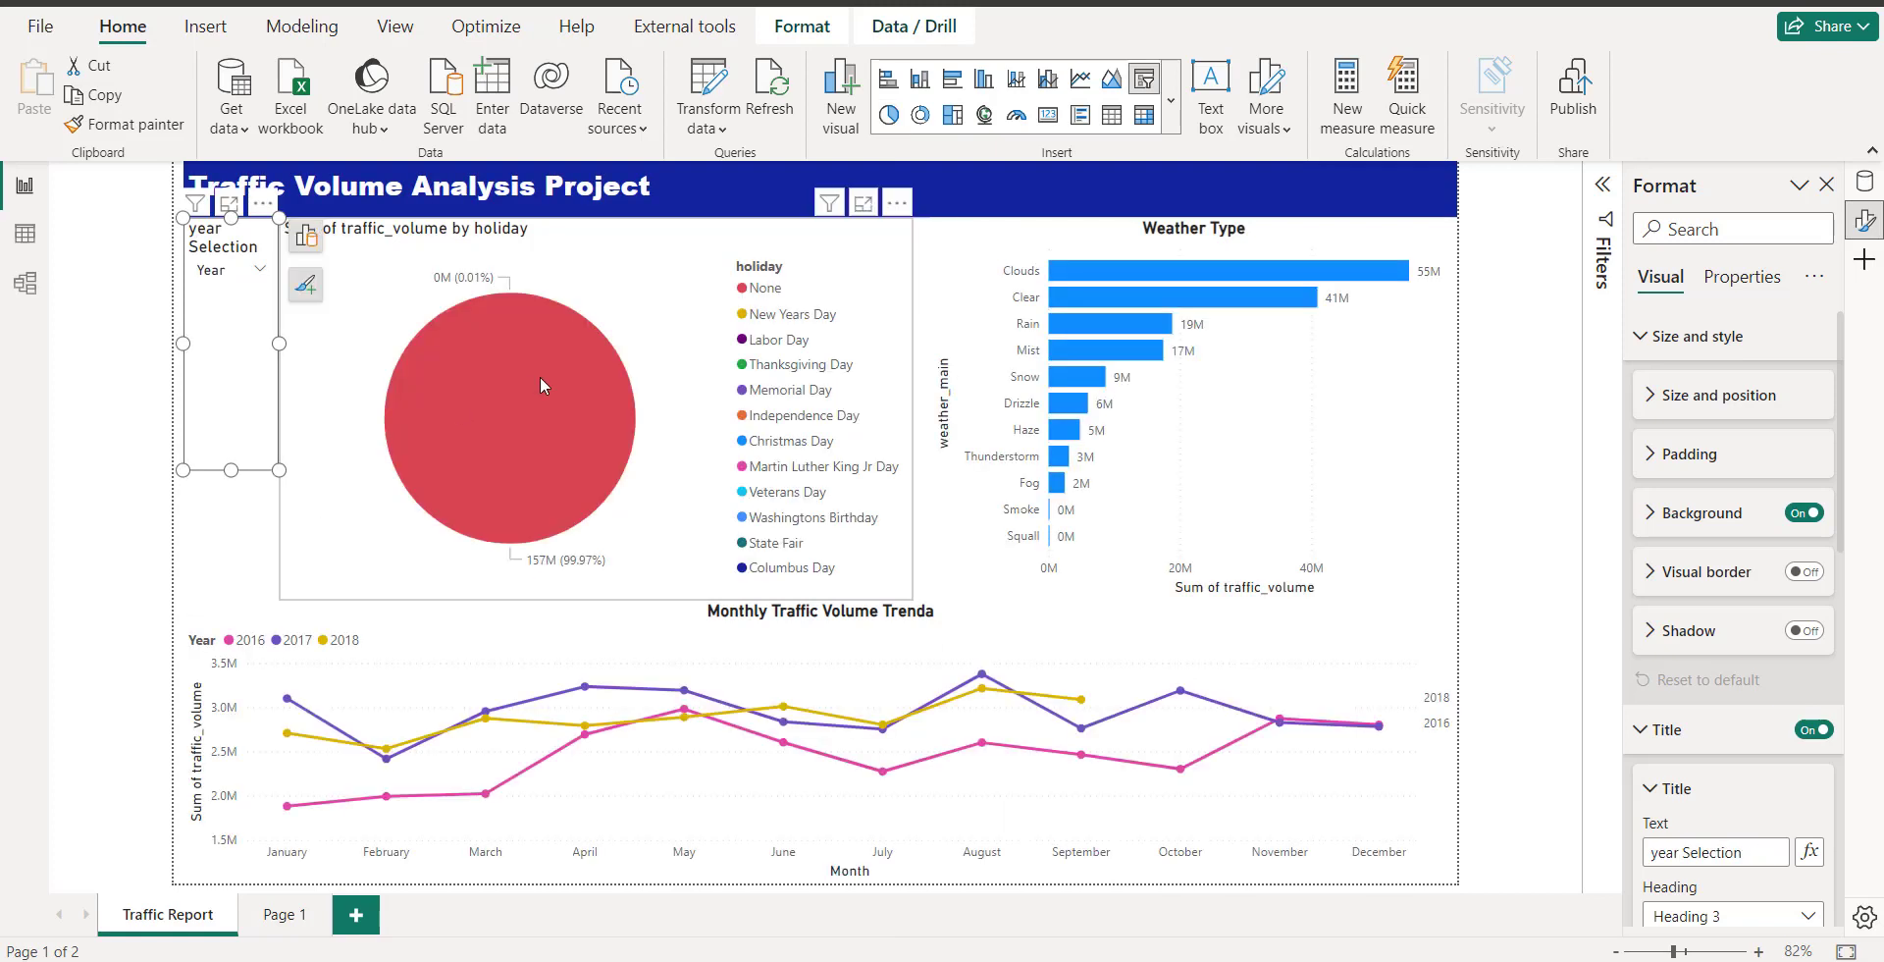
key("ctrl+z")
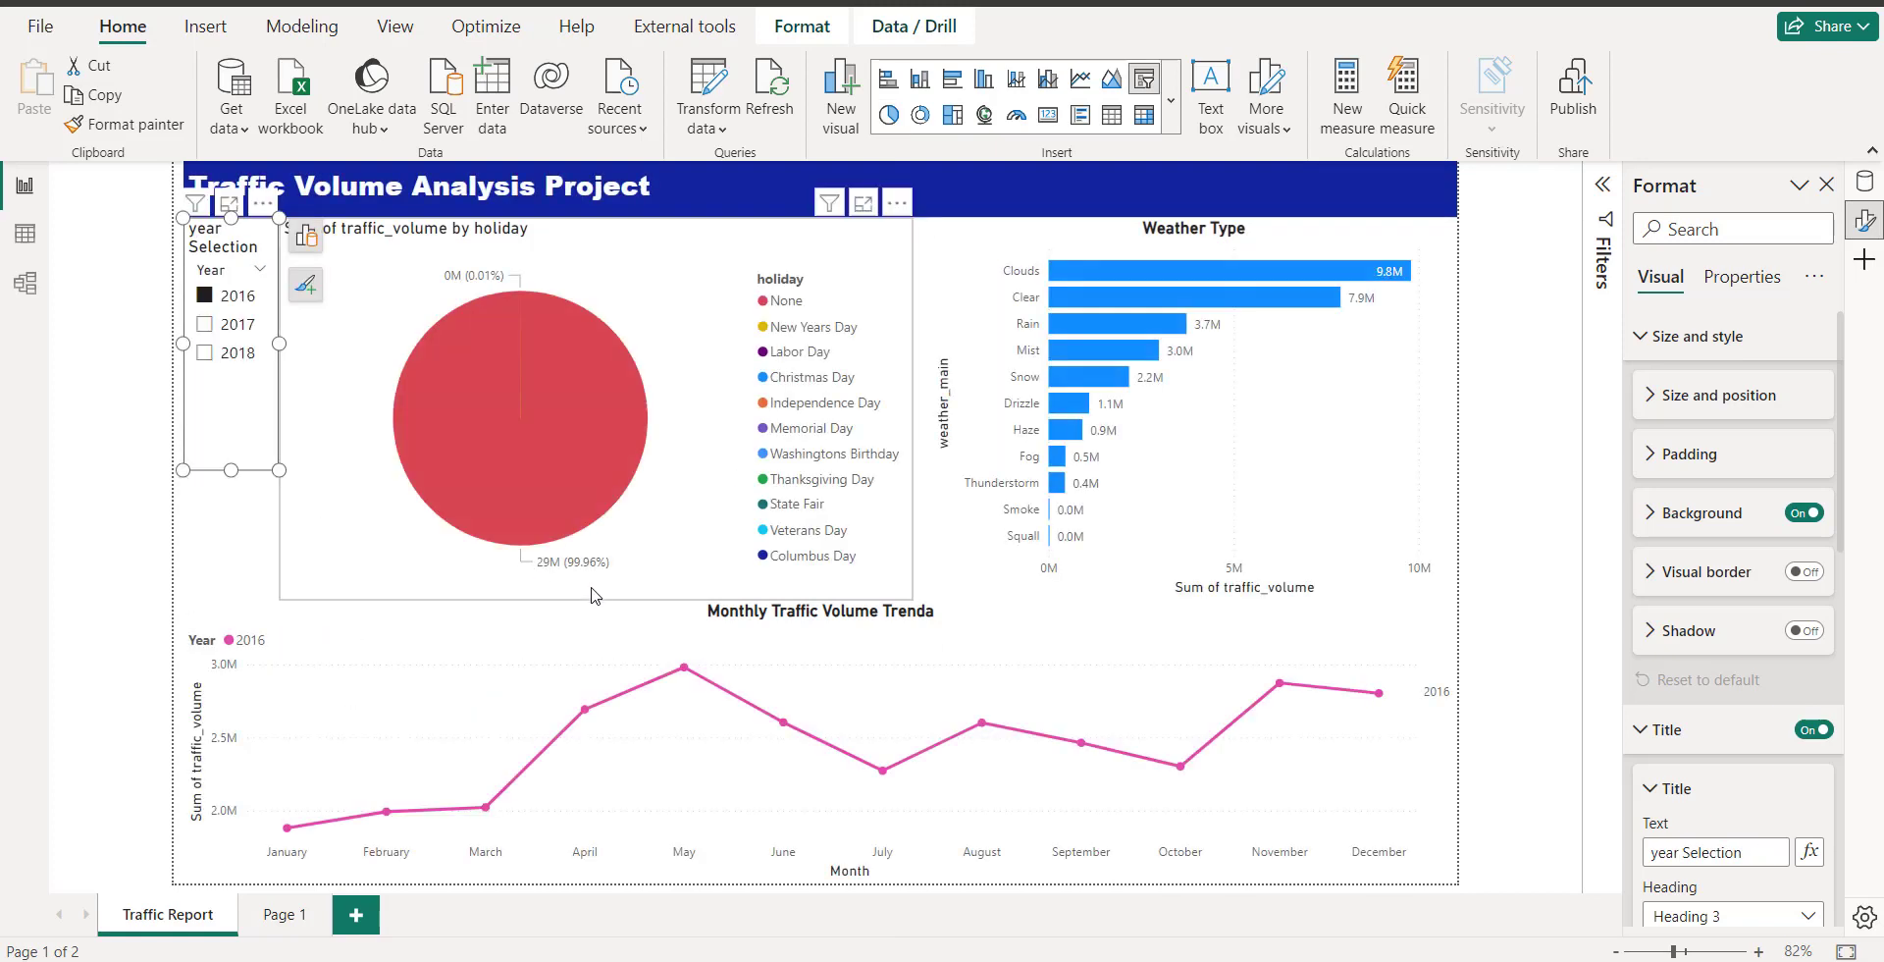
key("ctrl+z")
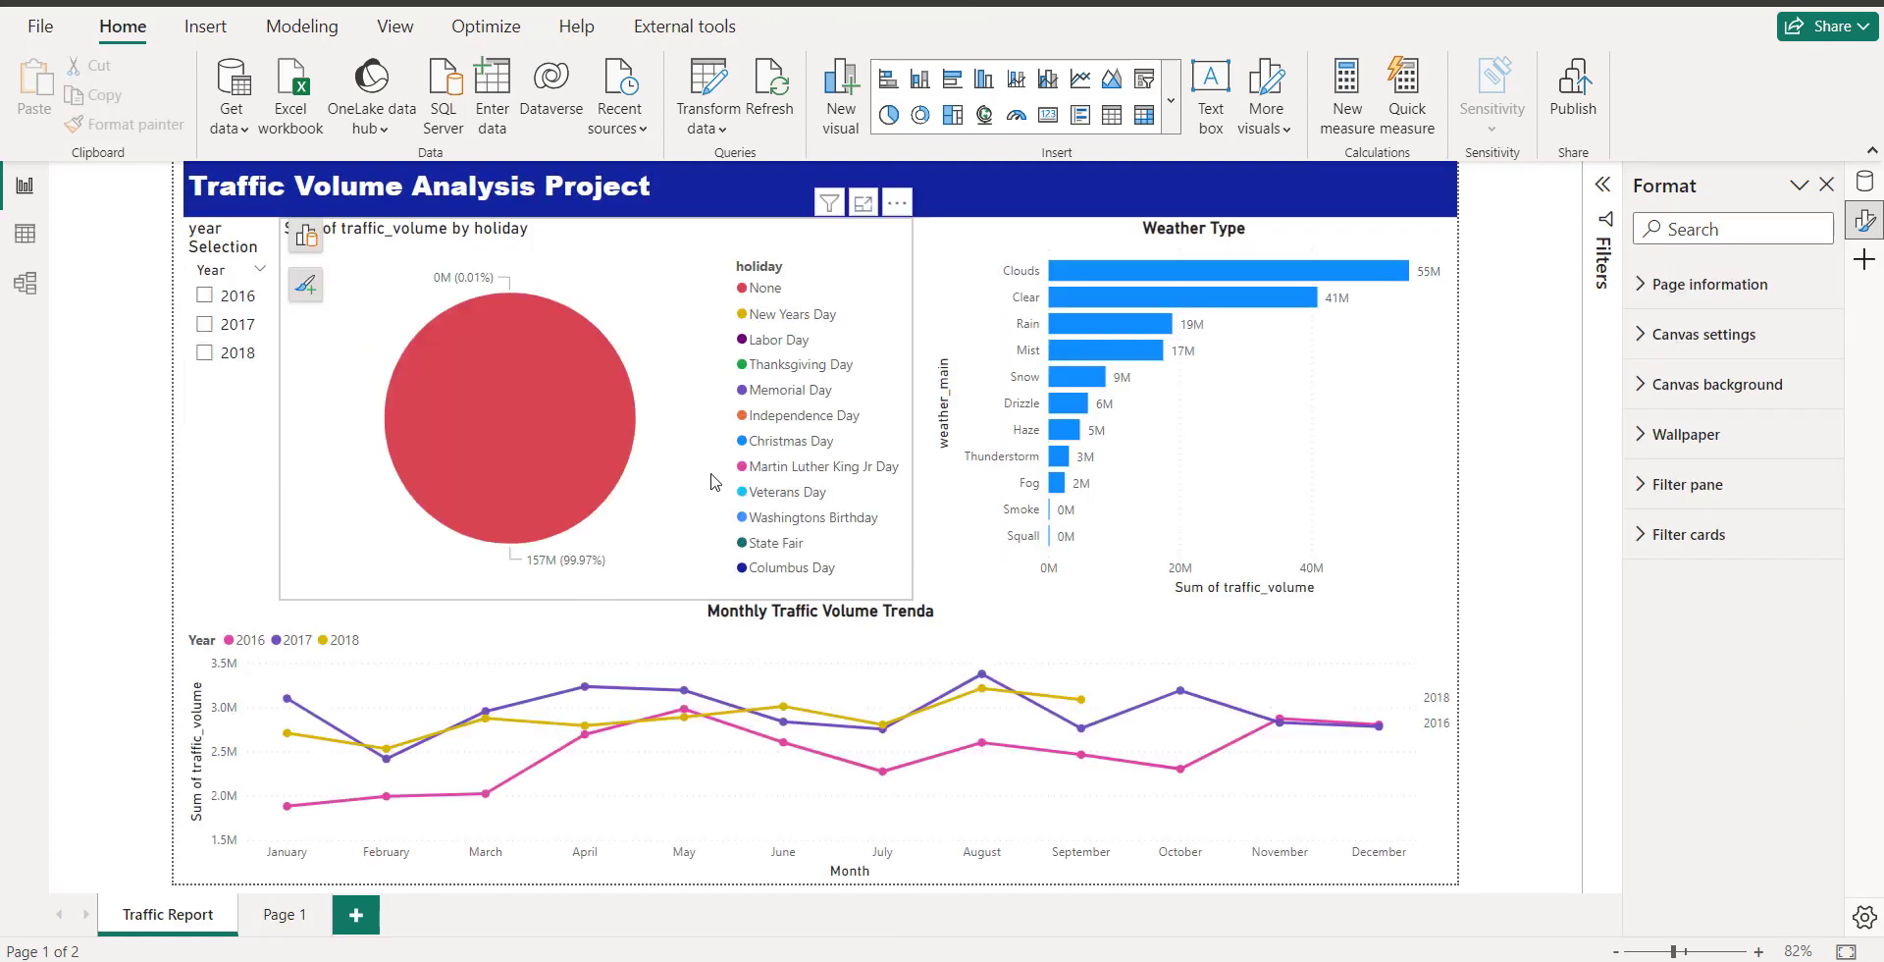
- Try converting the holiday pie chart into a scatter chart
left_click(713, 481)
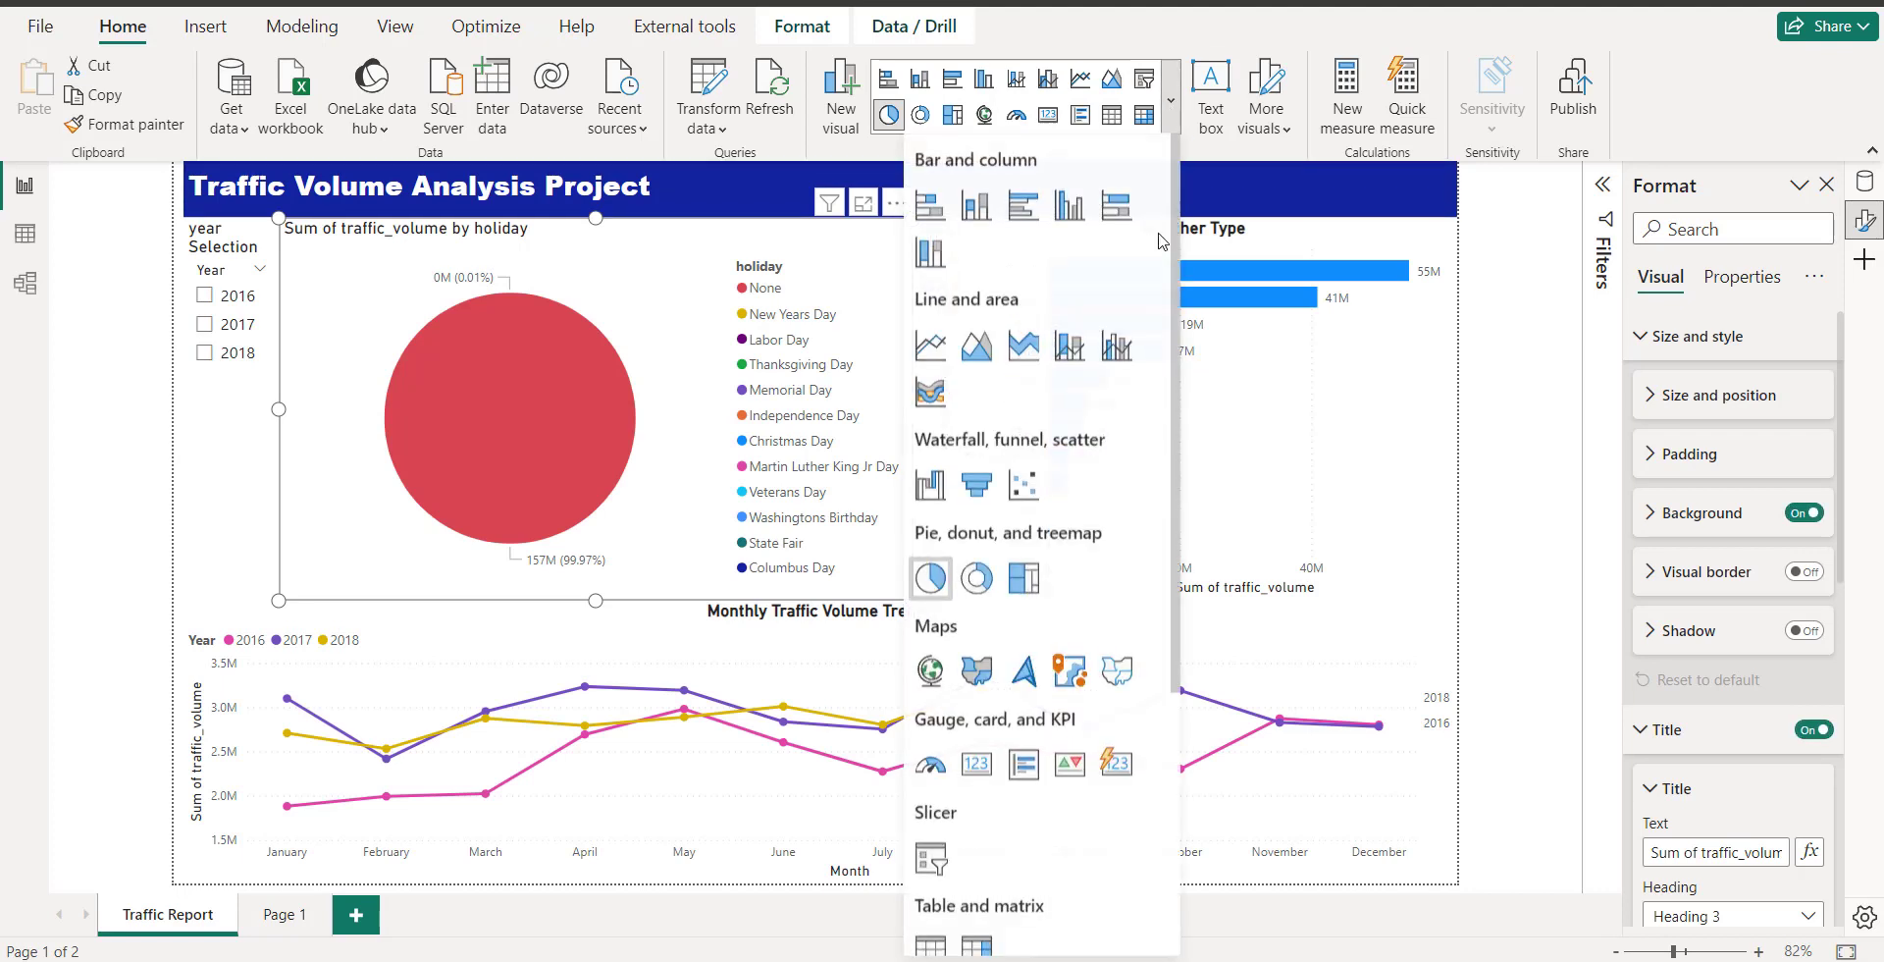
left_click(1170, 99)
left_click(1023, 484)
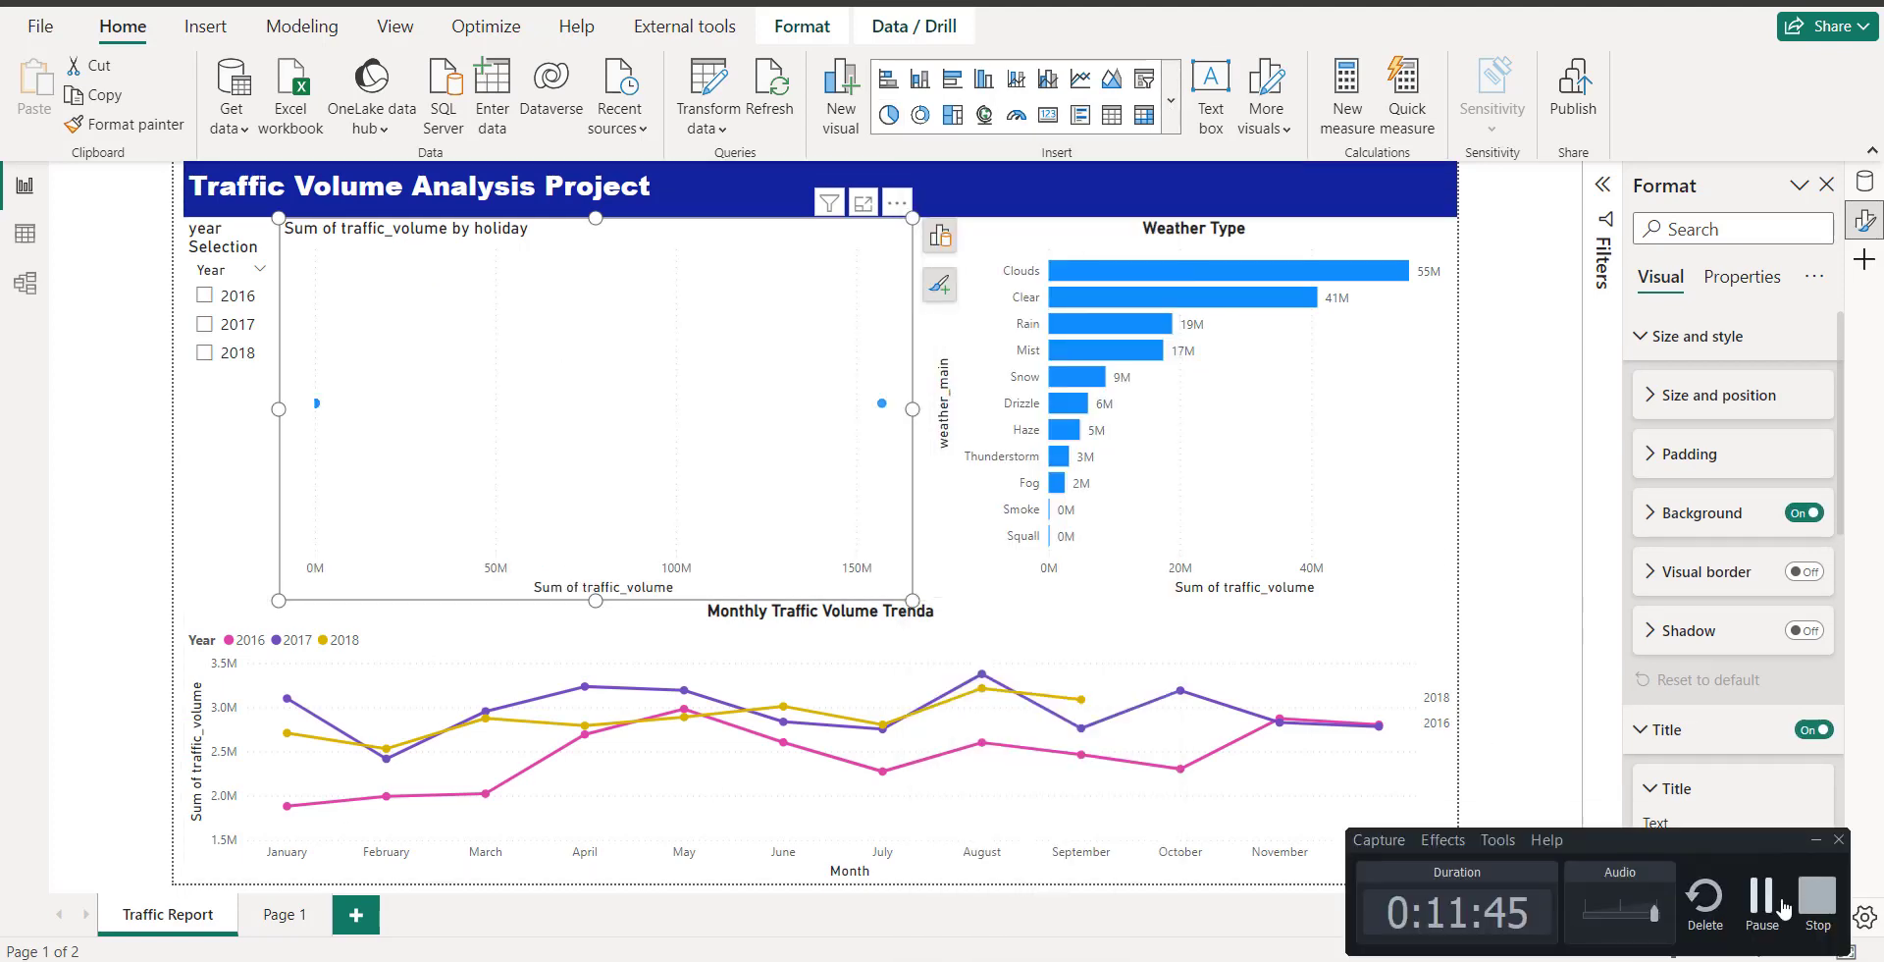
key("ctrl+z")
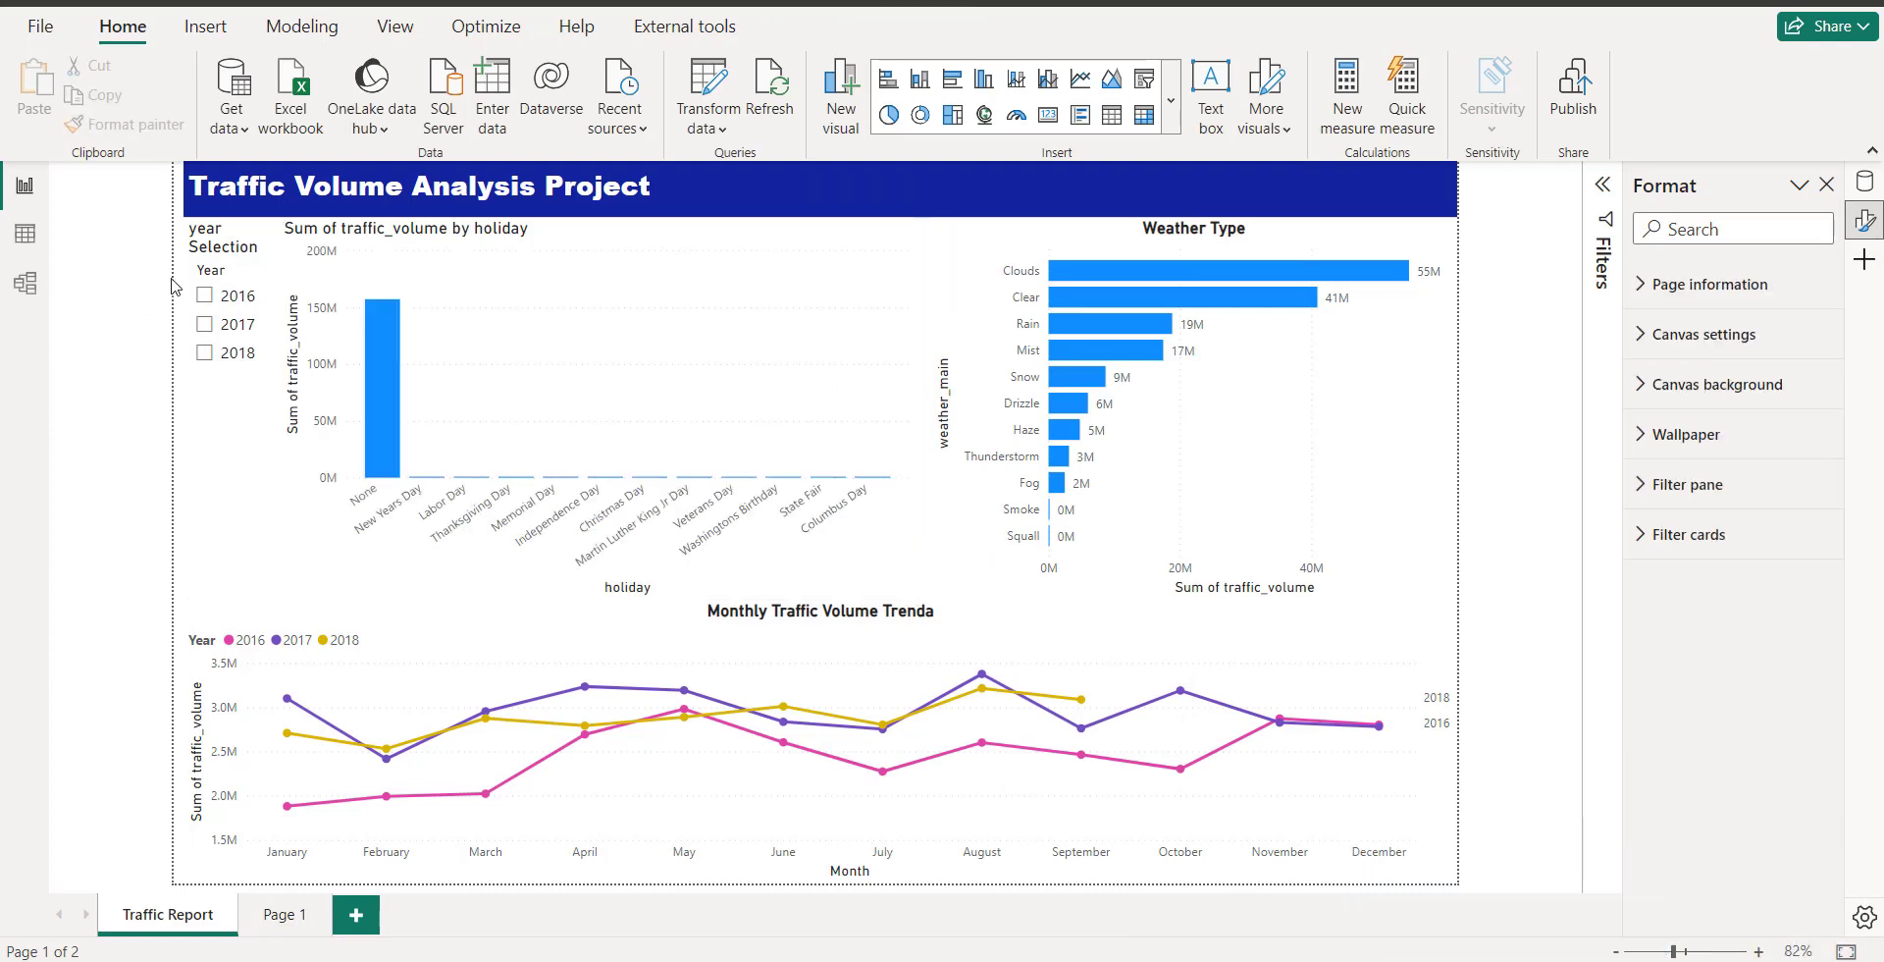
- Title the holiday chart "Traffic on Holidays trends" and convert it to a line and stacked column chart
left_click(619, 392)
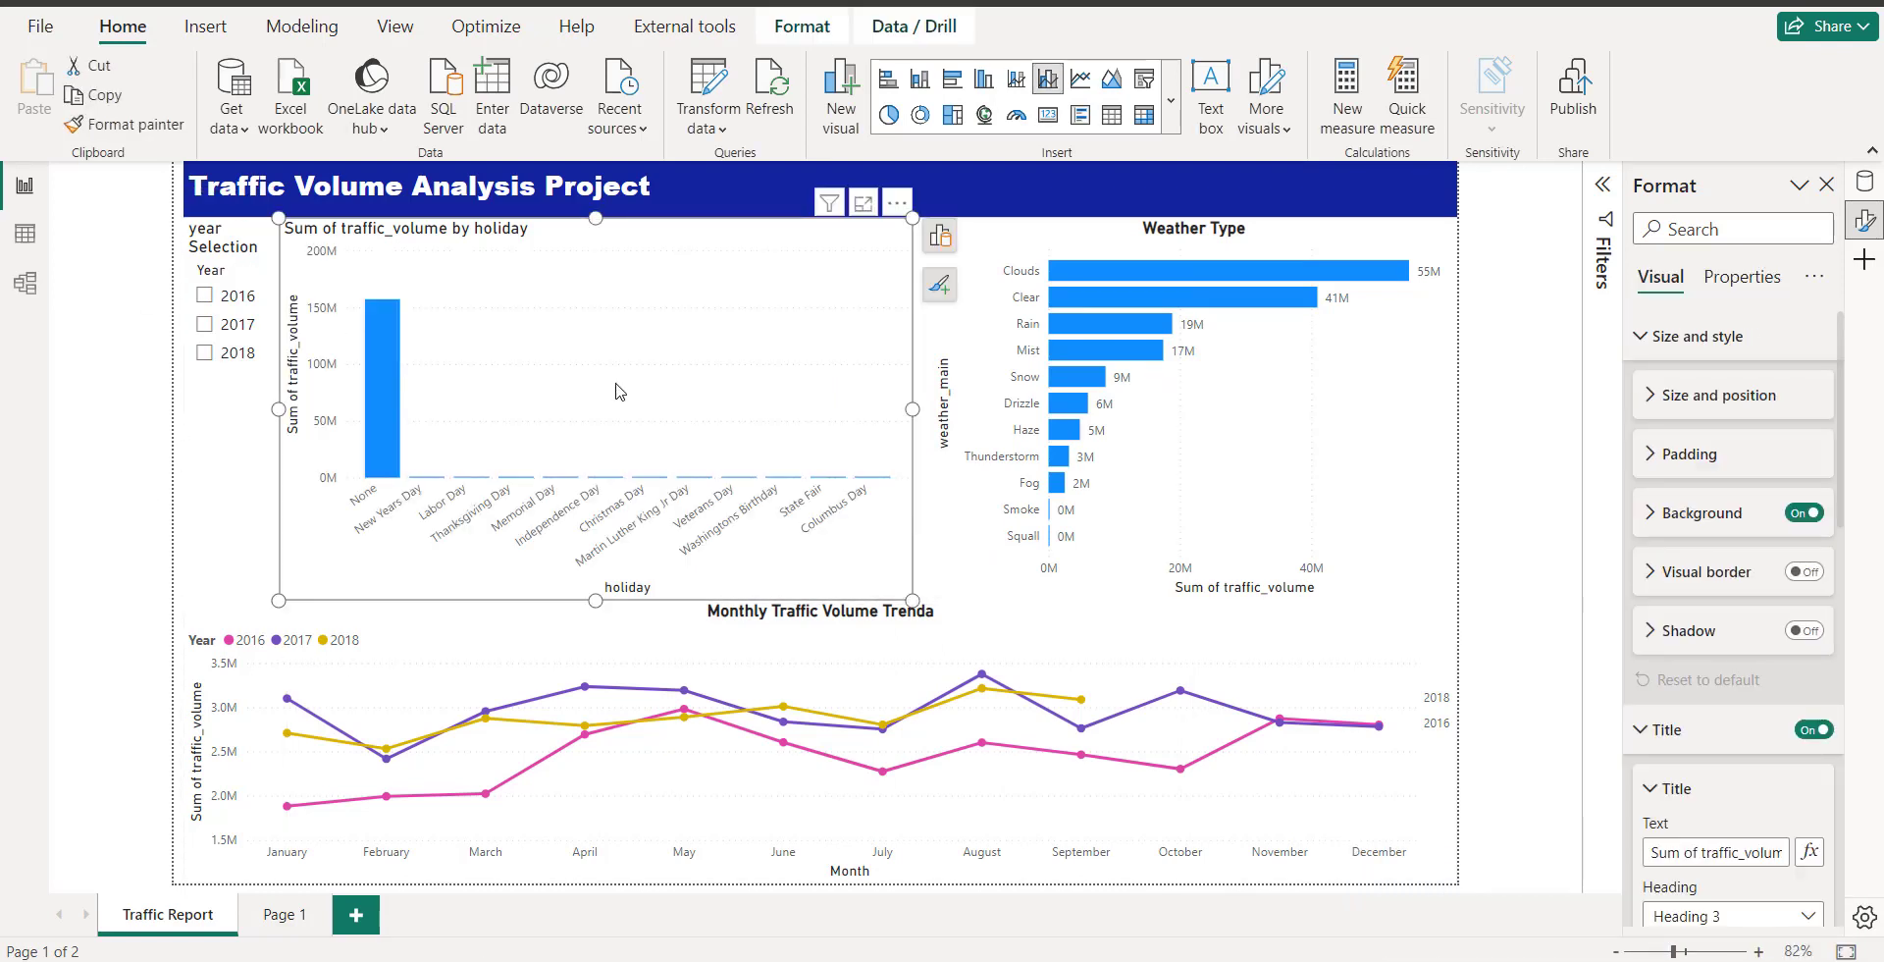
left_click(1775, 852)
key("ctrl+shift+Left")
key("ctrl+shift+Left")
key("ctrl+shift+Left")
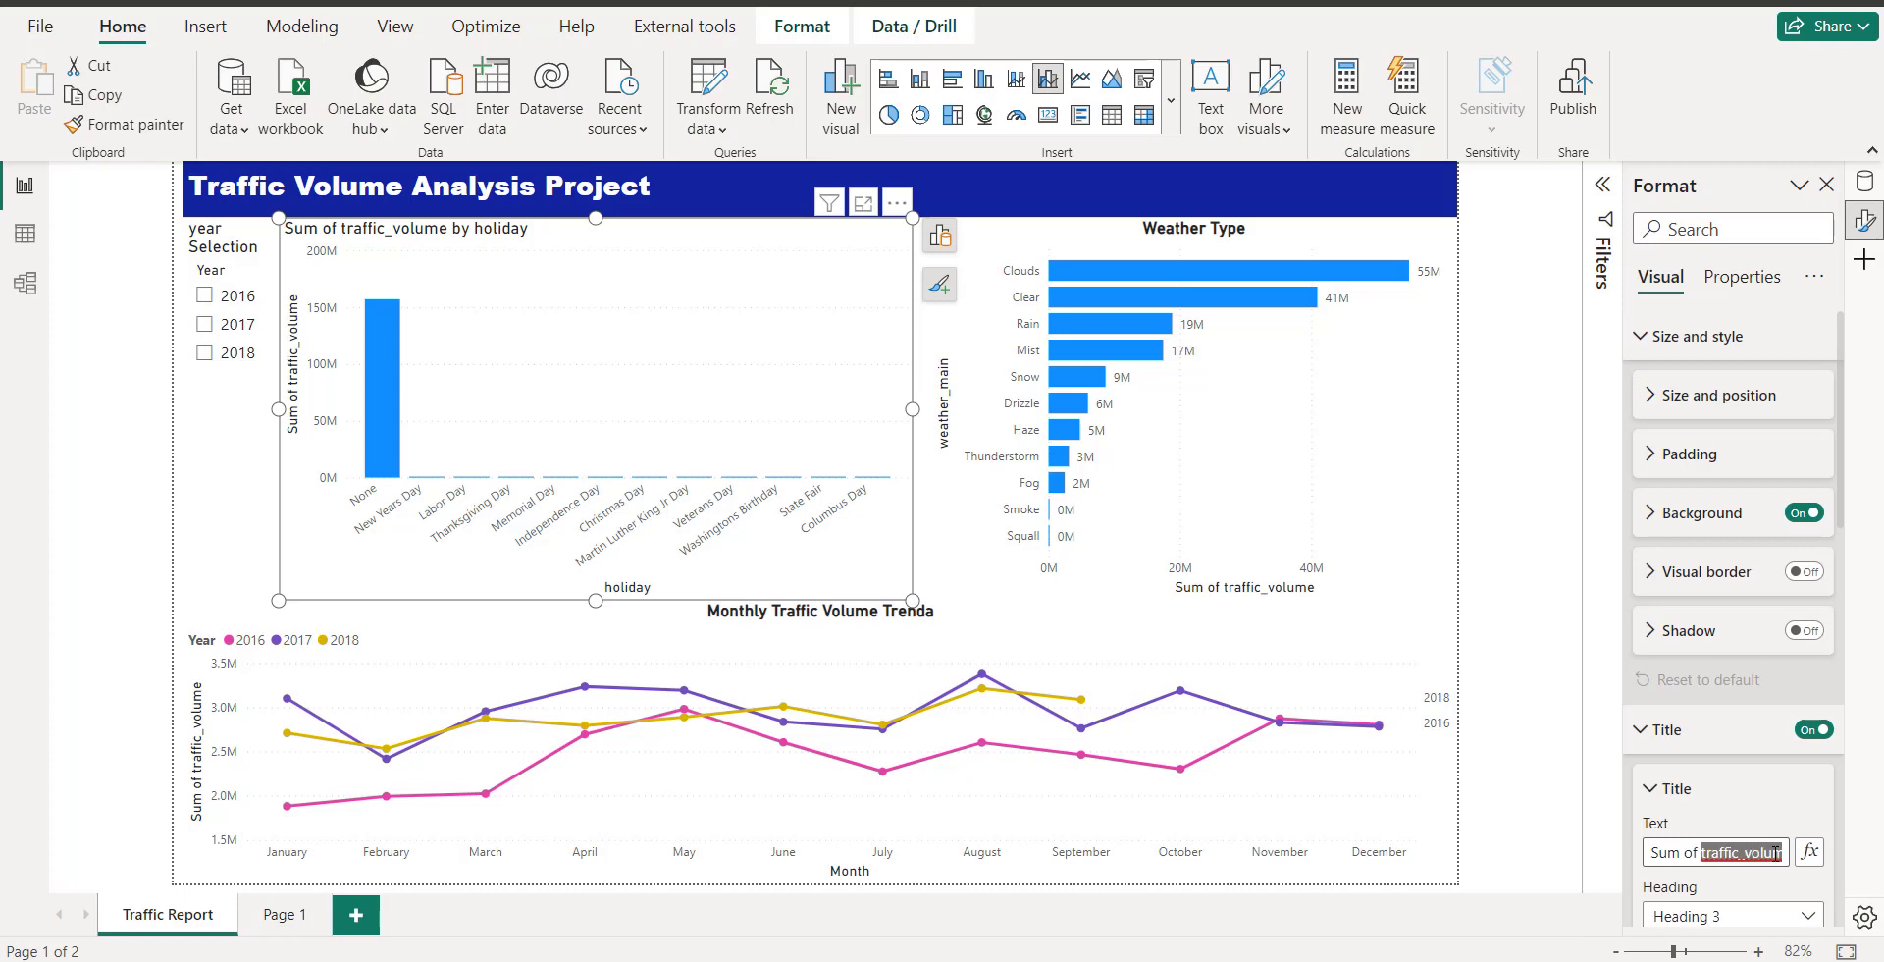
key("BackSpace")
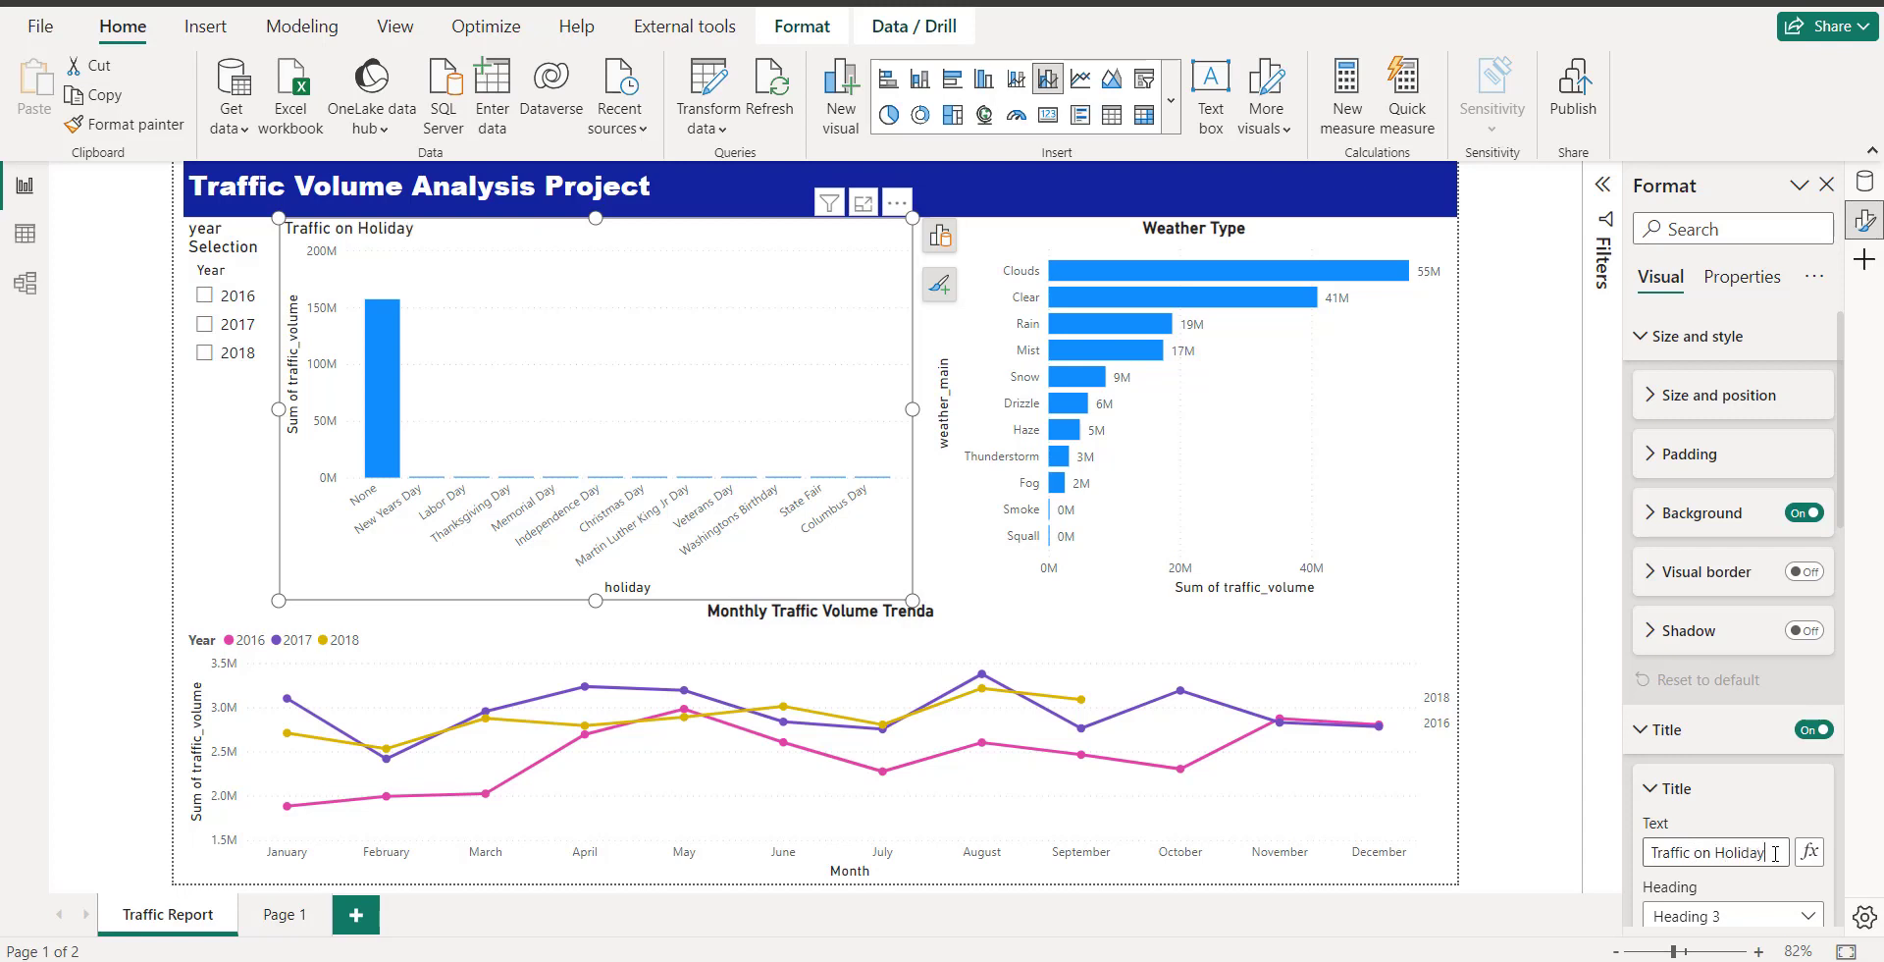
type("trends")
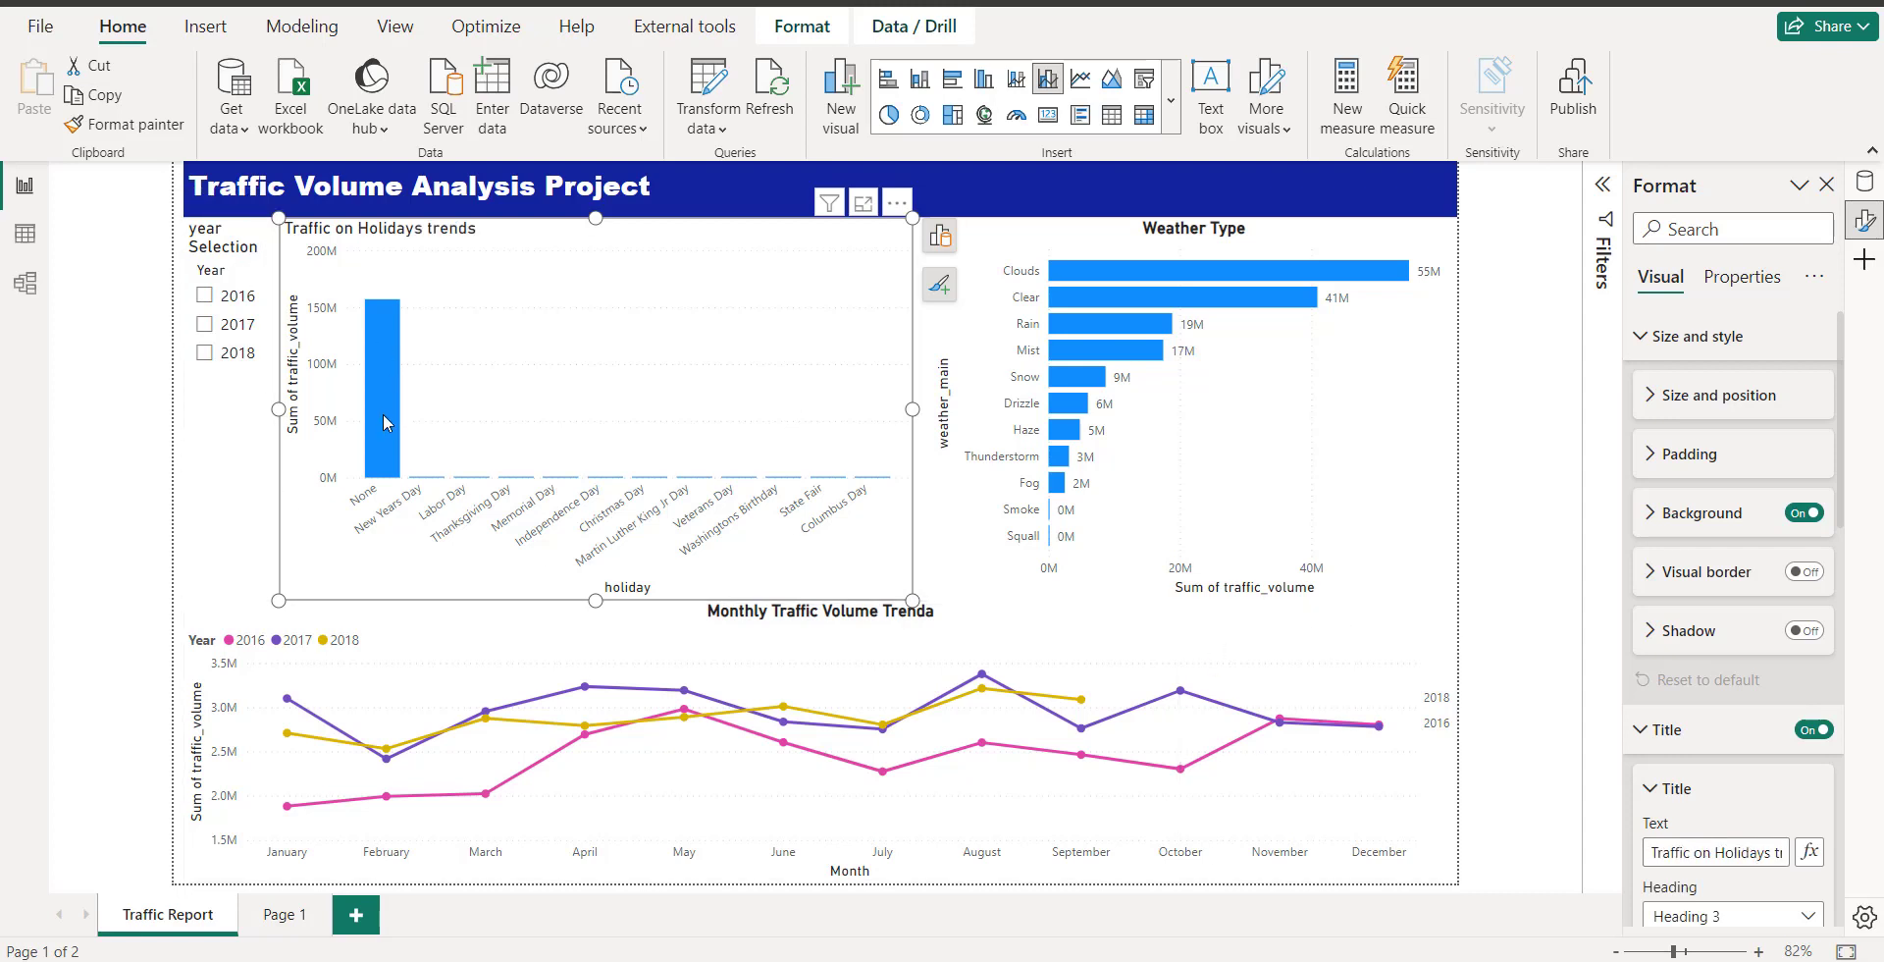
mouse_move(385, 424)
left_click(1016, 79)
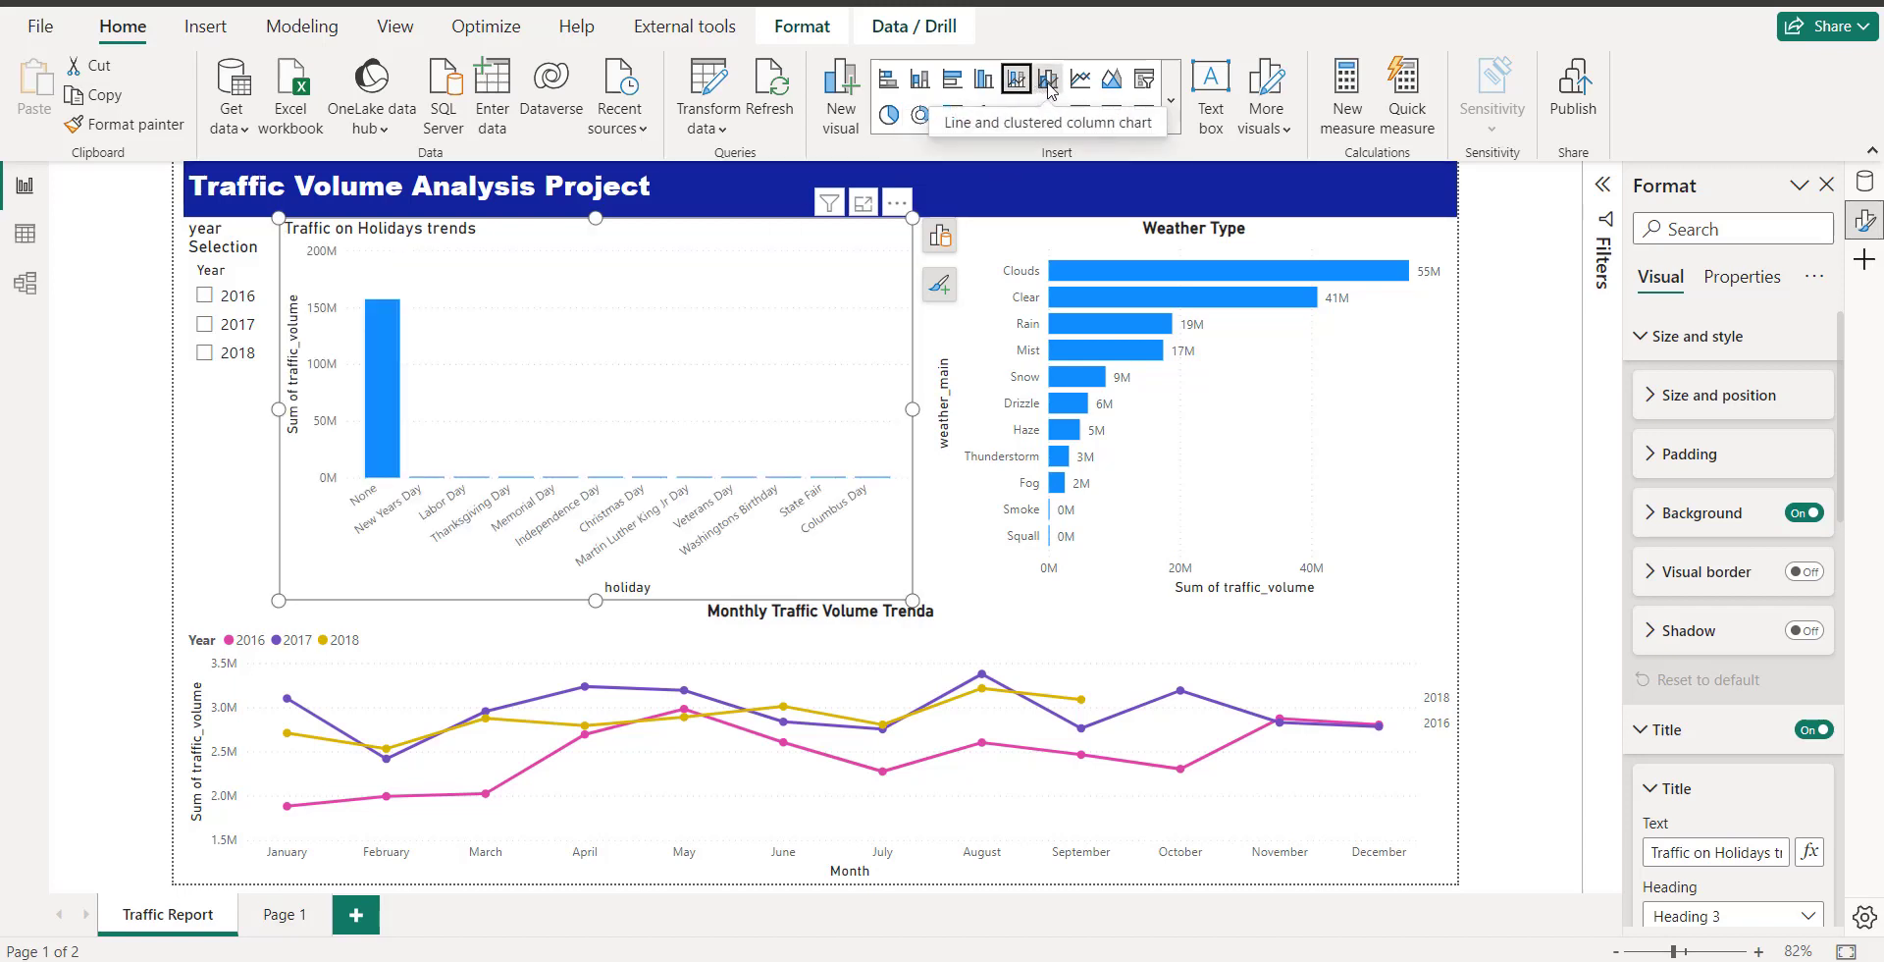
- Try showing data labels on the holiday chart, and turn them off again
left_click(937, 294)
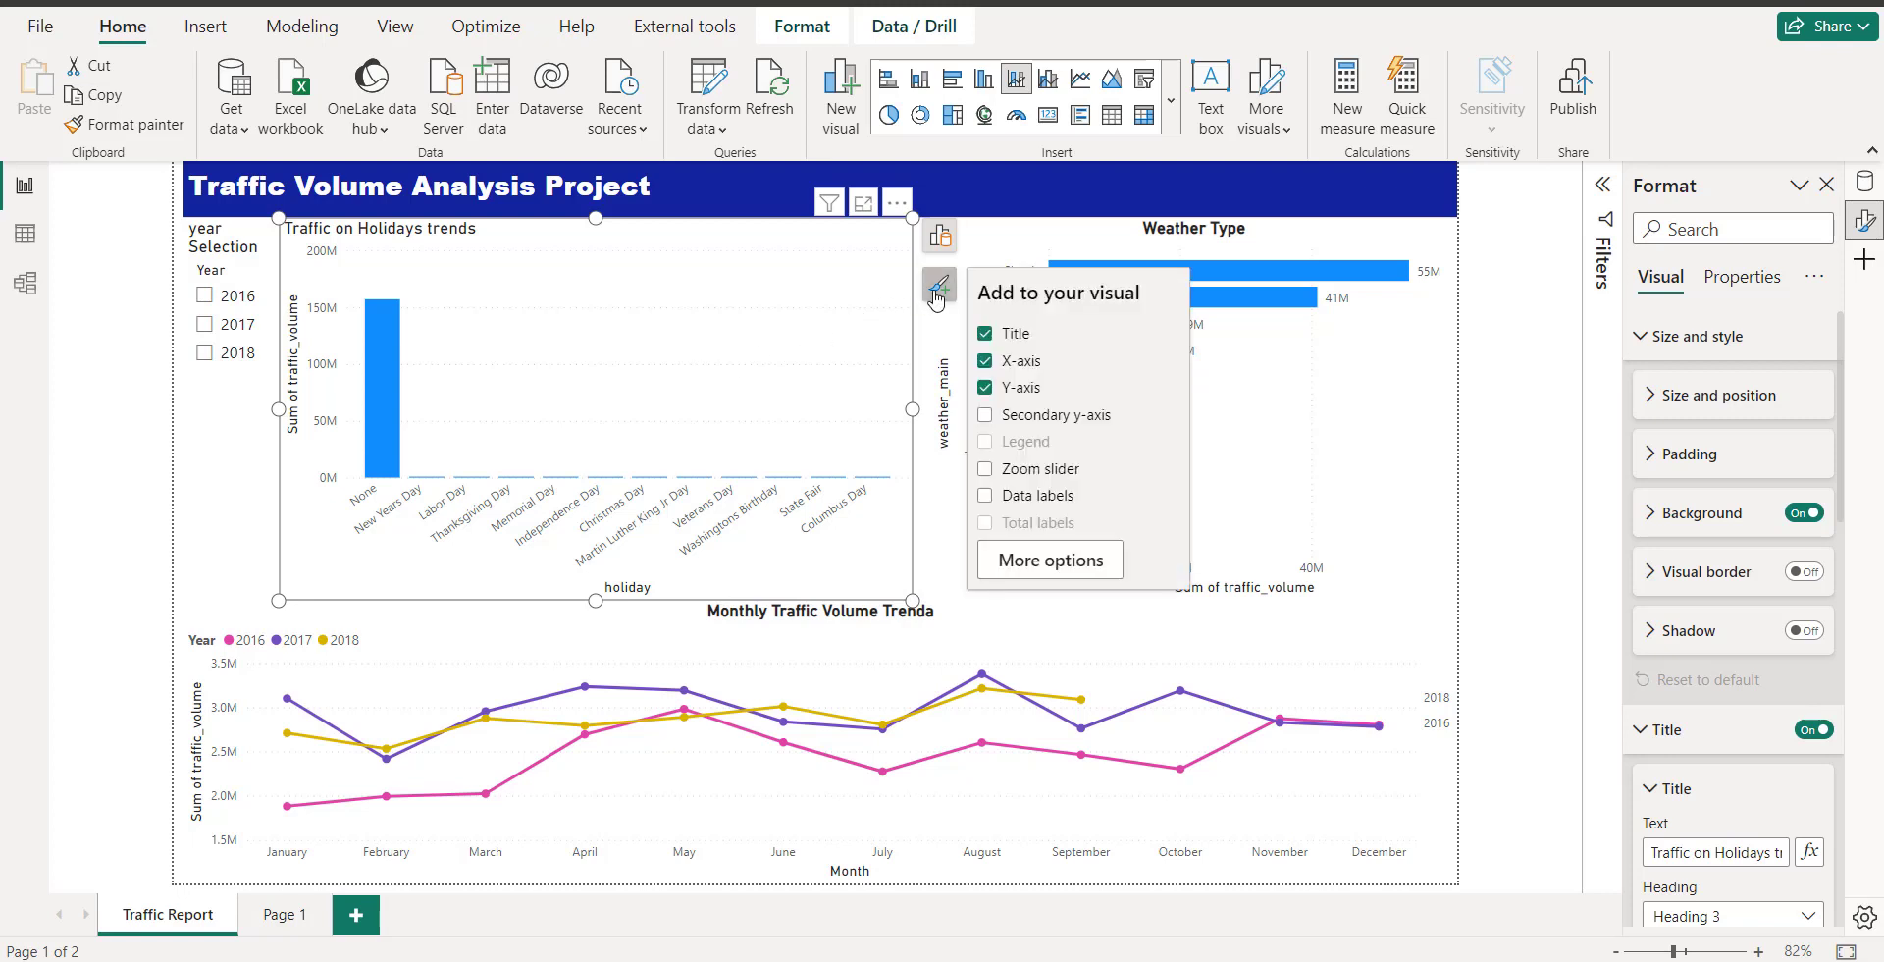
left_click(985, 495)
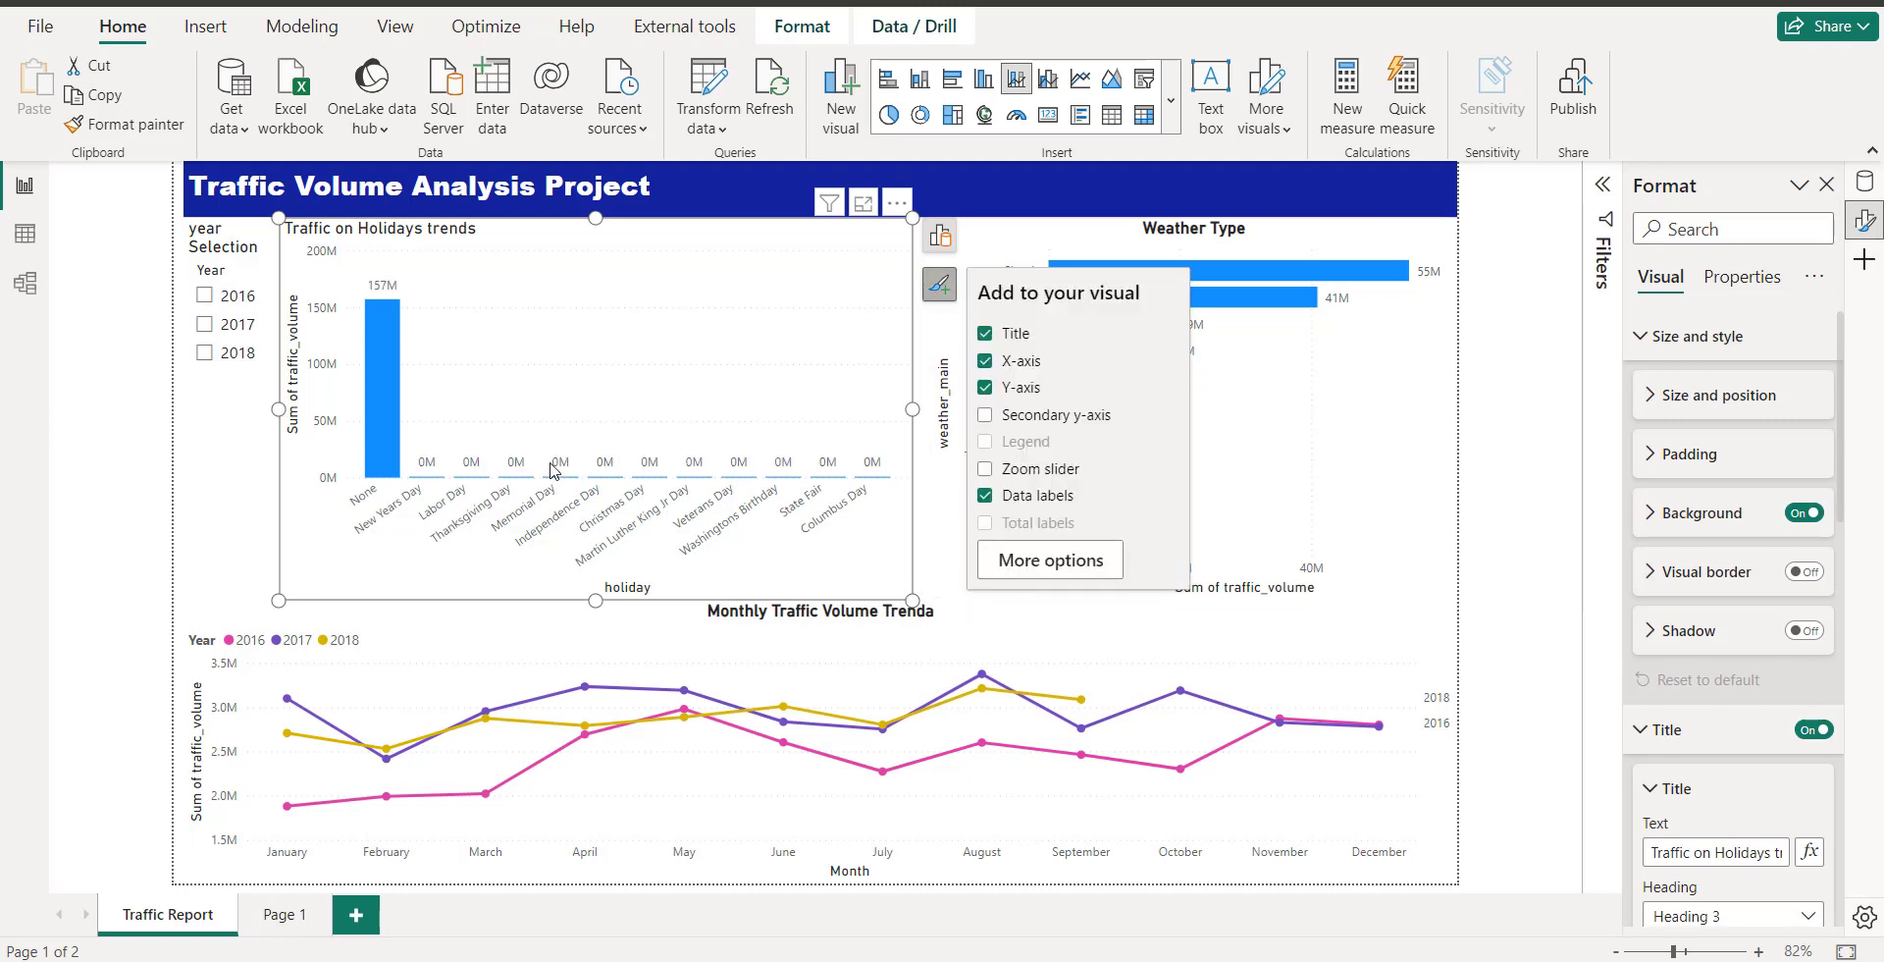
left_click(986, 496)
- Deselect the holiday chart and close the Format and Data panes to leave the report canvas clear
left_click(191, 532)
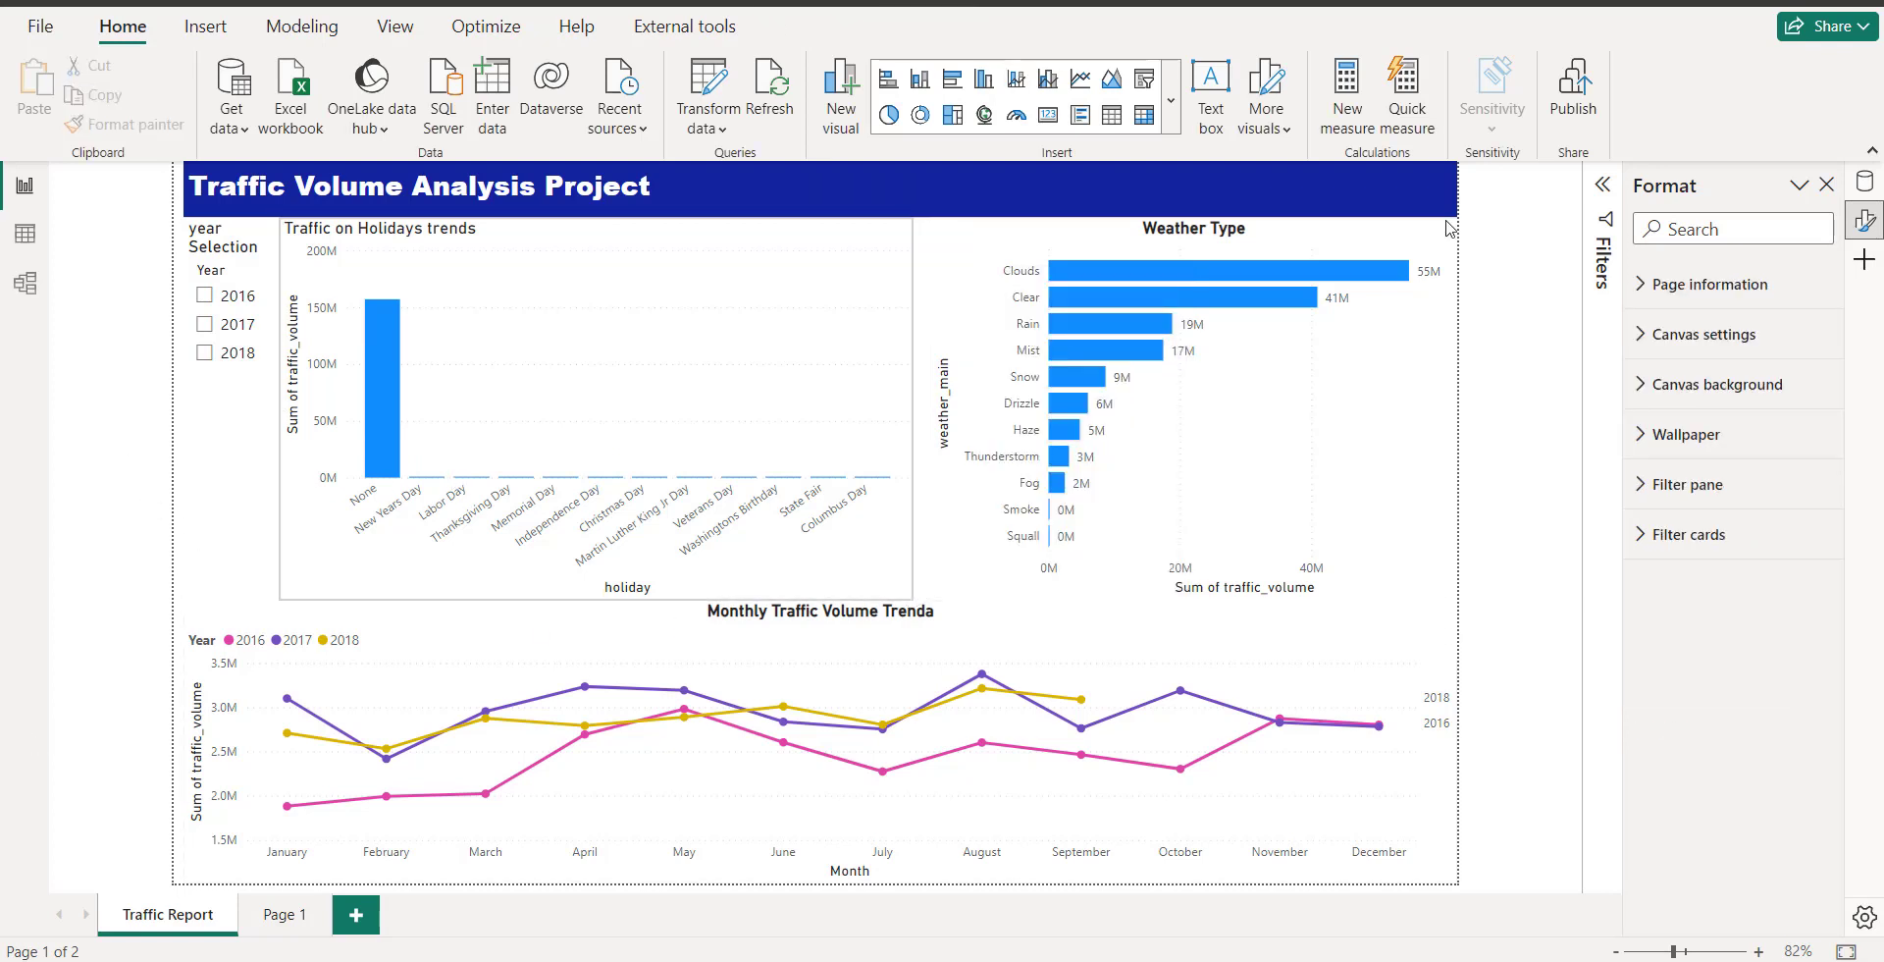
left_click(1827, 187)
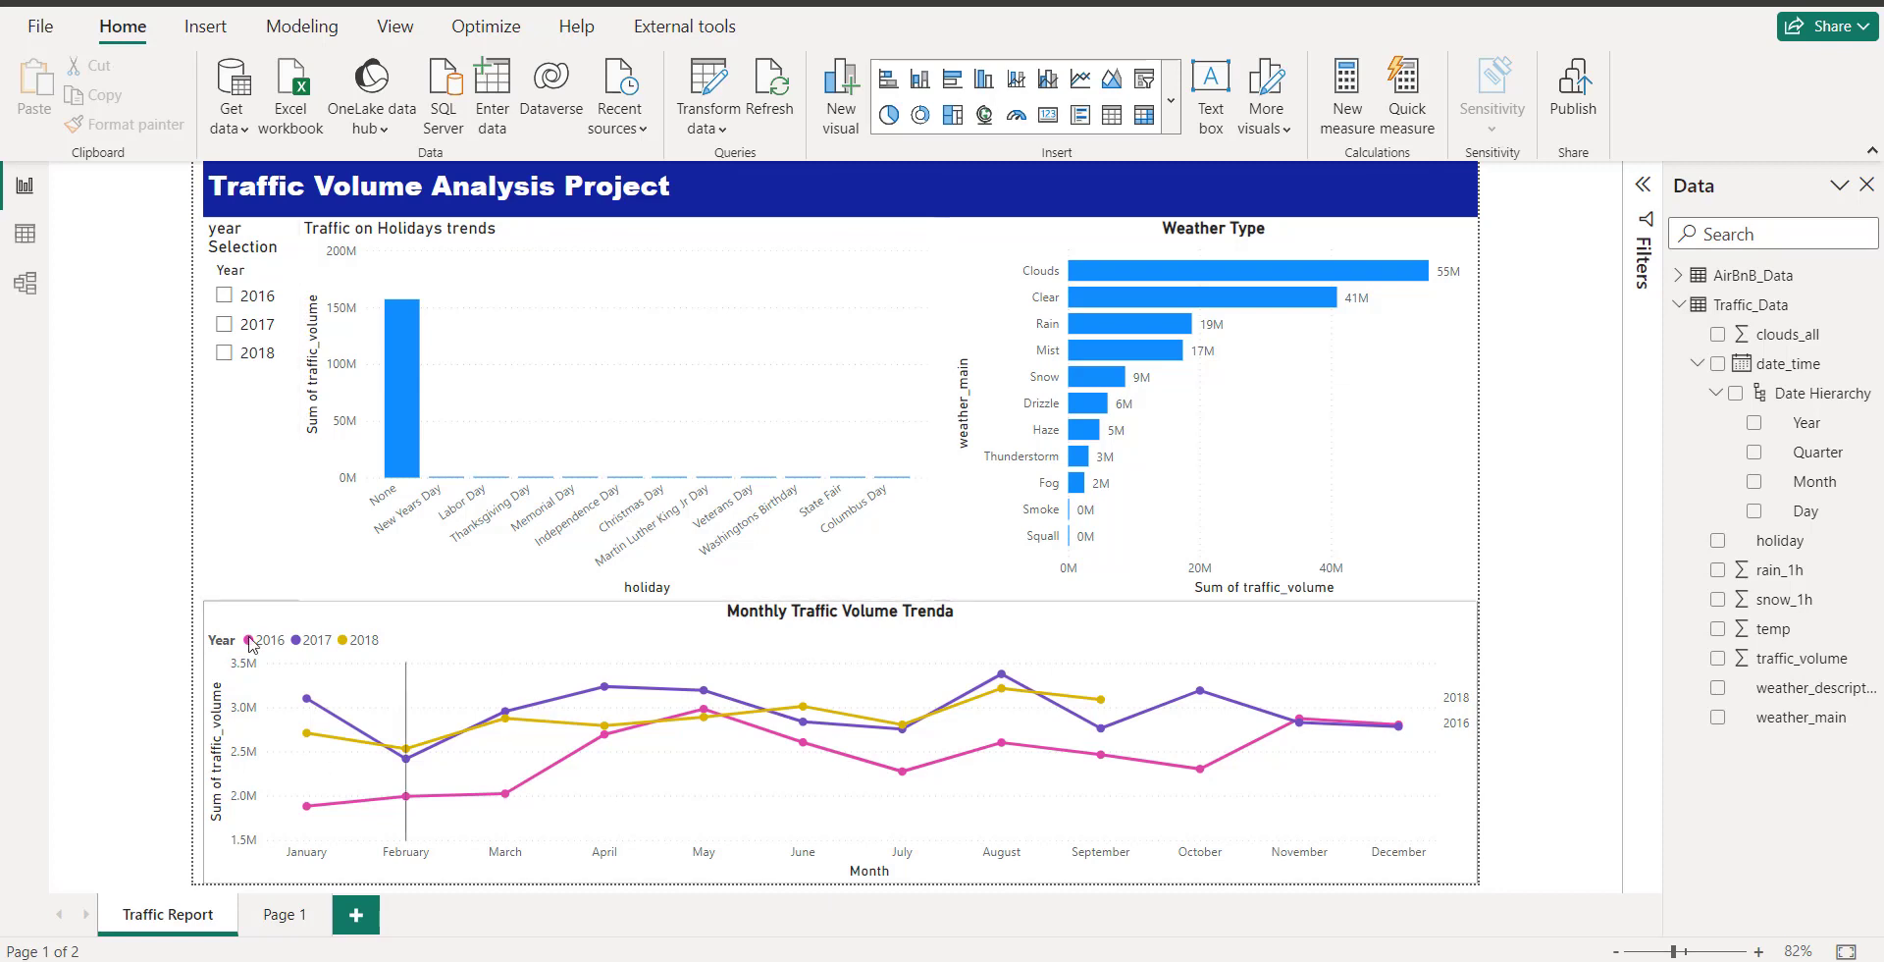
left_click(1865, 195)
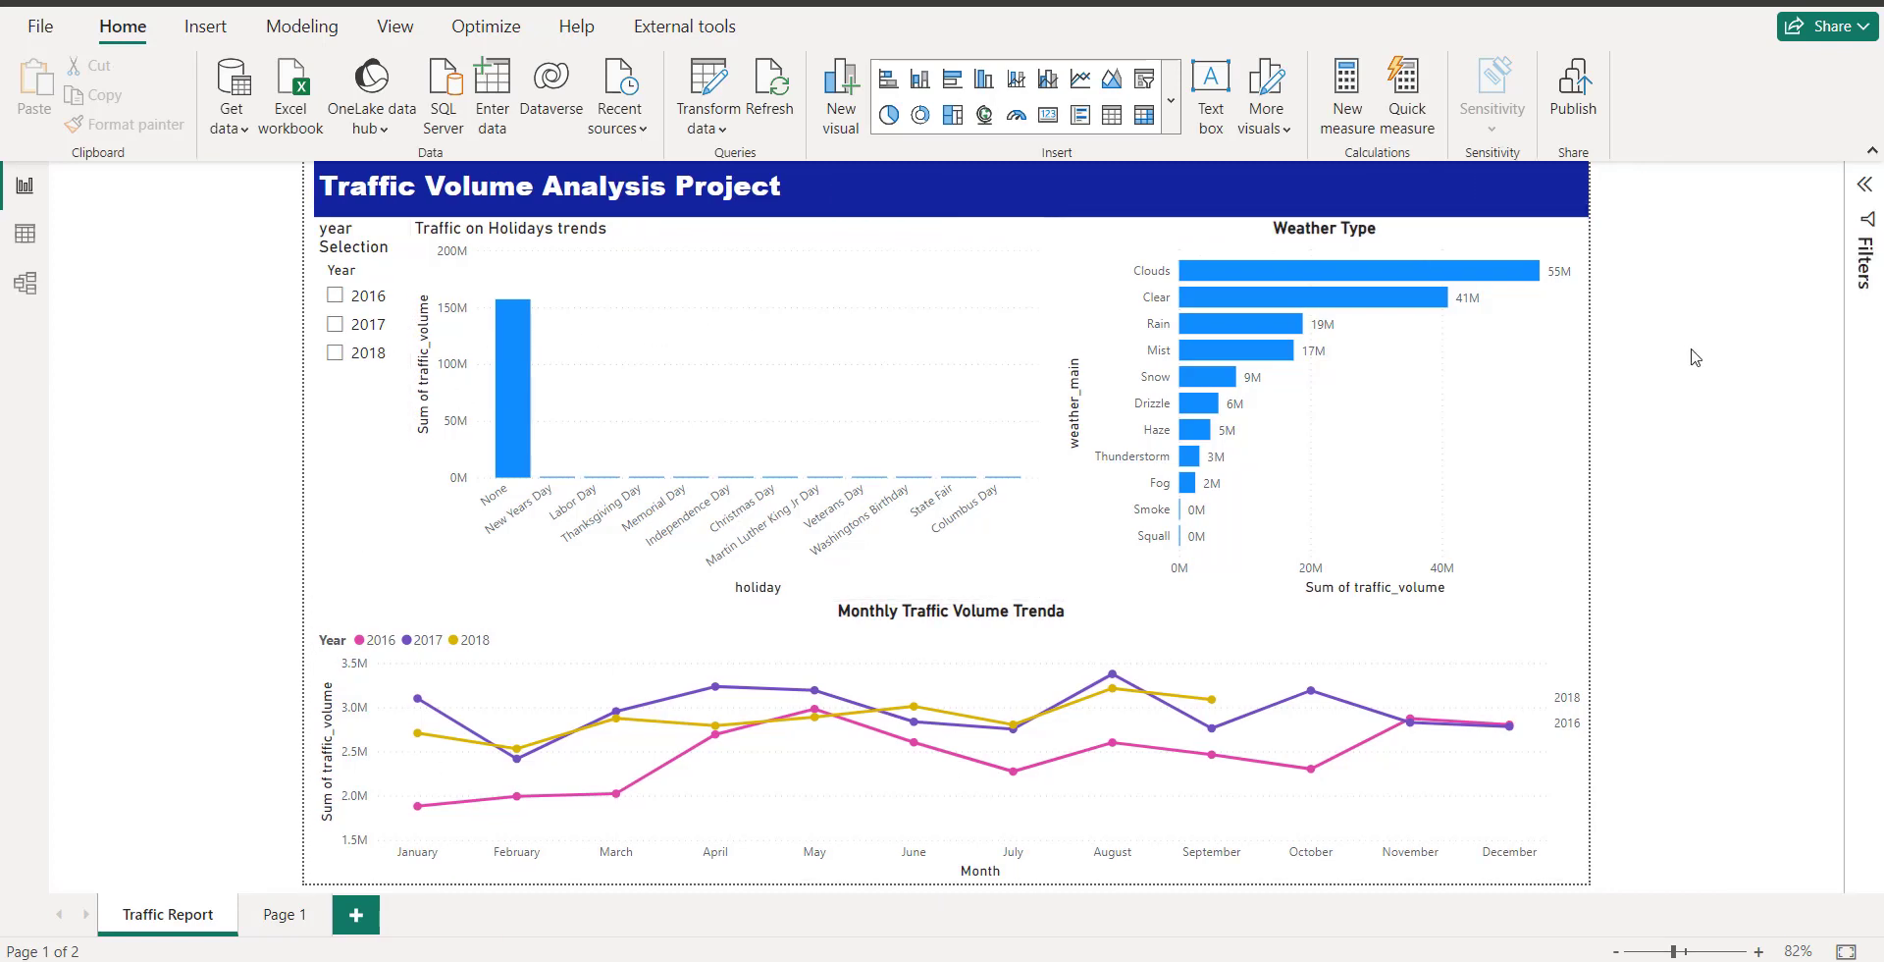